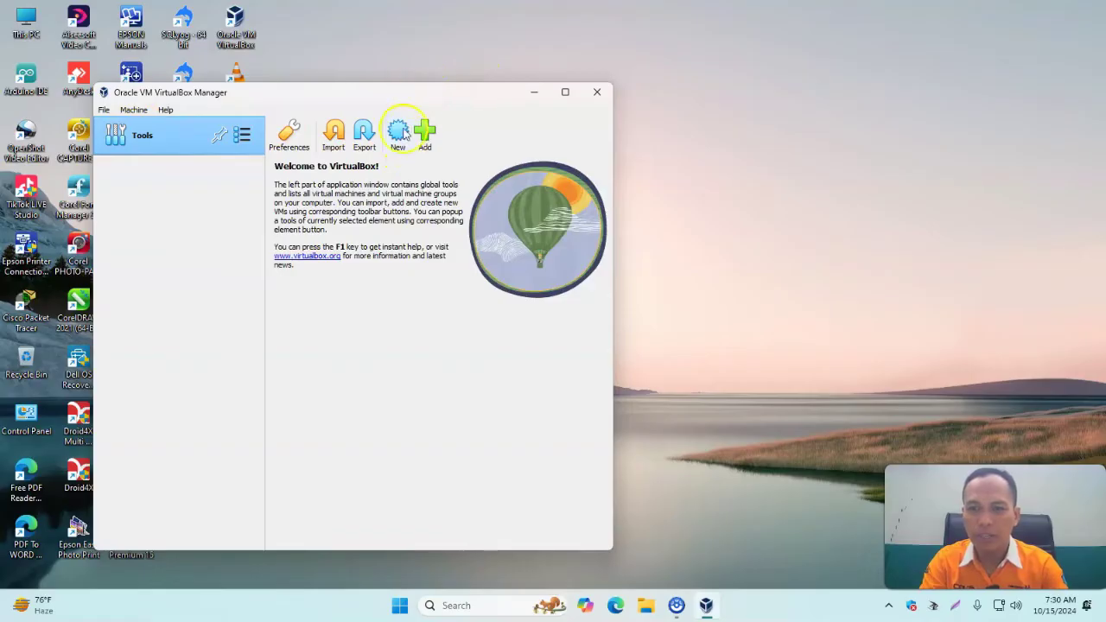
Create a new VM named 'Windows Server' with guest version Windows 2012 (64-bit).
left_click(399, 134)
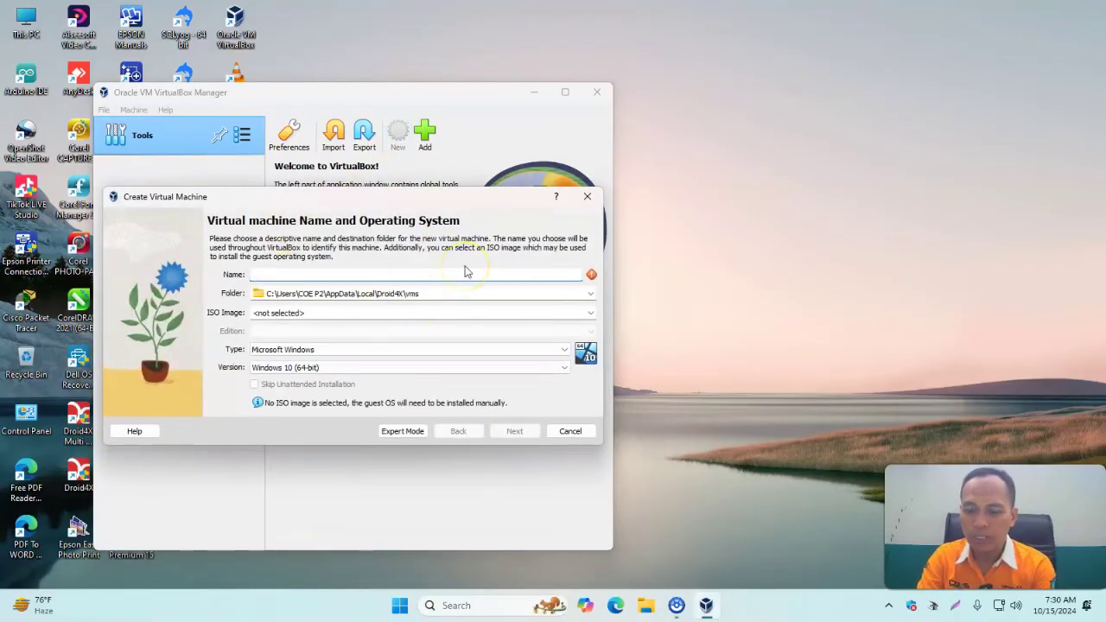
type("Wind")
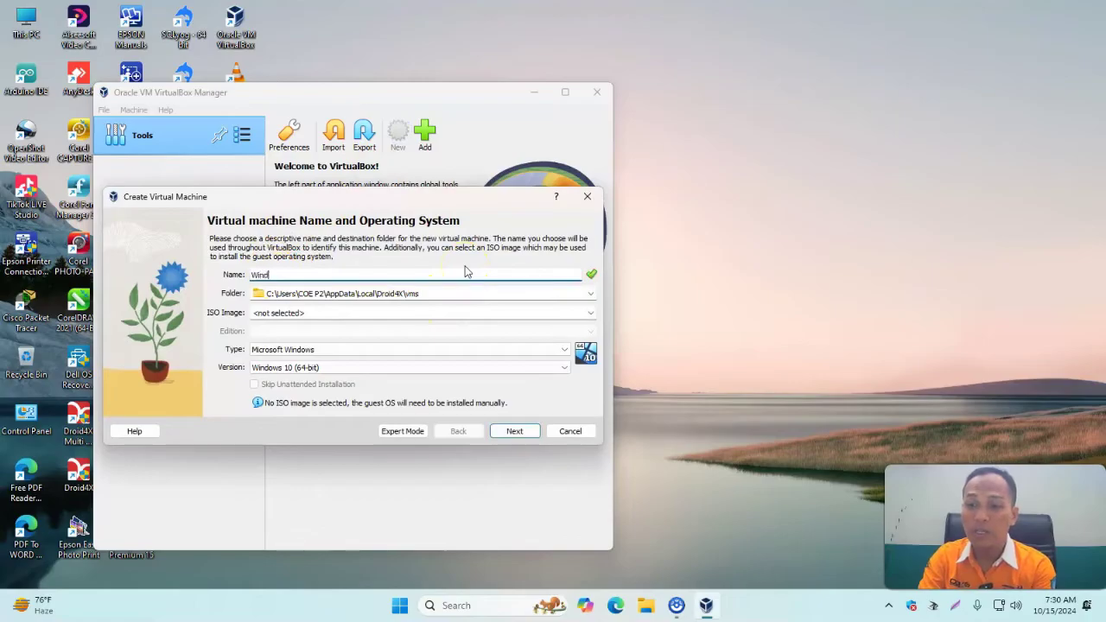
type("ows Server")
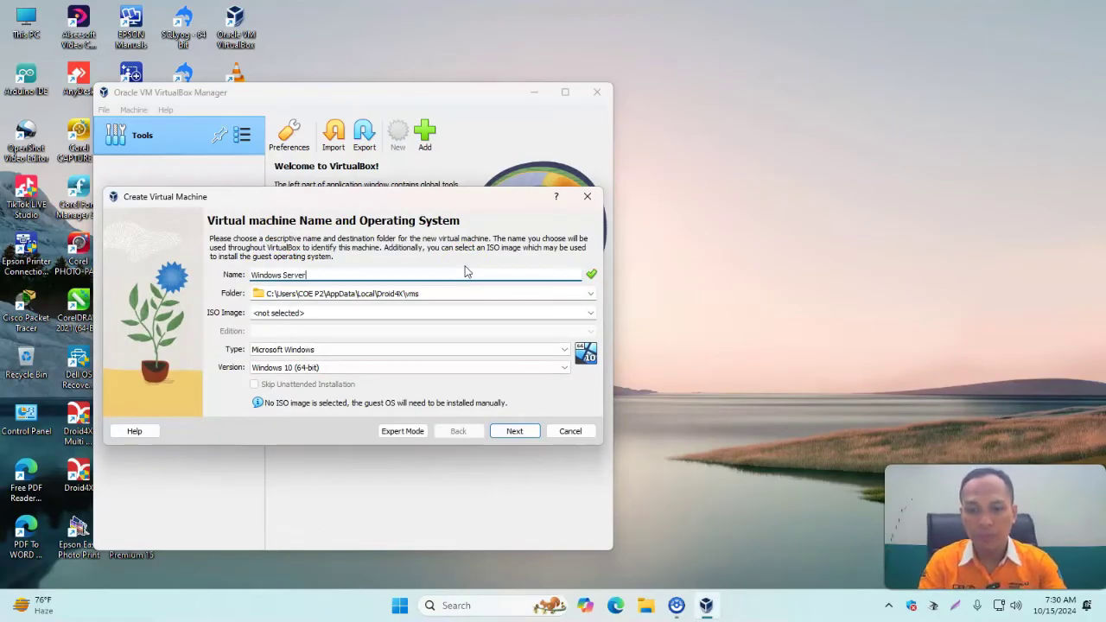
left_click(461, 292)
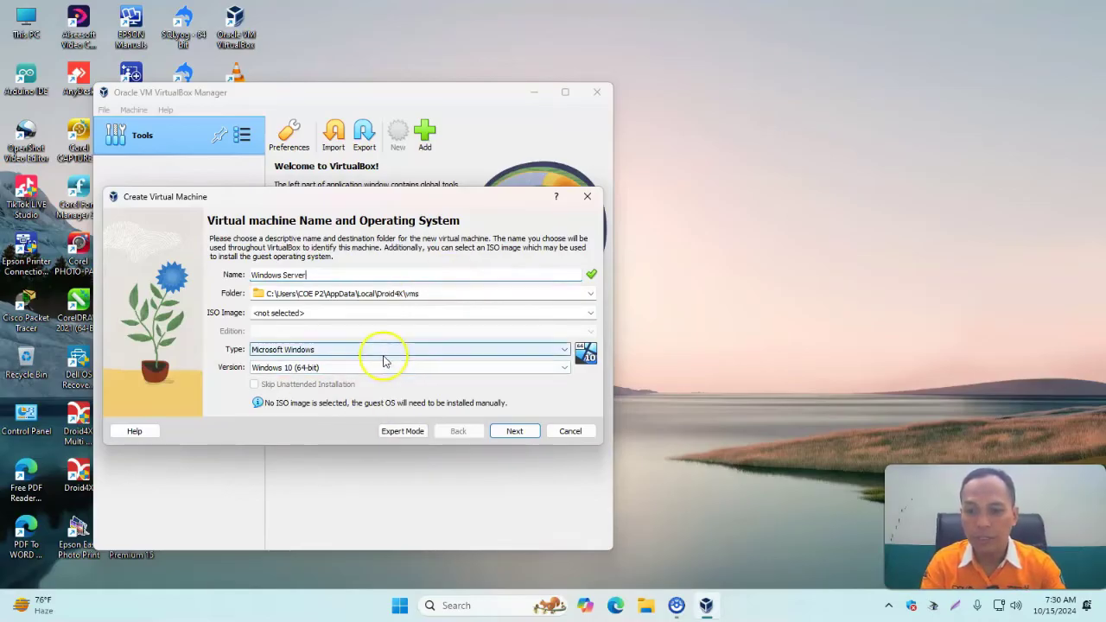
left_click(342, 369)
scroll(328, 453, "down", 2)
scroll(328, 458, "up", 1)
scroll(331, 462, "up", 1)
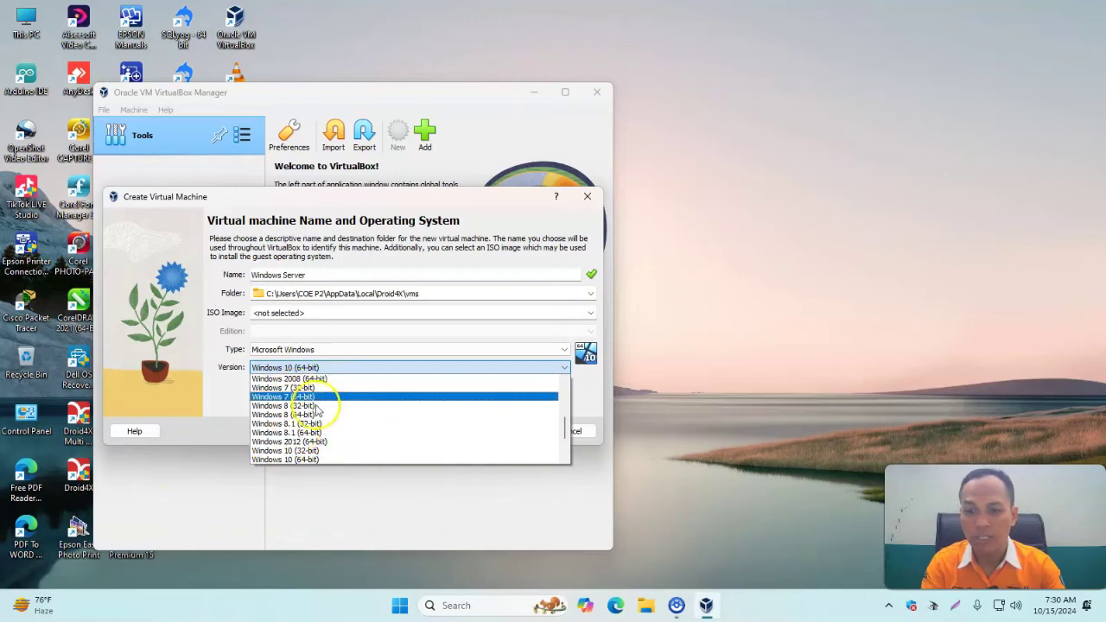
left_click(343, 442)
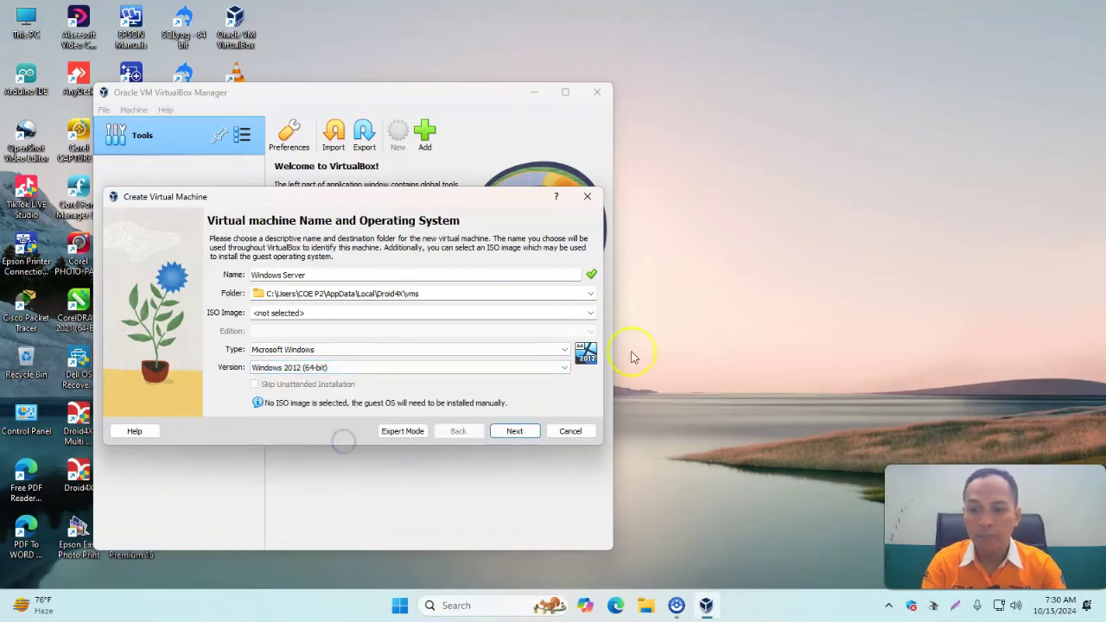
Attach the Windows Server 2019 ISO and skip unattended installation.
left_click(590, 313)
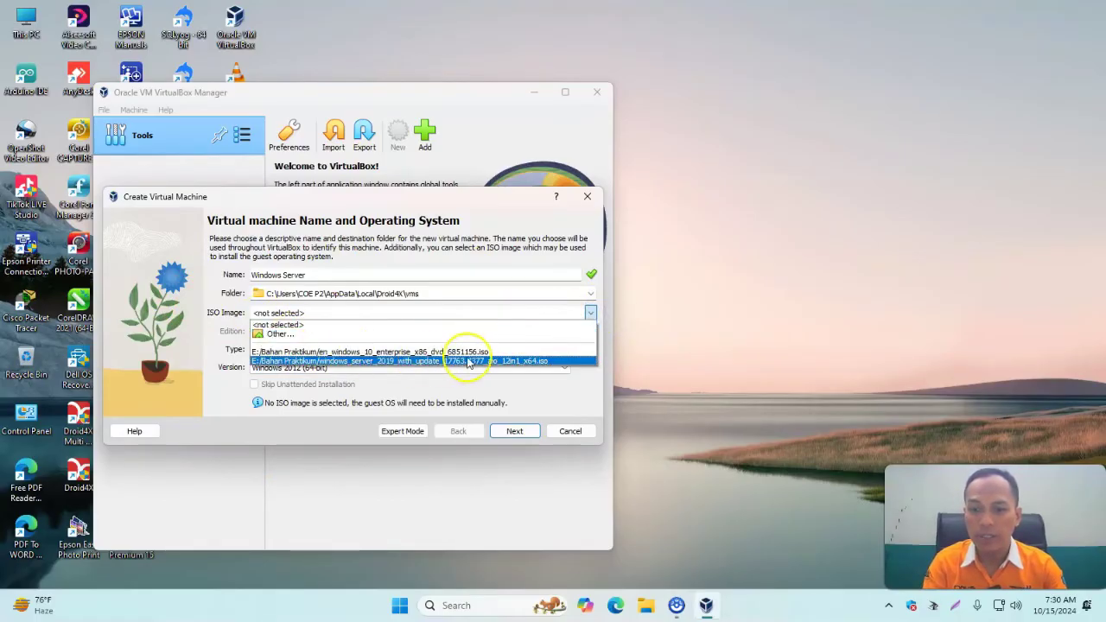
left_click(297, 335)
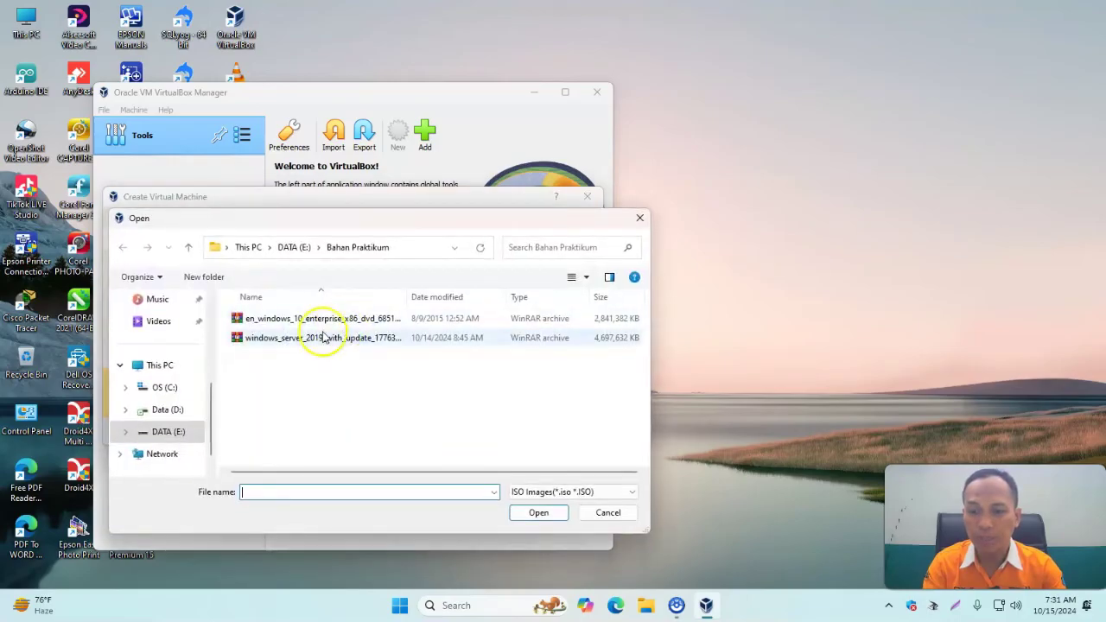
left_click(247, 338)
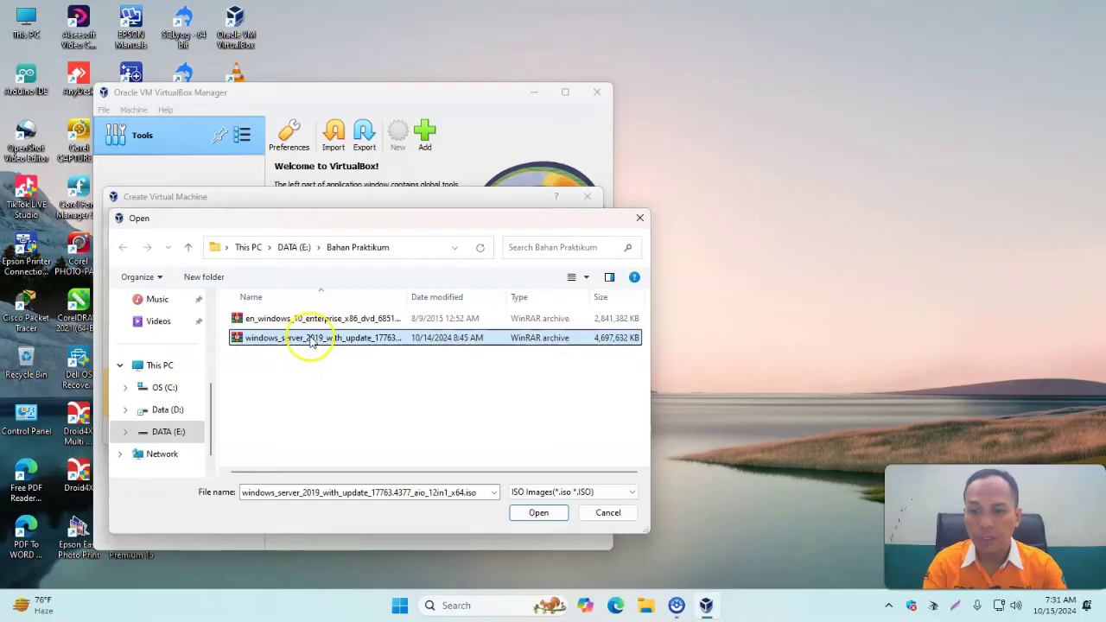
left_click(534, 514)
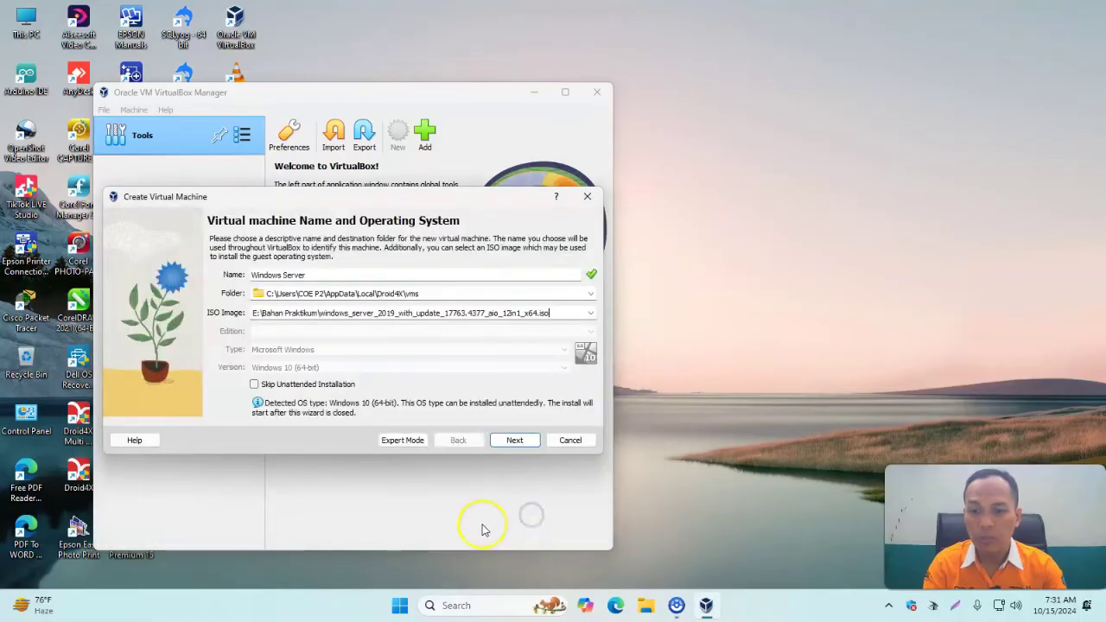
left_click(254, 384)
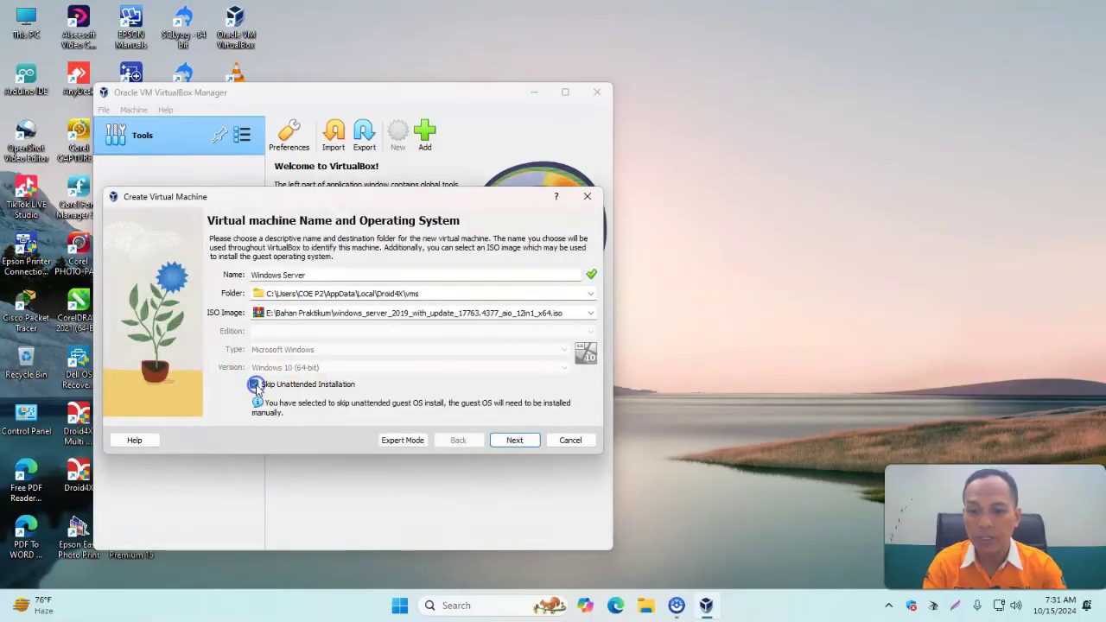
left_click(514, 441)
Give the VM 3199 MB base memory, keep the 50.00 GB disk, and finish the wizard.
left_click_drag(301, 274, 320, 270)
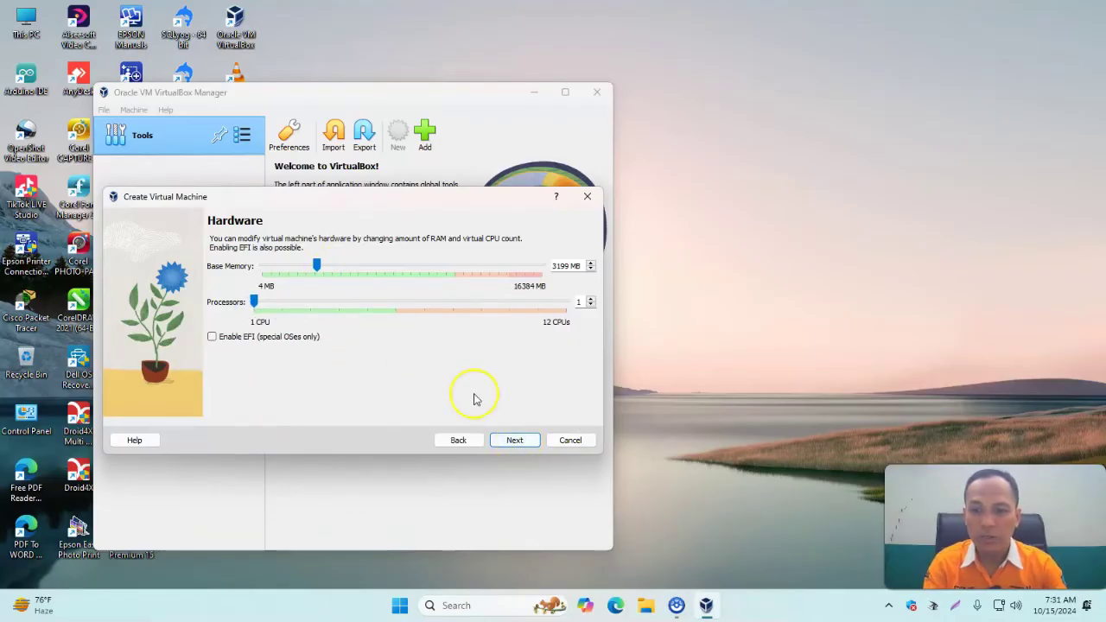
left_click(514, 441)
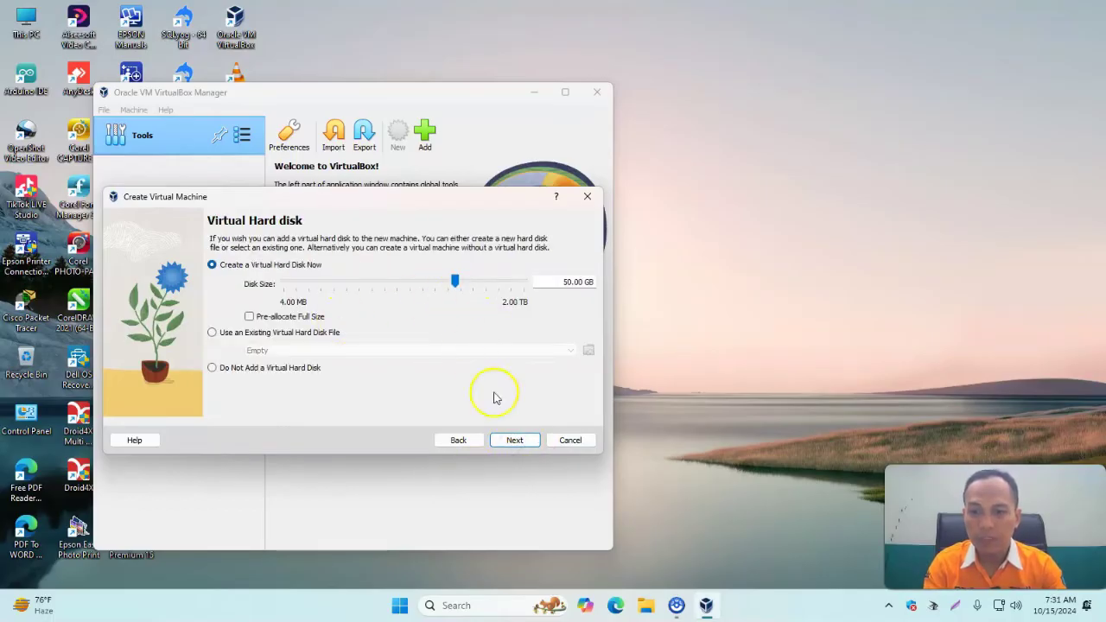
left_click(515, 443)
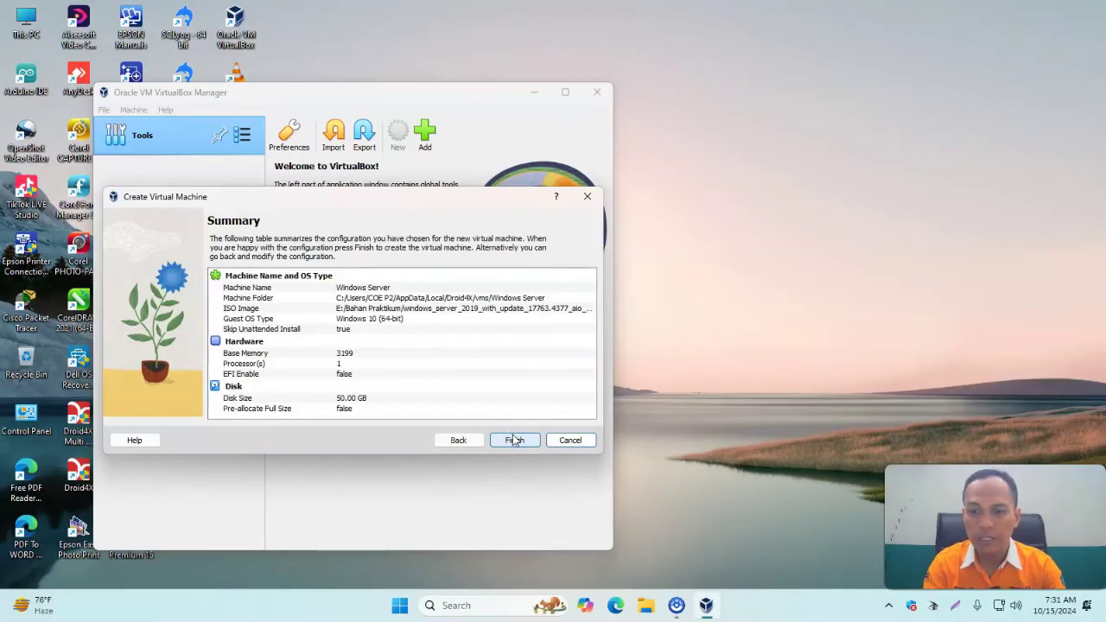
left_click(514, 440)
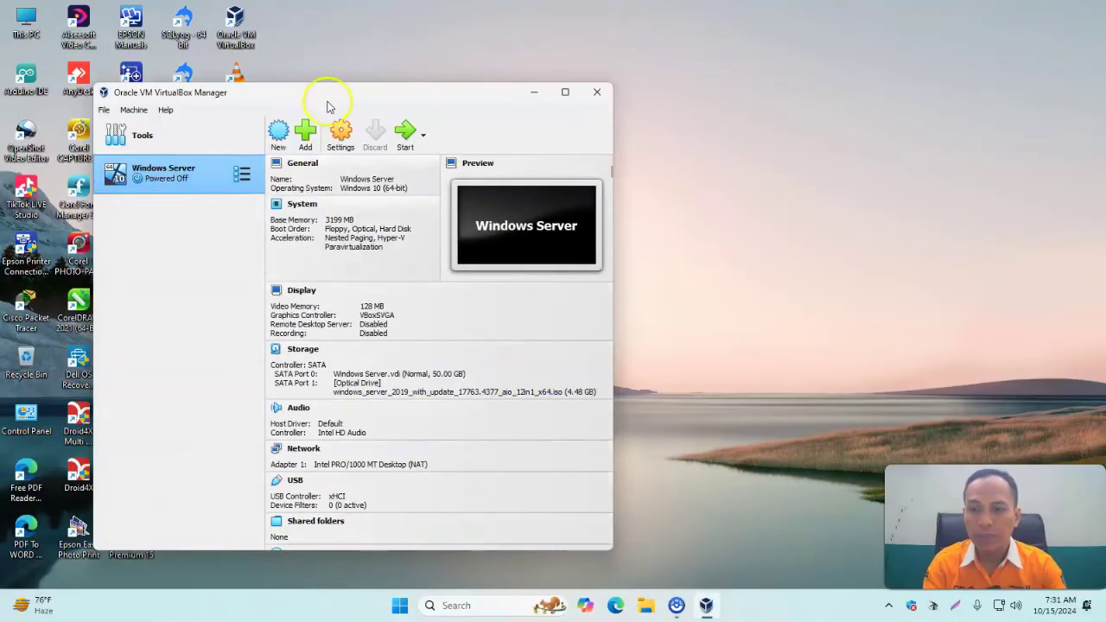
left_click_drag(329, 102, 382, 96)
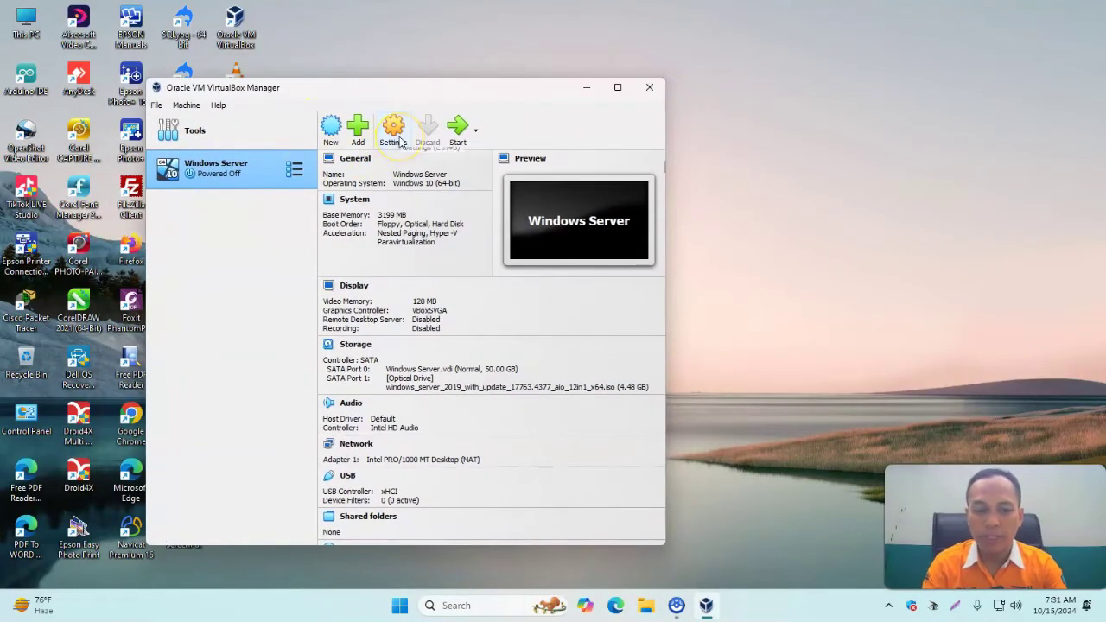
Set the Windows Server VM's Adapter 1 to Bridged Adapter.
left_click(400, 142)
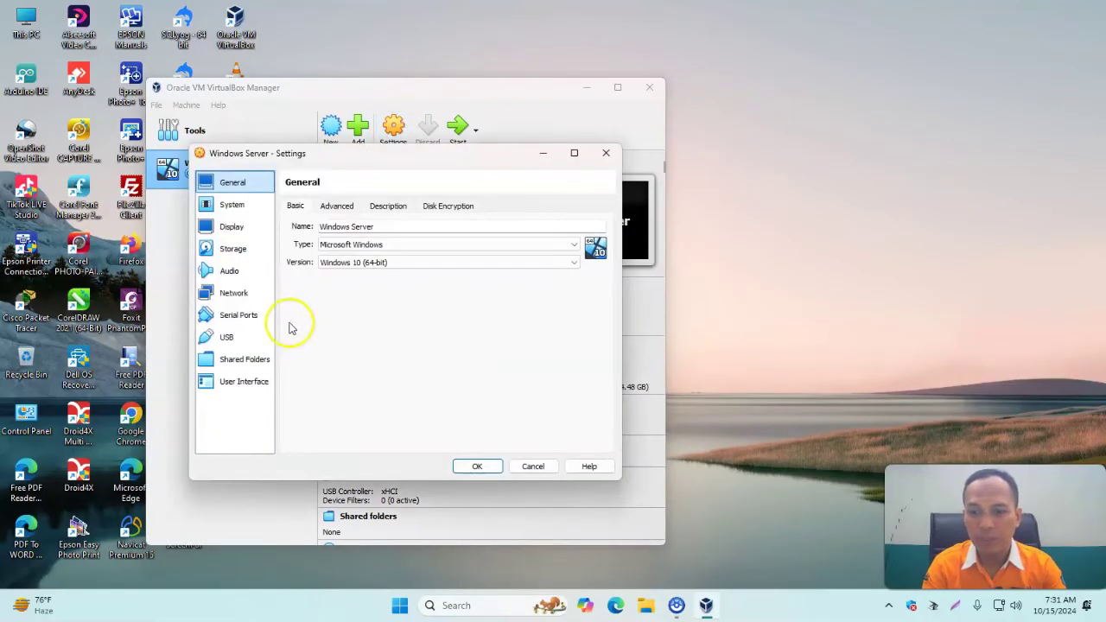
left_click(233, 296)
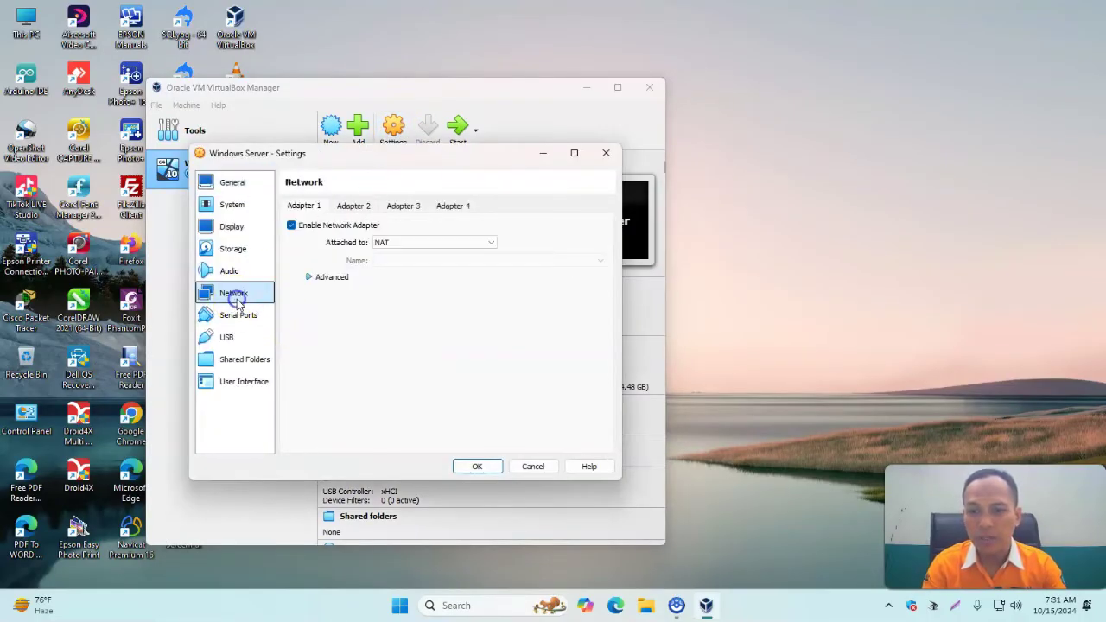
left_click(413, 243)
left_click(410, 259)
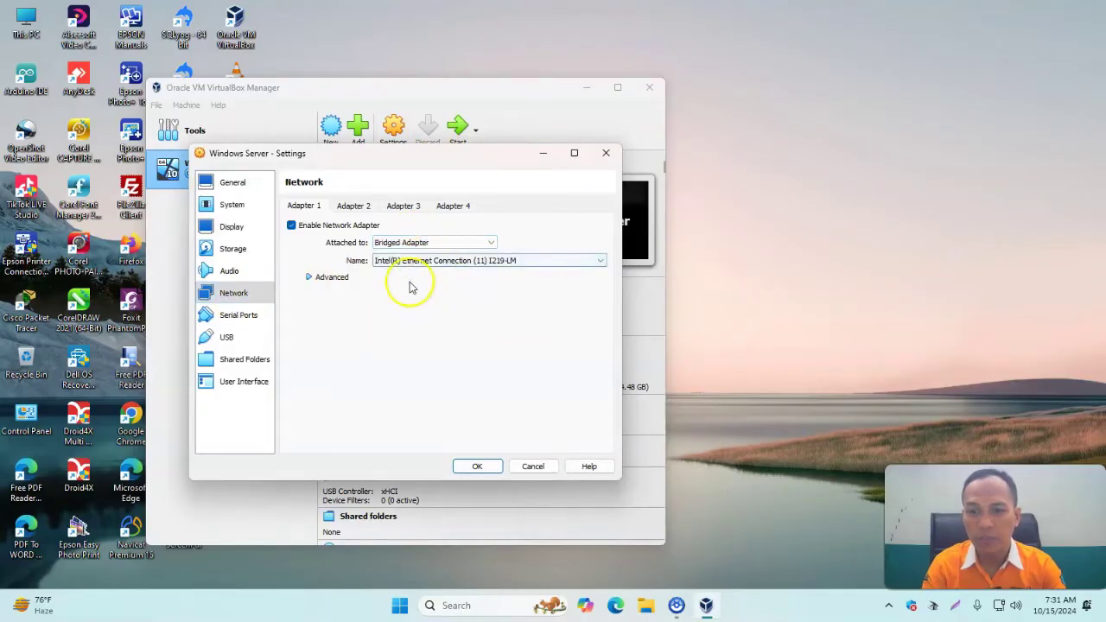
Enable Adapter 2 on Internal Network 'intnet', review both adapters, and save.
left_click(345, 208)
left_click(321, 225)
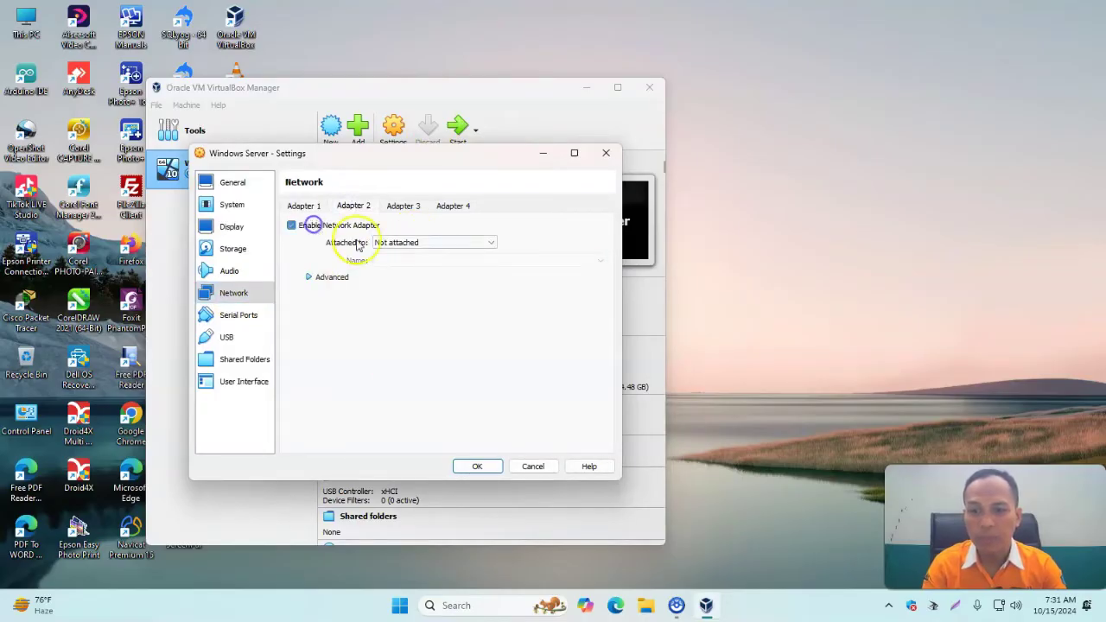
left_click(445, 242)
left_click(416, 270)
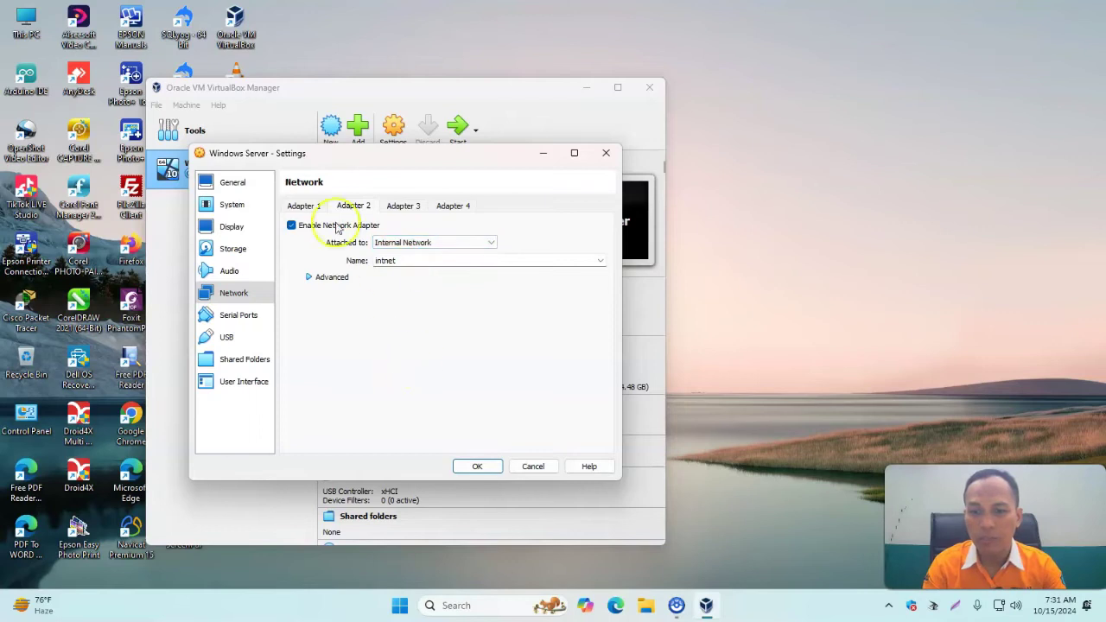
left_click(307, 208)
left_click(346, 206)
left_click(318, 208)
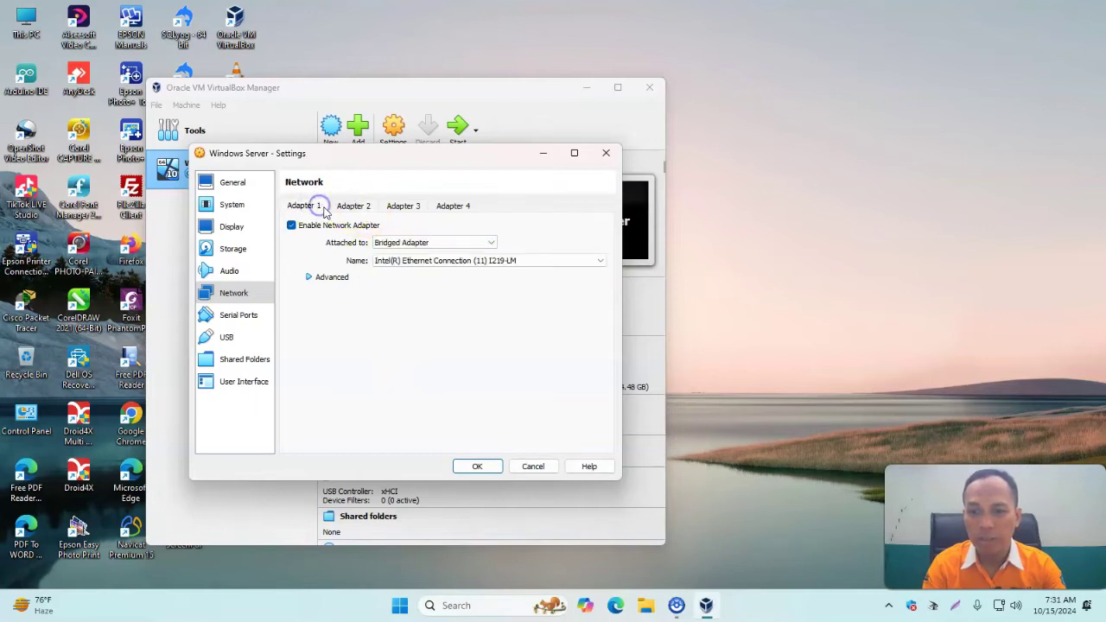
left_click(352, 206)
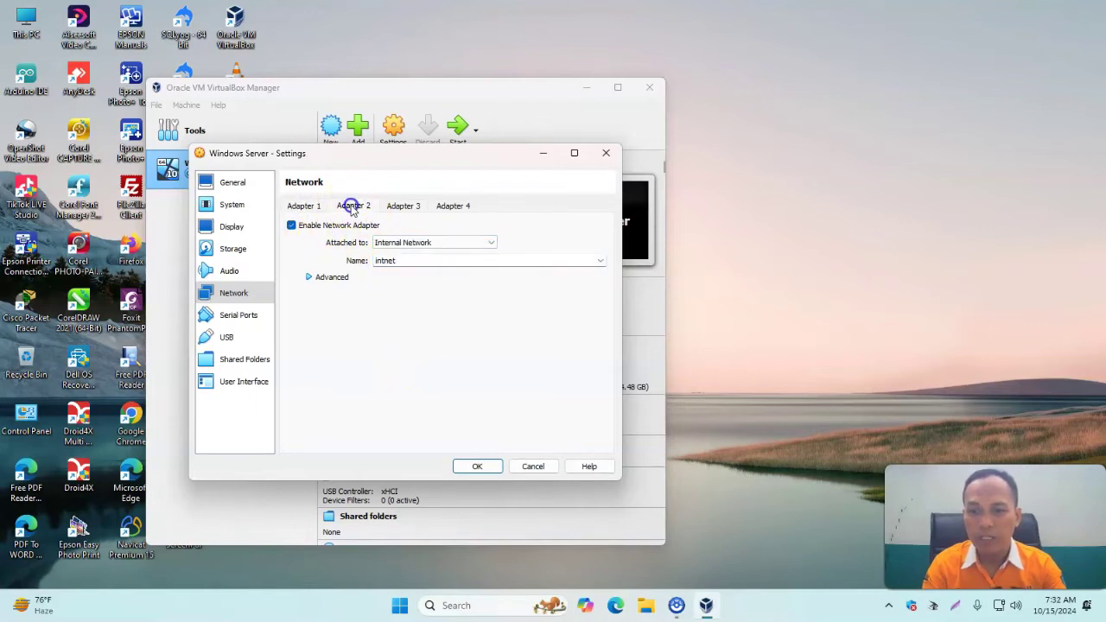
left_click(475, 466)
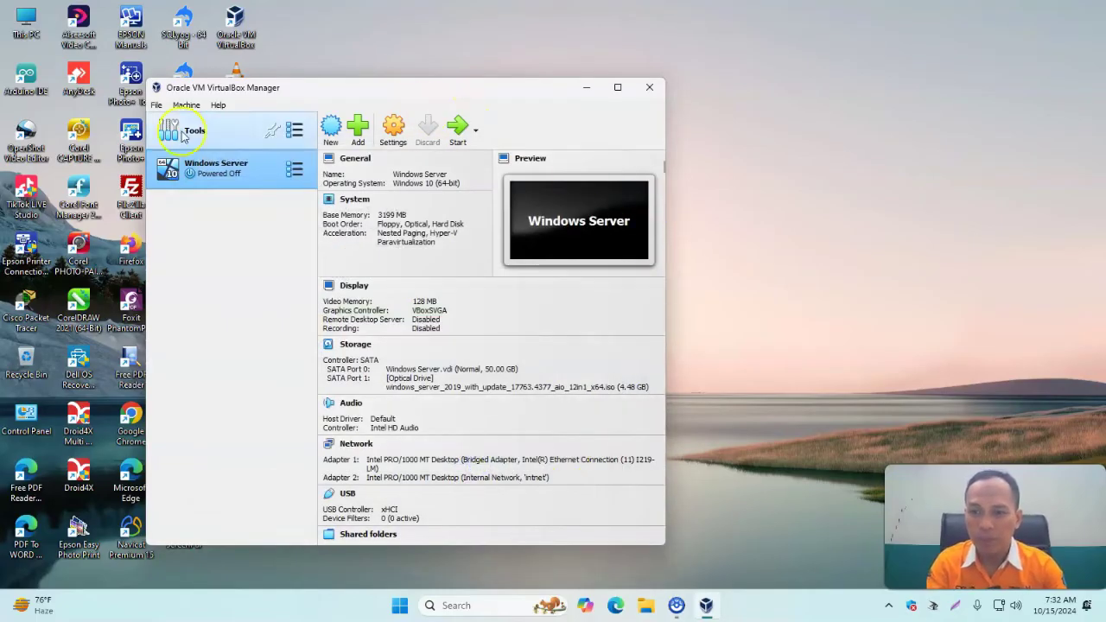
Start a second VM using the Windows 10 Enterprise ISO, skipping unattended installation.
left_click(331, 136)
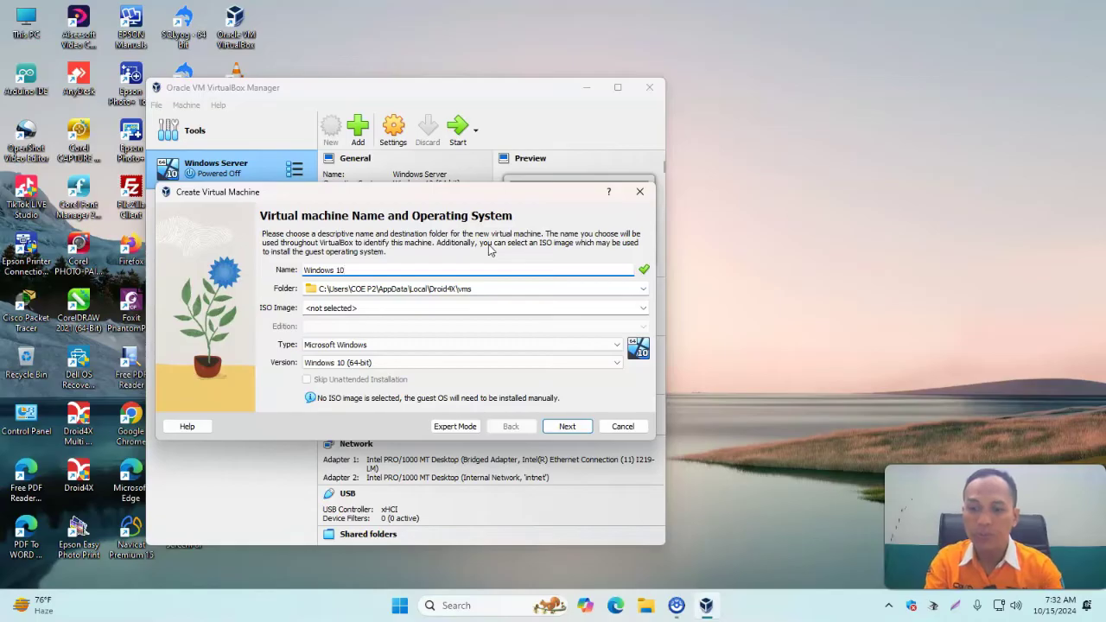
left_click(643, 309)
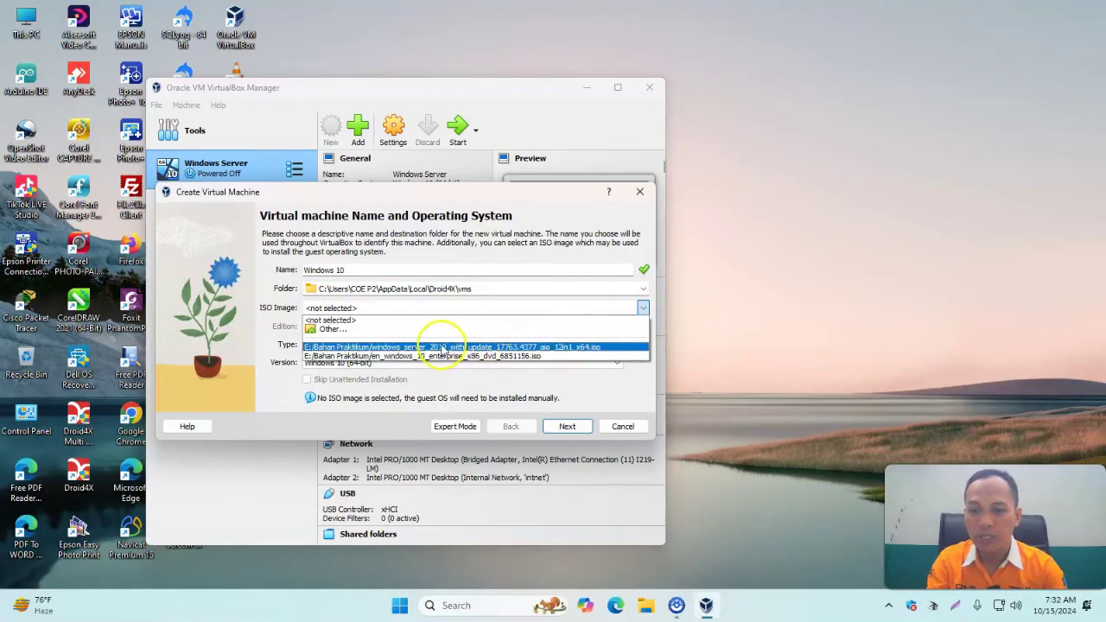
left_click(337, 330)
left_click(314, 314)
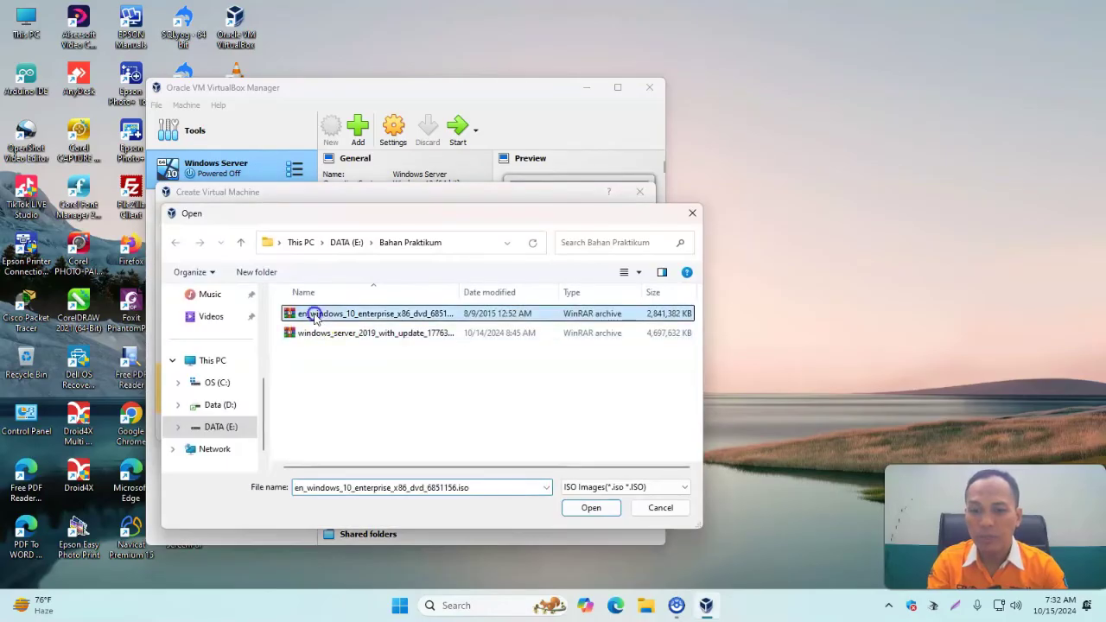
left_click(590, 508)
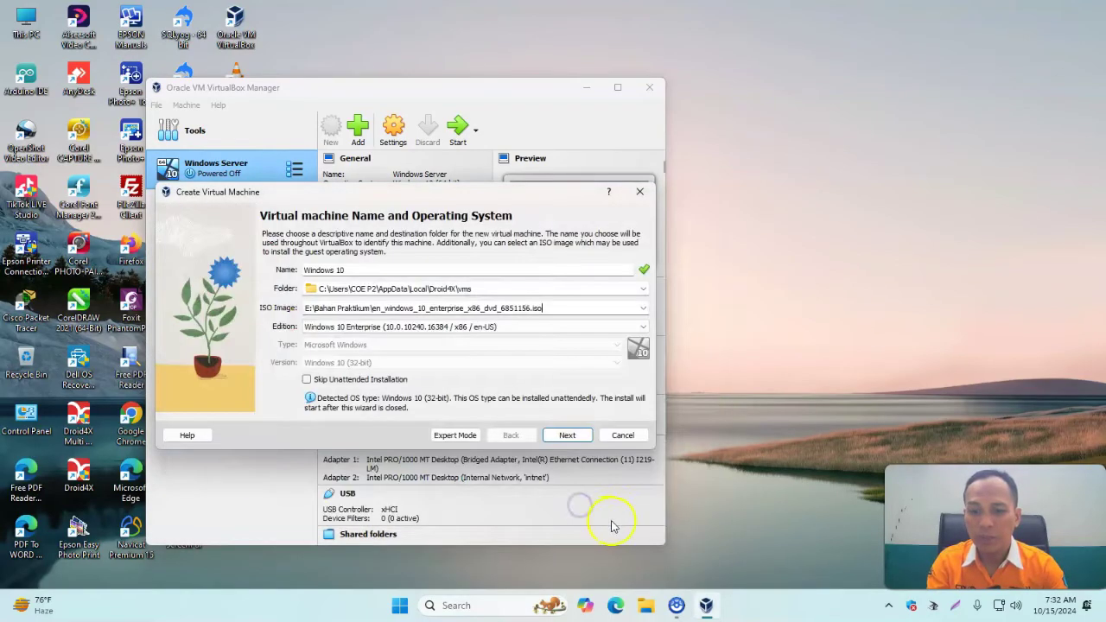
left_click(306, 380)
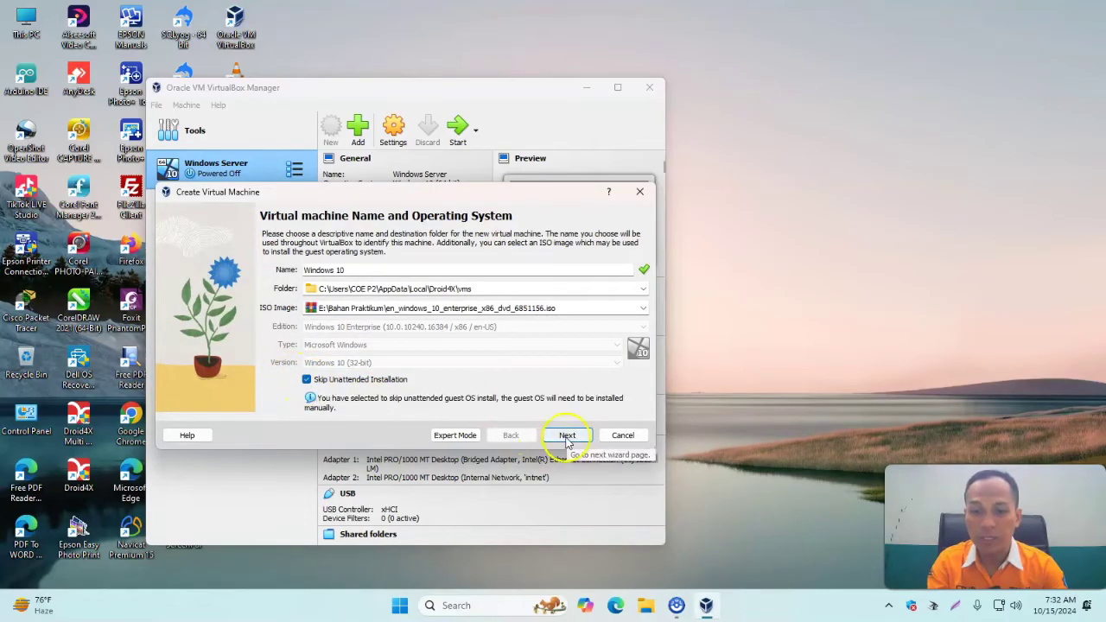
Accept the default 2048 MB memory and 50.00 GB disk and create the Windows 10 VM.
left_click(565, 435)
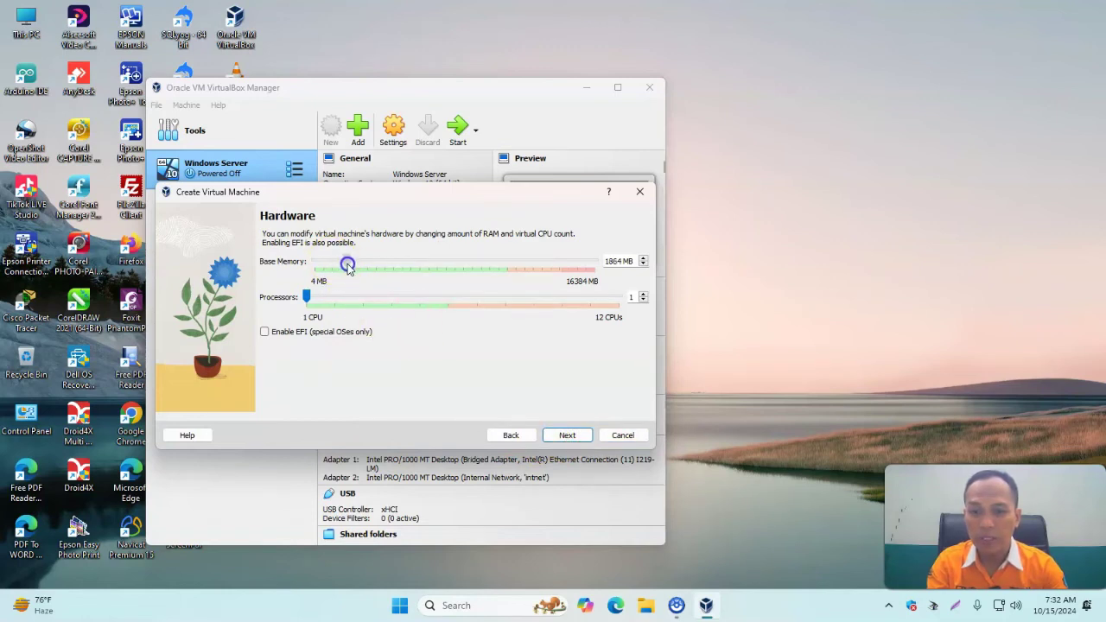
left_click(568, 436)
left_click(572, 436)
left_click(568, 436)
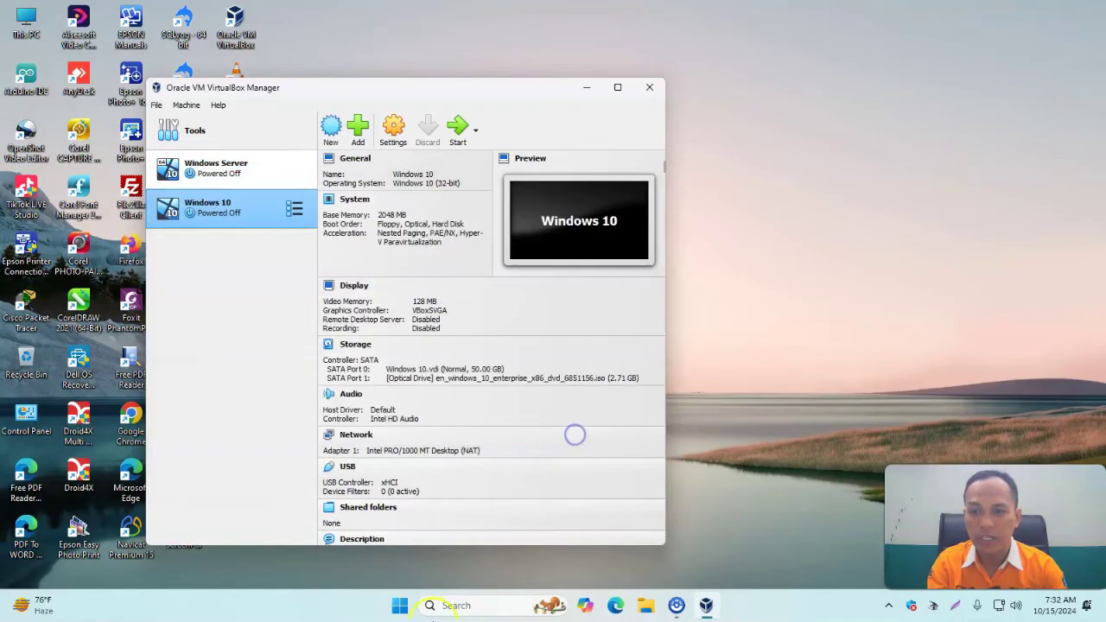
Attach the Windows 10 VM's Adapter 1 to Internal Network 'intnet' and save.
left_click(391, 138)
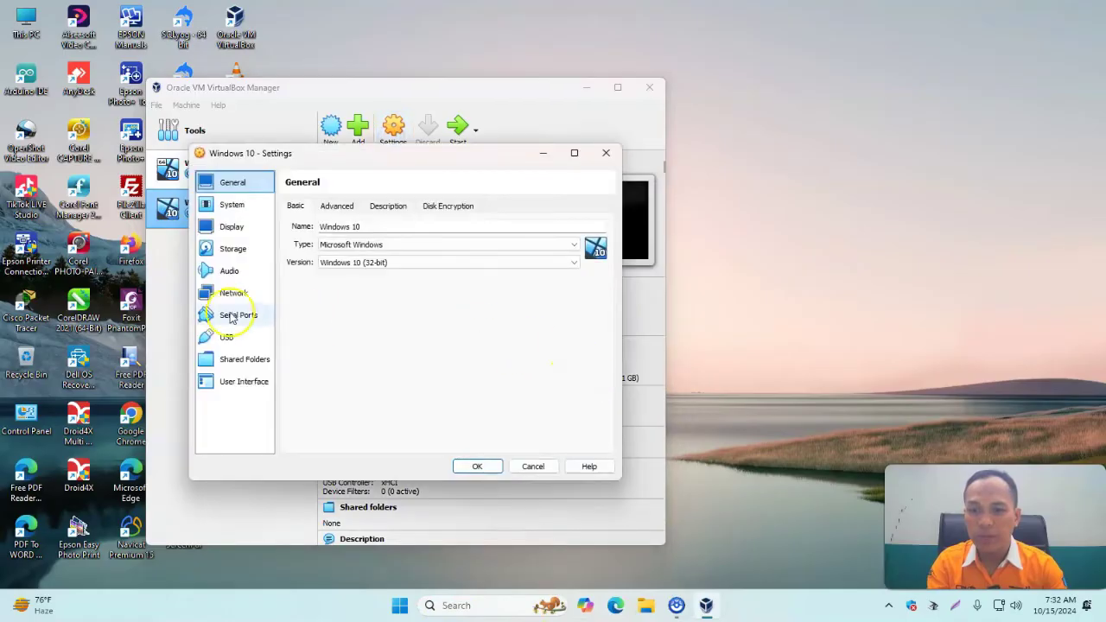
left_click(234, 294)
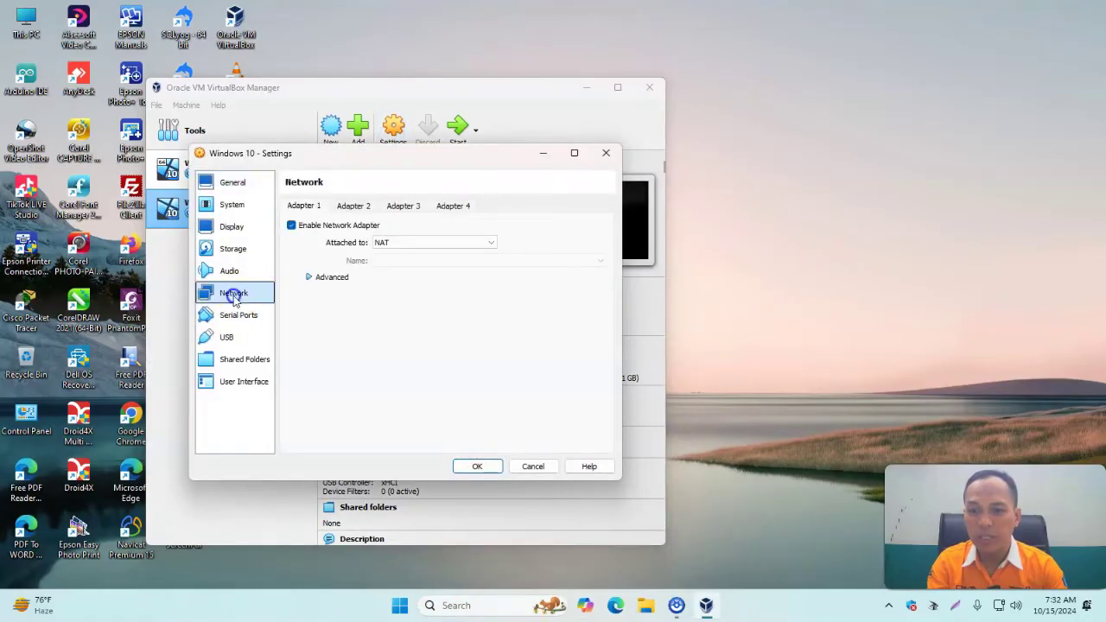
left_click(400, 244)
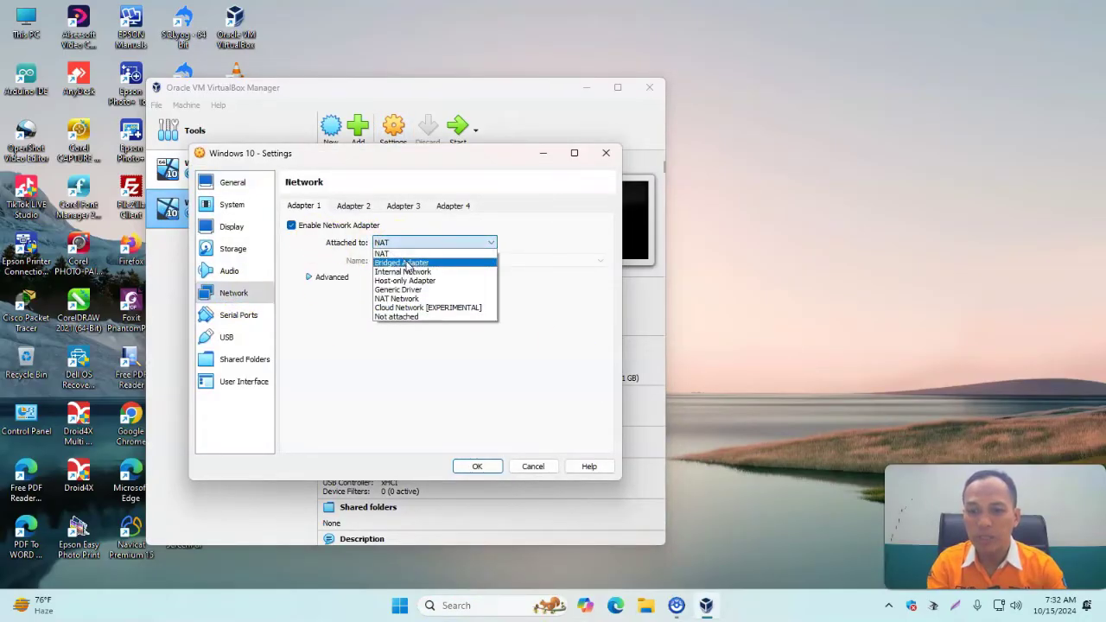
left_click(403, 262)
left_click(398, 244)
left_click(404, 271)
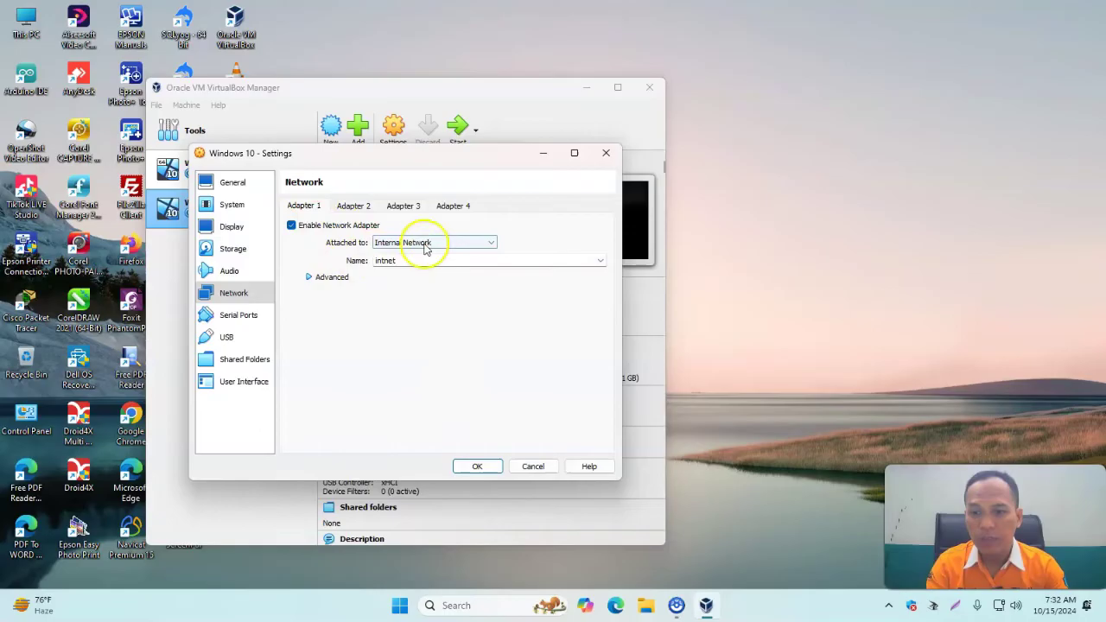
left_click_drag(356, 161, 424, 182)
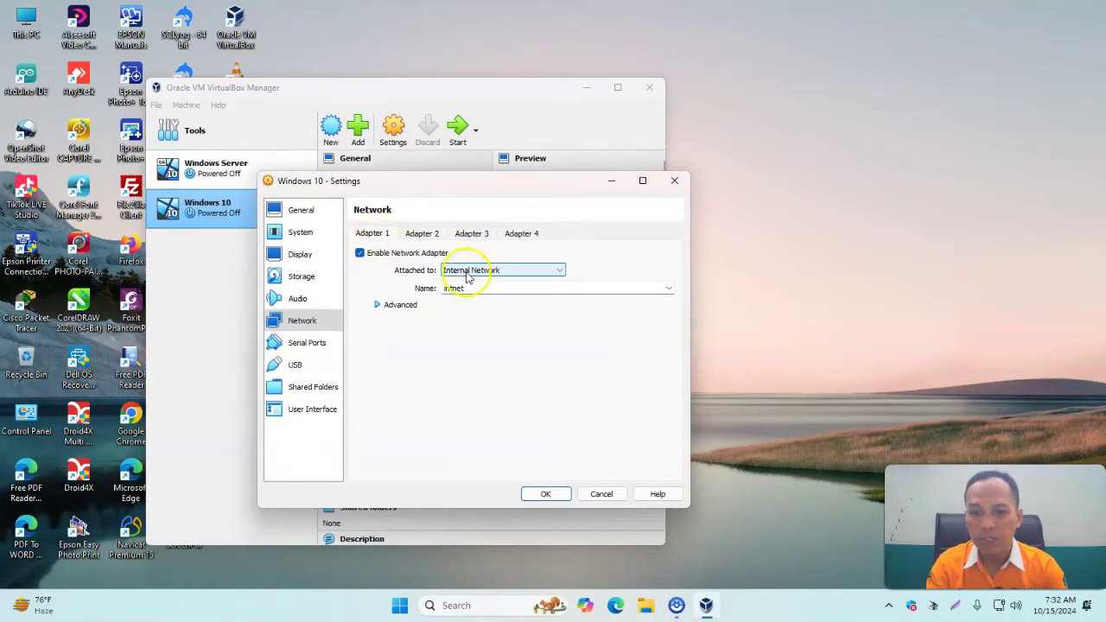
left_click(545, 496)
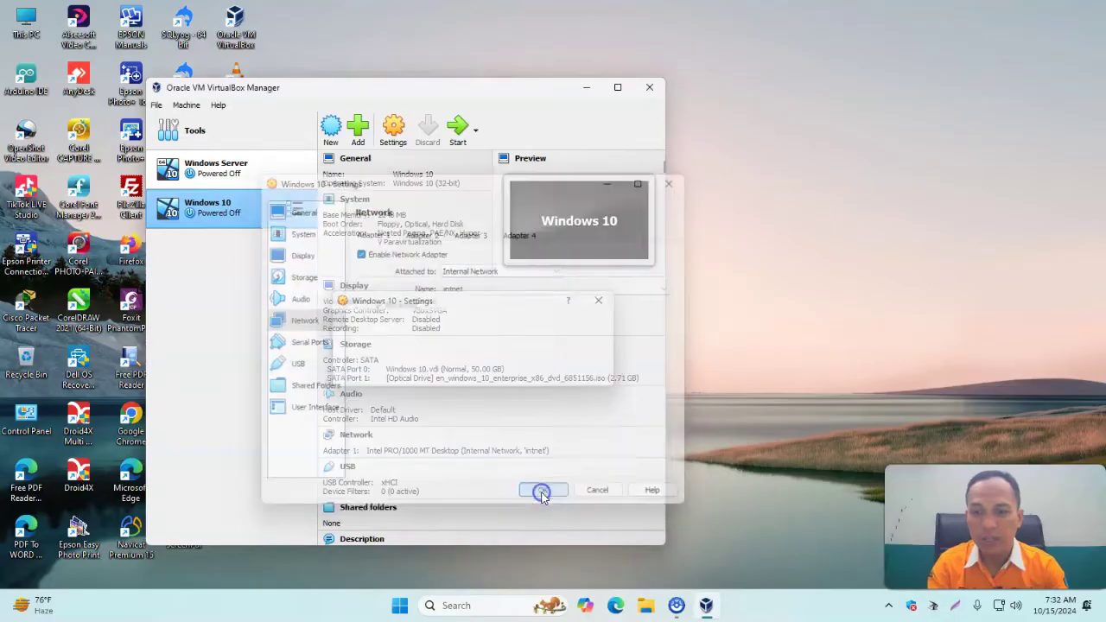
left_click(260, 180)
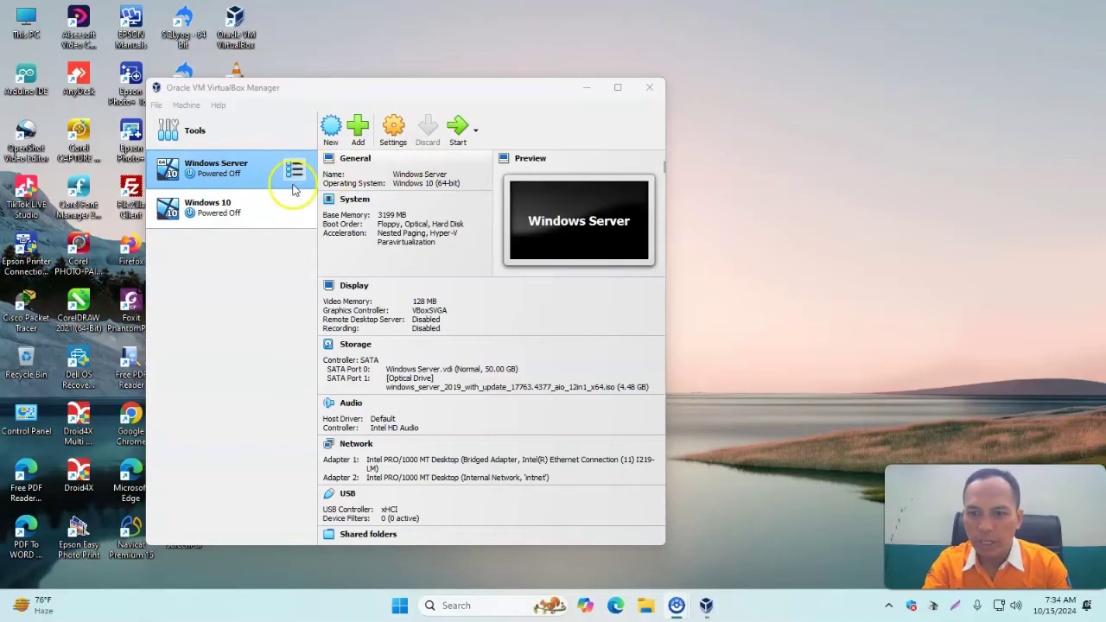
Boot the Windows Server VM from its ISO and dismiss the capture notice.
left_click(458, 128)
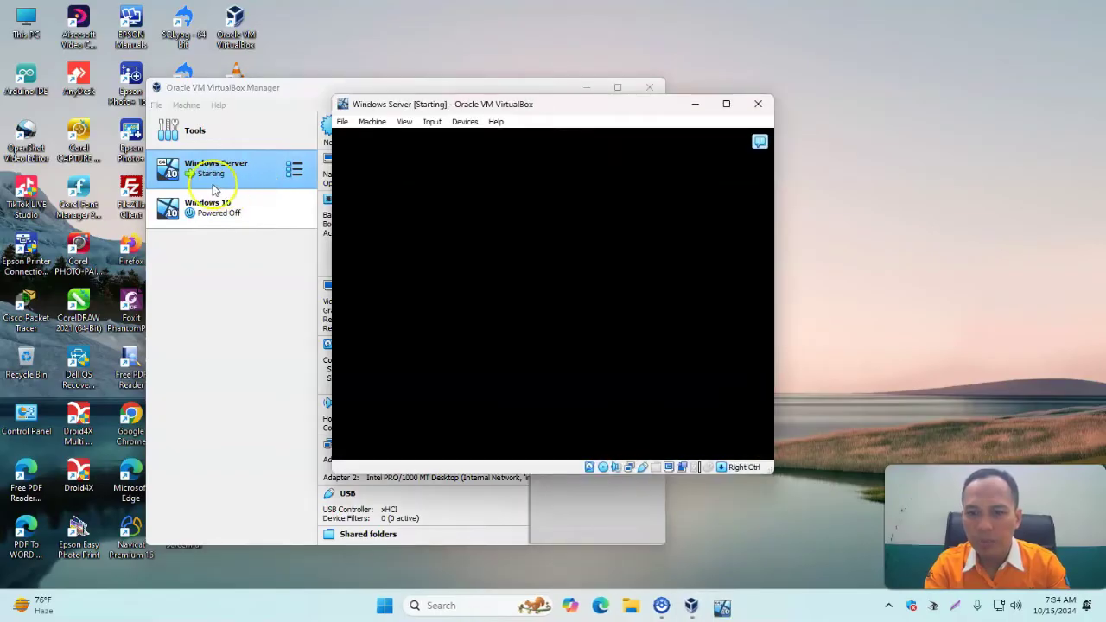
left_click_drag(633, 101, 296, 223)
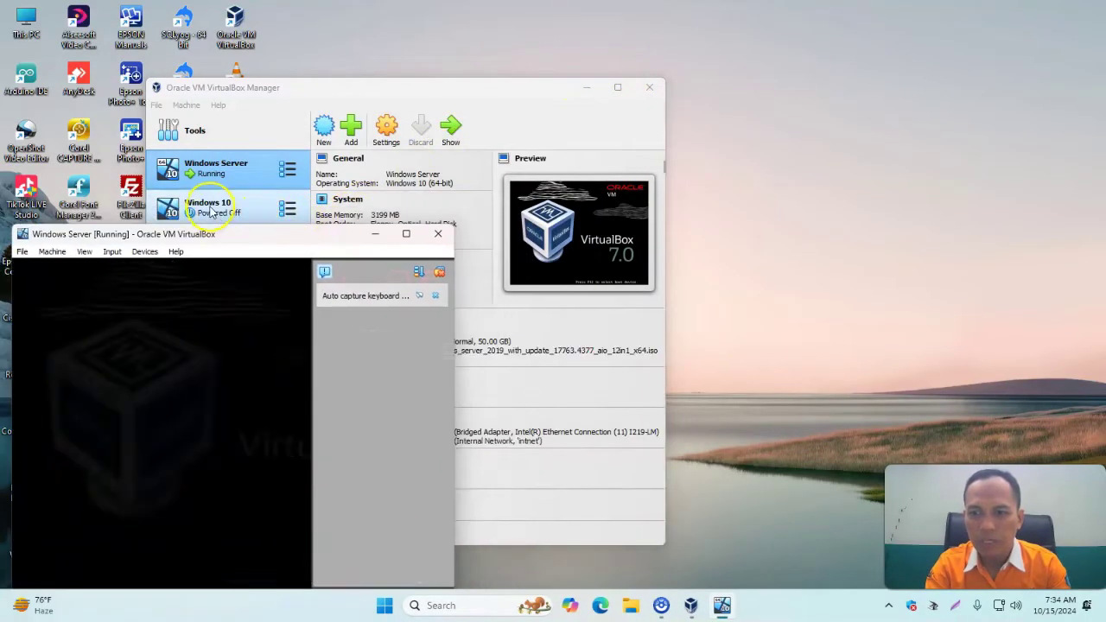
left_click(210, 210)
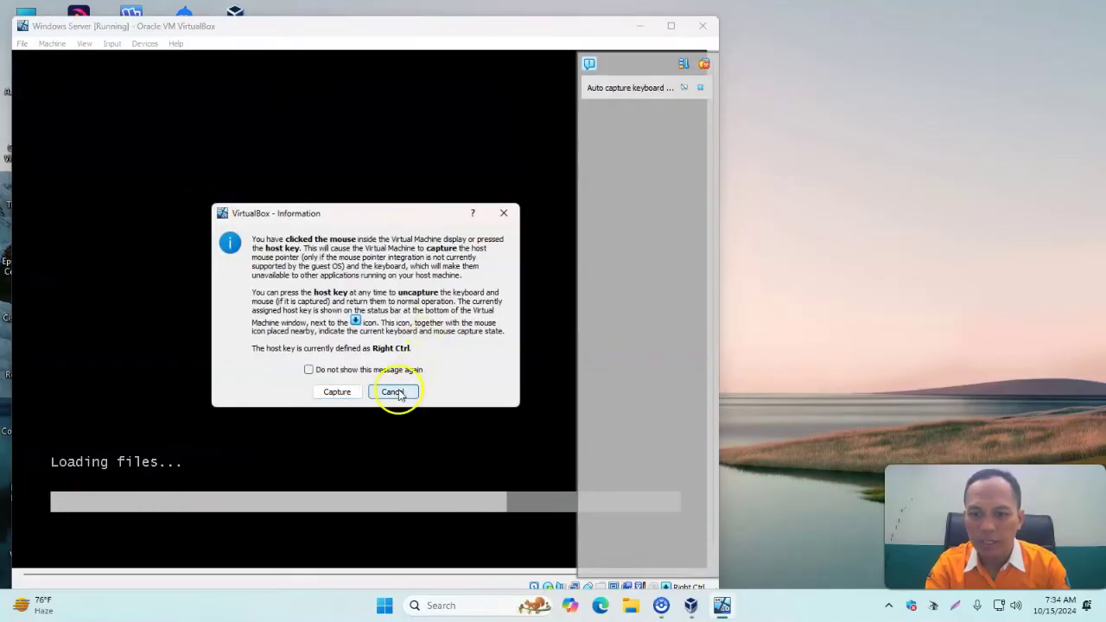
left_click(392, 392)
Boot the Windows 10 VM and arrange both VM windows, clearing the notifications.
left_click_drag(629, 26, 466, 305)
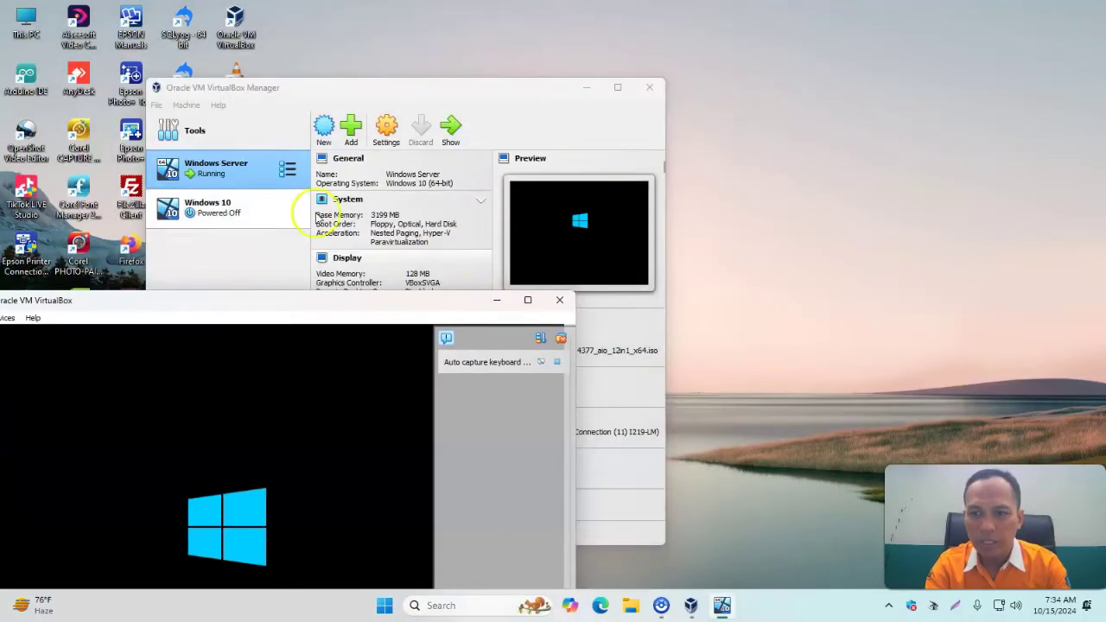
left_click(230, 210)
left_click(457, 129)
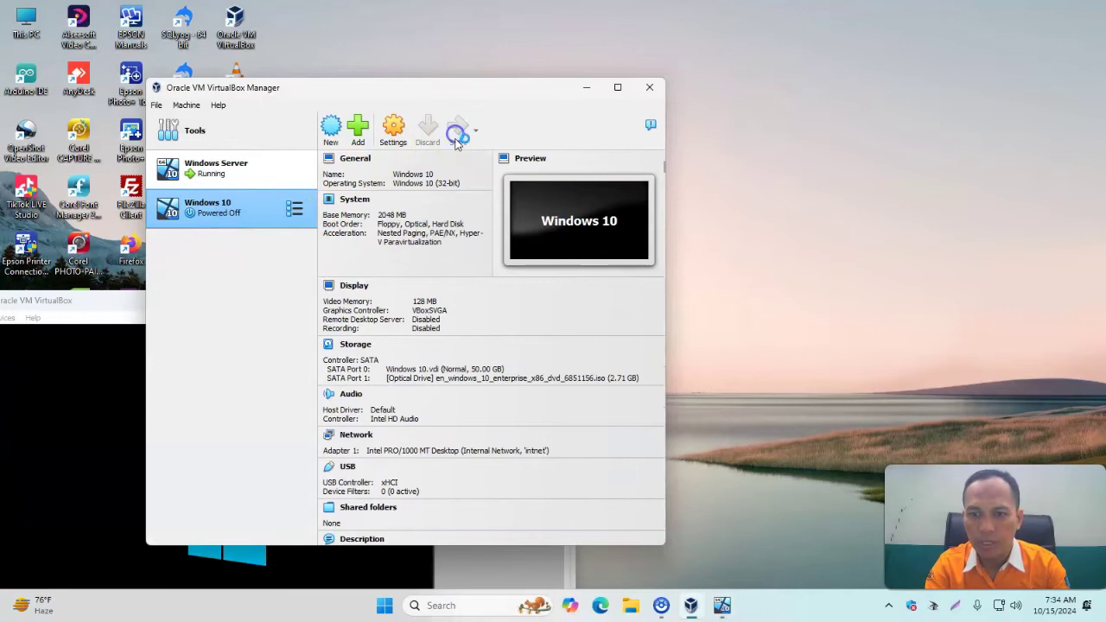
left_click(590, 88)
left_click_drag(345, 300, 476, 45)
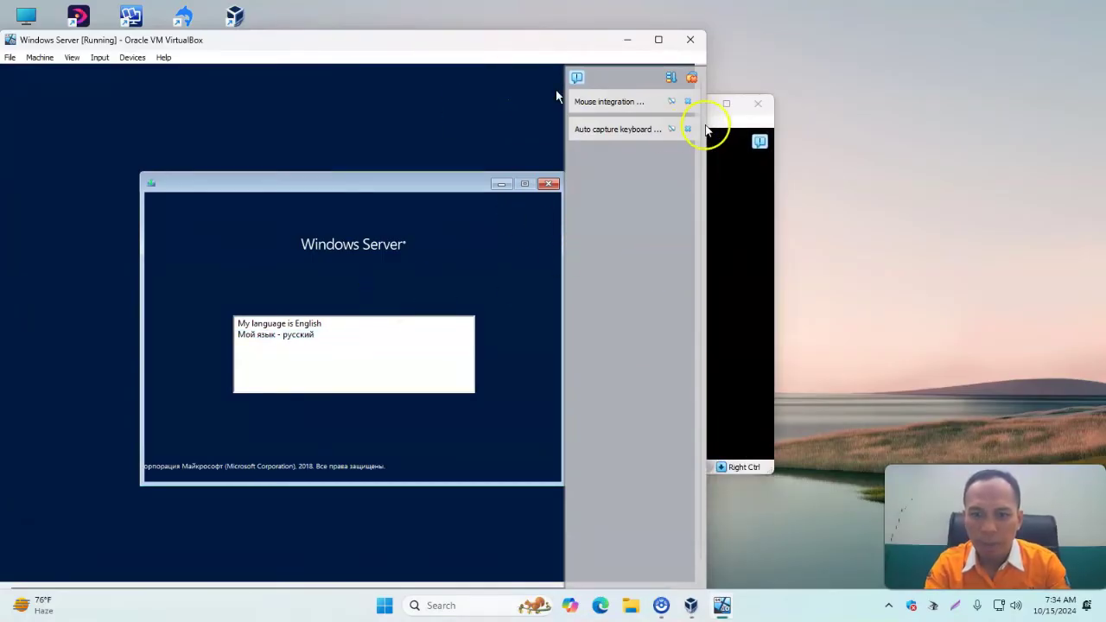
left_click(689, 130)
left_click(688, 101)
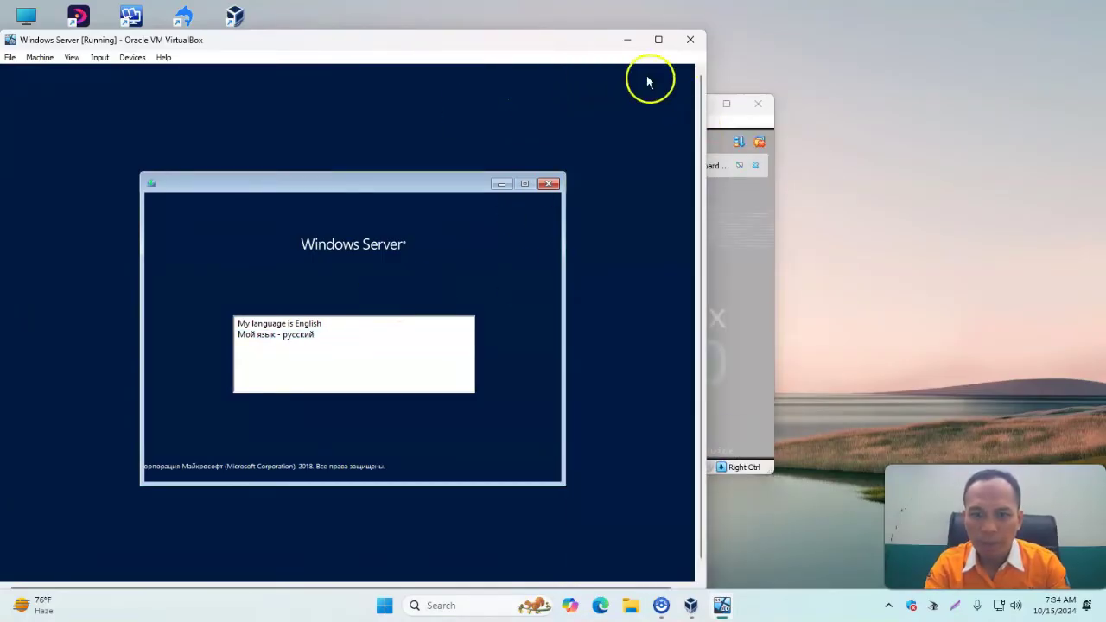
mouse_move(455, 42)
left_mouse_down()
mouse_move(478, 40)
mouse_move(466, 28)
left_mouse_up()
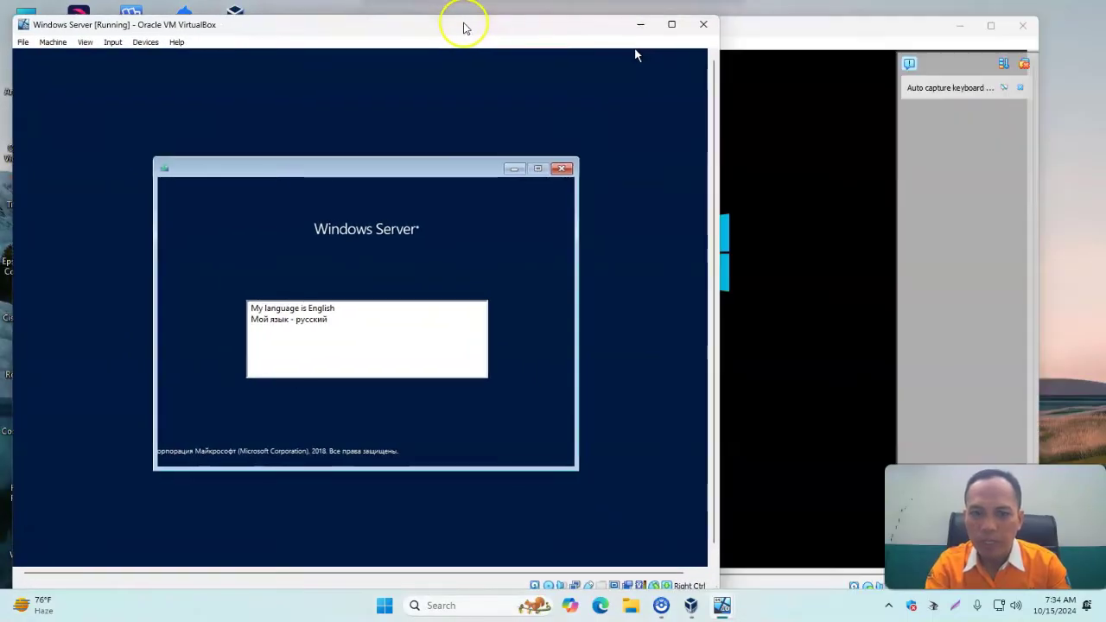
left_click(1022, 89)
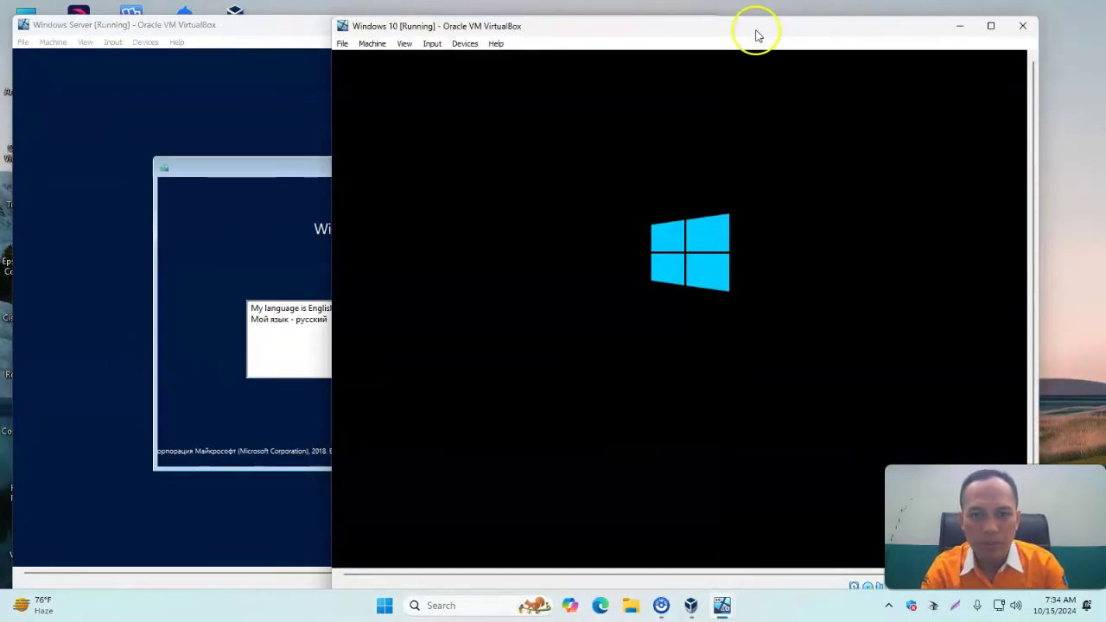
Choose English in Windows Server setup and begin Install now.
left_click(294, 27)
left_click(84, 526)
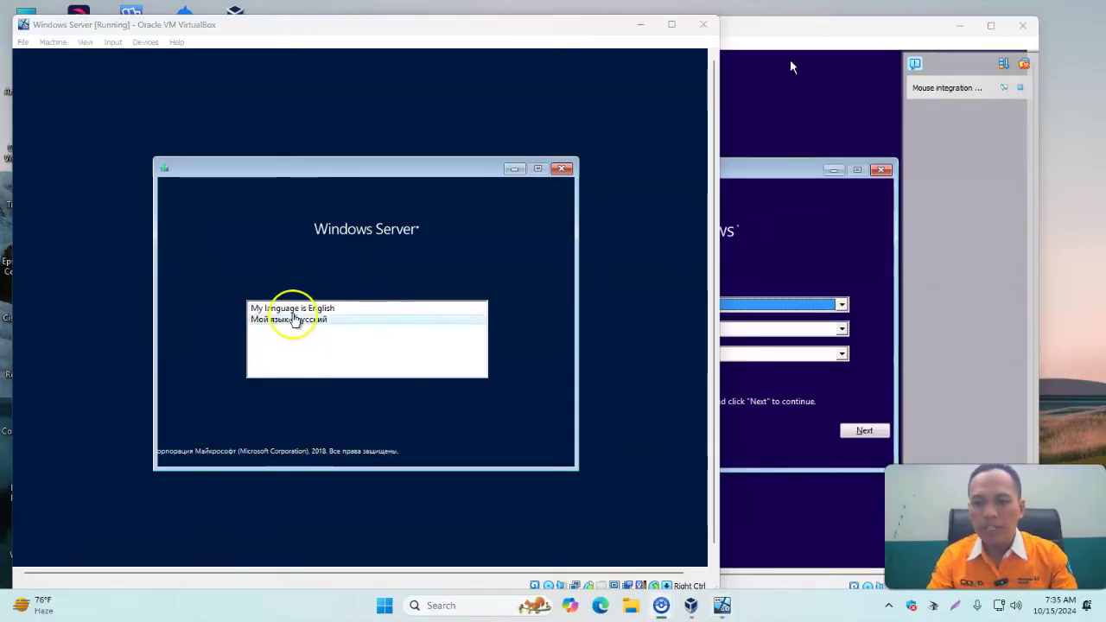
left_click(287, 308)
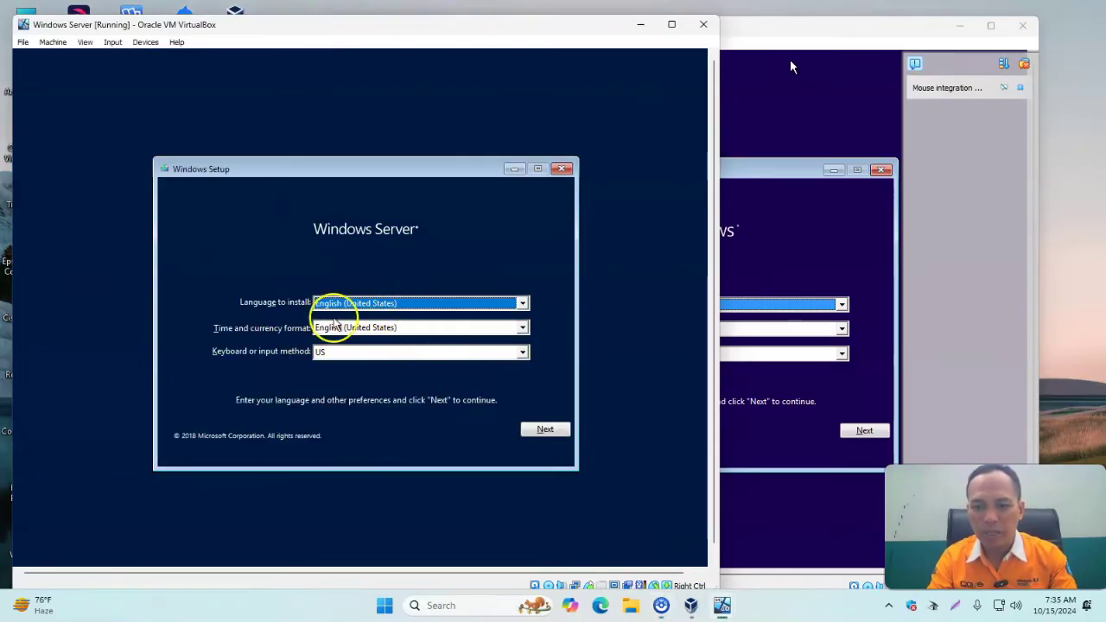
left_click(546, 431)
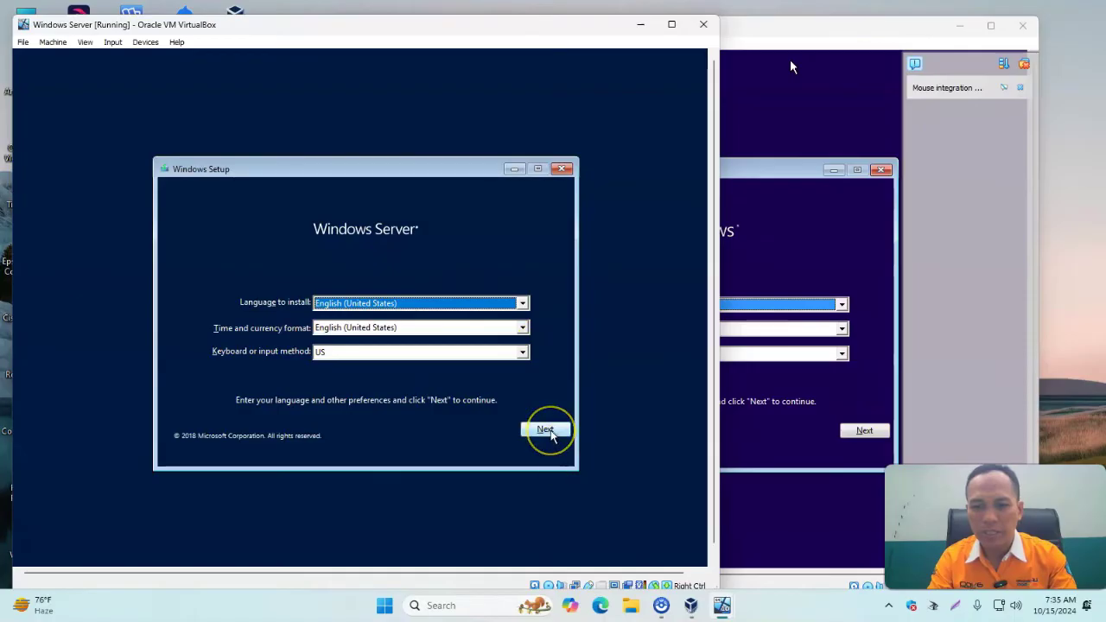
left_click(392, 322)
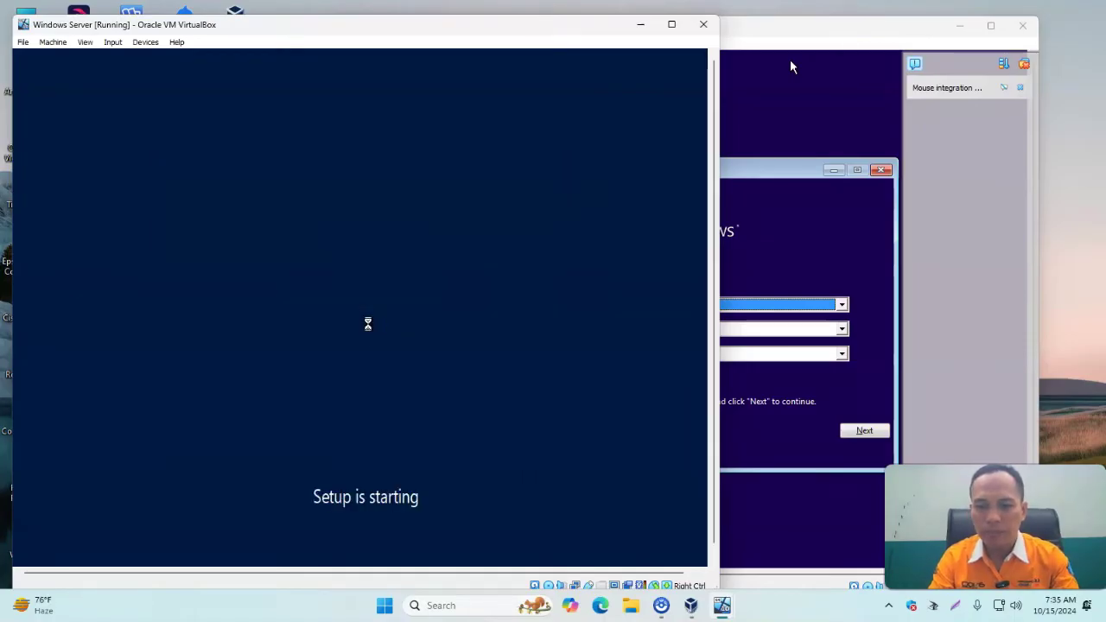
left_click(242, 256)
left_click(325, 319)
left_click(296, 342)
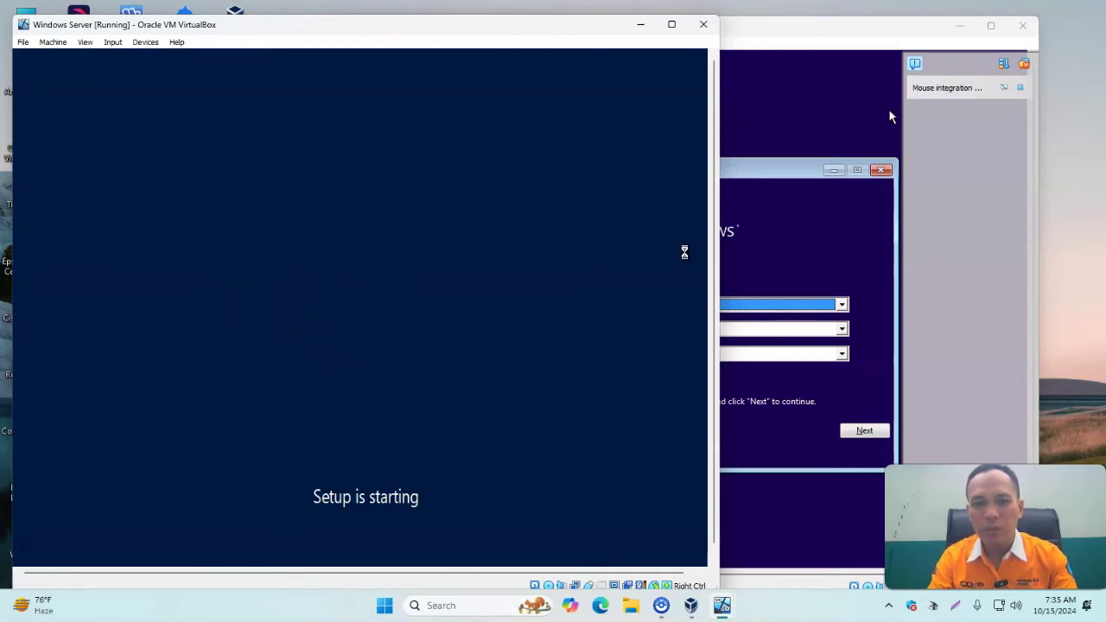
Continue Windows 10 setup past language settings and begin Install now.
left_click(843, 31)
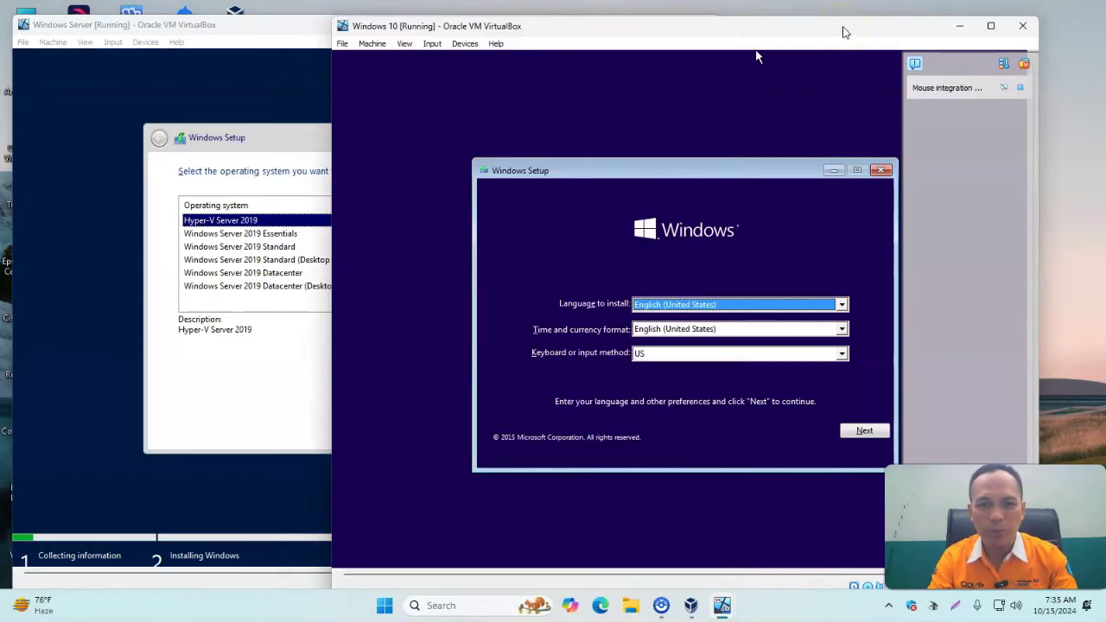
left_click(859, 429)
left_click(685, 321)
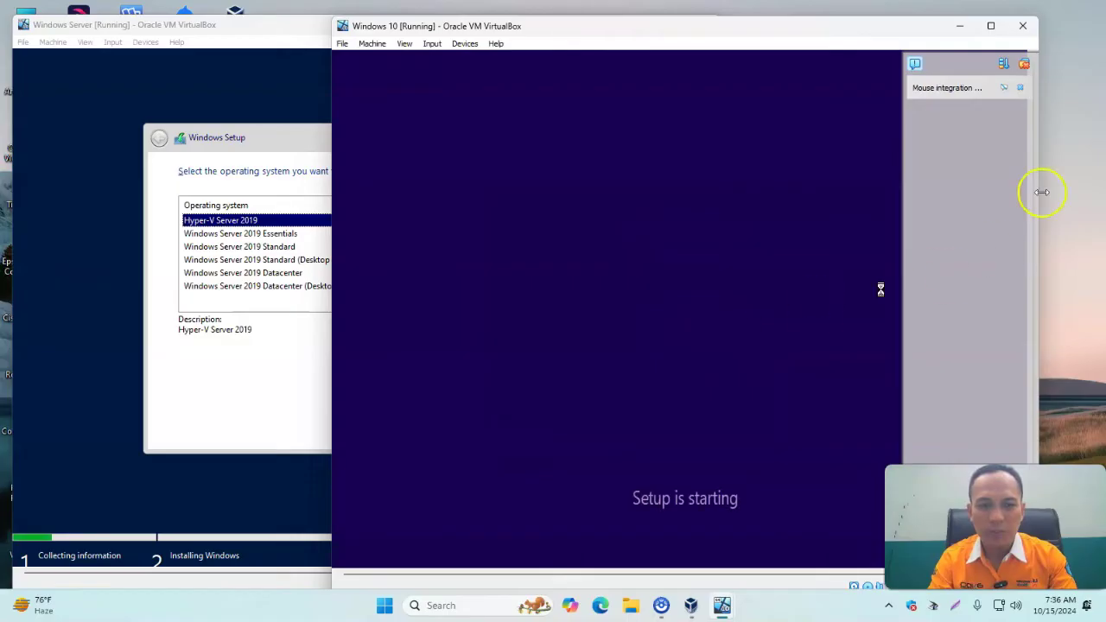
left_click(1019, 87)
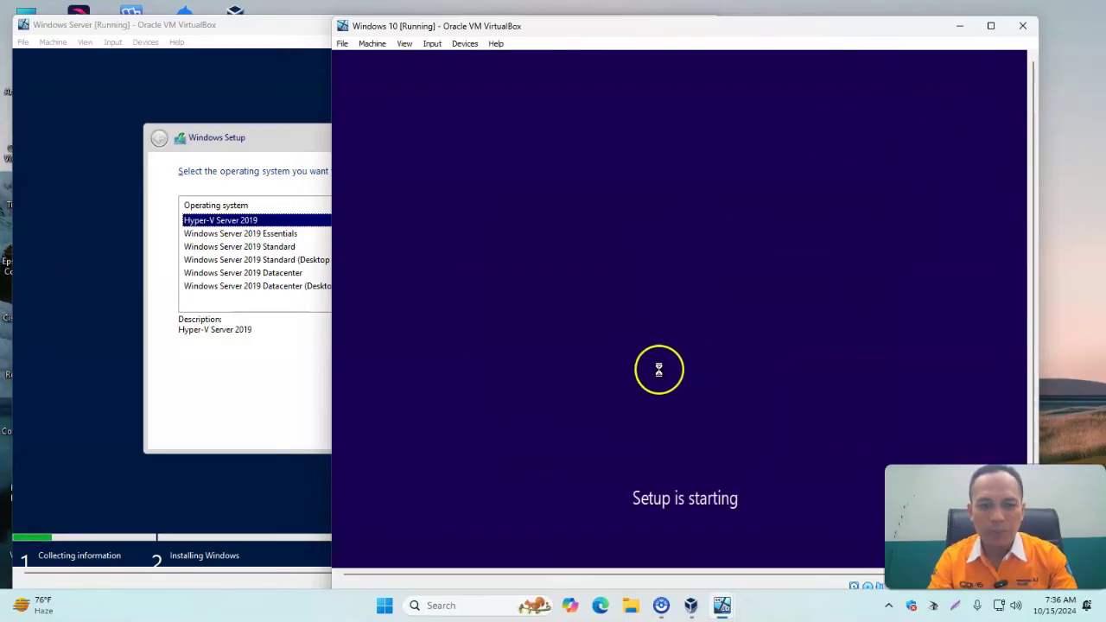
left_click(177, 28)
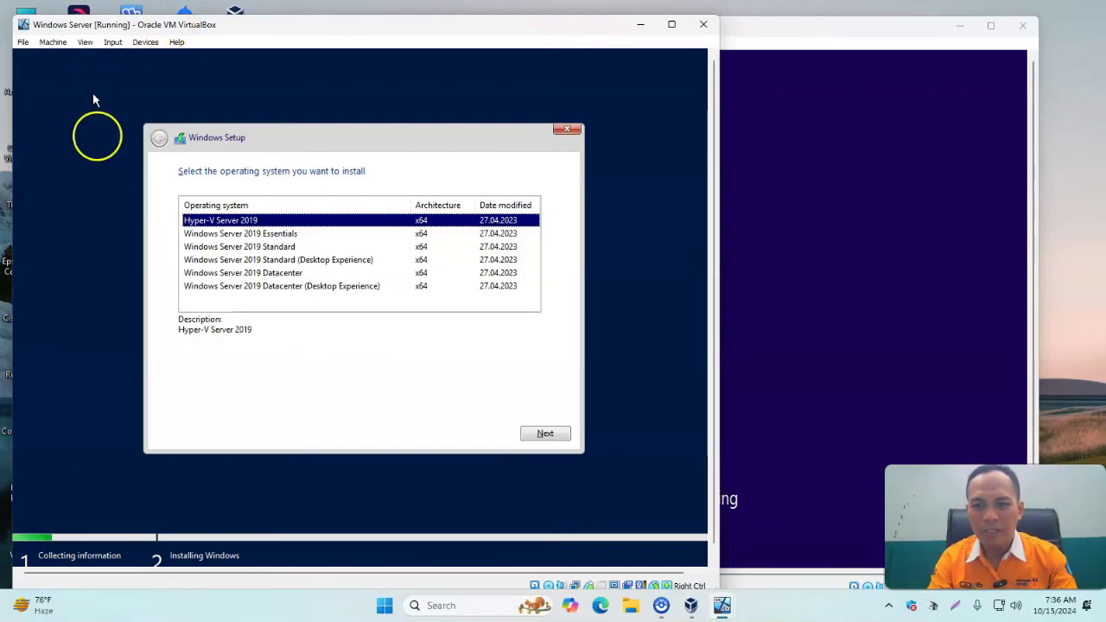
Choose Windows Server 2019 Standard (Desktop Experience), accept the license, and custom-install onto Drive 0.
left_click(246, 262)
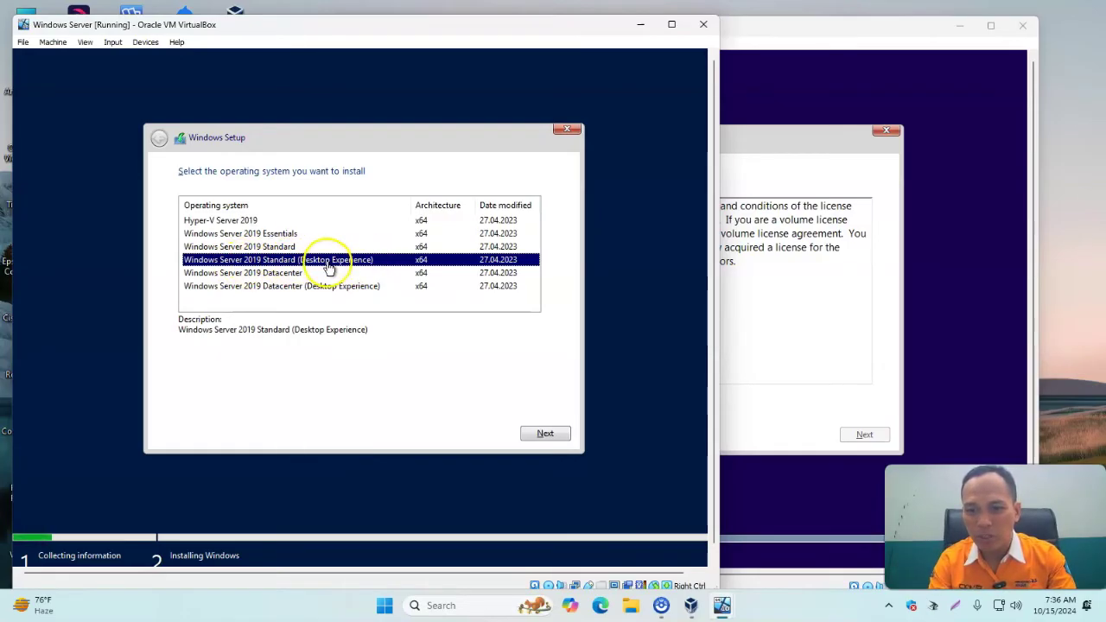
left_click(543, 435)
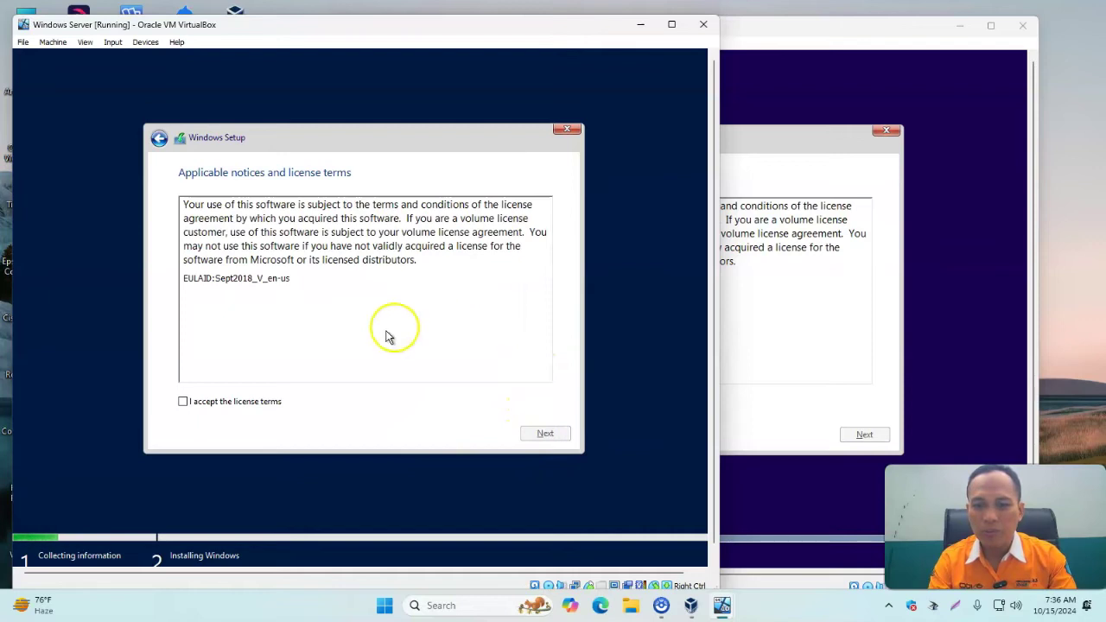
left_click(255, 408)
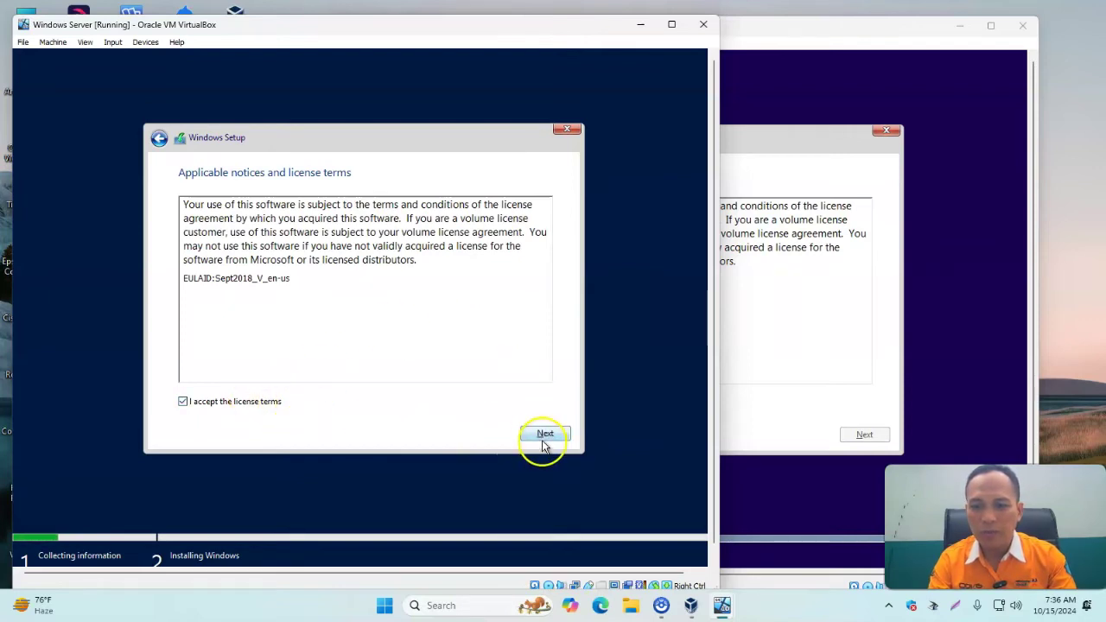
left_click(540, 439)
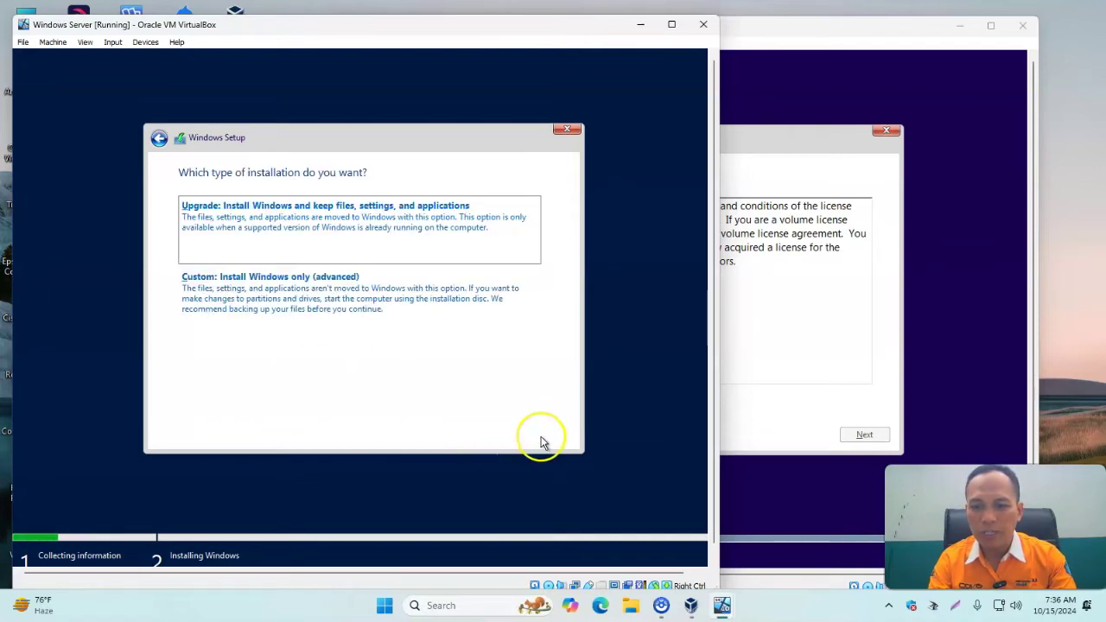
left_click(247, 298)
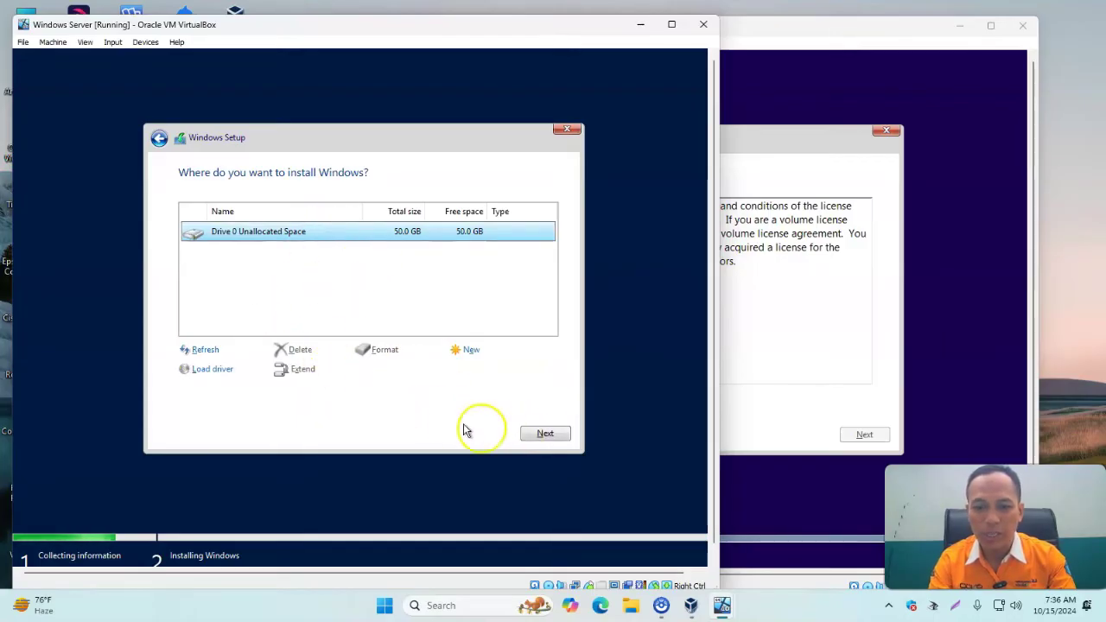
left_click(537, 434)
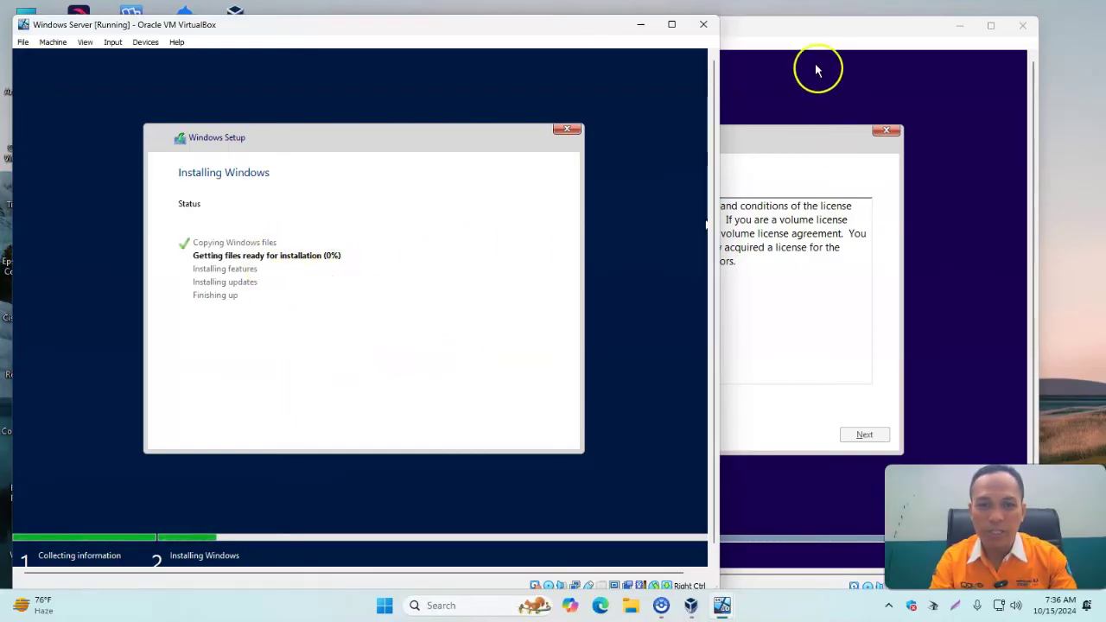
On the Windows 10 VM, accept the license and custom-install onto the unallocated 50 GB Drive 0.
left_click(775, 35)
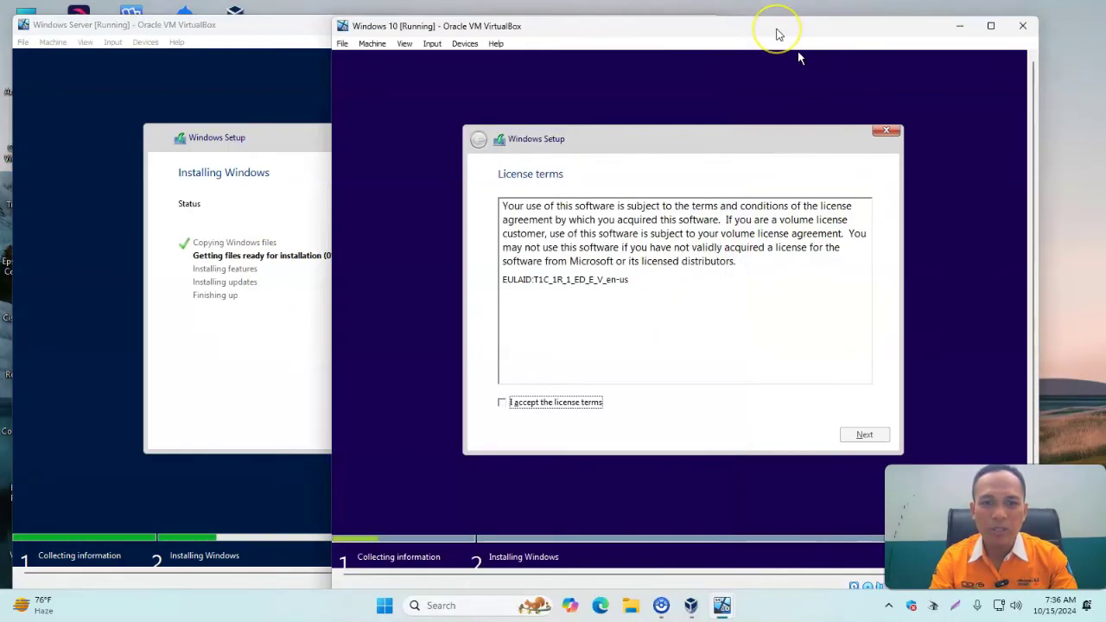
left_click(511, 401)
left_click(864, 435)
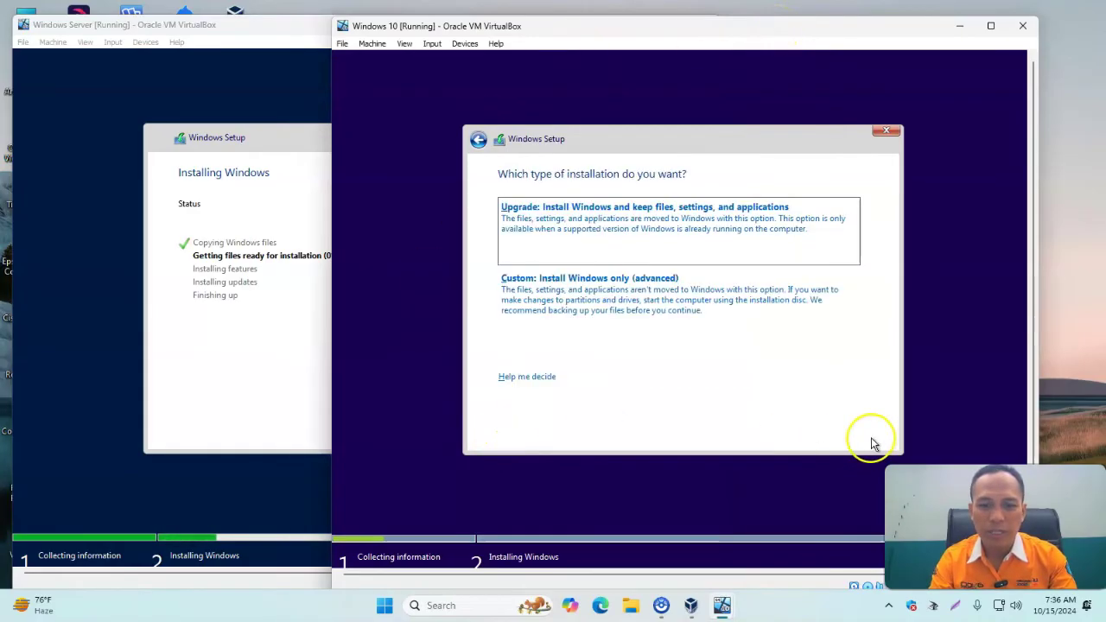
left_click(605, 308)
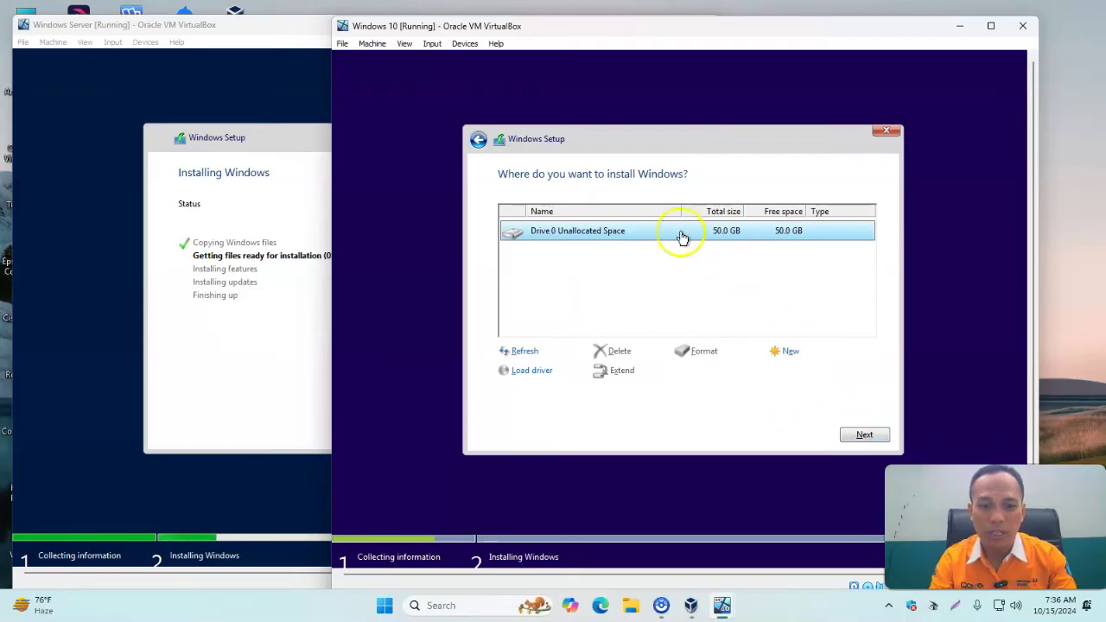
left_click(862, 435)
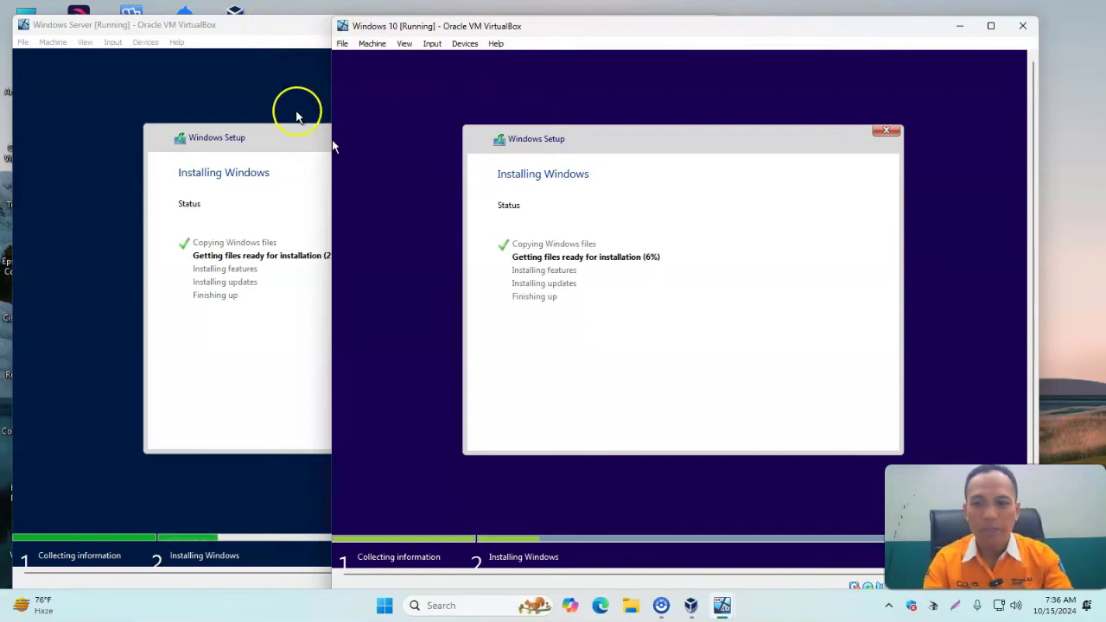
Switch between the Windows Server and Windows 10 VM windows while Windows 10 setup reaches finishing up.
left_click(270, 27)
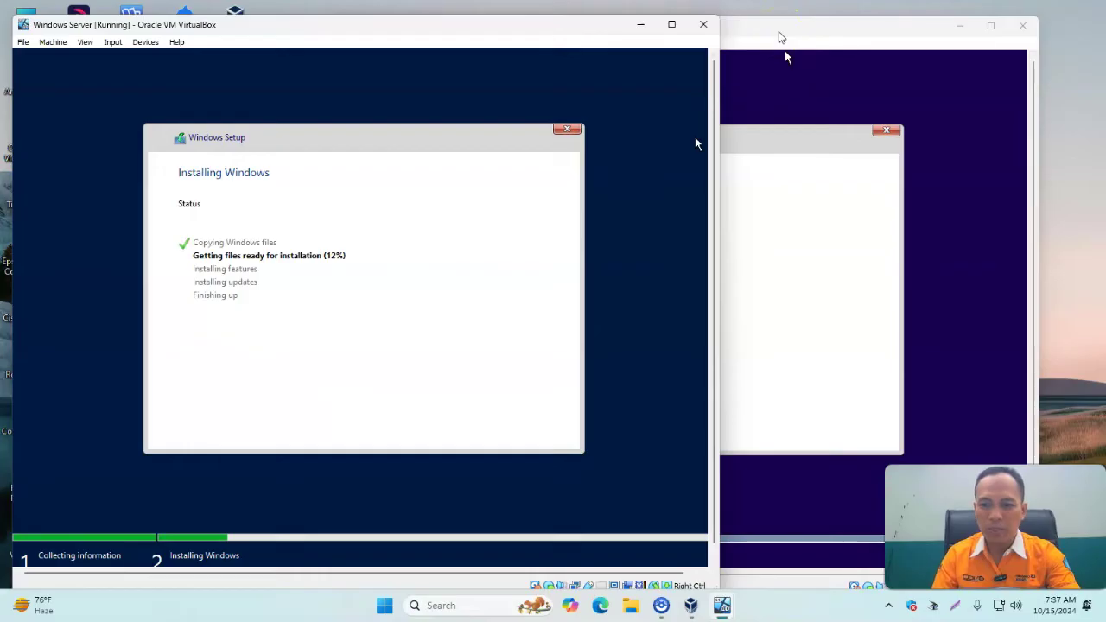
left_click(780, 34)
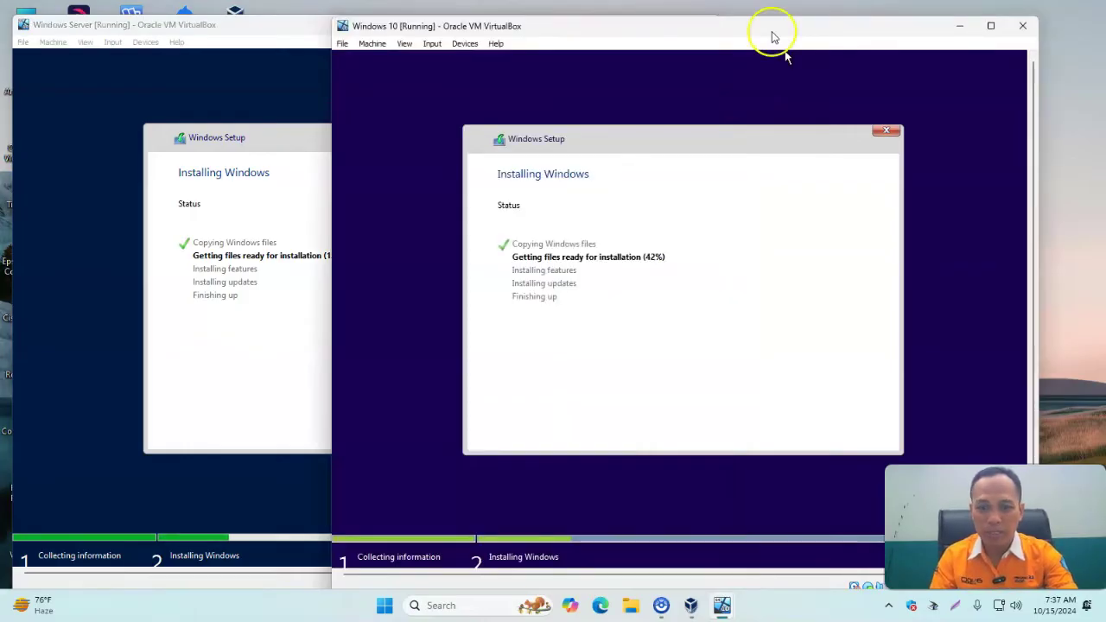
left_click(221, 25)
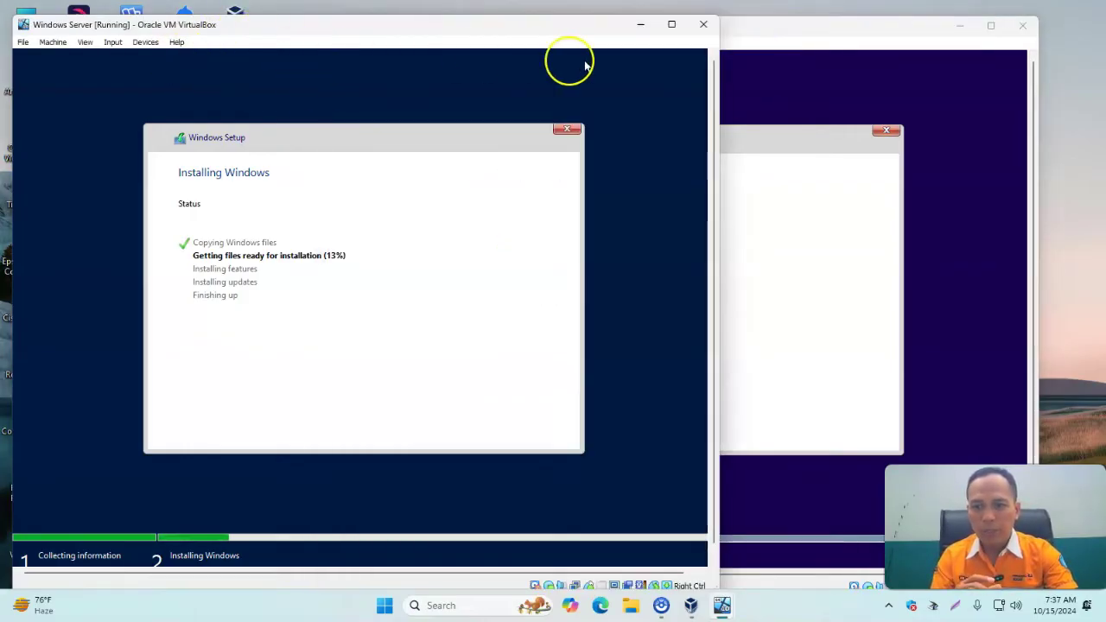
left_click(753, 35)
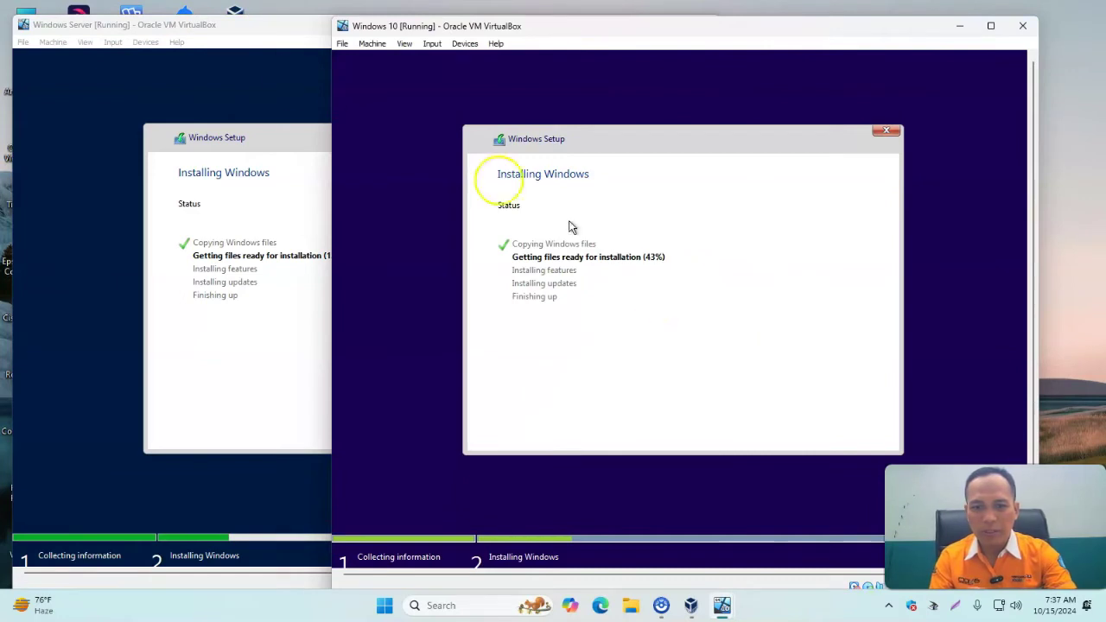
left_click(253, 31)
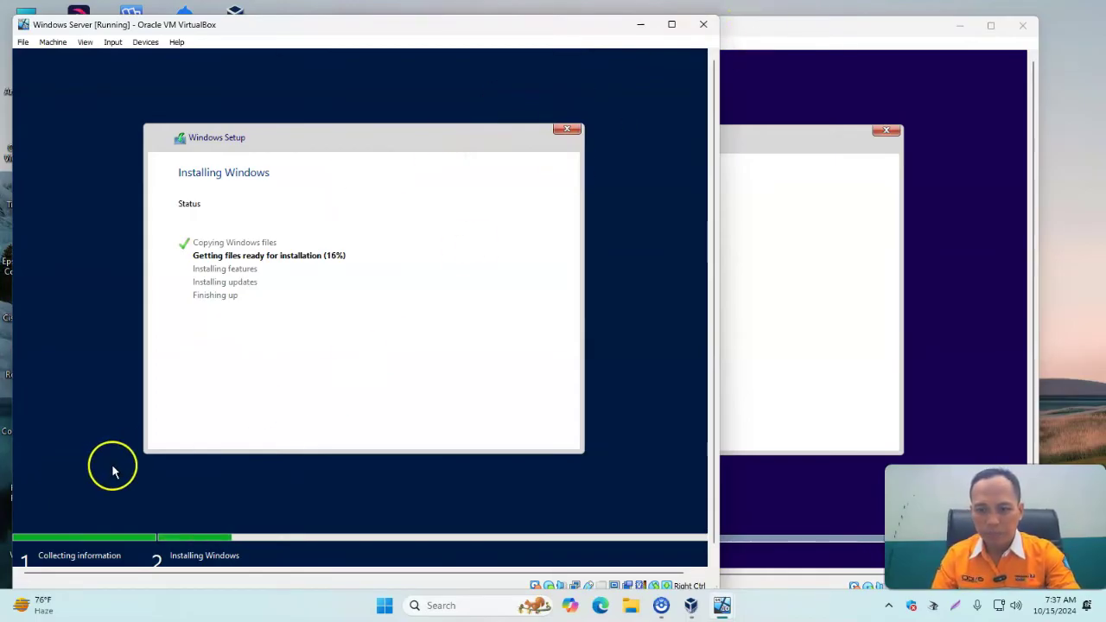
left_click(326, 28)
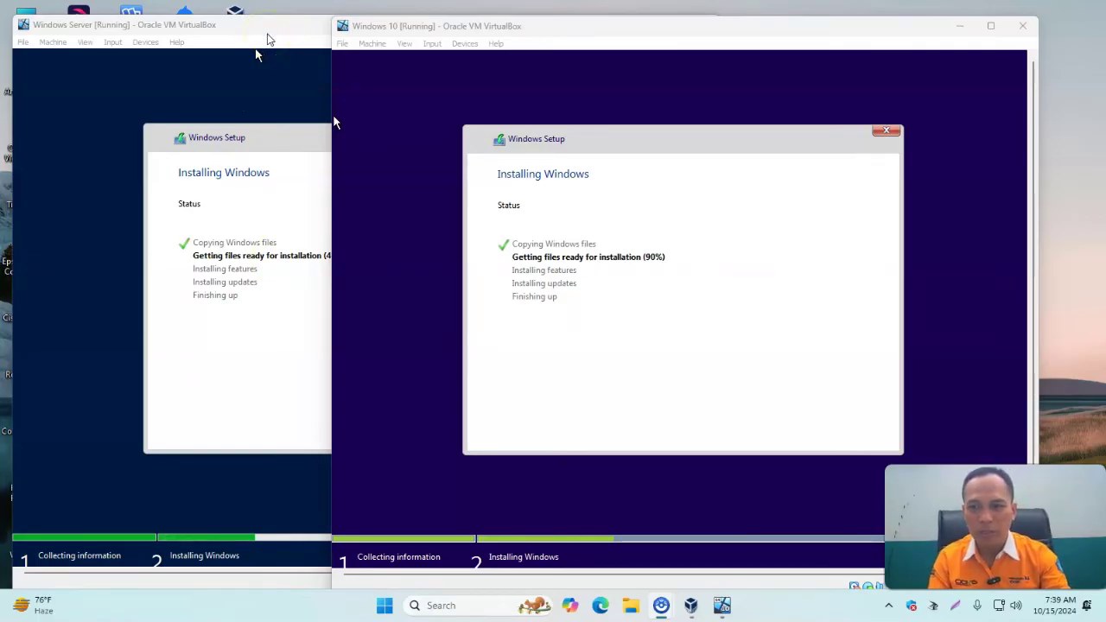
left_click(268, 38)
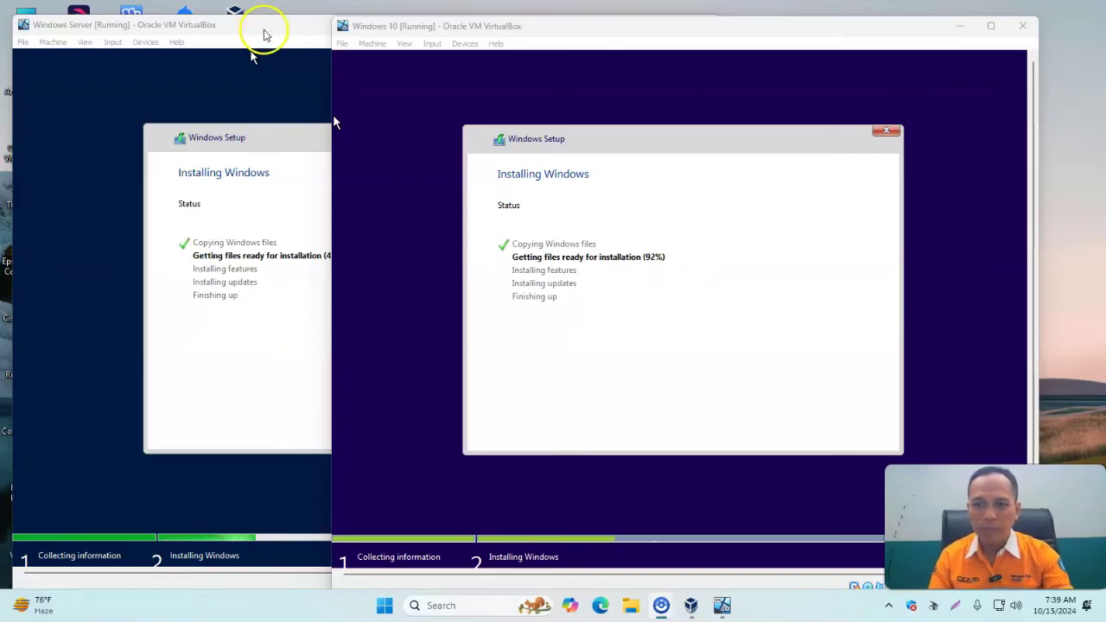
left_click(271, 34)
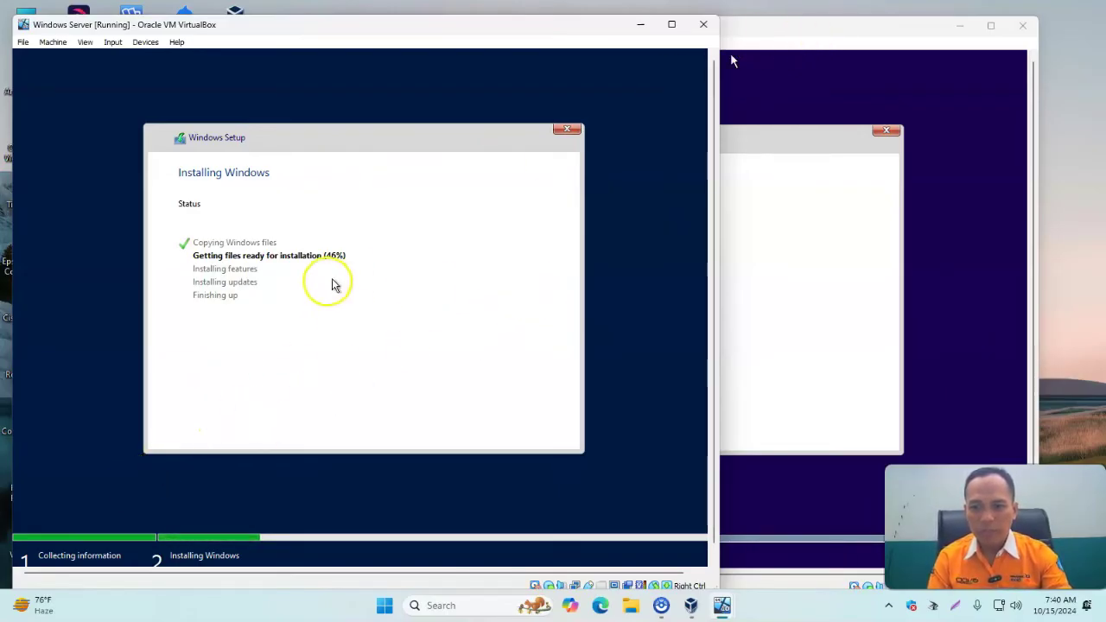
left_click(830, 56)
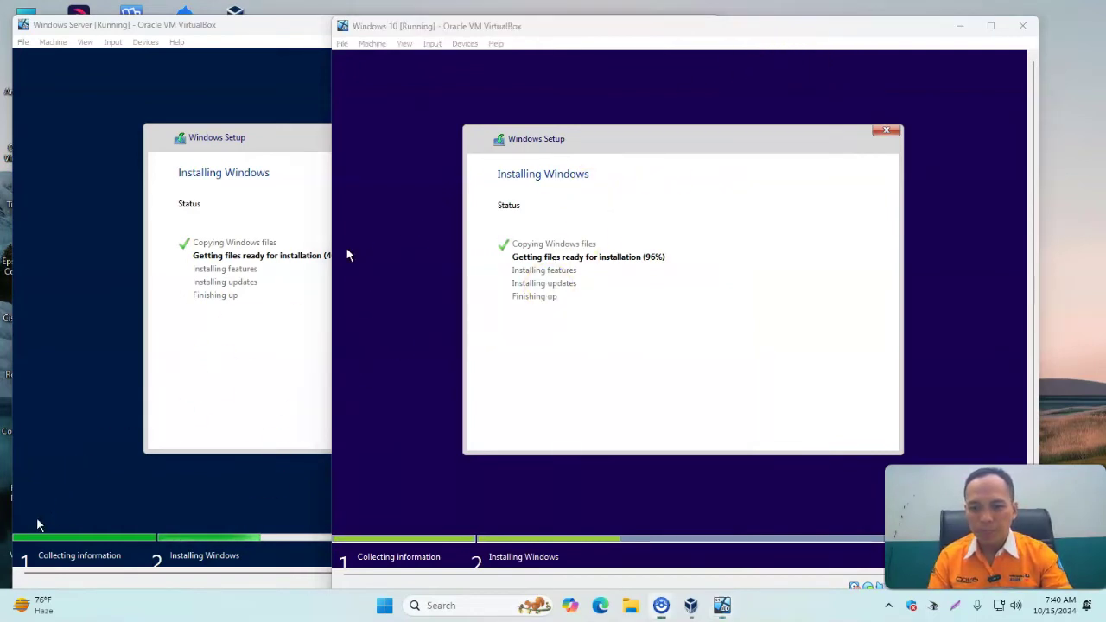
left_click(146, 429)
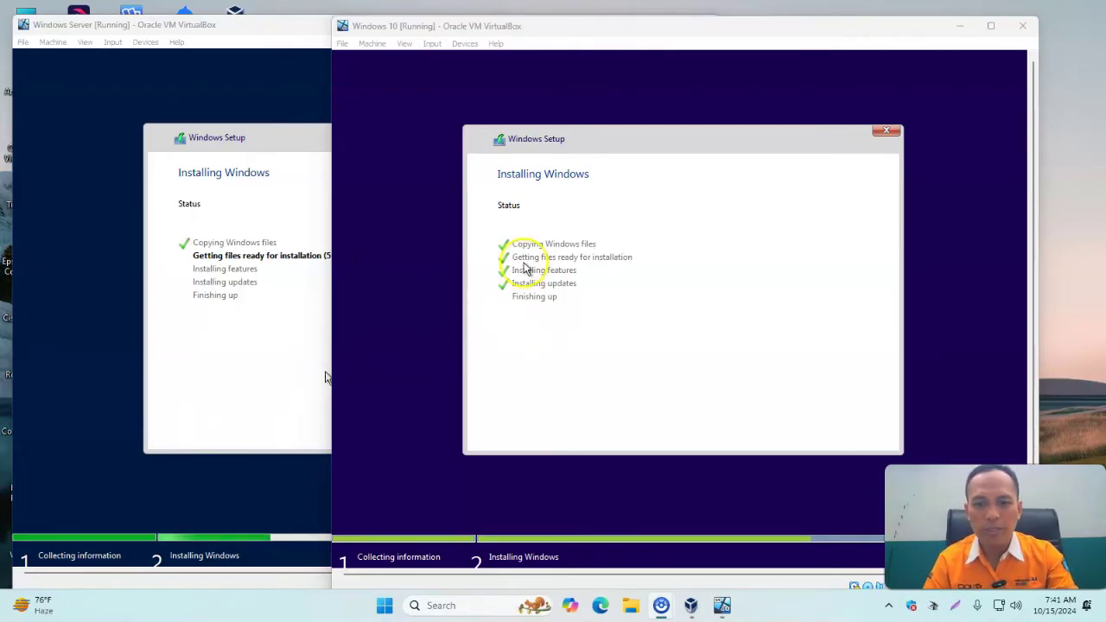
left_click(700, 36)
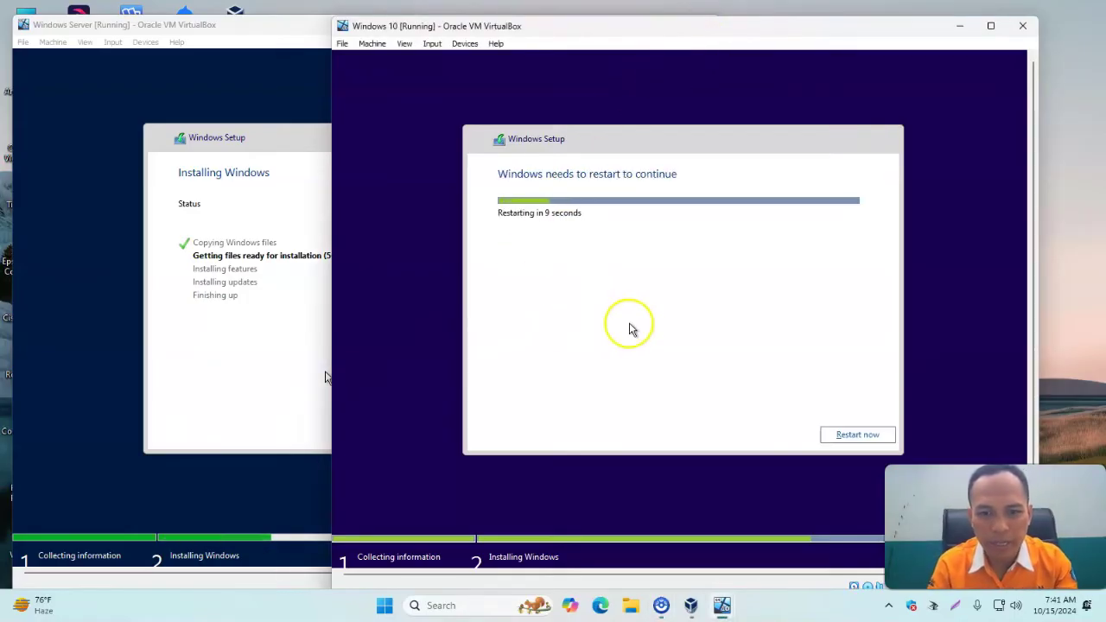
Restart the Windows 10 VM now and boot it past the disc prompt to Get going fast.
left_click(840, 437)
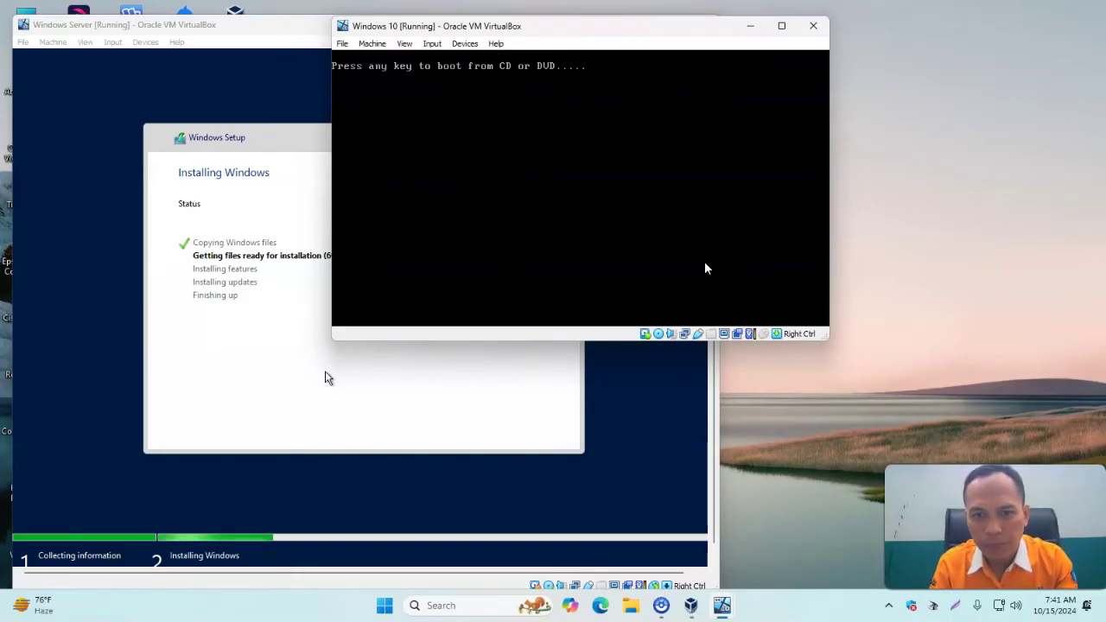
key("Return")
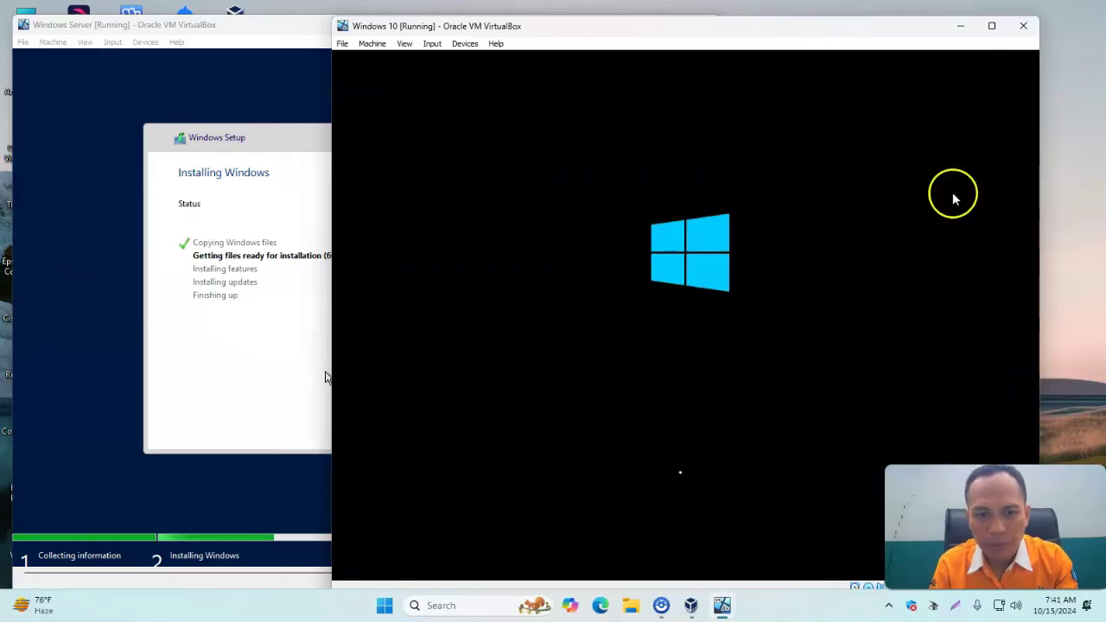
left_click_drag(579, 31, 634, 25)
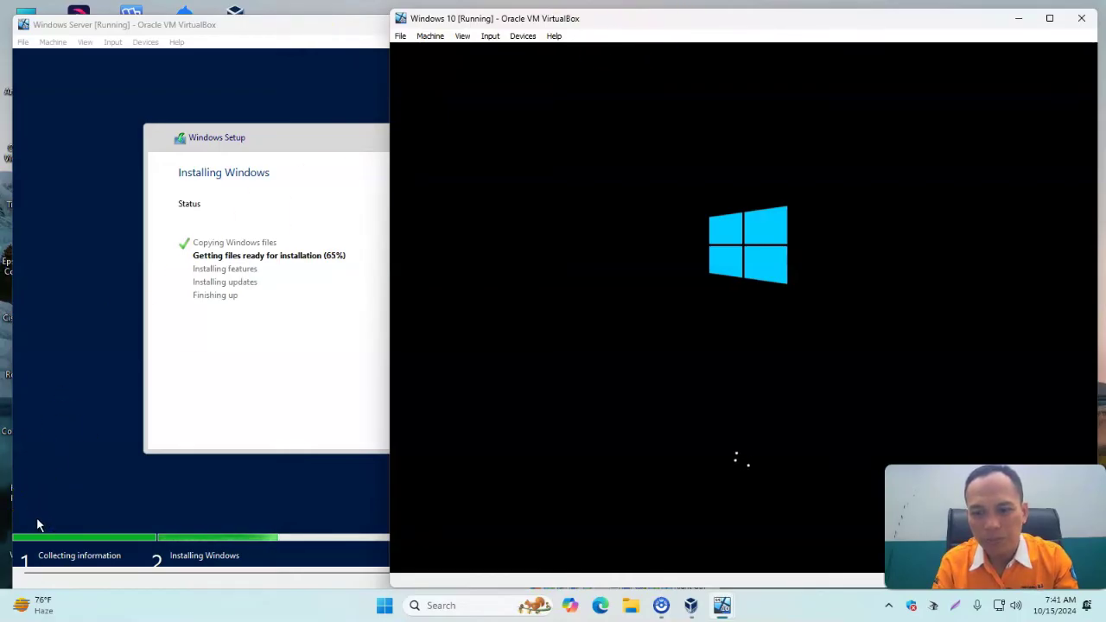
left_click(186, 432)
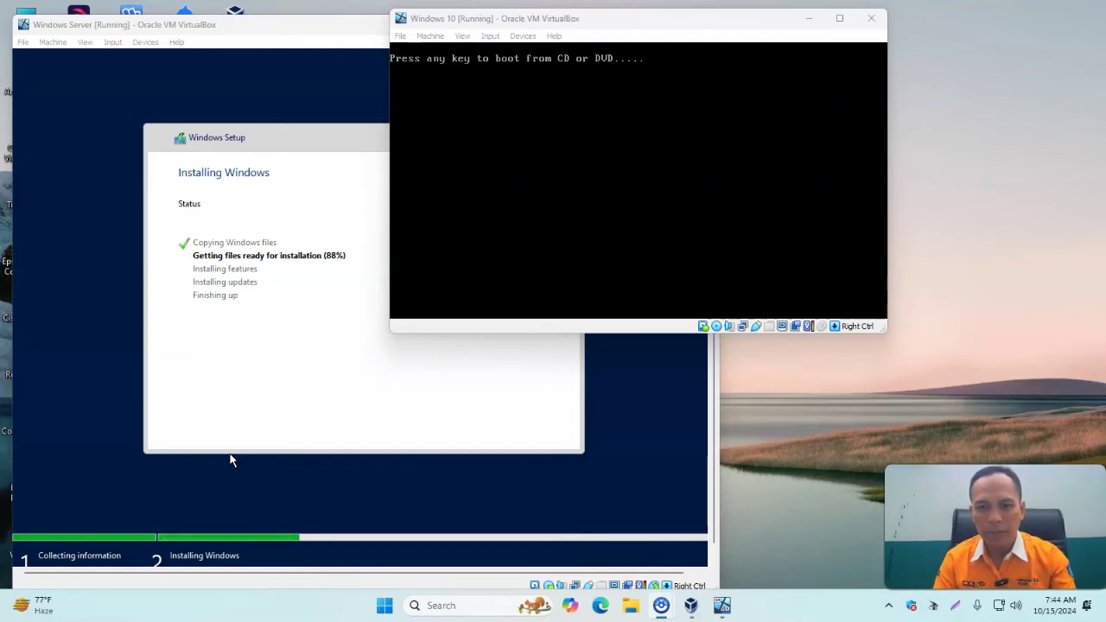
key("Return")
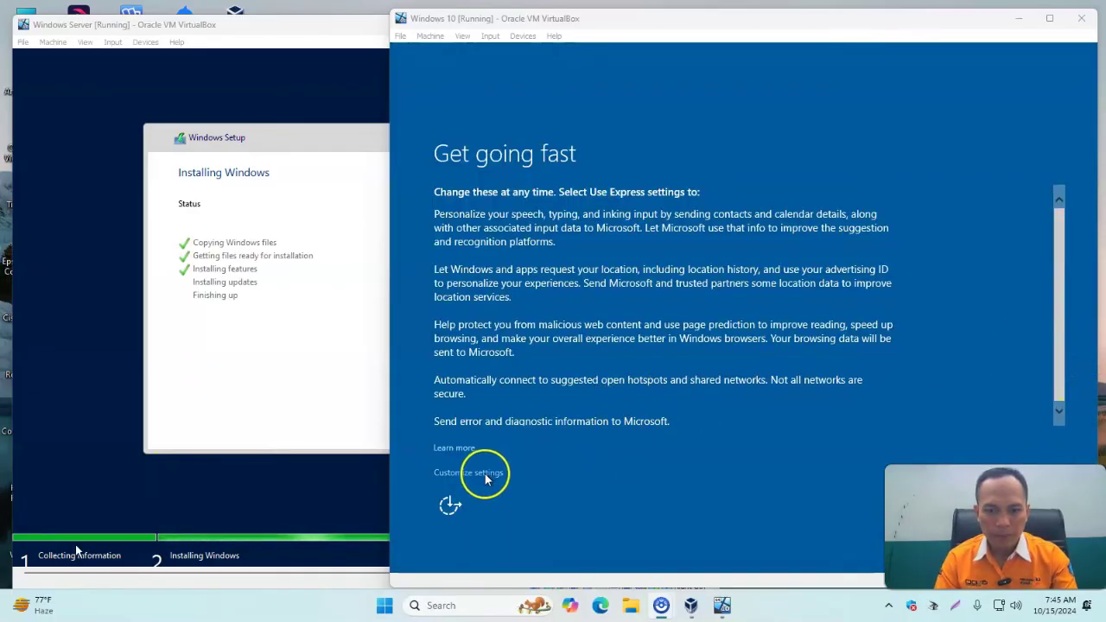
Use Express settings and create the Windows 10 account by entering a user name.
left_click(1045, 457)
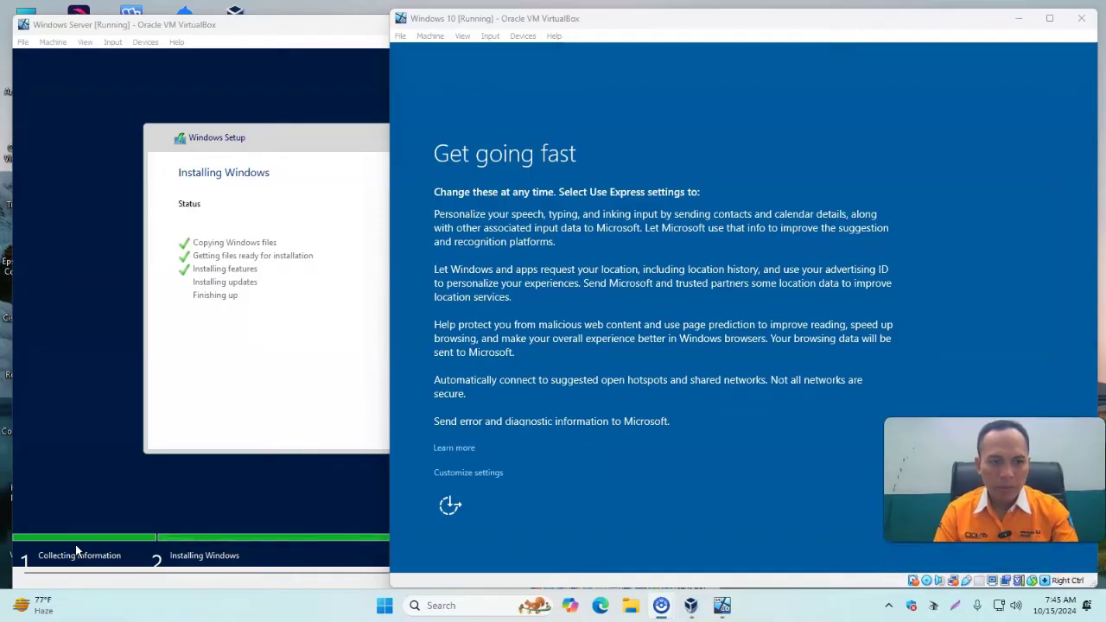
left_click(1006, 510)
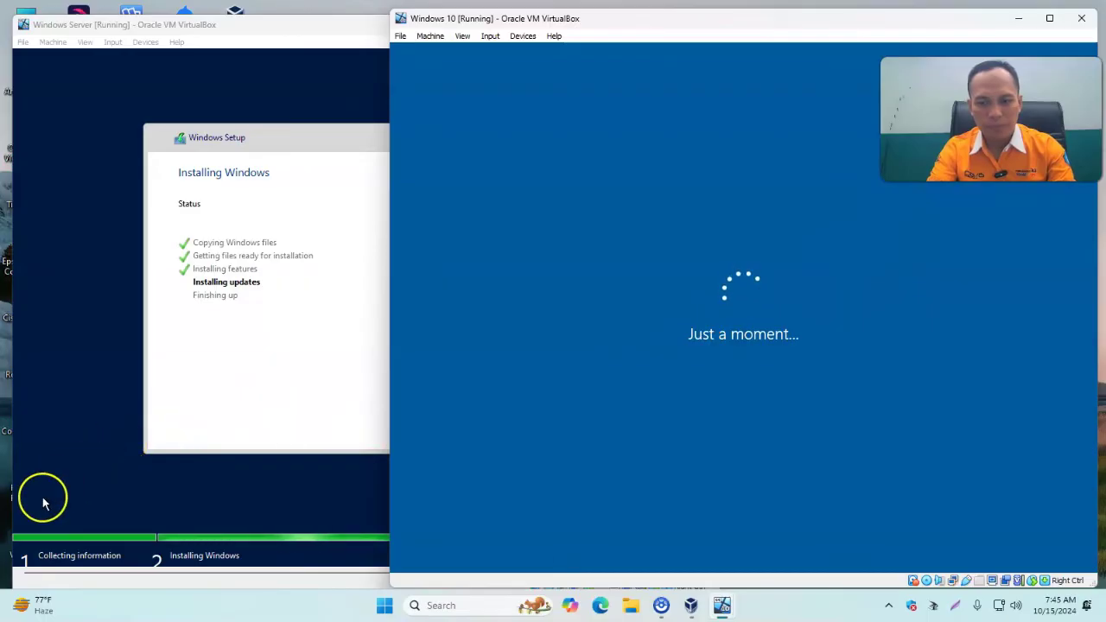
left_click(503, 268)
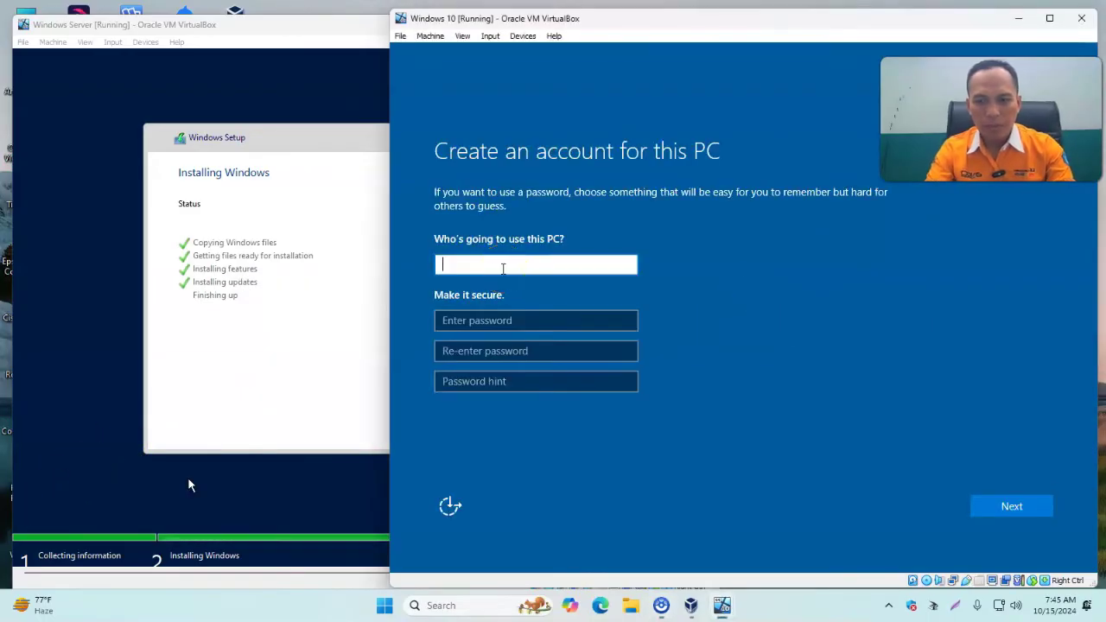
type("supri")
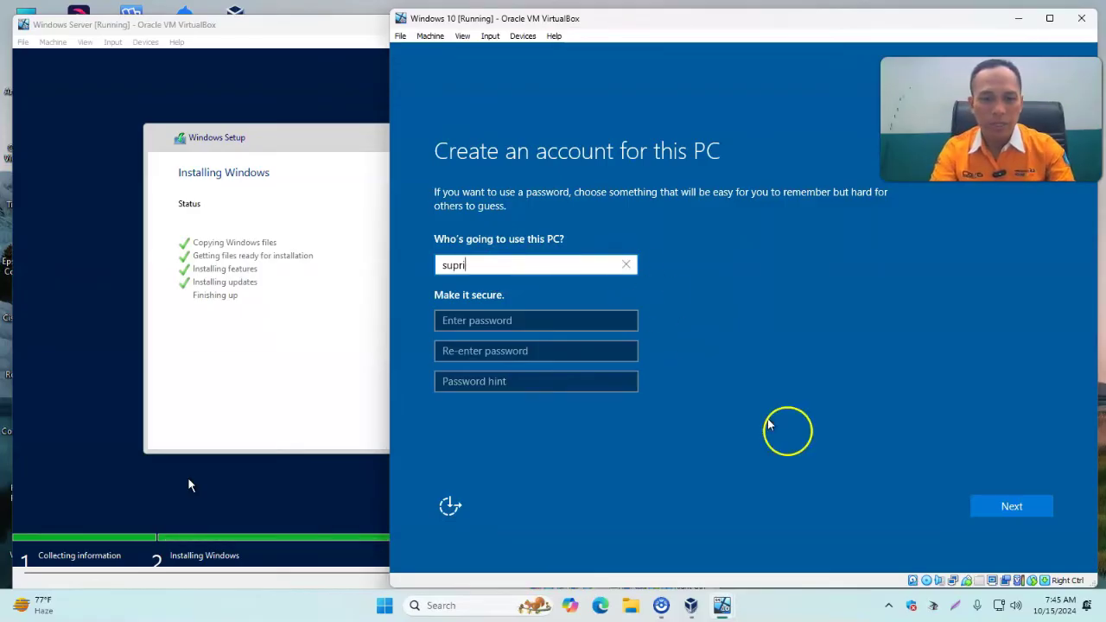
left_click(1007, 506)
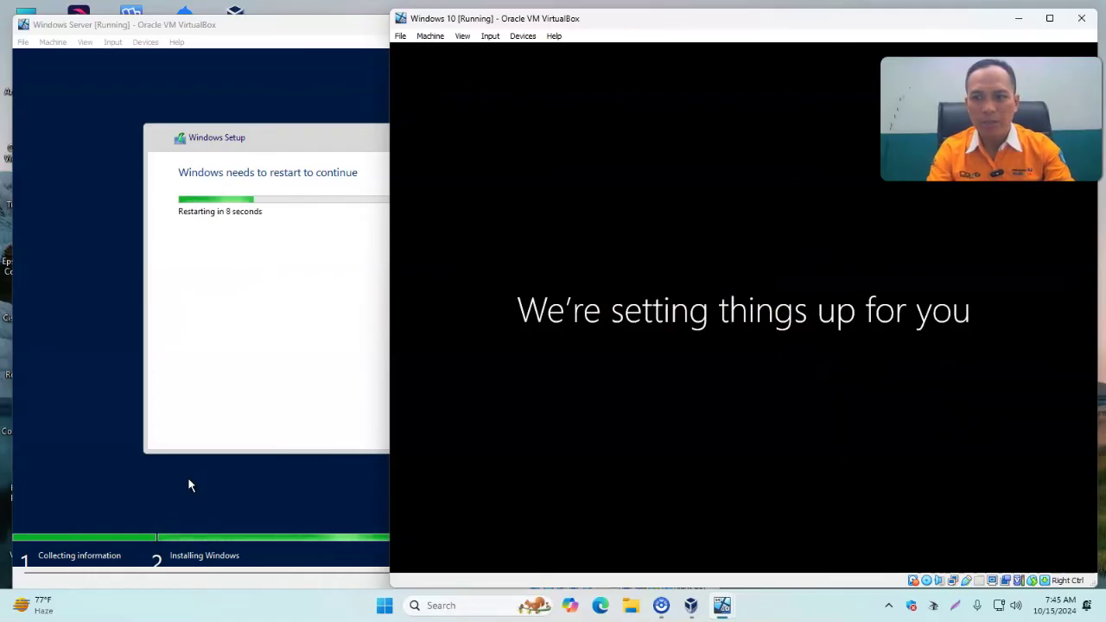
Restart the Windows Server VM now, then keep Windows 10 in front until its desktop appears.
left_click(270, 32)
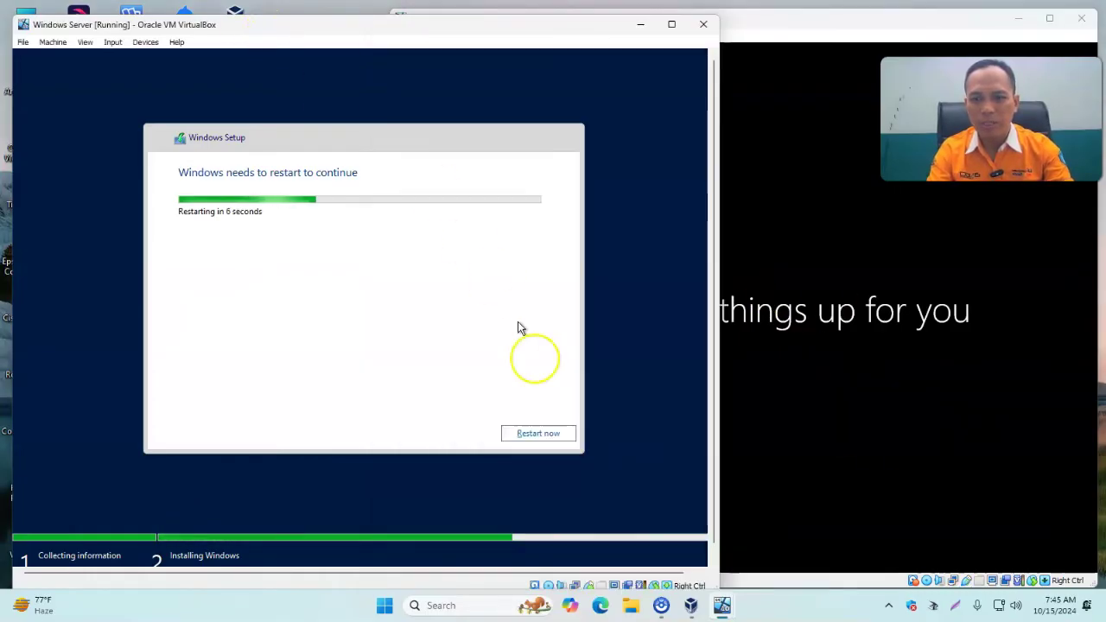
left_click(528, 435)
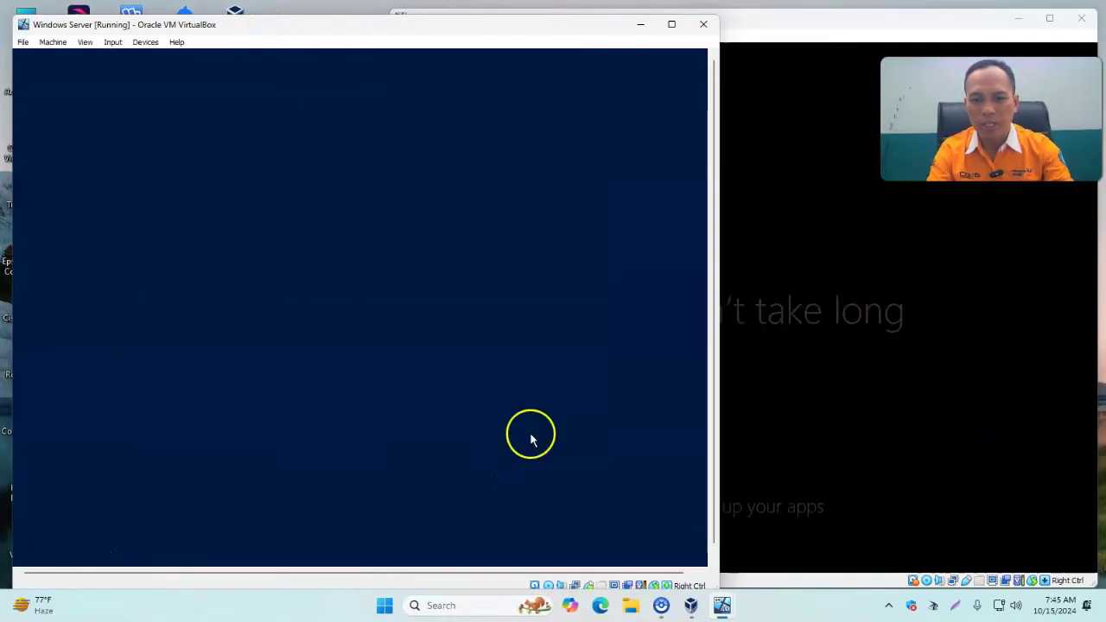
left_click(765, 22)
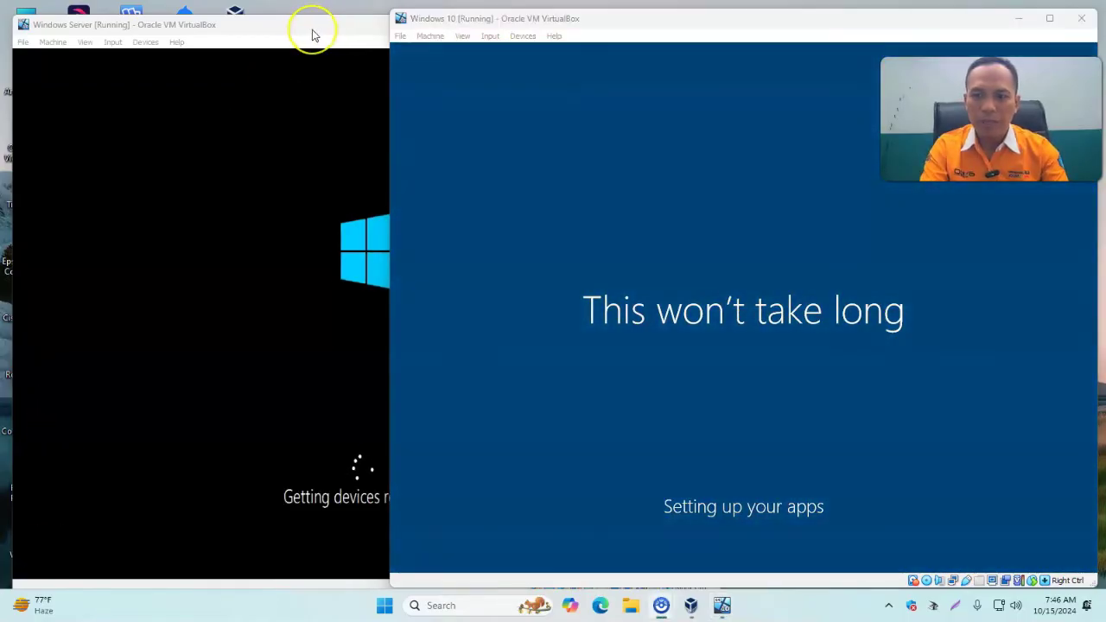
left_click(313, 34)
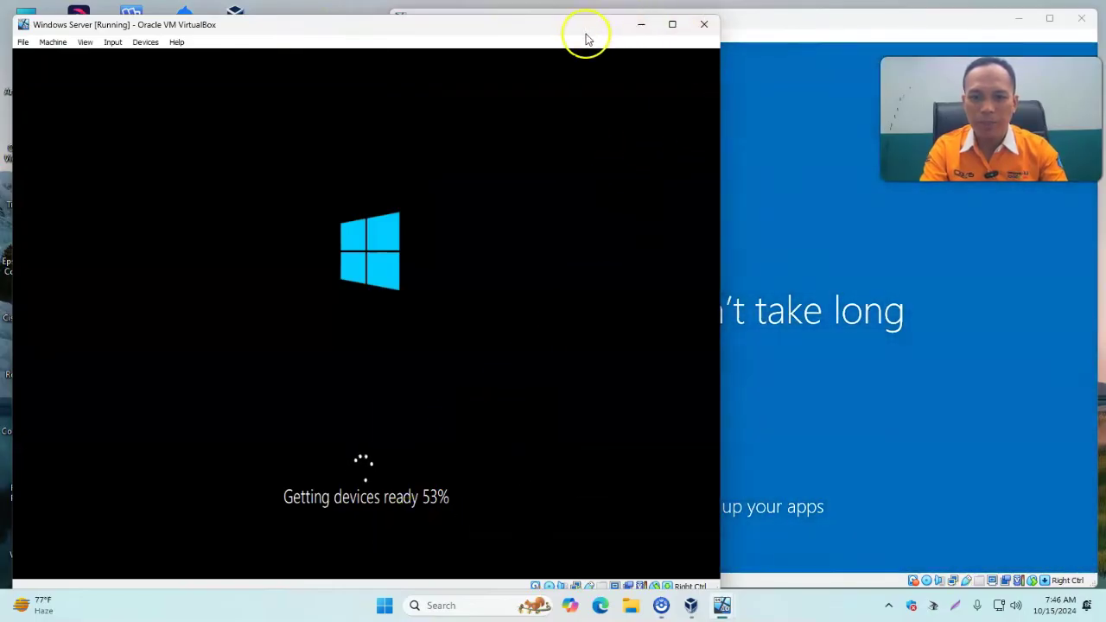
left_click(774, 26)
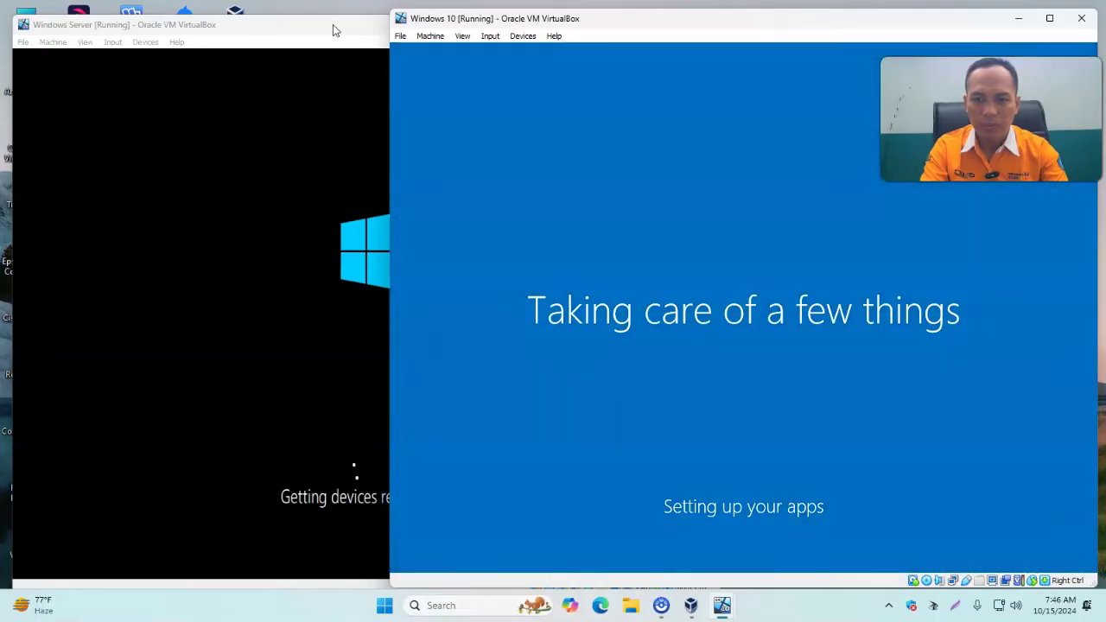
left_click(333, 24)
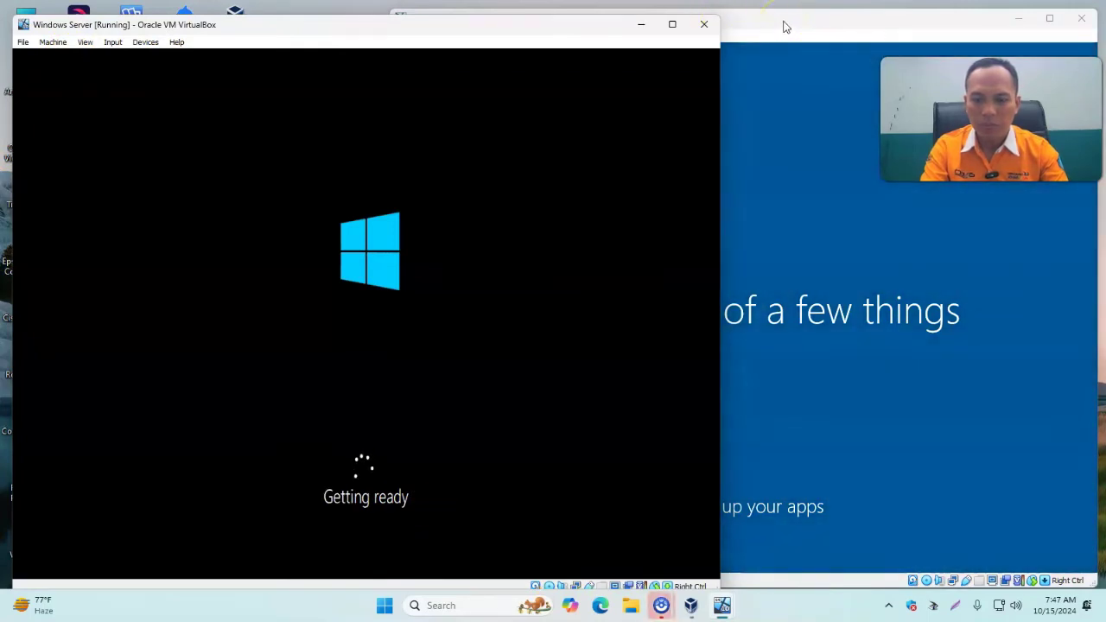
left_click(785, 27)
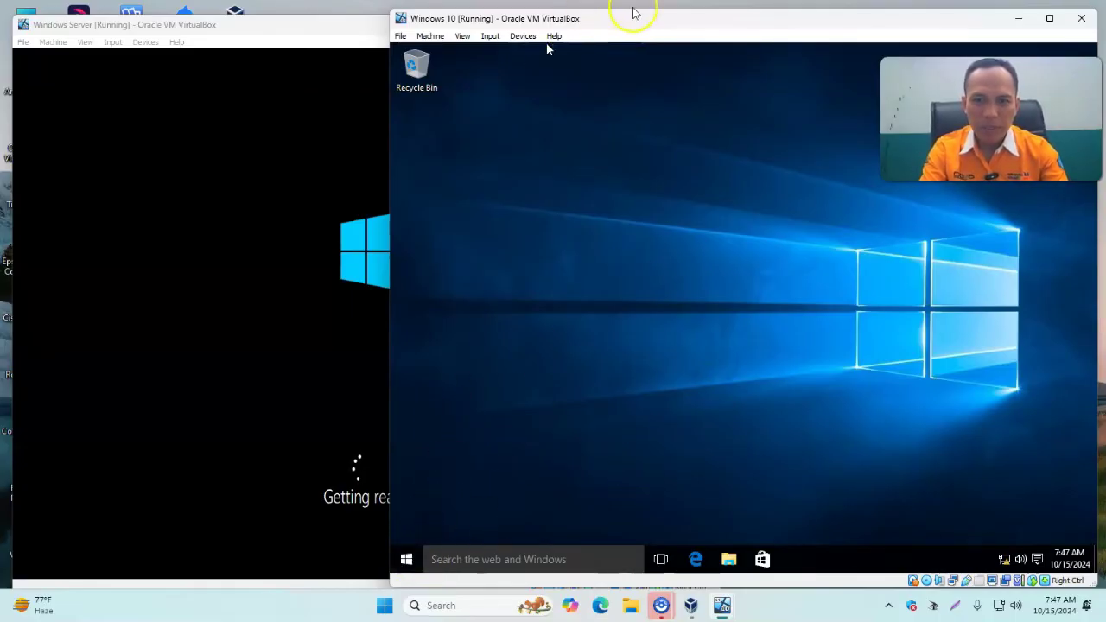
left_click(292, 37)
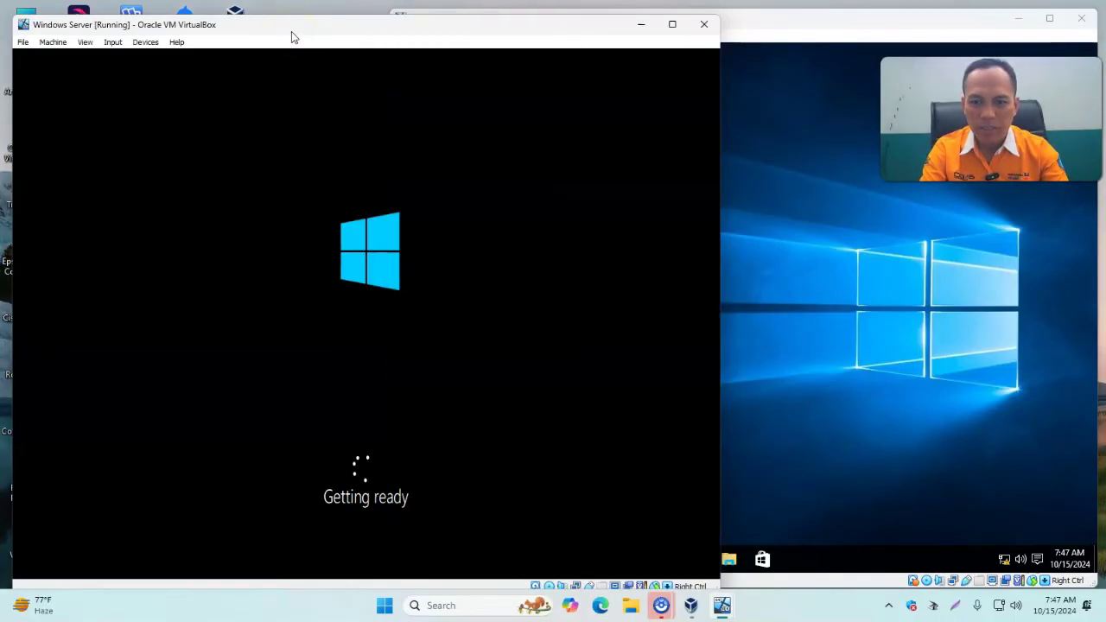
left_click_drag(350, 30, 357, 23)
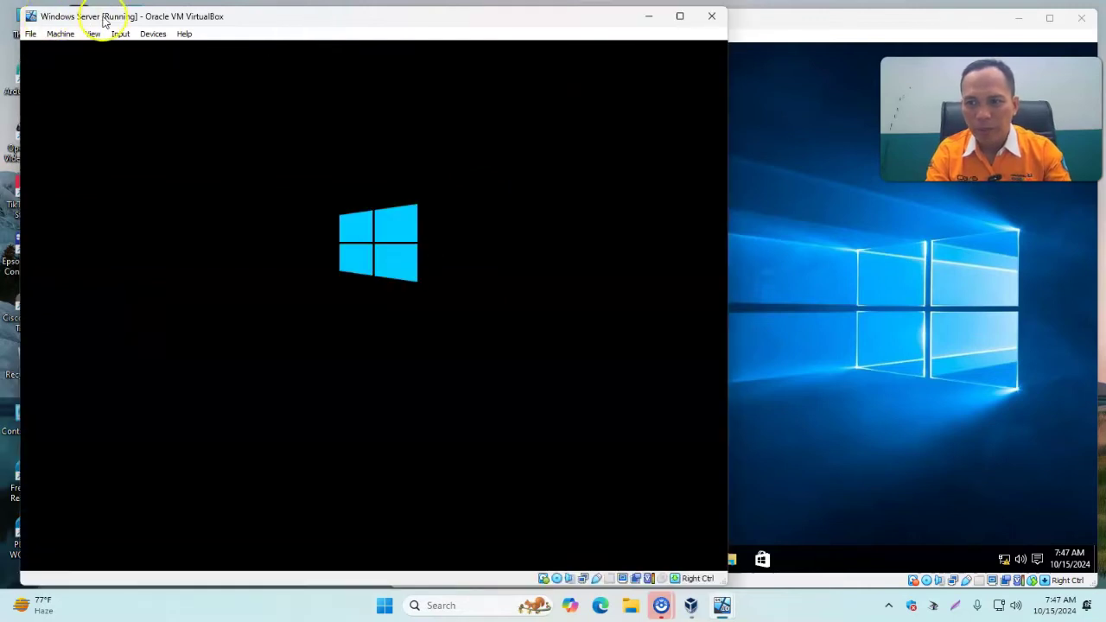
left_click(799, 23)
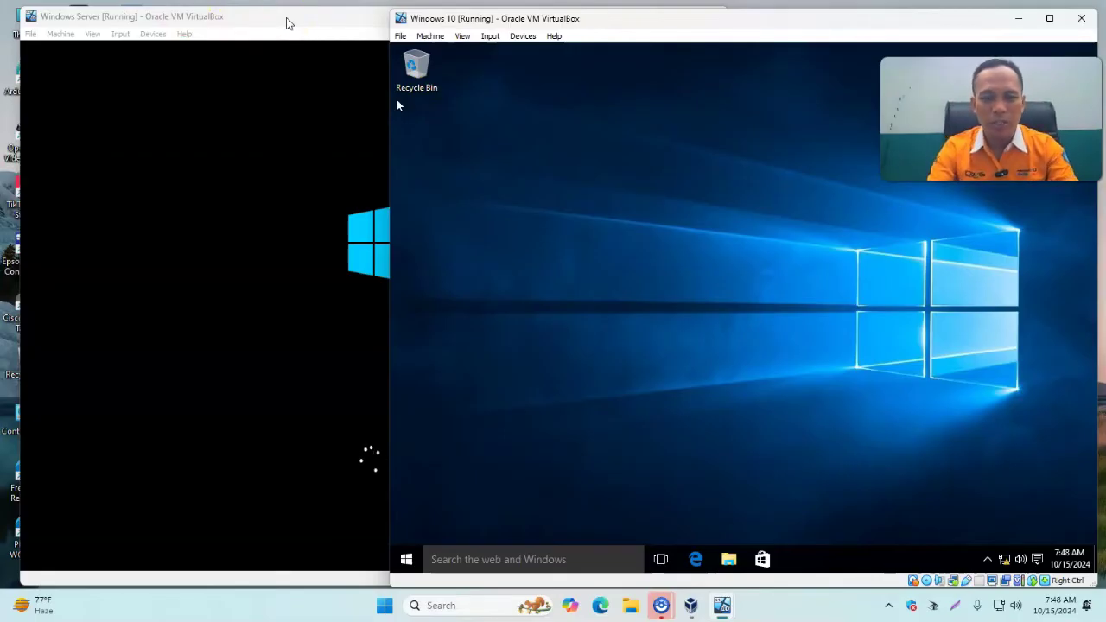
Bring the Windows Server VM forward and skip the product key with Do this later.
left_click(285, 18)
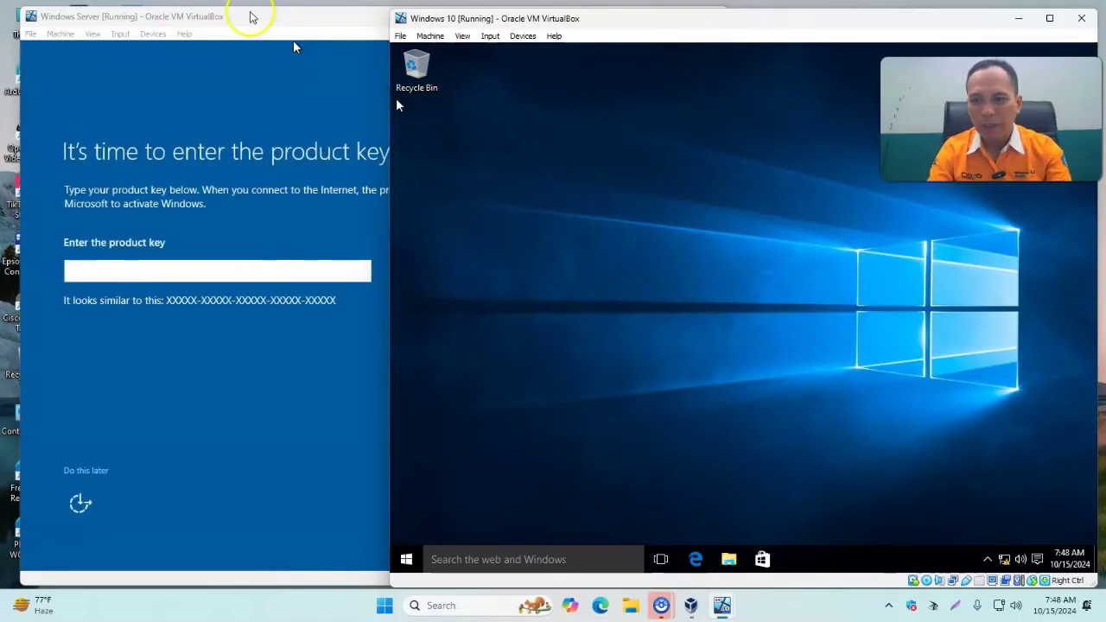
left_click(251, 20)
left_click(87, 471)
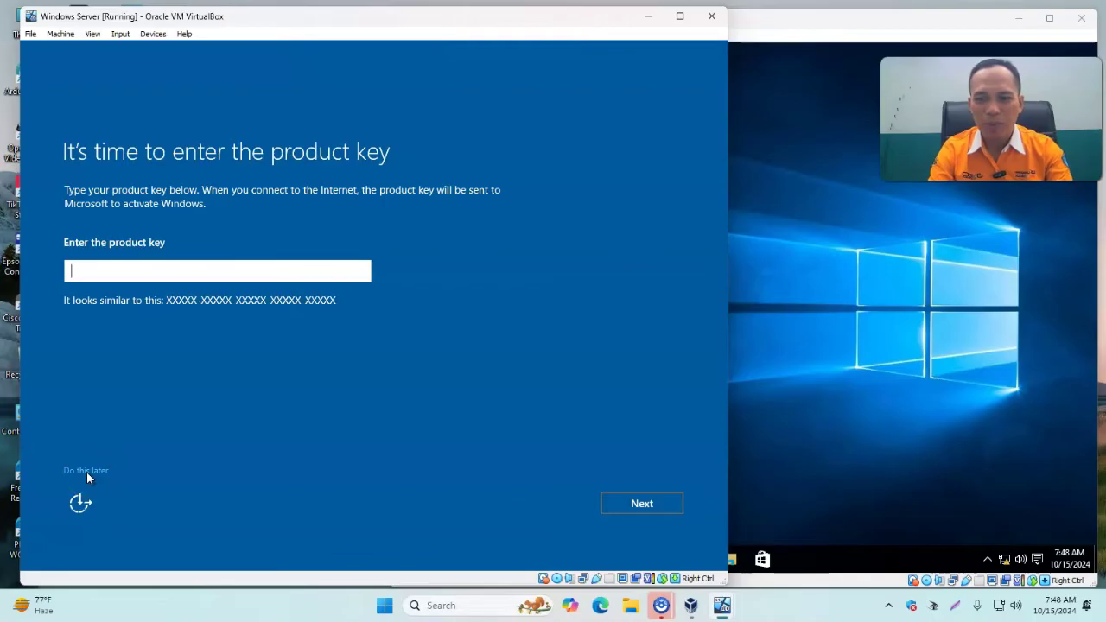
Set and confirm the Administrator password, then finish Windows Server setup.
left_click(289, 260)
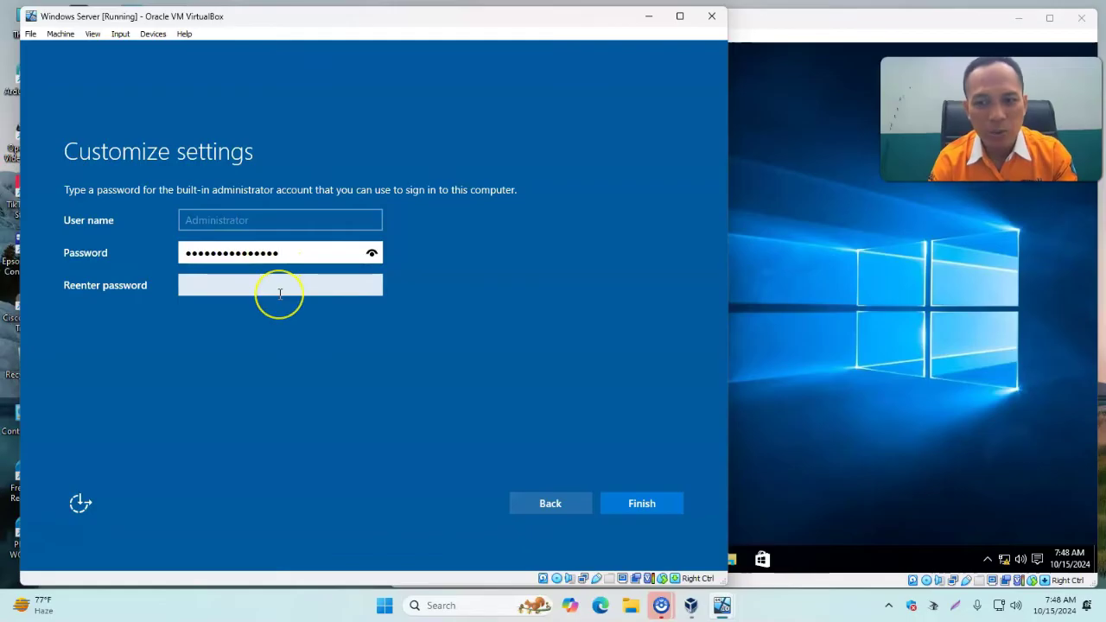
left_click(279, 292)
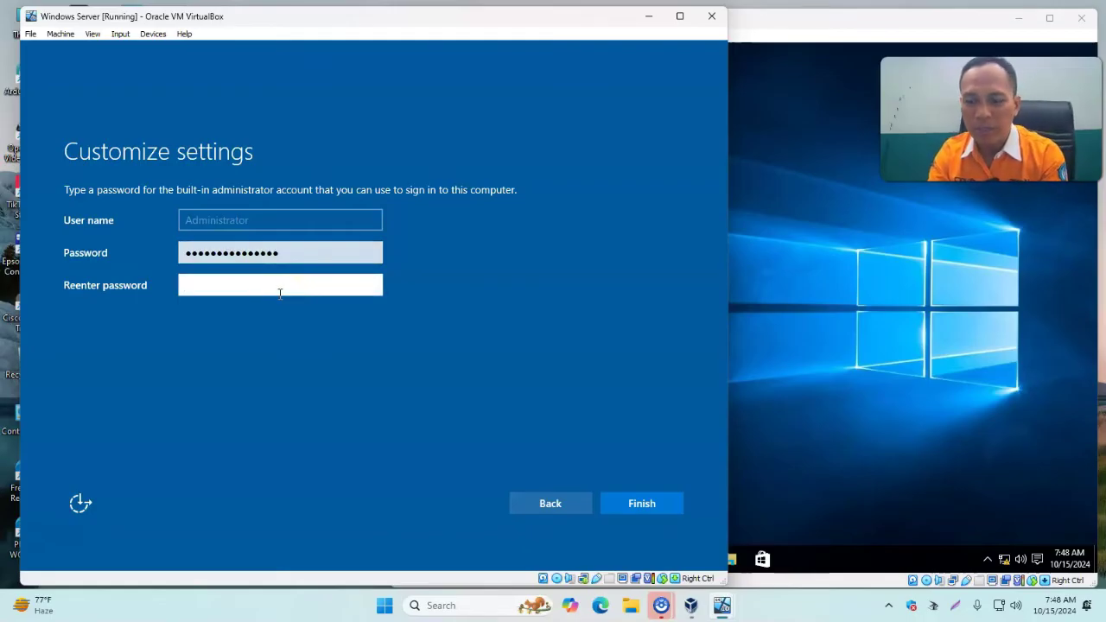
type("•••••••")
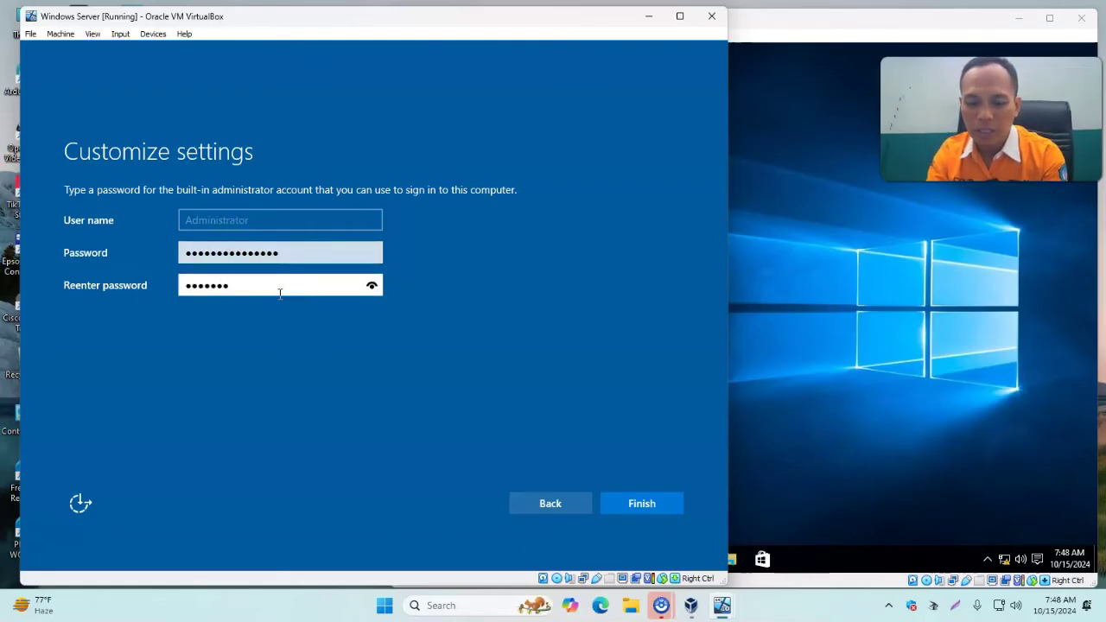
key("ctrl+a")
type("•")
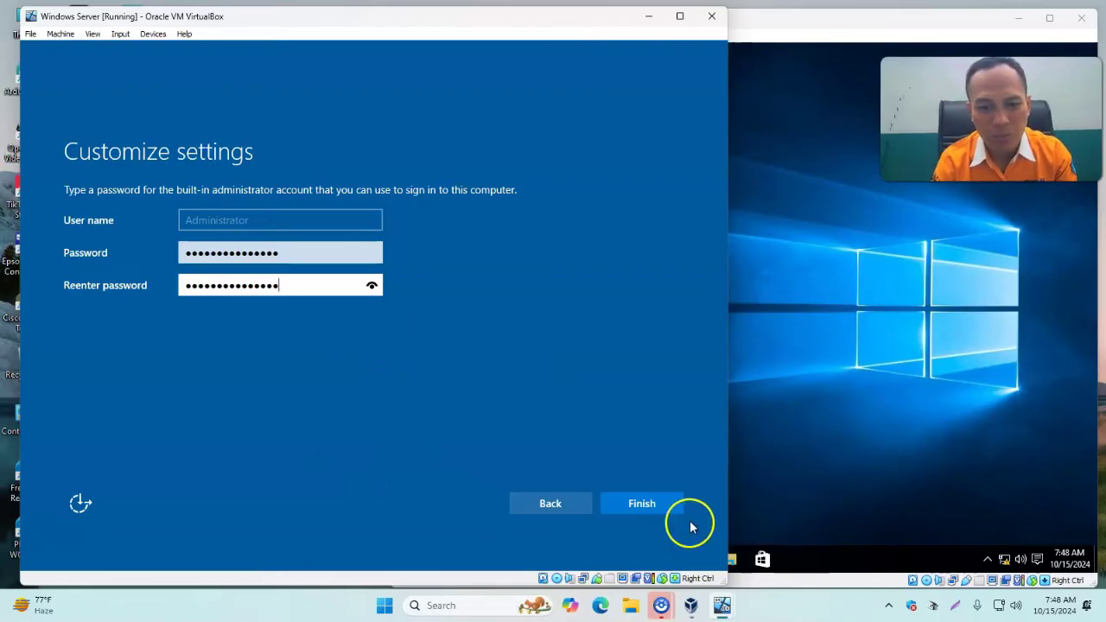
left_click(648, 505)
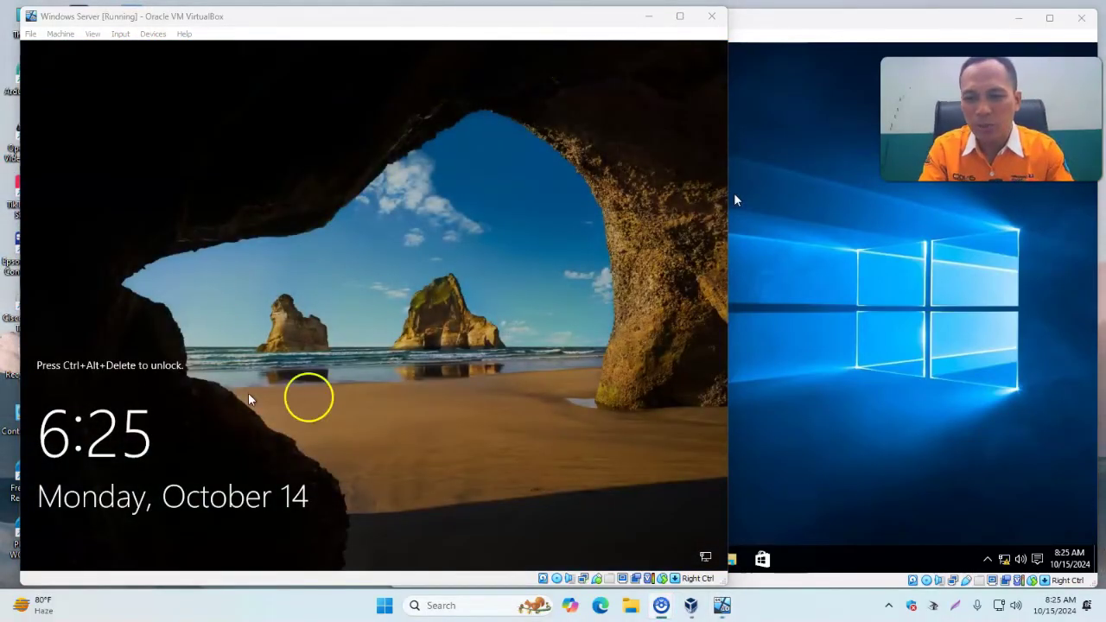
Send Insert Ctrl-Alt-Del to the Windows Server VM and sign in with the Administrator password.
left_click(823, 28)
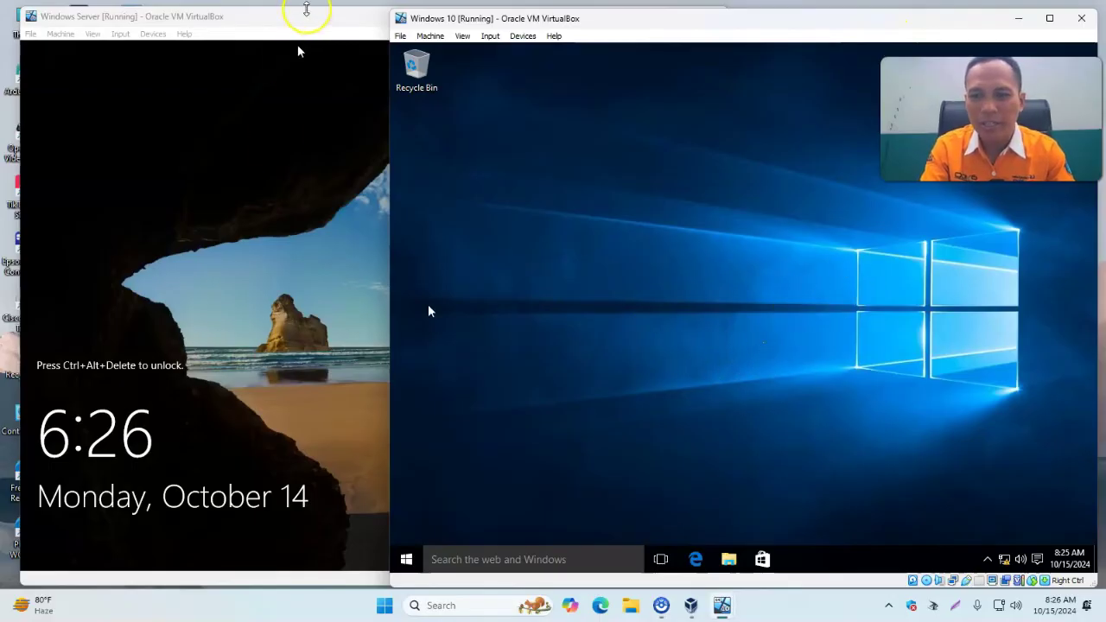
left_click(298, 21)
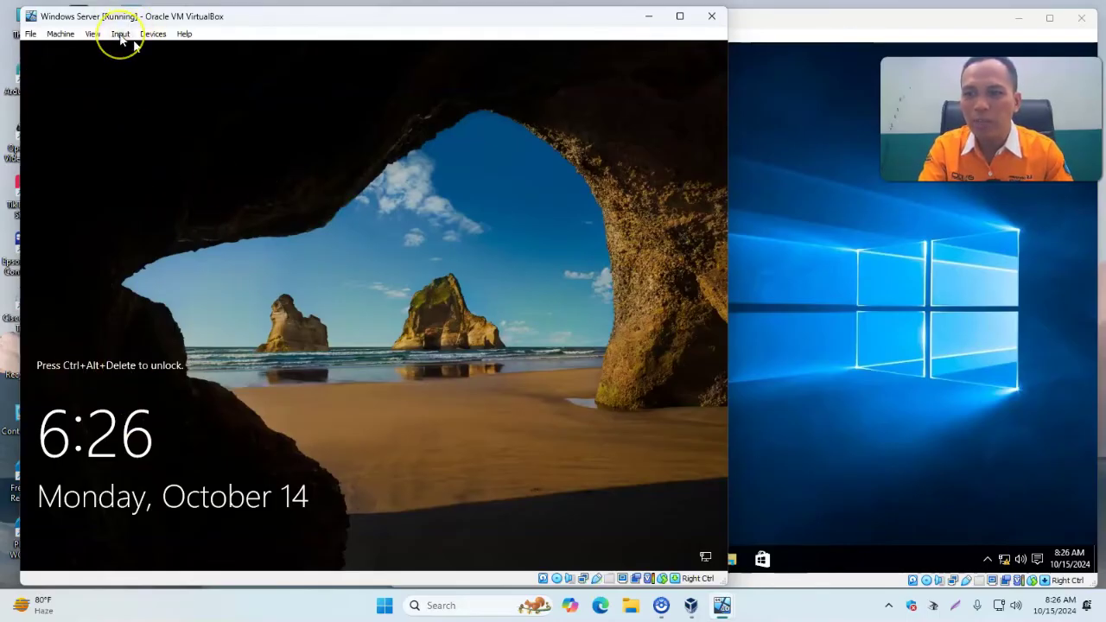
left_click(121, 39)
mouse_move(134, 56)
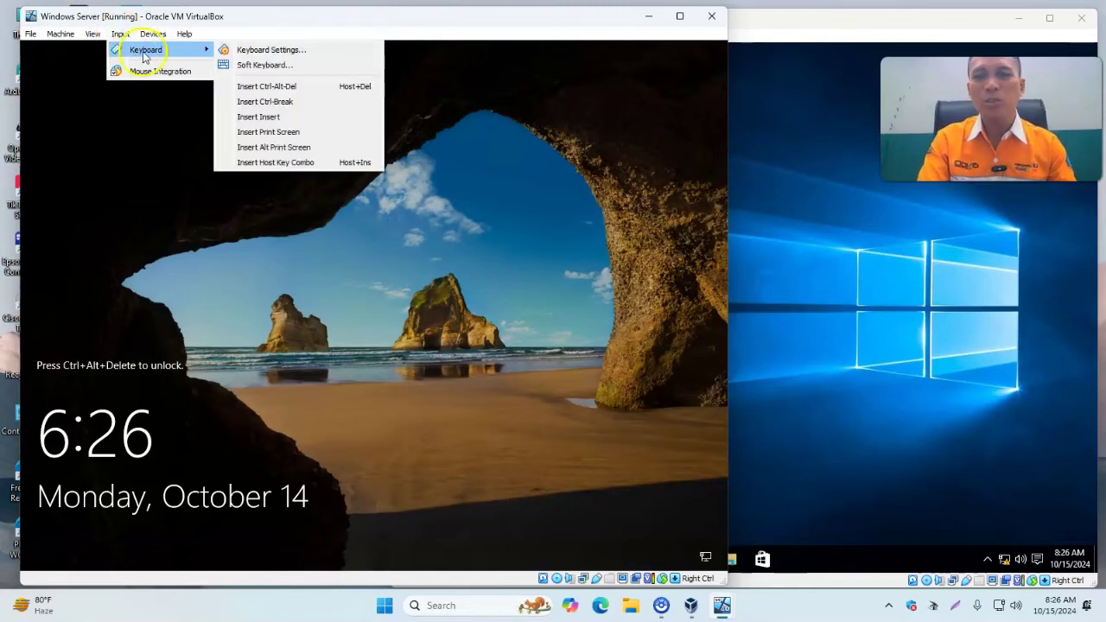
left_click(296, 94)
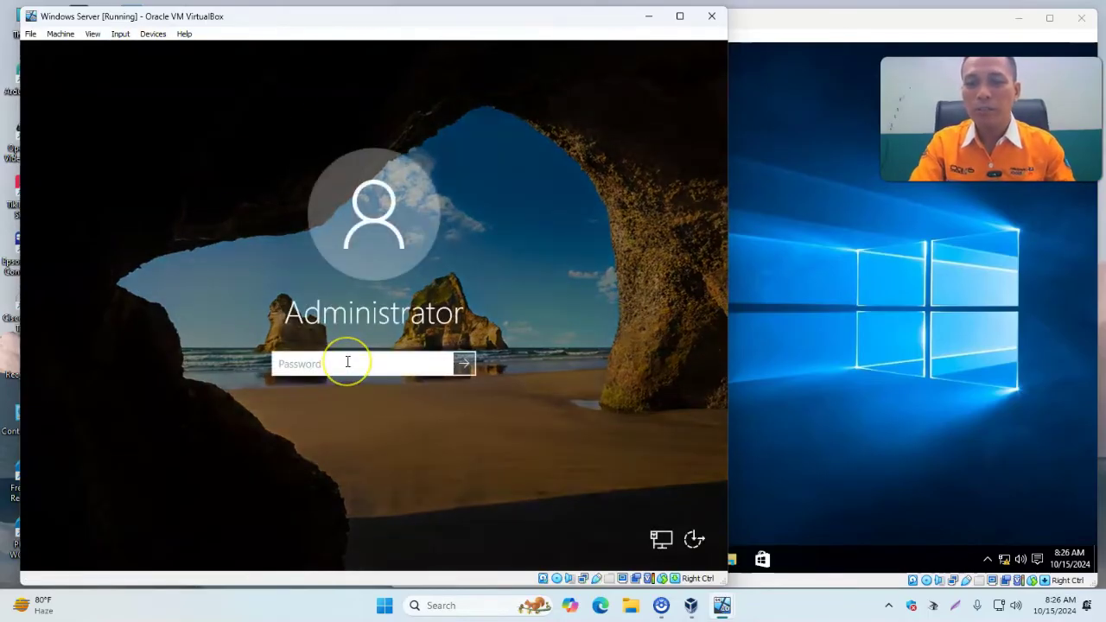
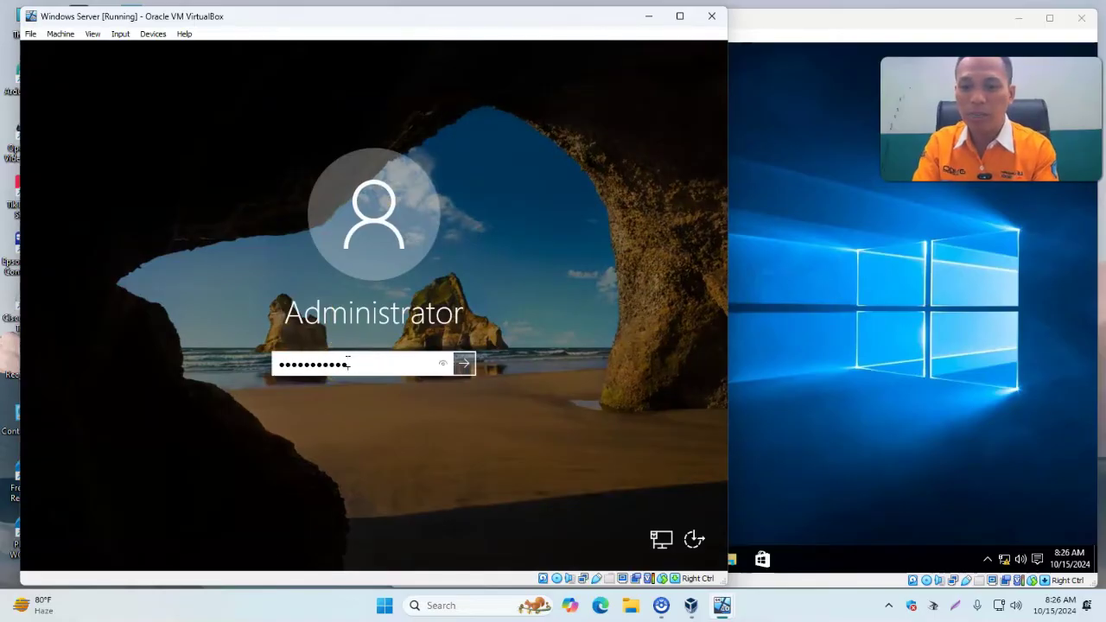
key("Return")
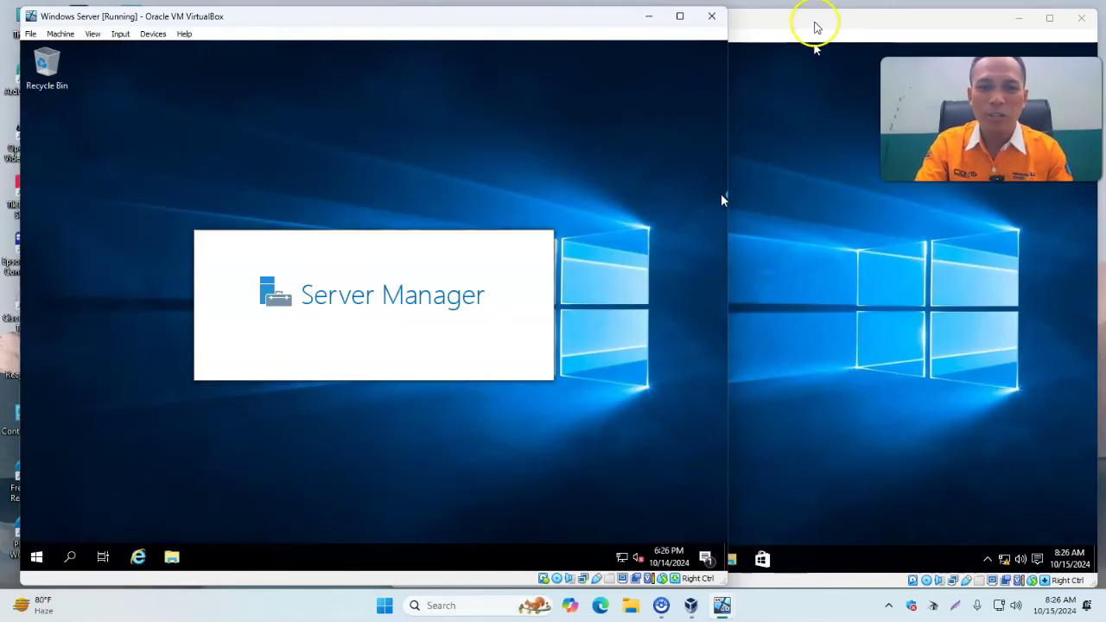
Bring the Windows Server VM to the front and wait for the Server Manager Dashboard to load.
left_click(815, 23)
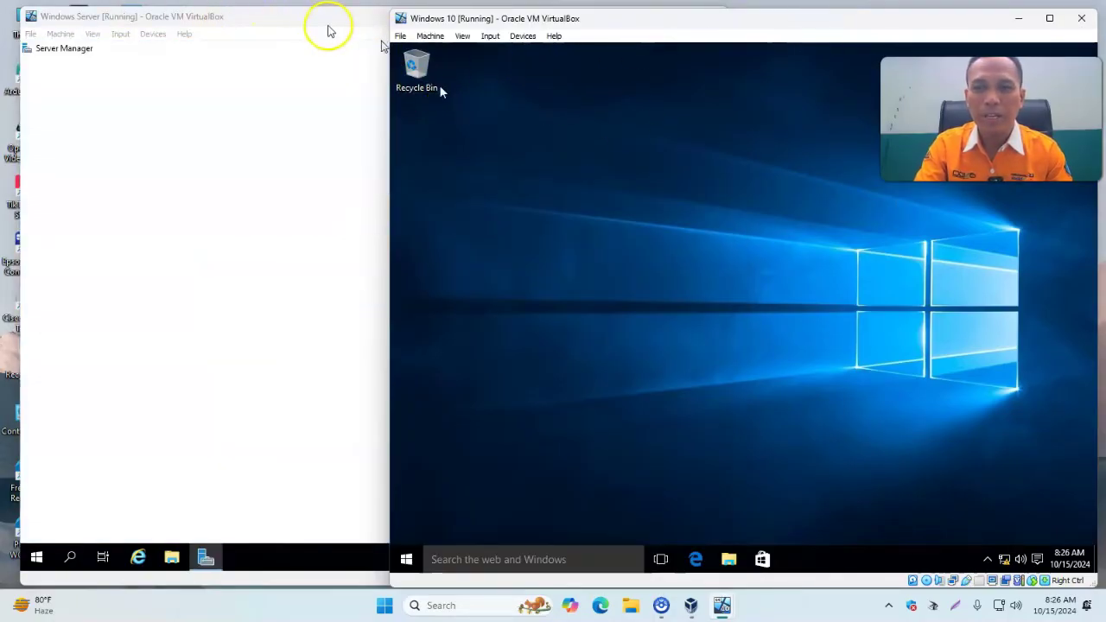
left_click(321, 26)
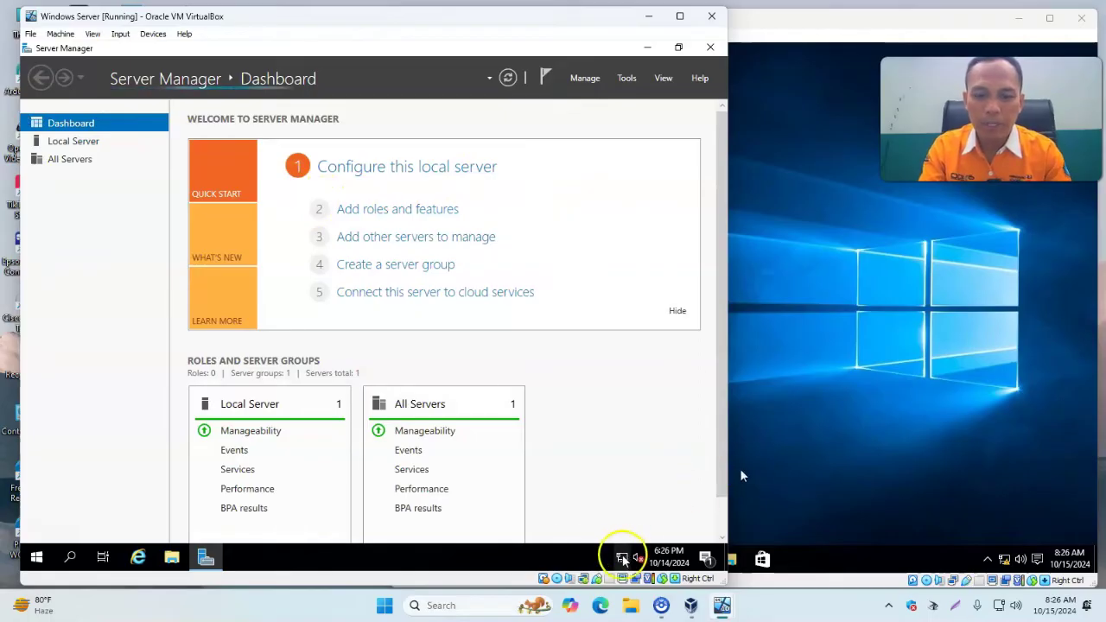
mouse_move(622, 562)
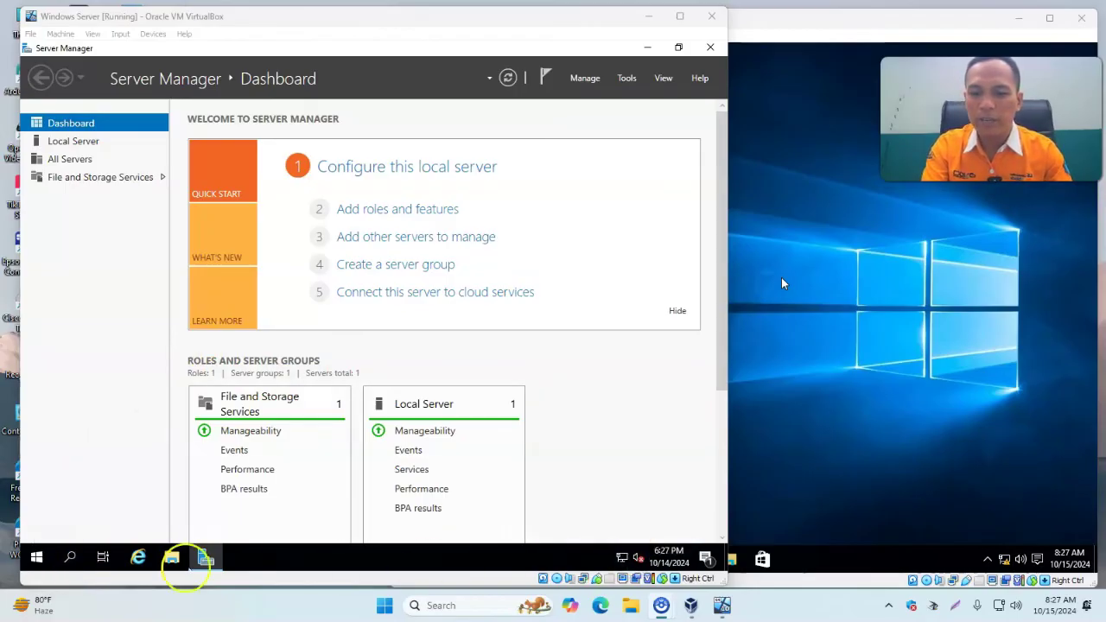
left_click(71, 559)
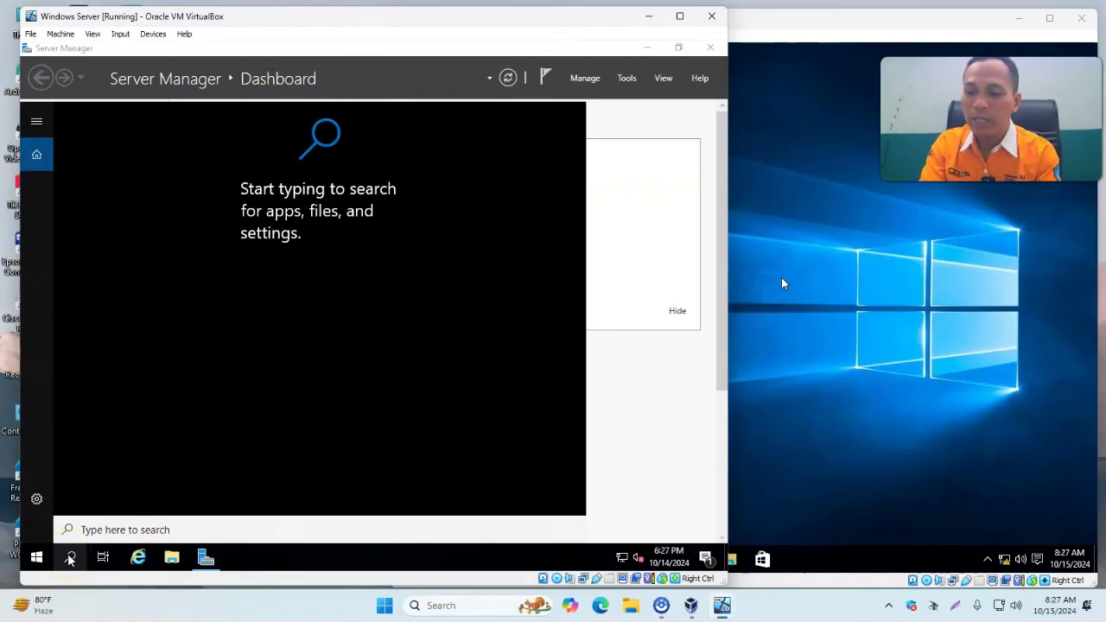
type("cmd")
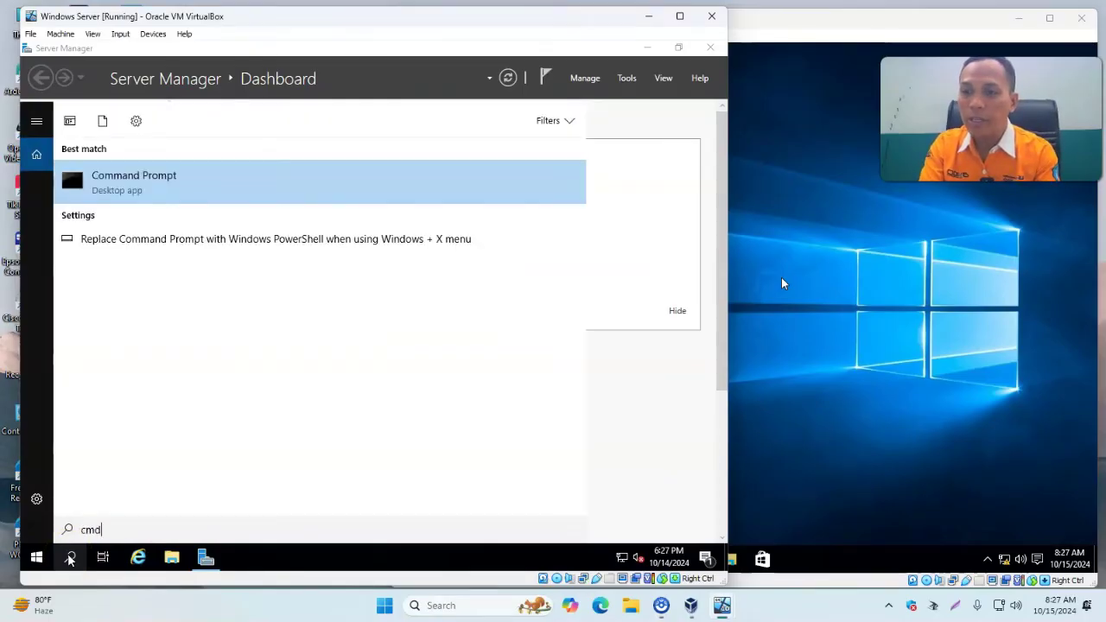
key("Return")
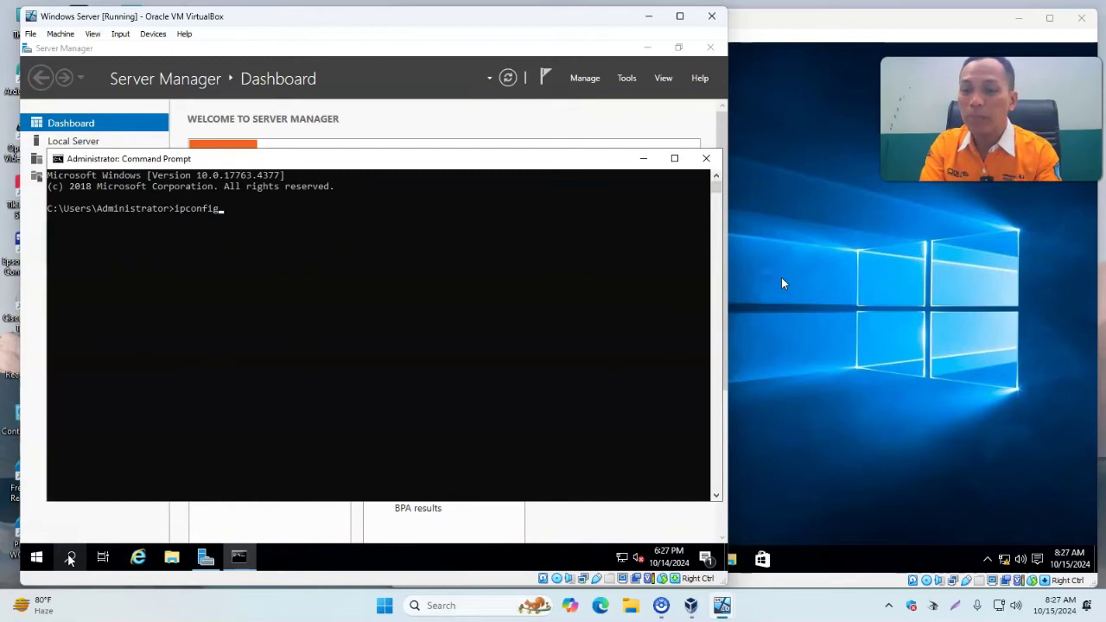
key("Return")
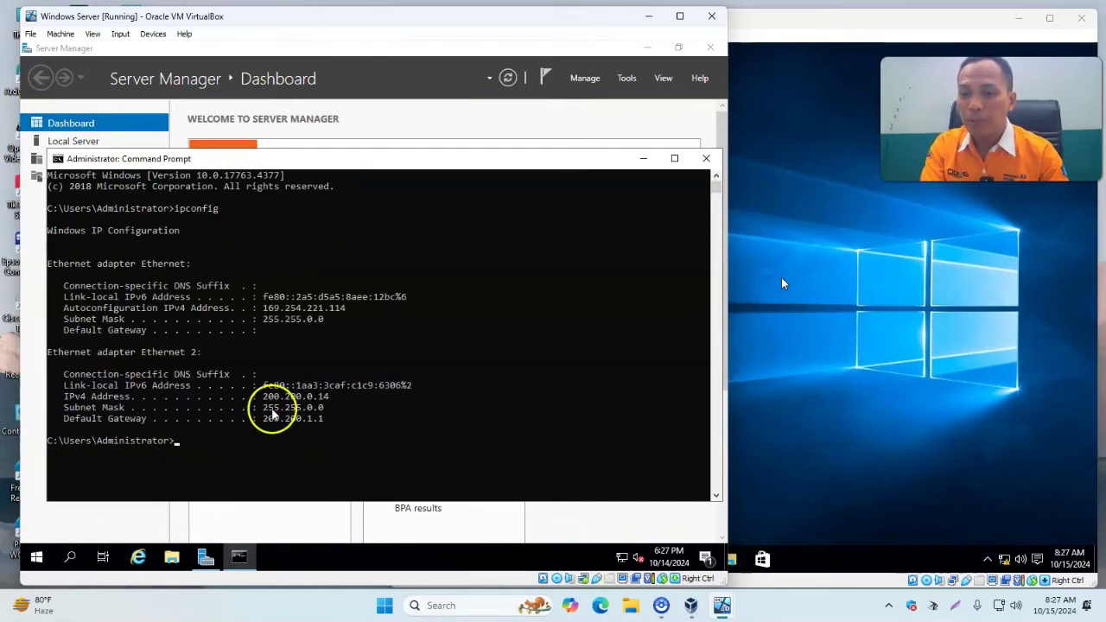
left_click_drag(200, 353, 50, 346)
left_click_drag(261, 386, 333, 420)
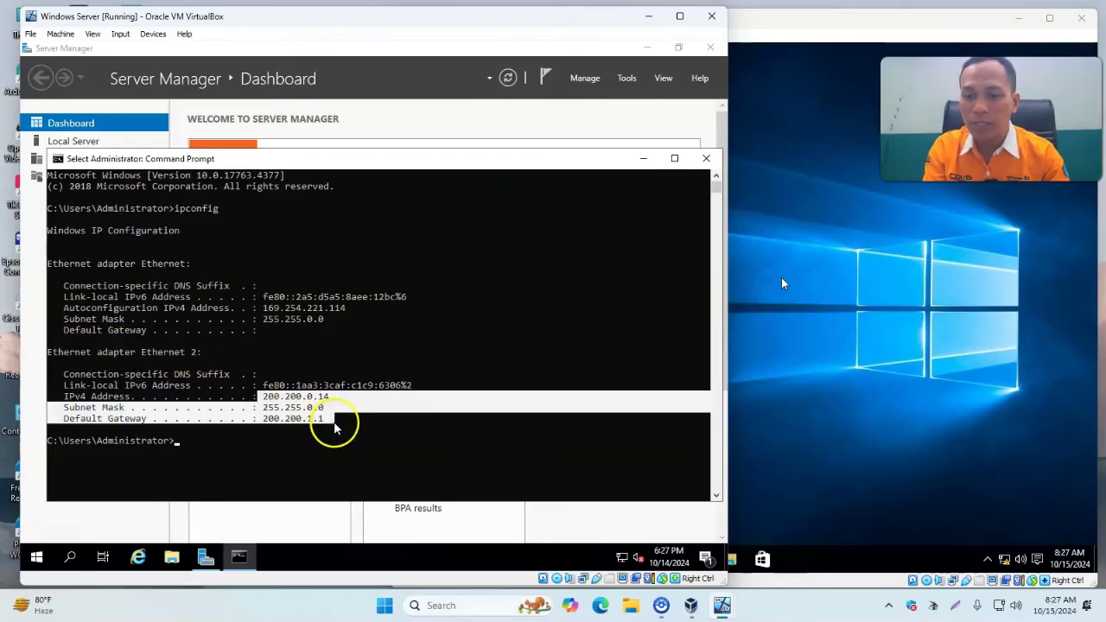
left_click(326, 363)
left_click_drag(264, 308, 335, 323)
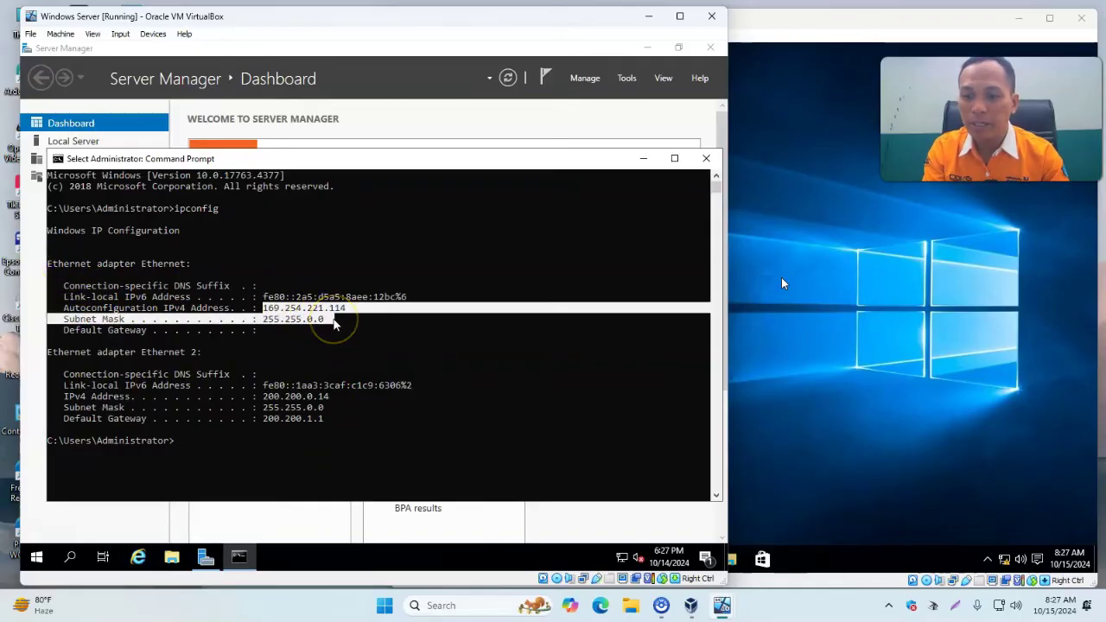
left_click(298, 396)
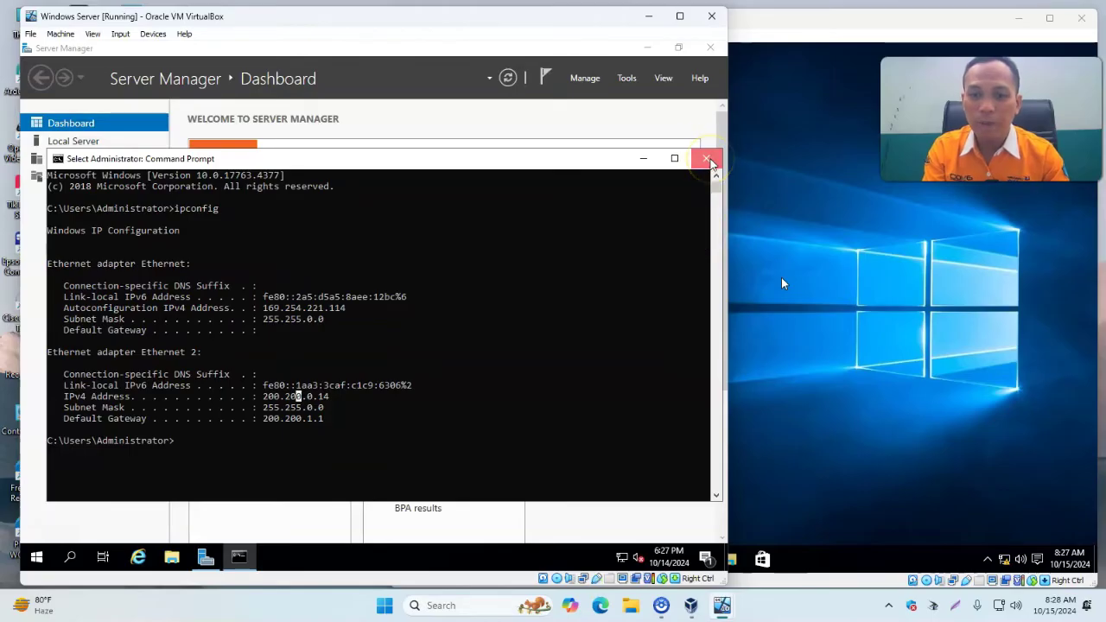
left_click(706, 161)
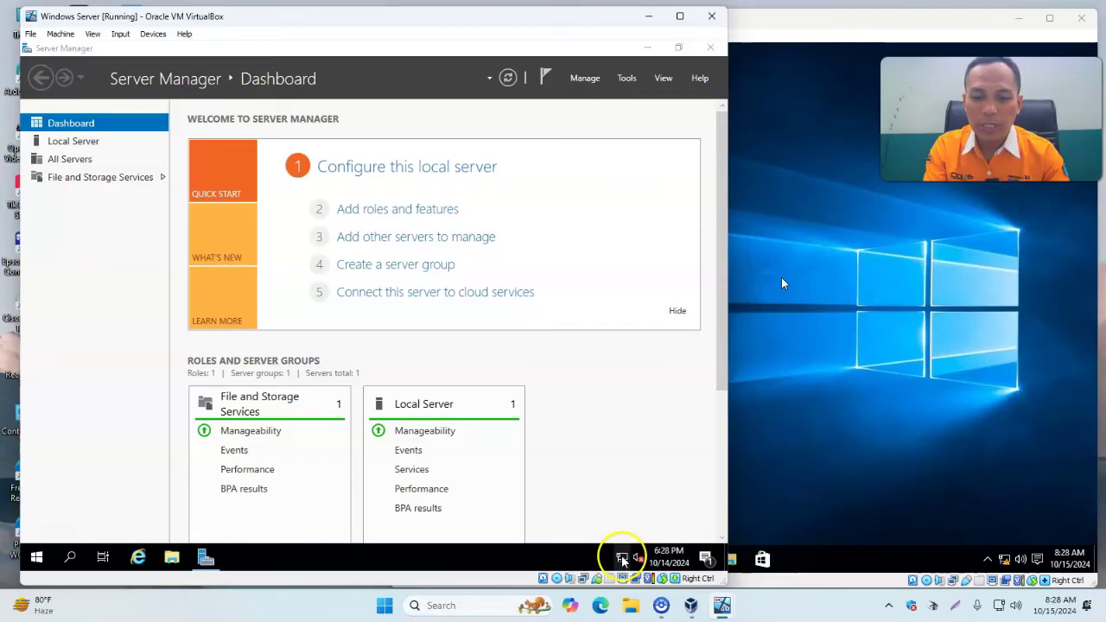
Open the Ethernet adapter's properties from the Network & Internet settings.
right_click(624, 560)
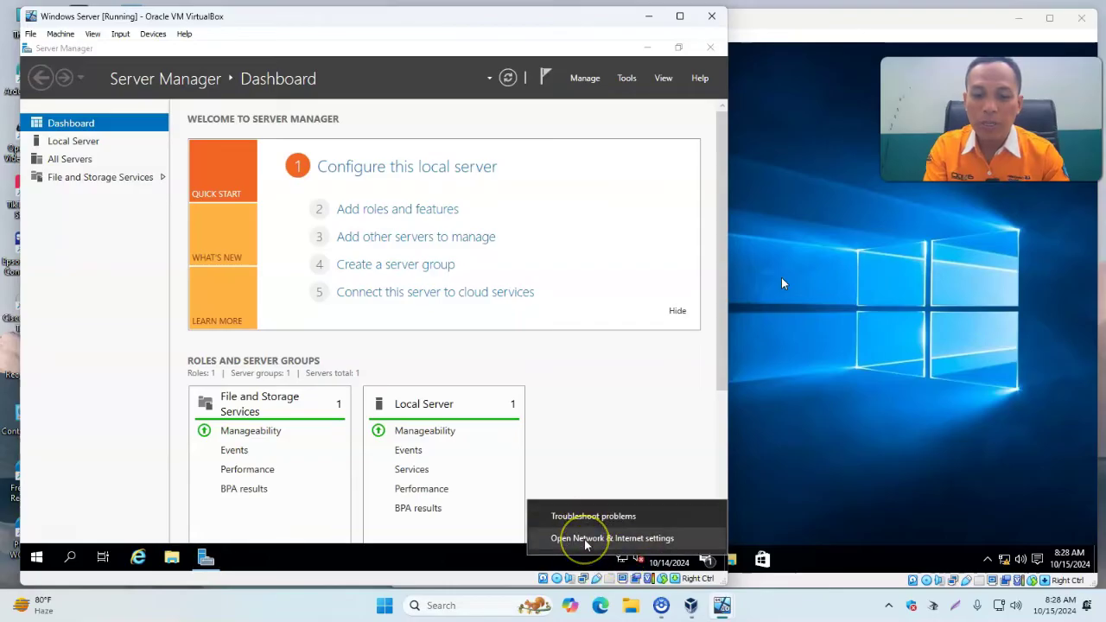
left_click(585, 540)
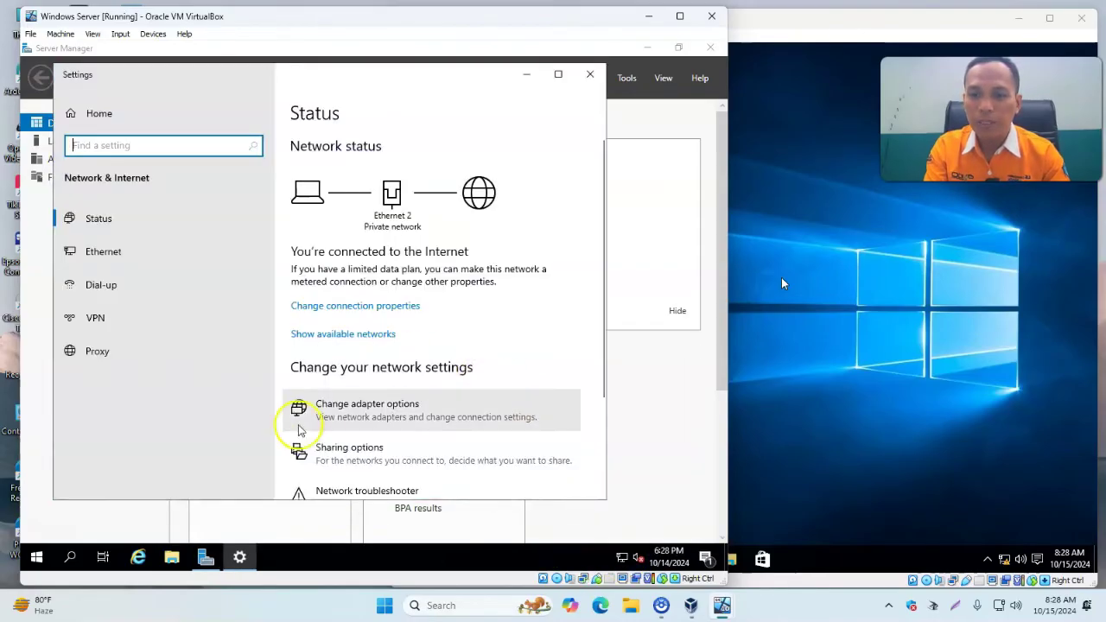
left_click(366, 403)
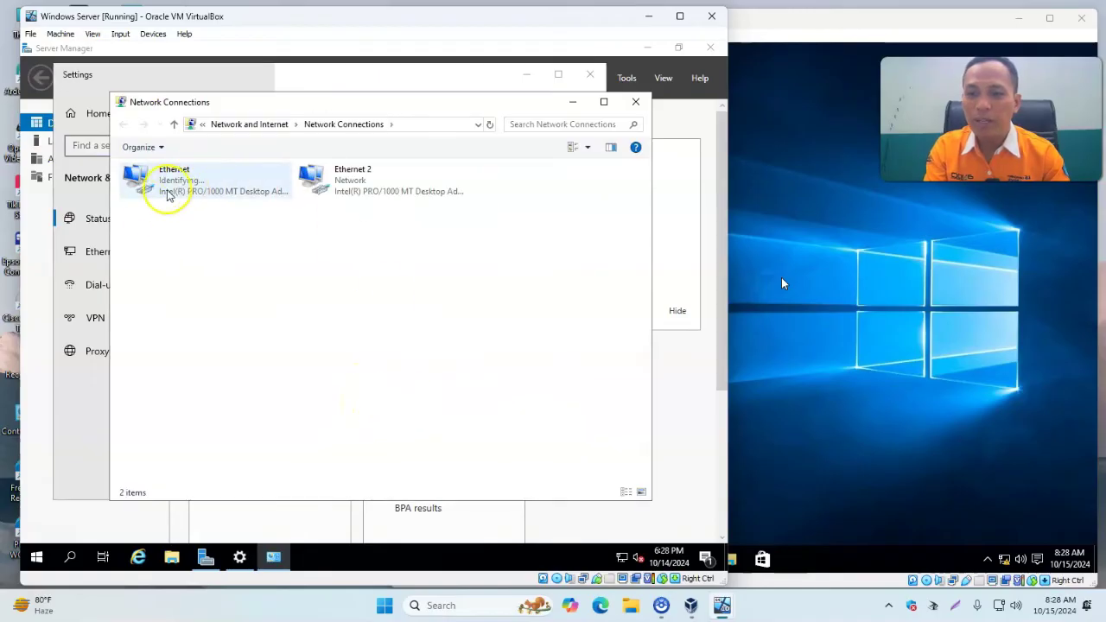
left_click(154, 189)
right_click(152, 188)
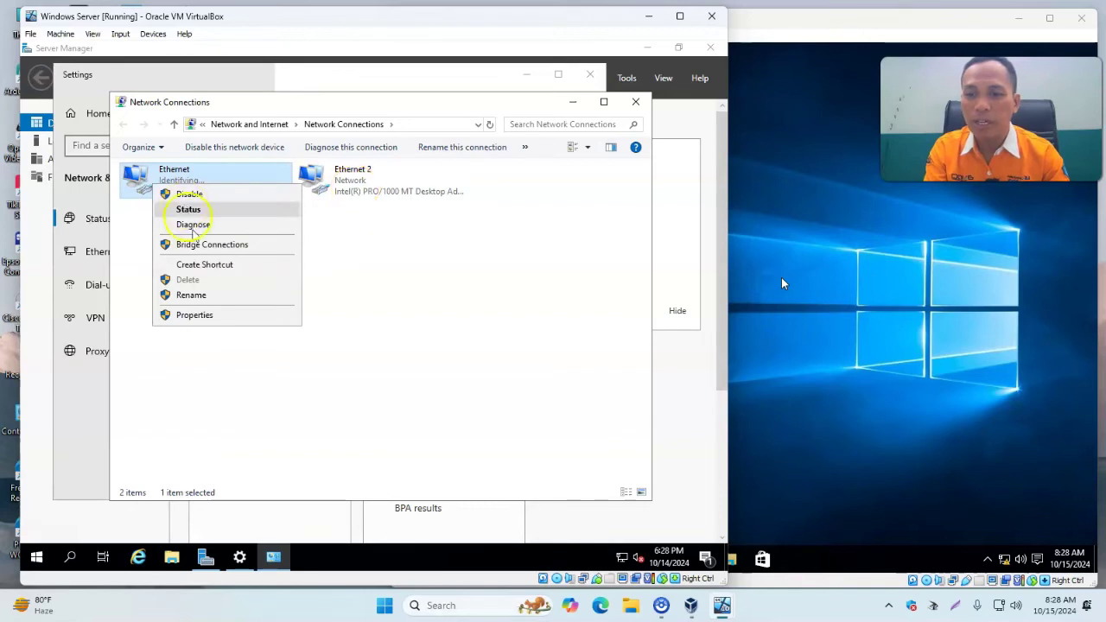
left_click(230, 317)
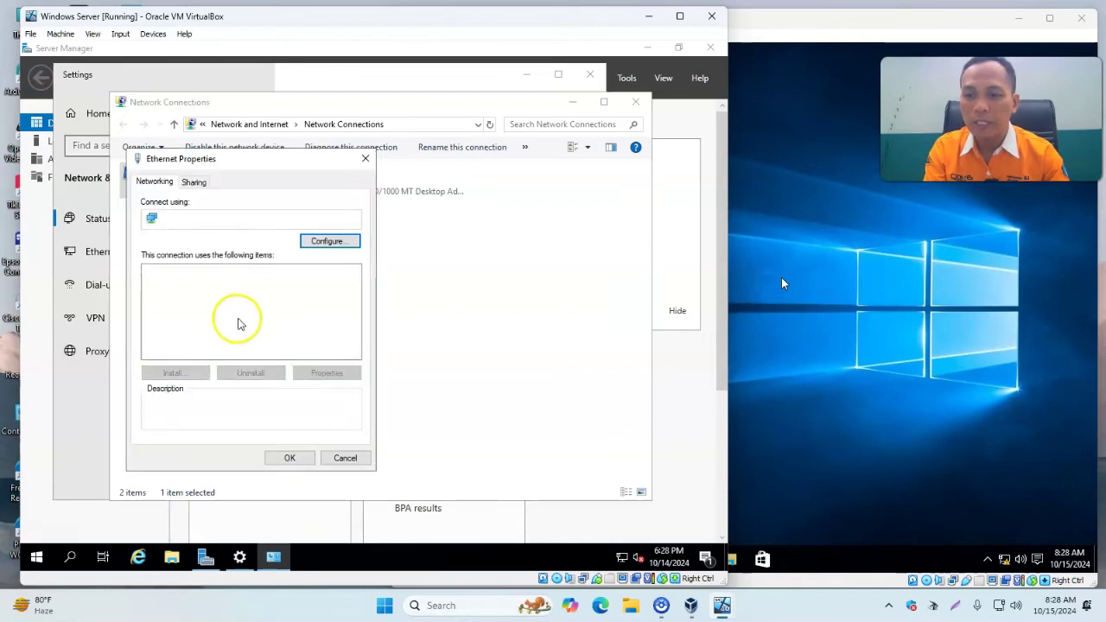
Set static IPv4 address 192.168.100.1 with subnet mask 255.255.255.0 and apply it.
left_click(285, 307)
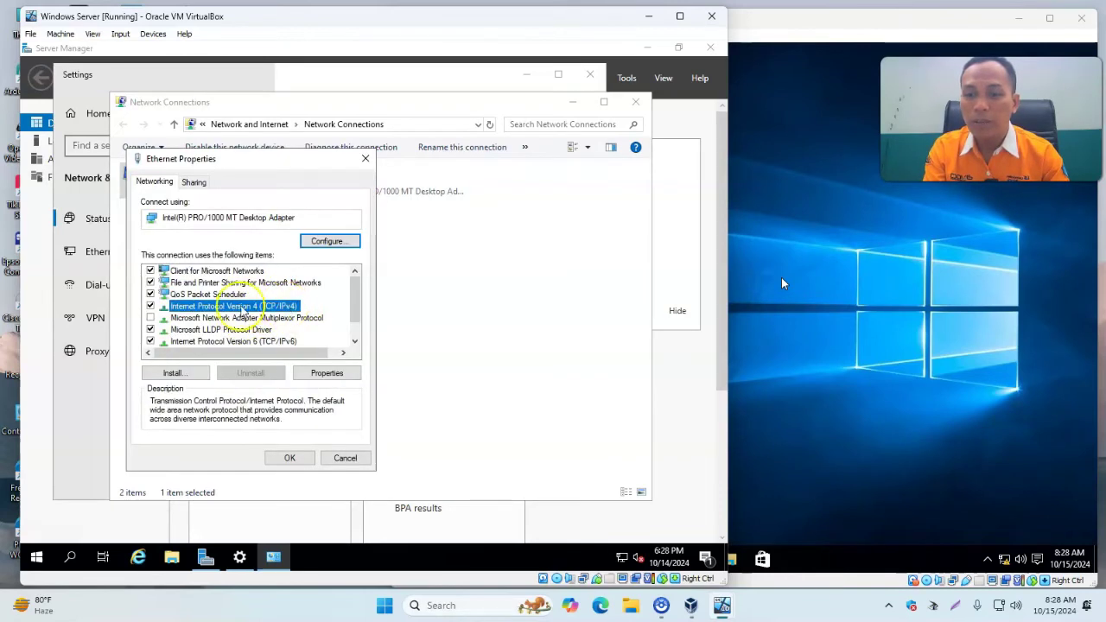
left_click(332, 372)
left_click(240, 313)
left_click(303, 329)
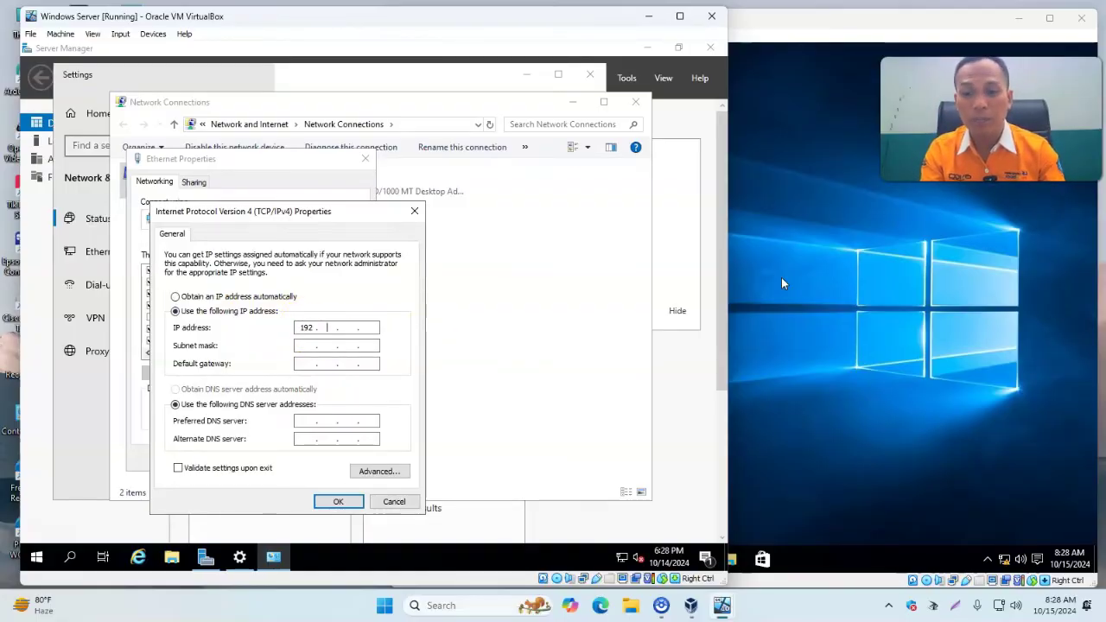
type("192.168")
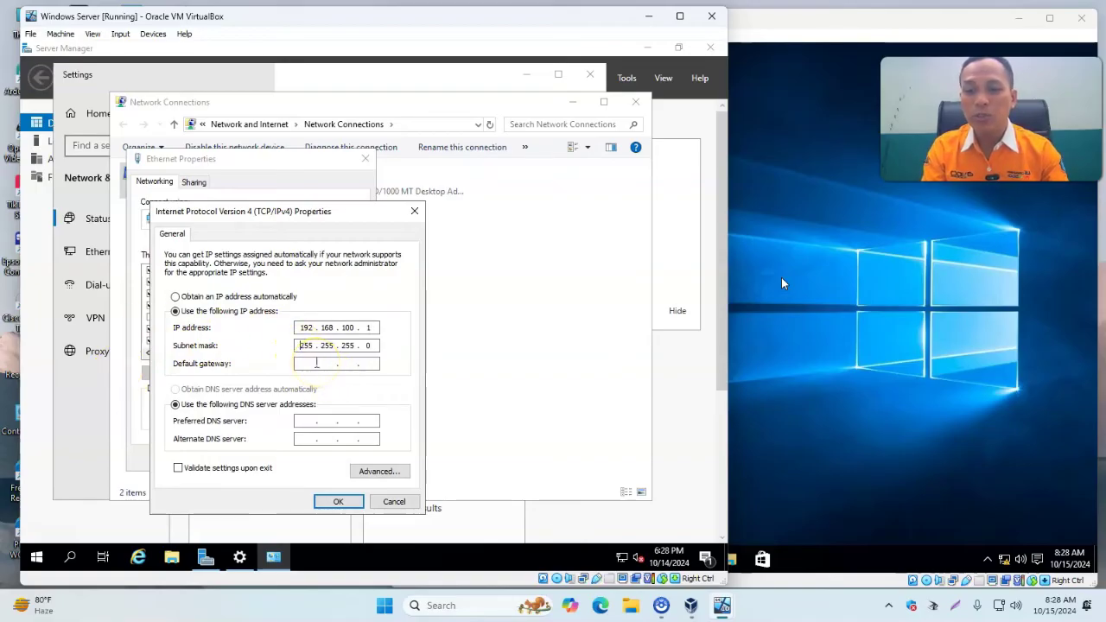
left_click(336, 501)
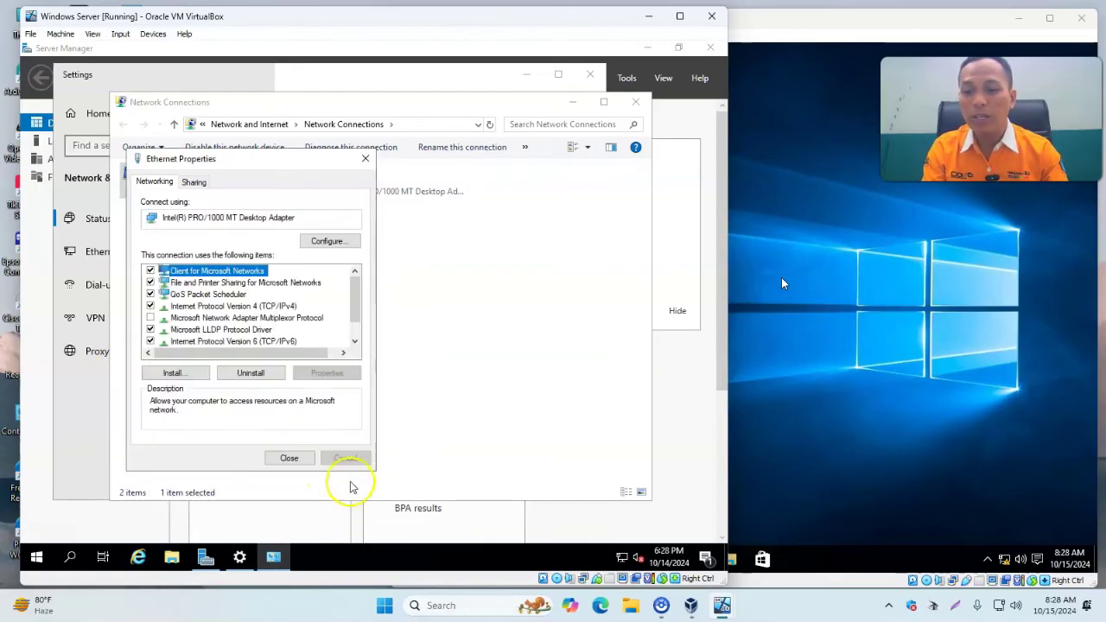
left_click(289, 460)
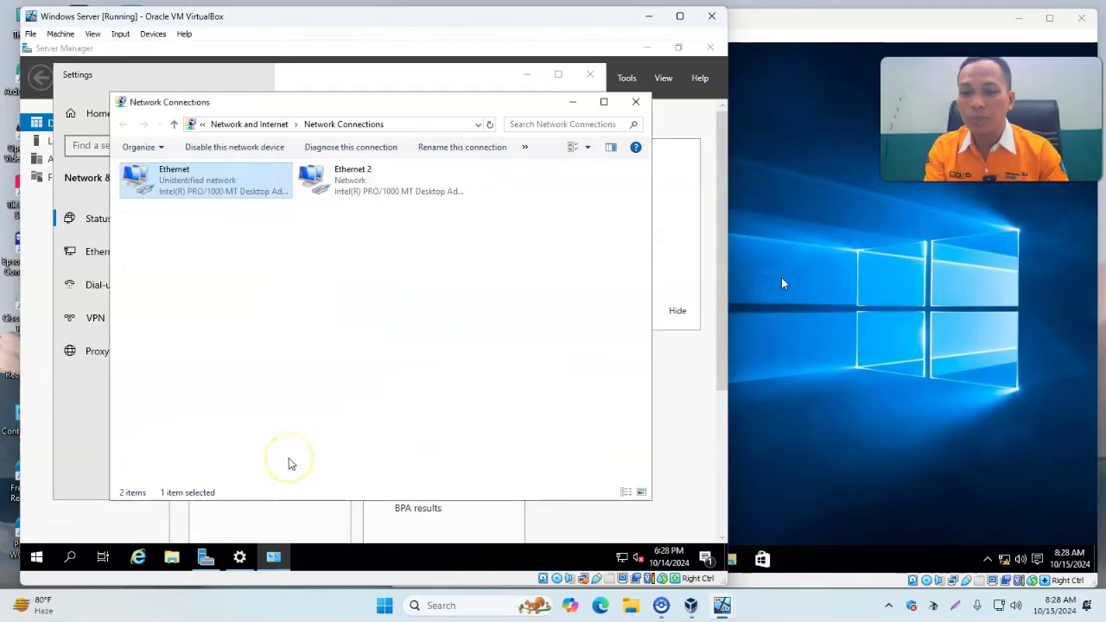
Run ipconfig in Command Prompt to confirm Ethernet at 192.168.100.1 and check Ethernet 2.
left_click(71, 557)
type("cmd")
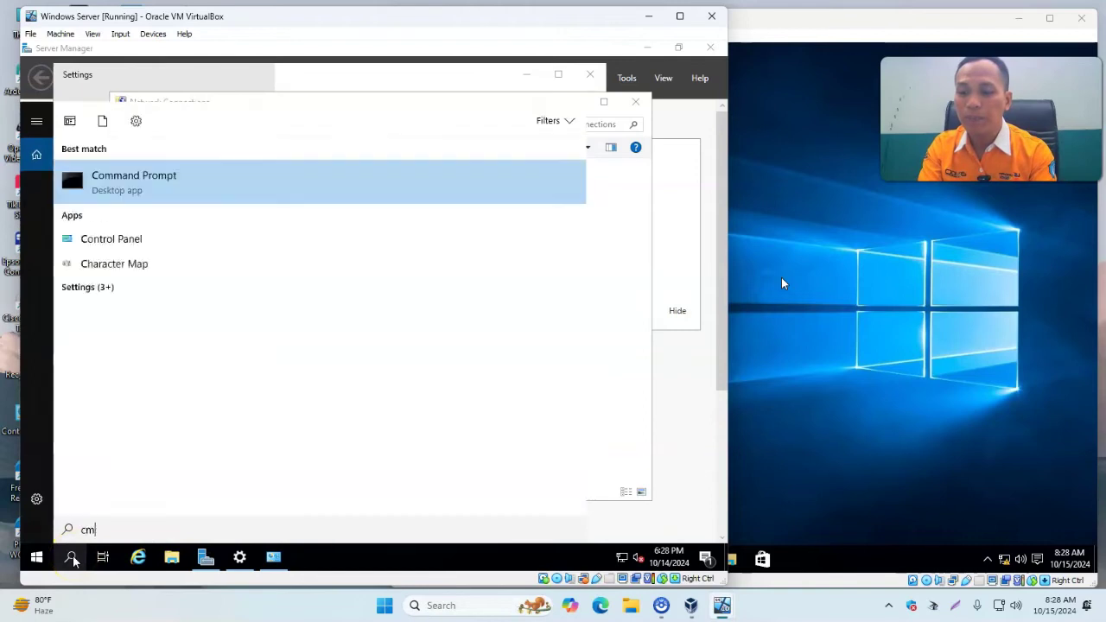
key("Return")
type("ipconfig")
key("Return")
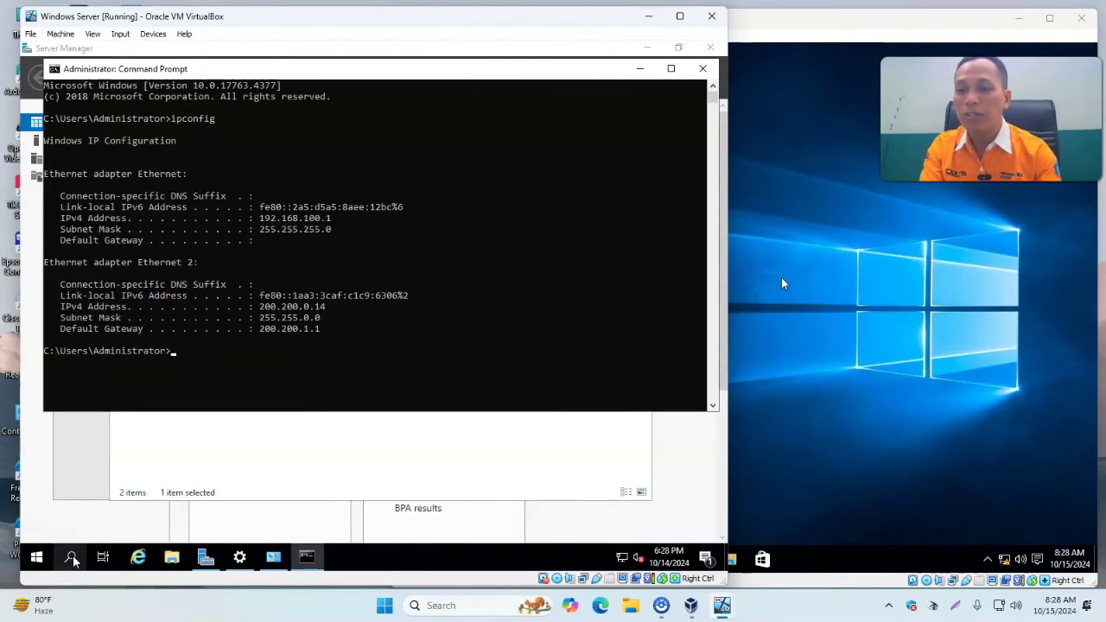
left_click_drag(259, 221, 342, 223)
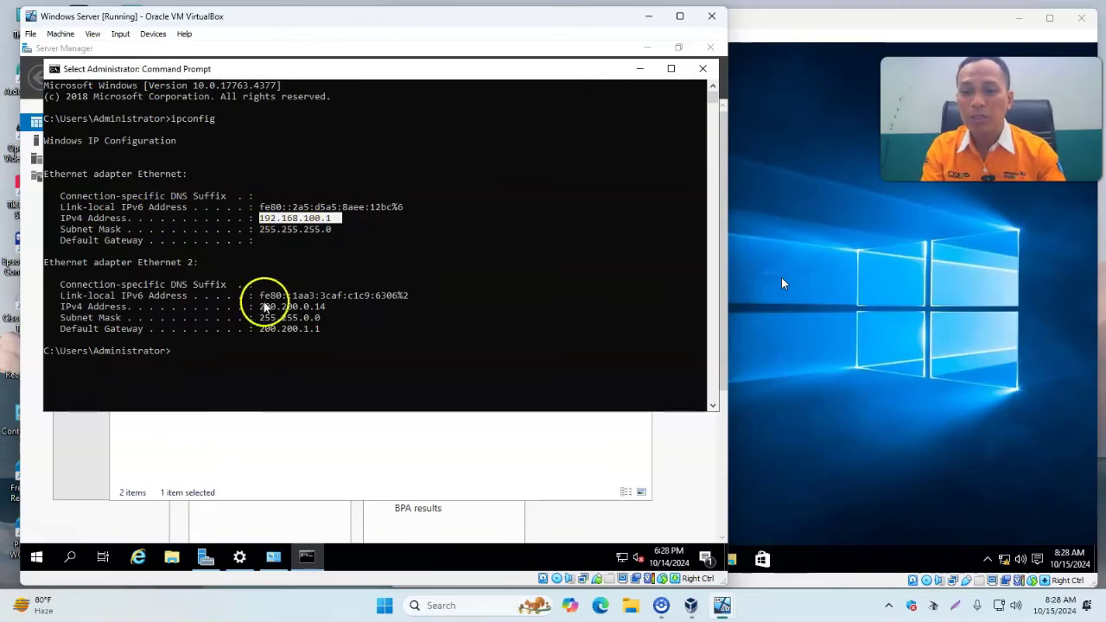
left_click_drag(264, 309, 321, 338)
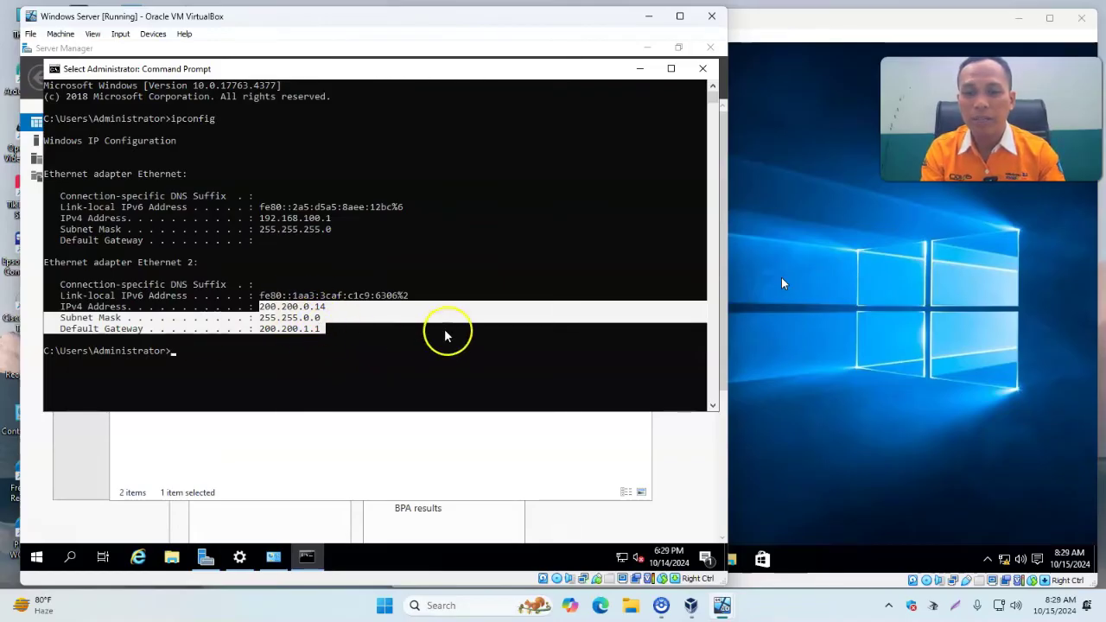
left_click(349, 316)
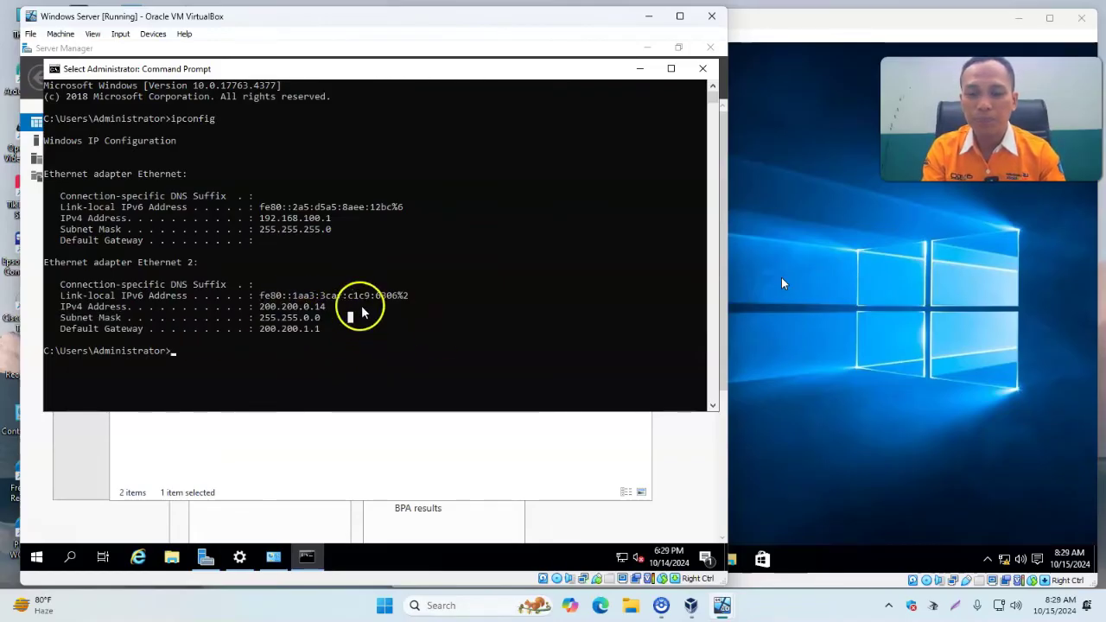
Close Command Prompt, Network Connections and Settings to return to the Server Manager Dashboard.
left_click(702, 69)
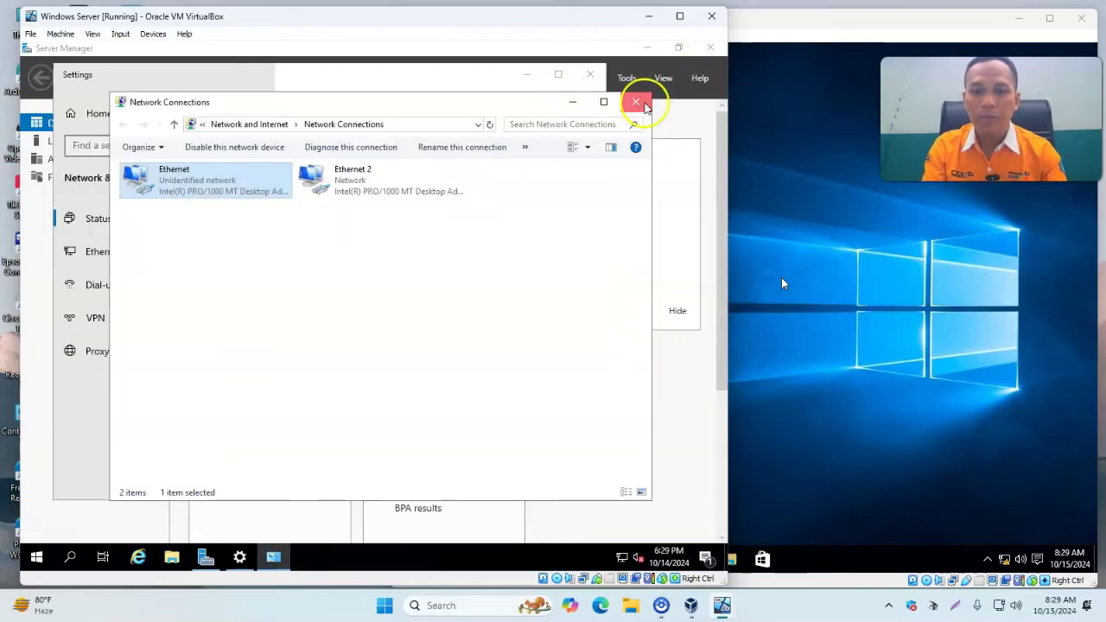
left_click(636, 101)
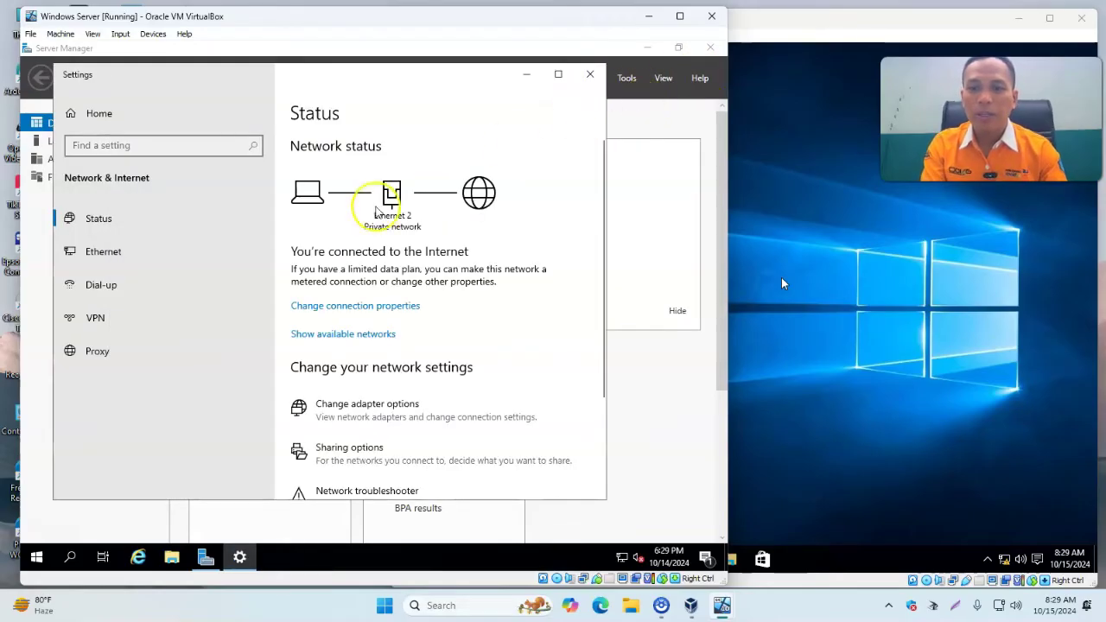
left_click(589, 78)
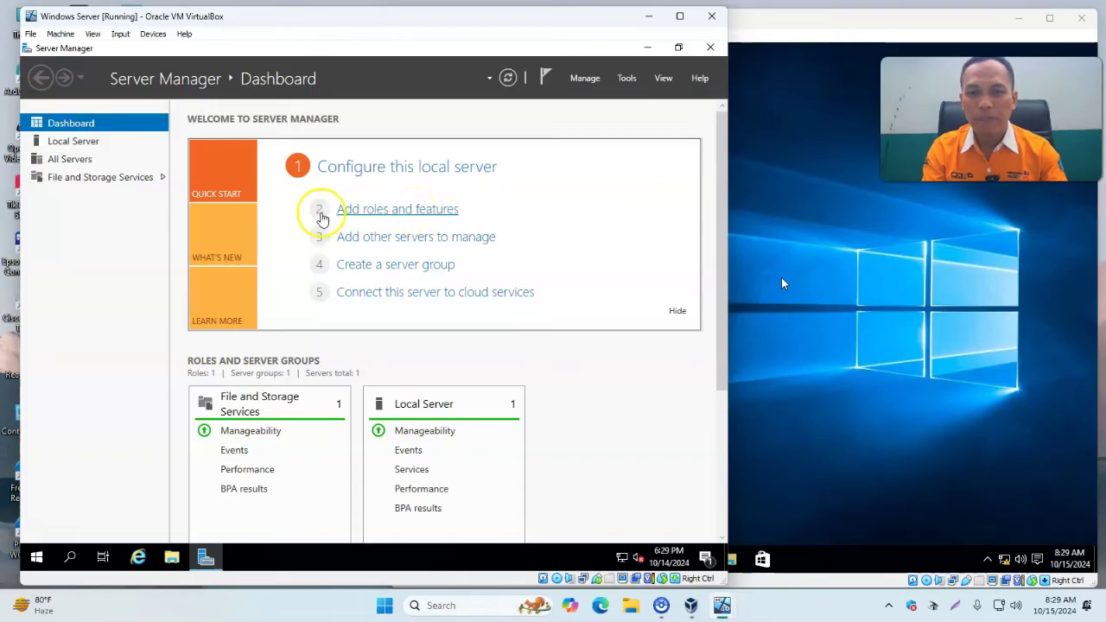
In Add Roles and Features, select the DHCP Server role with its management tools on the local server.
left_click(380, 213)
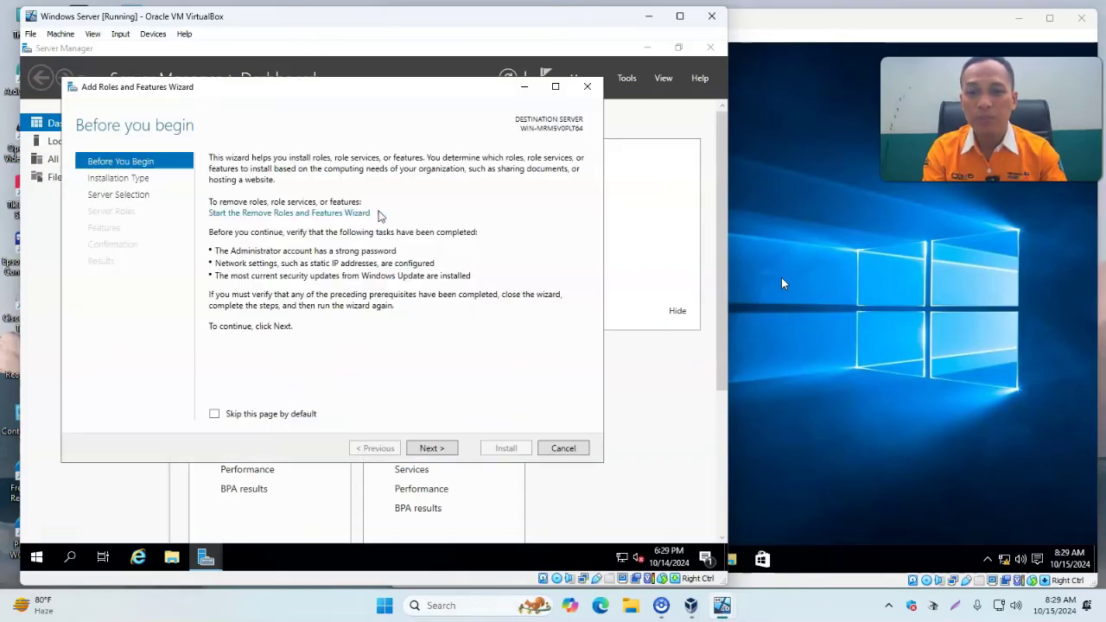
left_click(431, 449)
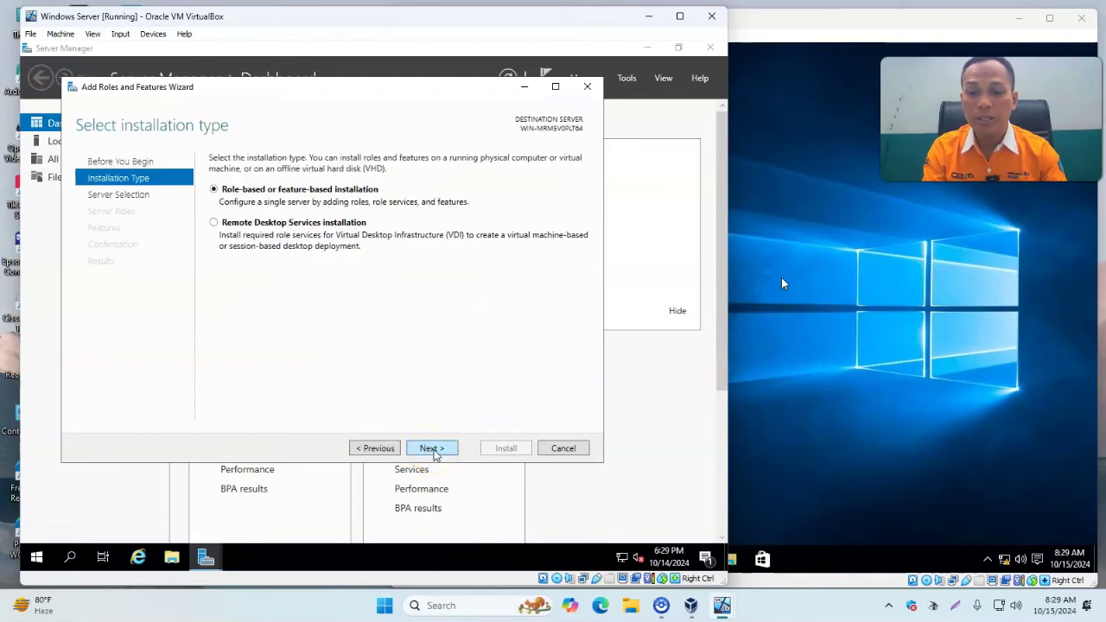
left_click(441, 450)
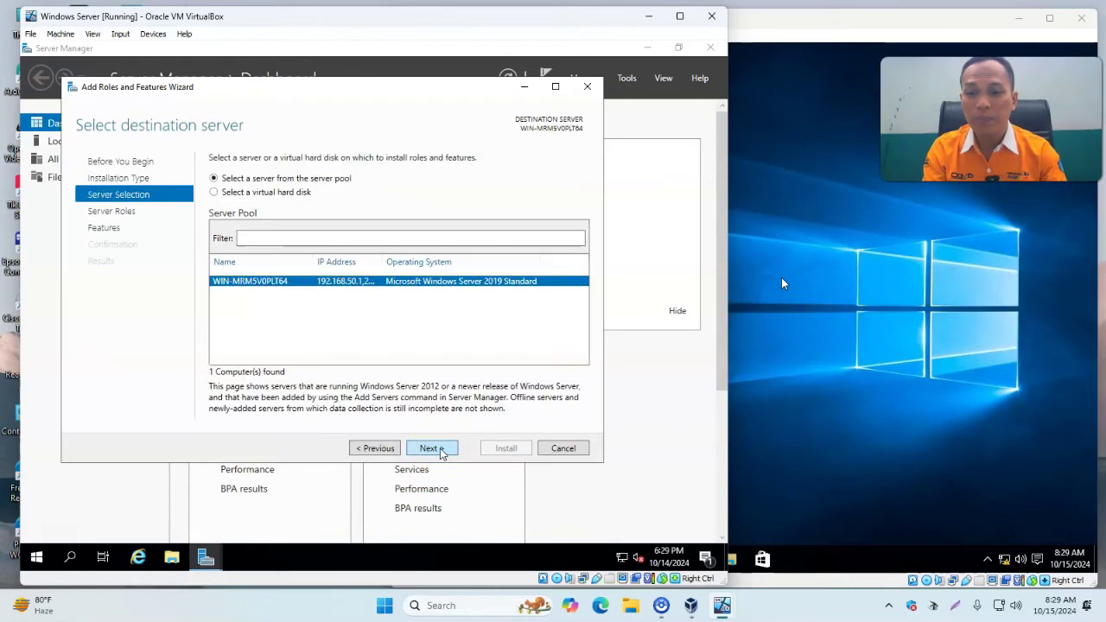
left_click(440, 450)
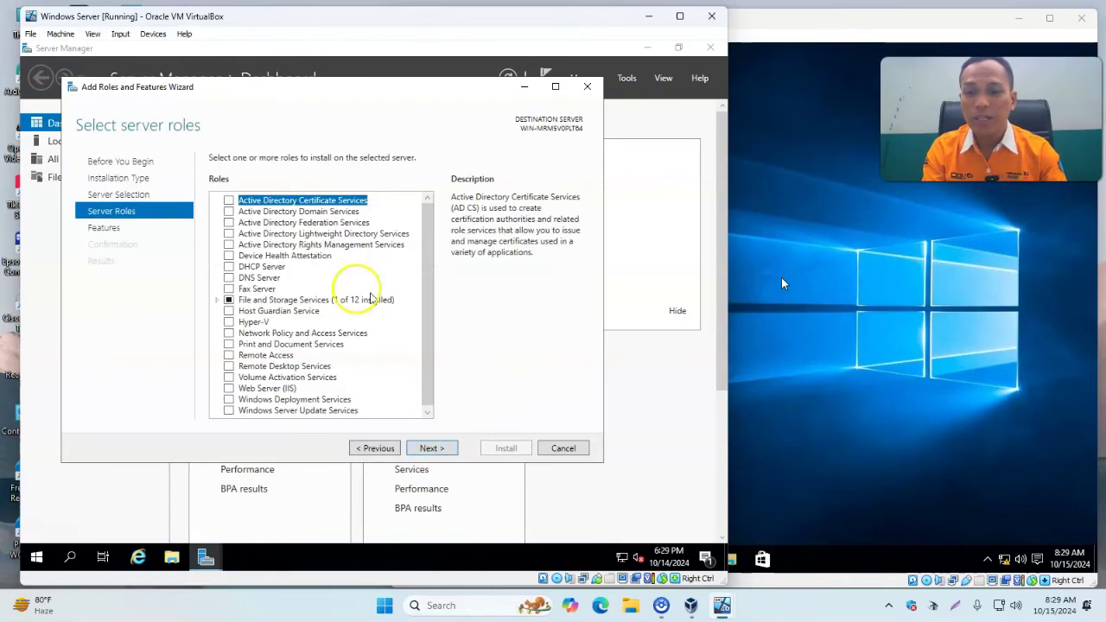
left_click(230, 269)
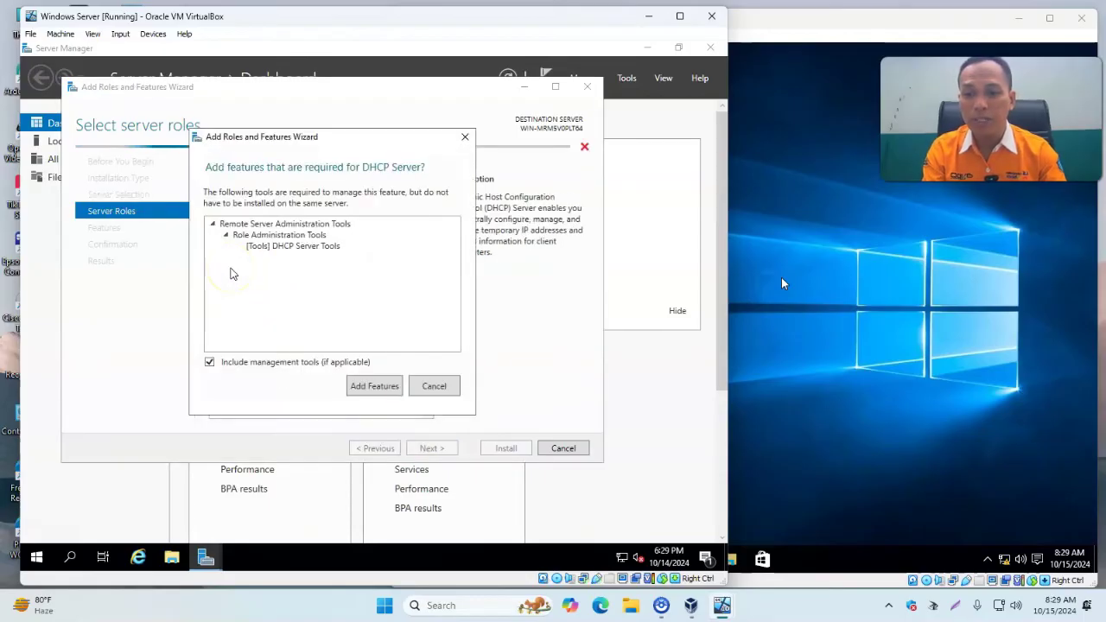
left_click(371, 386)
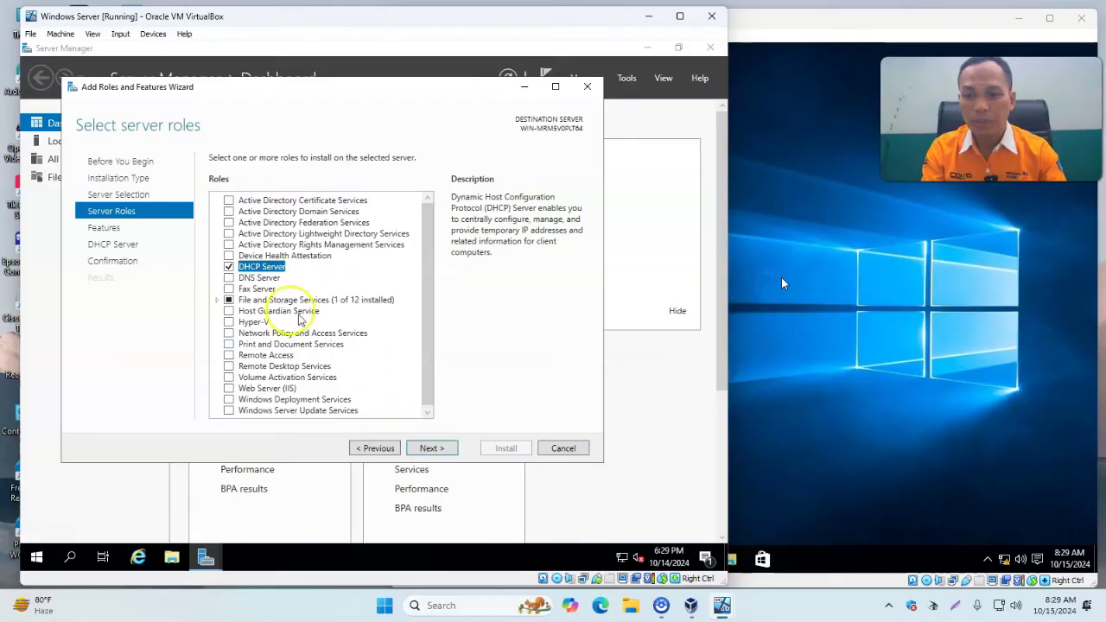
Proceed through the remaining wizard pages, install DHCP Server and close the wizard.
left_click(433, 451)
left_click(432, 448)
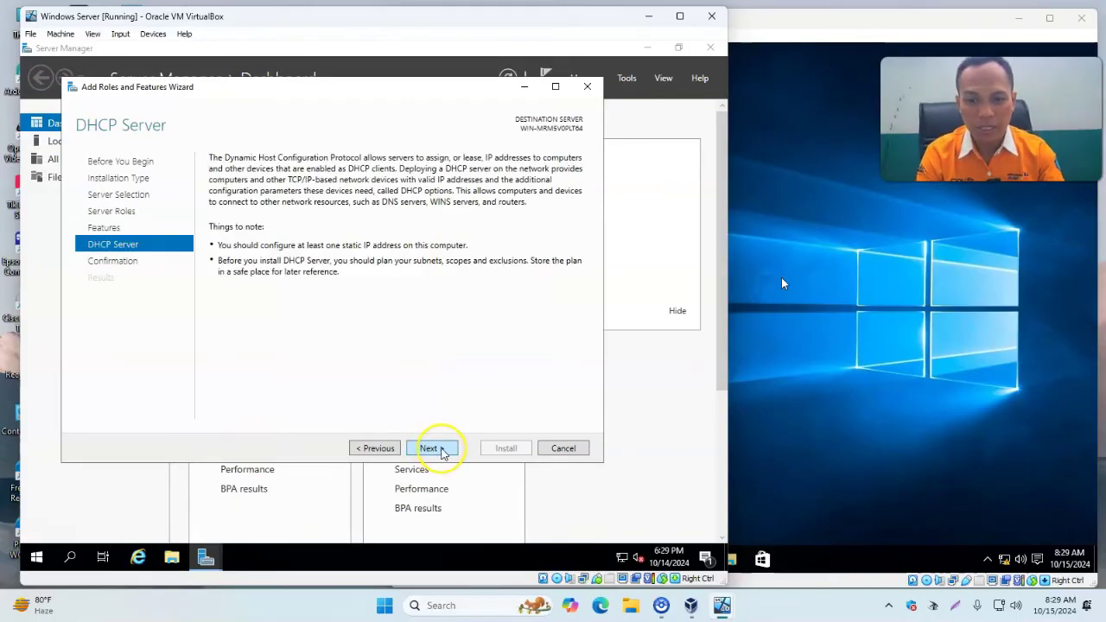
left_click(442, 450)
left_click(503, 449)
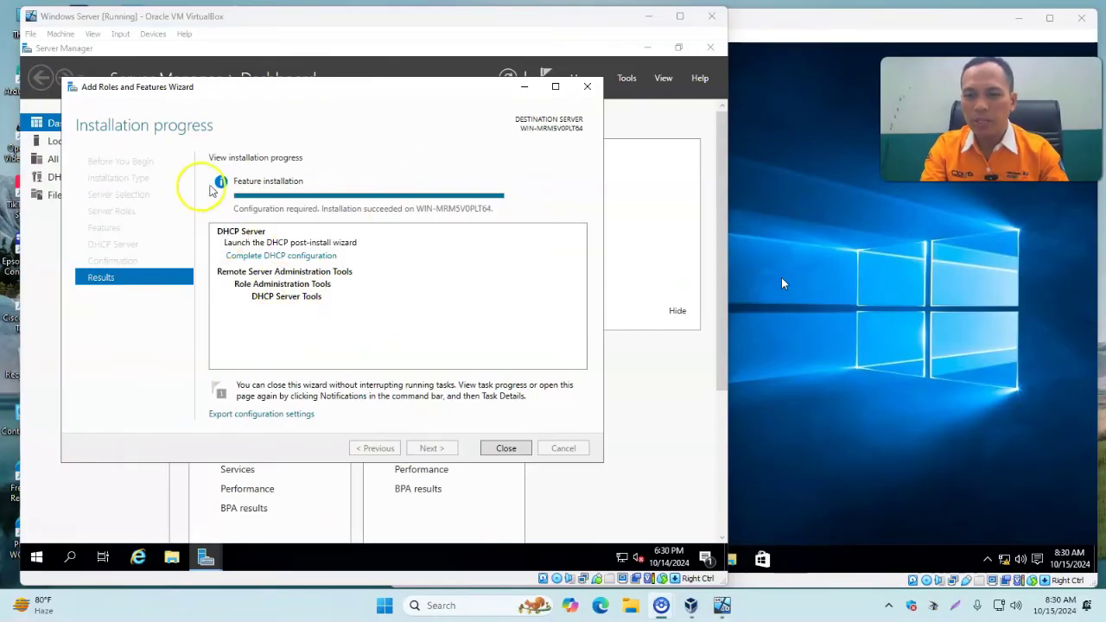
left_click(521, 453)
left_click(521, 453)
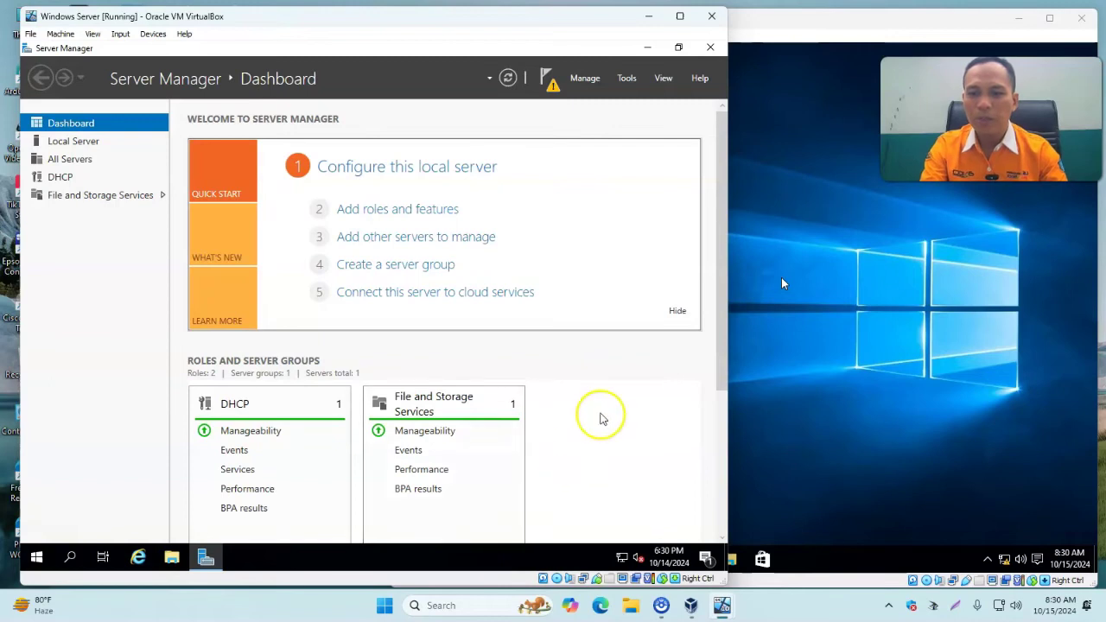
left_click(624, 79)
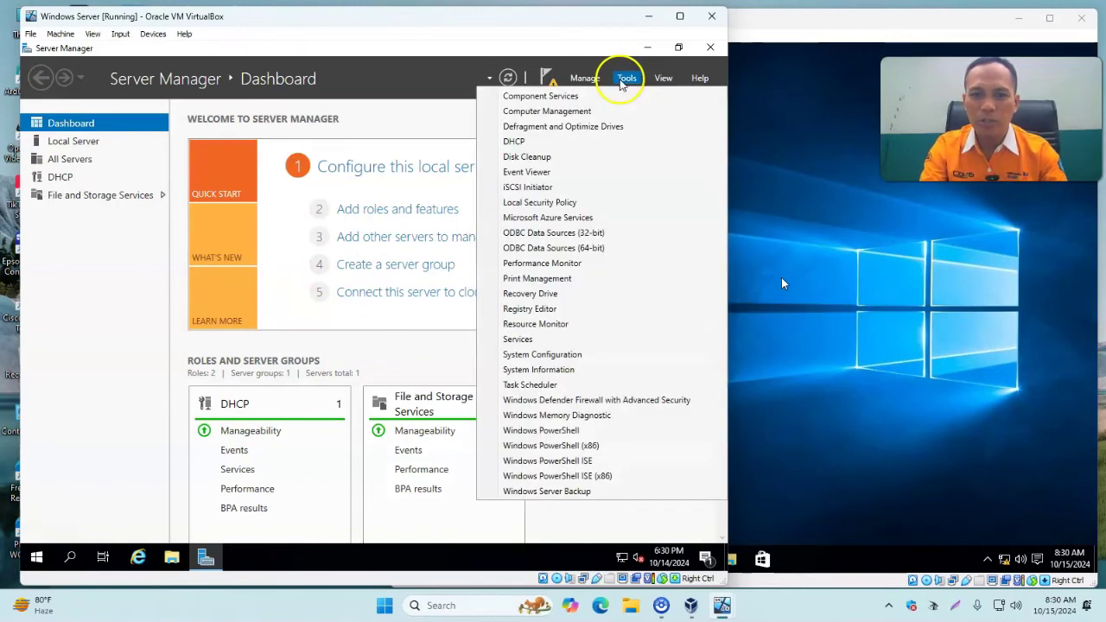
left_click(536, 141)
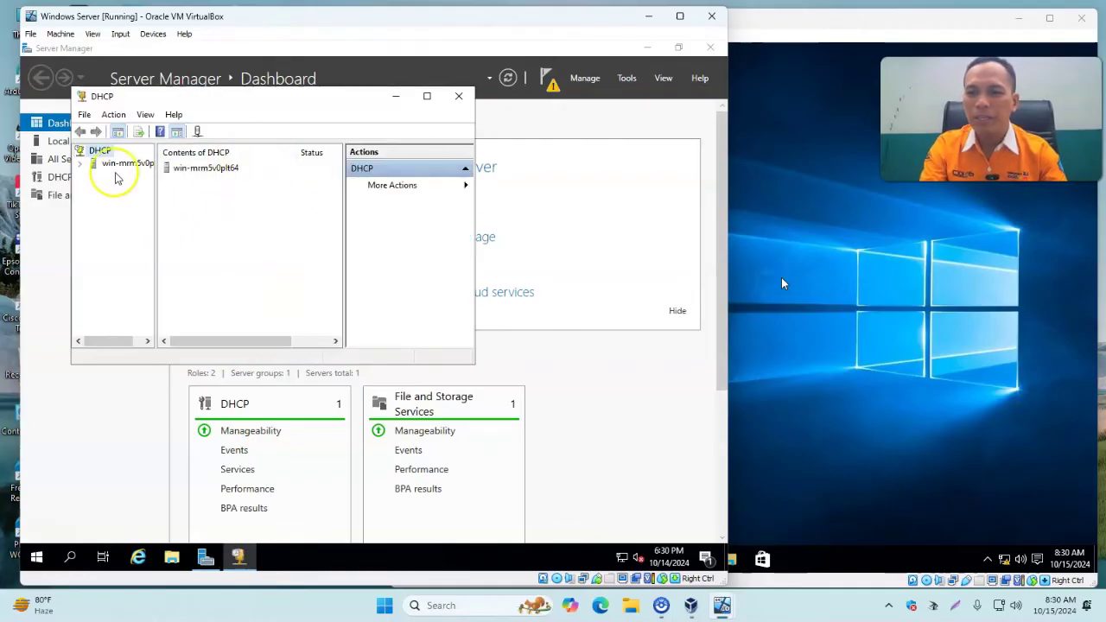
left_click(81, 164)
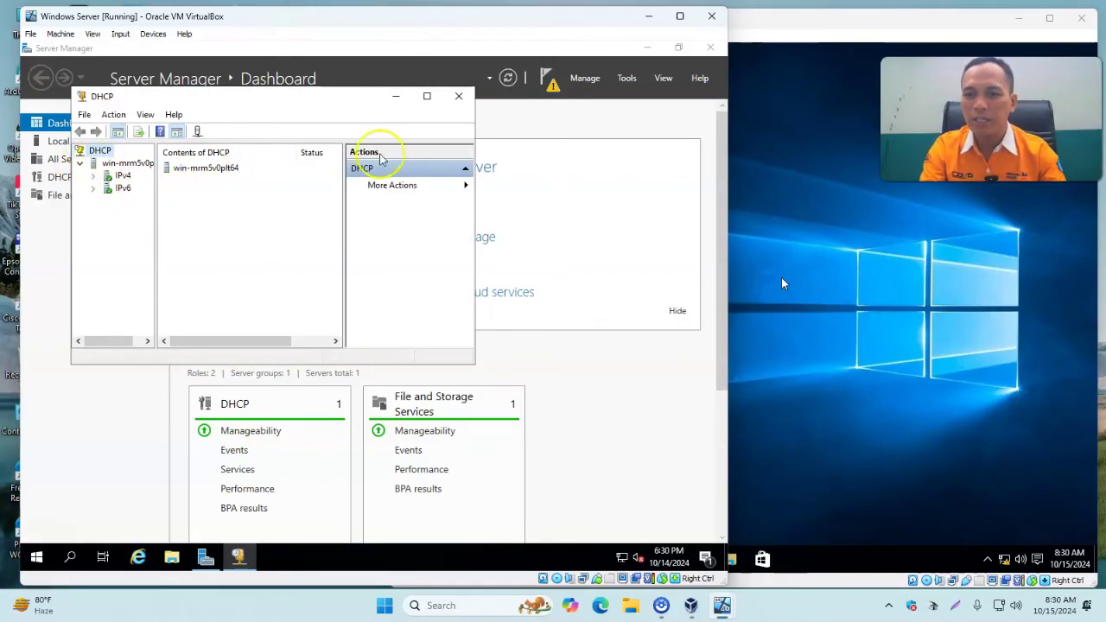
left_click(425, 101)
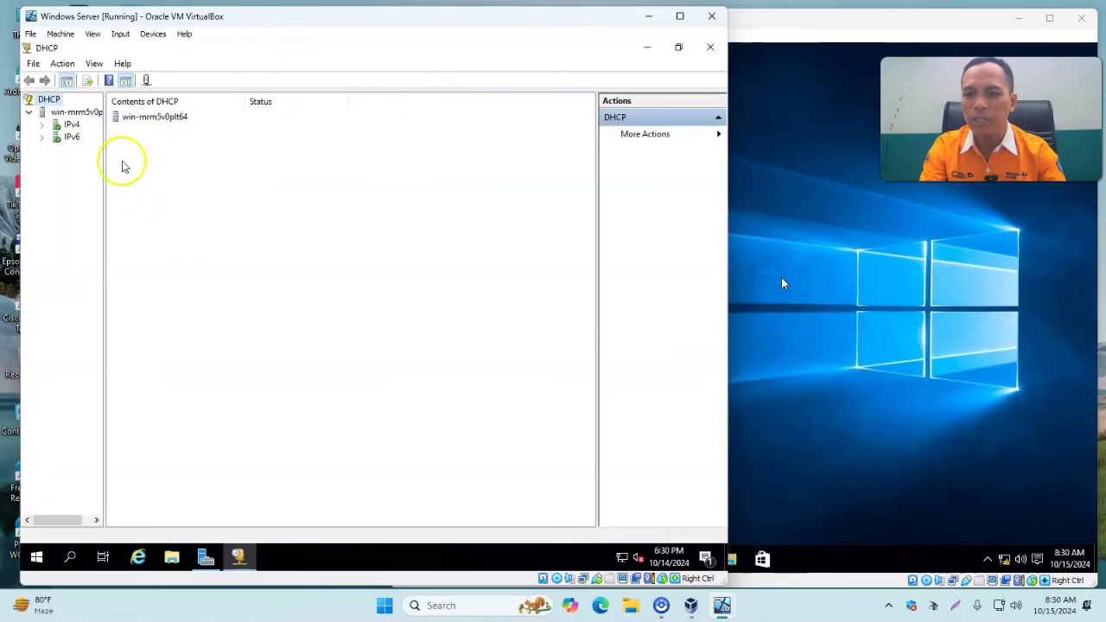
left_click_drag(103, 165, 171, 185)
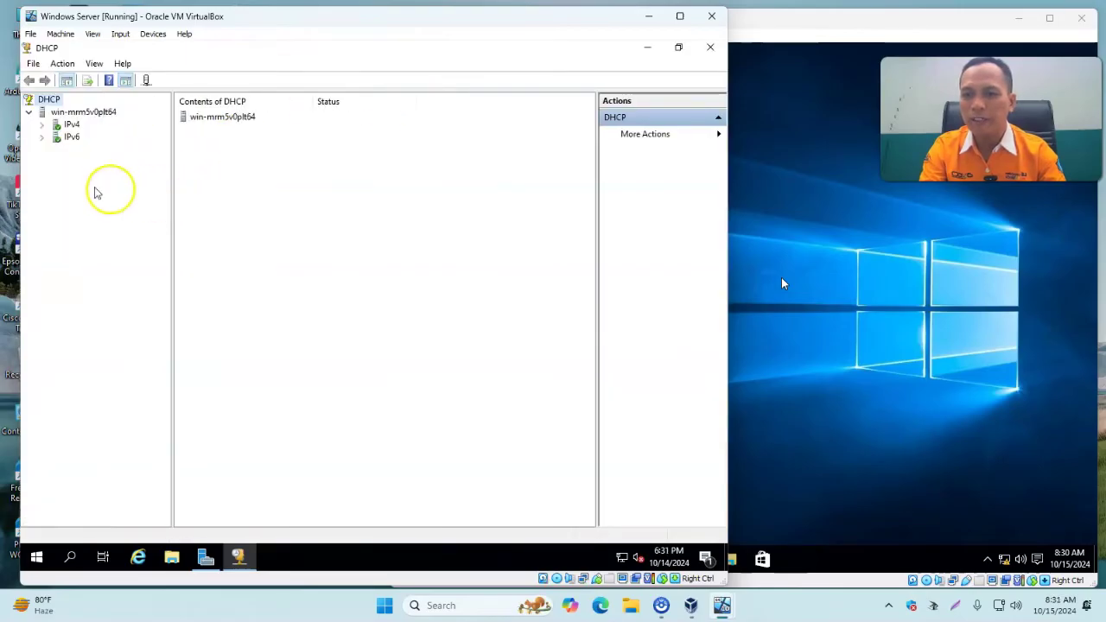
left_click(41, 125)
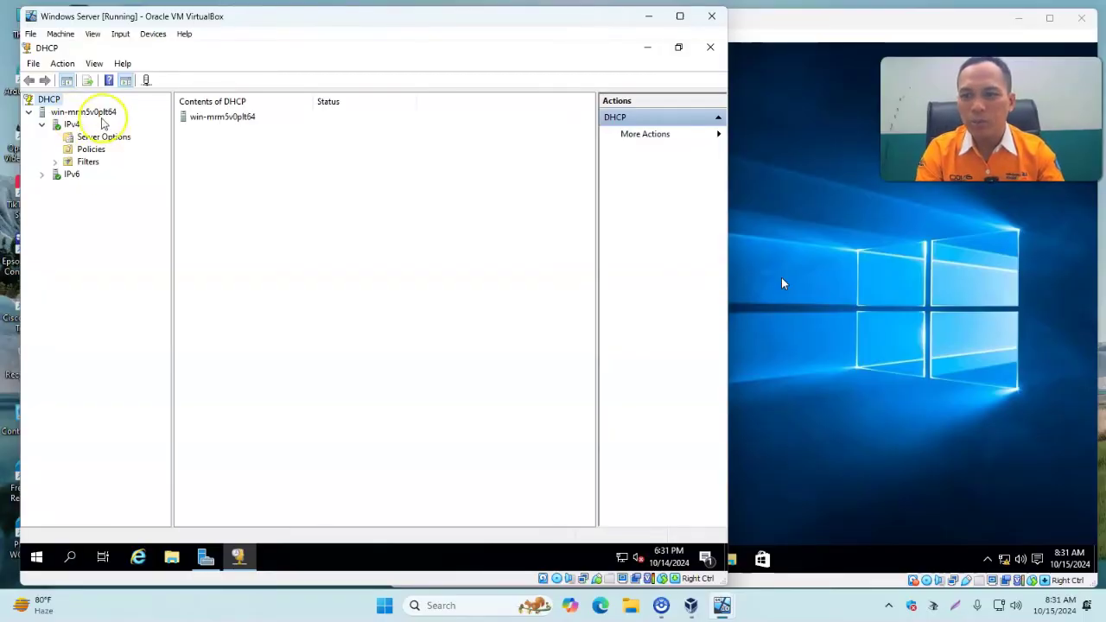
right_click(75, 114)
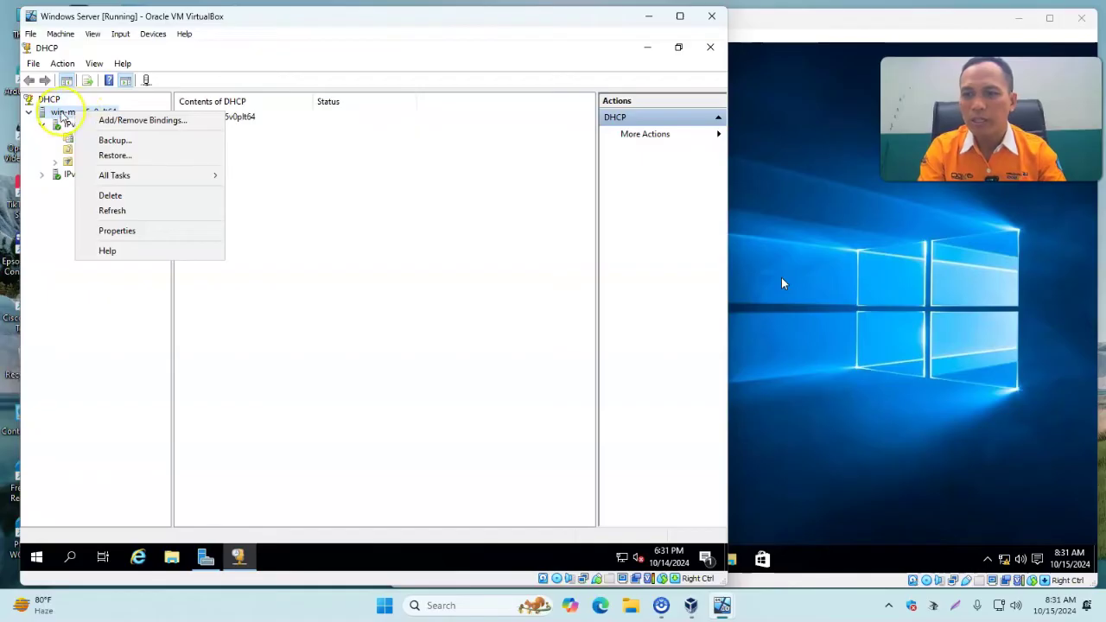
right_click(61, 114)
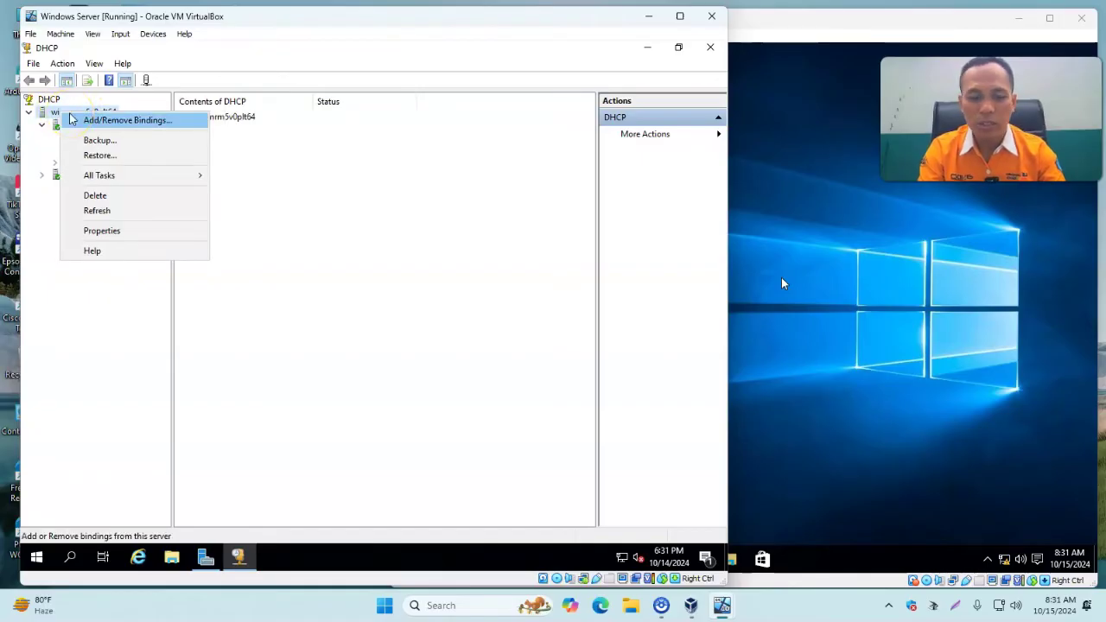
left_click(155, 123)
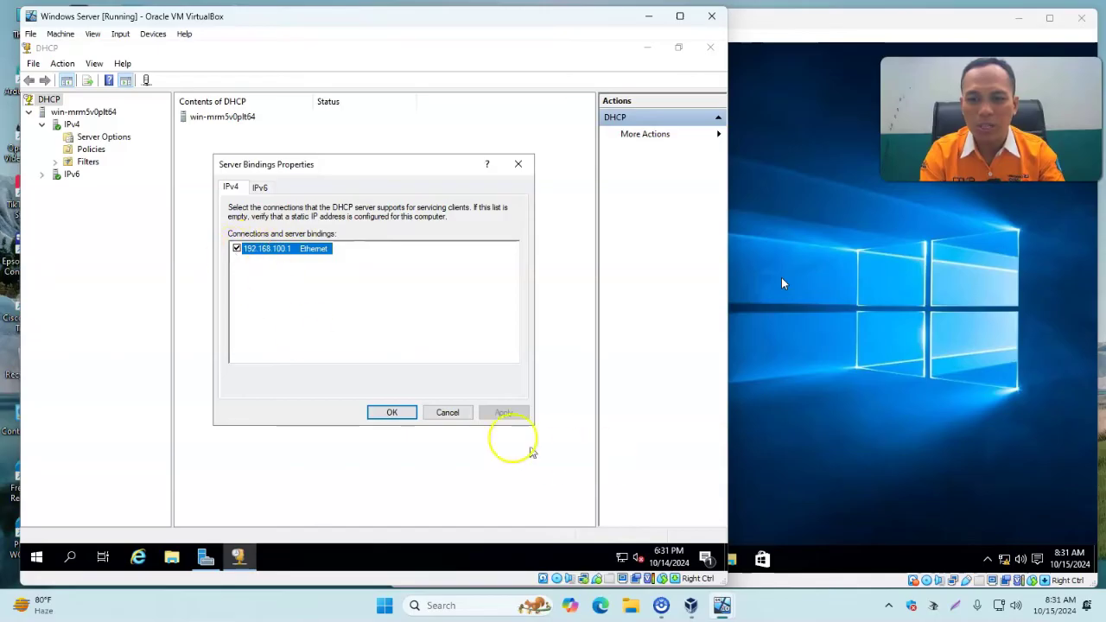
left_click(392, 412)
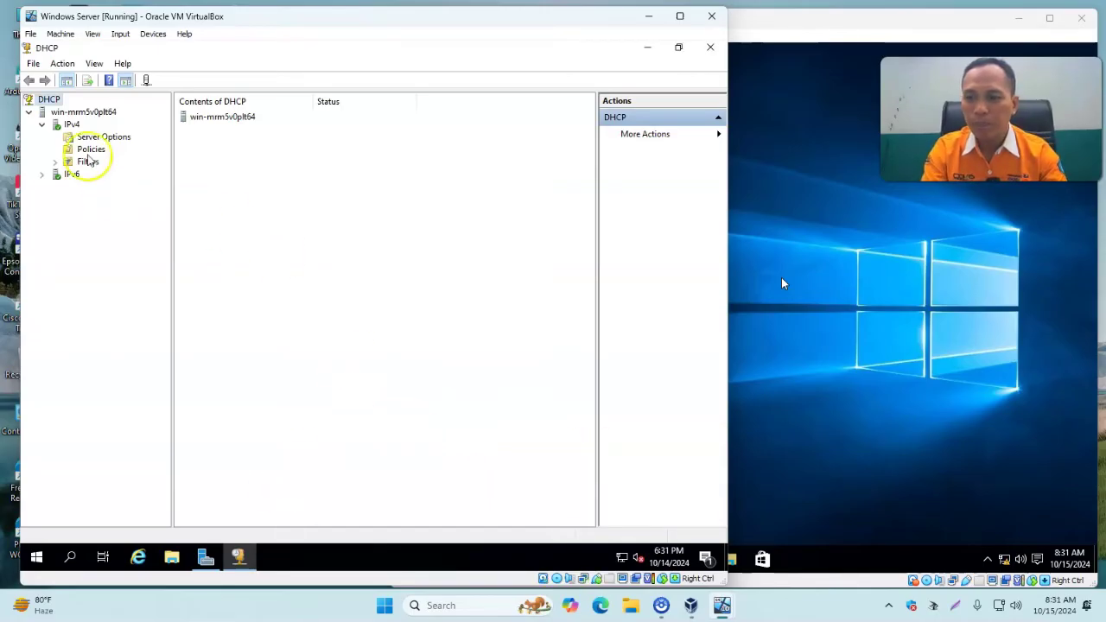
Create a new IPv4 scope named DHCPUntukKlienWindows covering 192.168.100.11–192.168.100.100 /24.
left_click(69, 125)
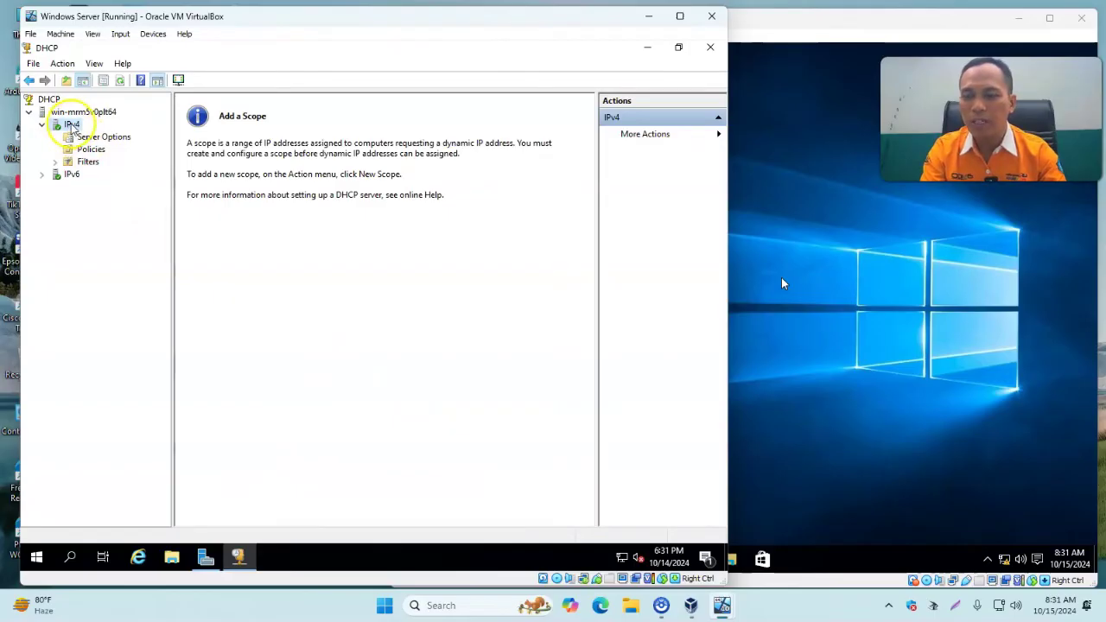
right_click(74, 129)
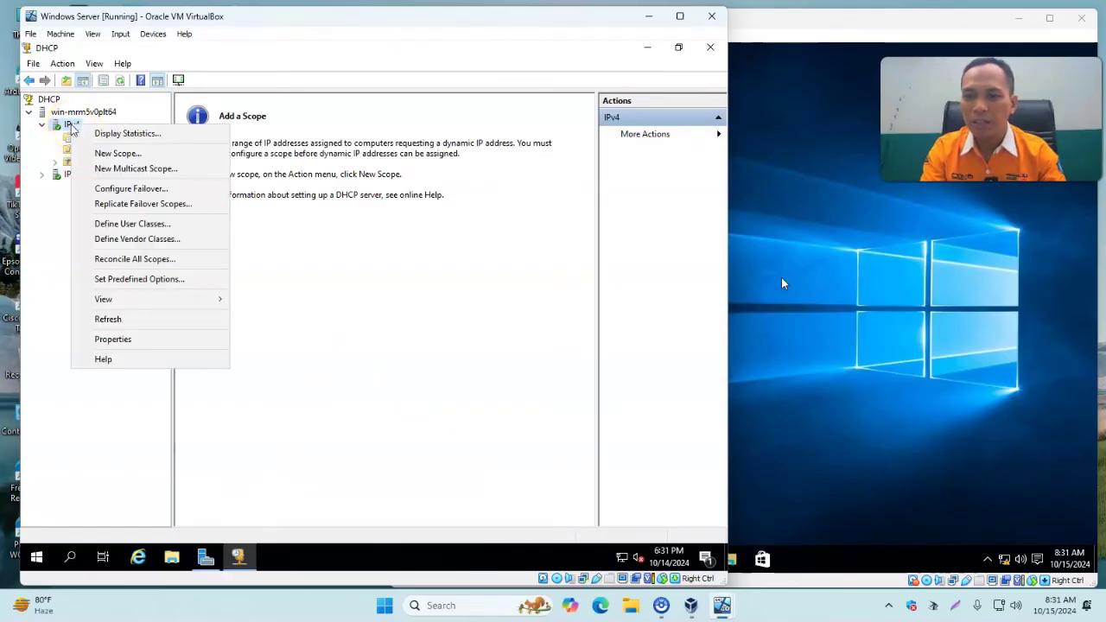
left_click(115, 155)
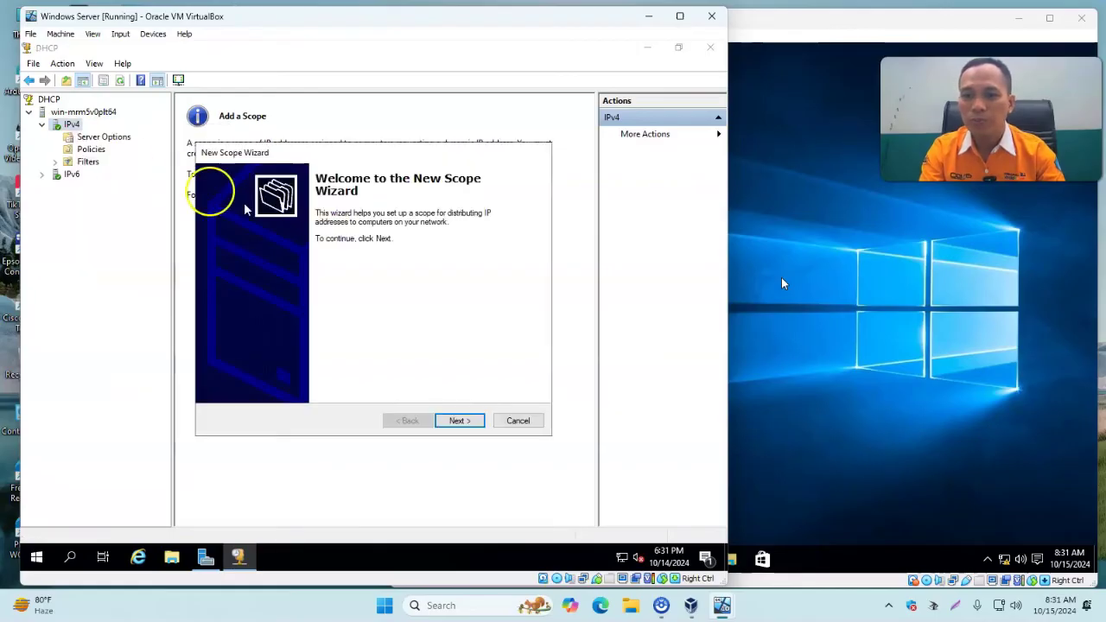
left_click(458, 421)
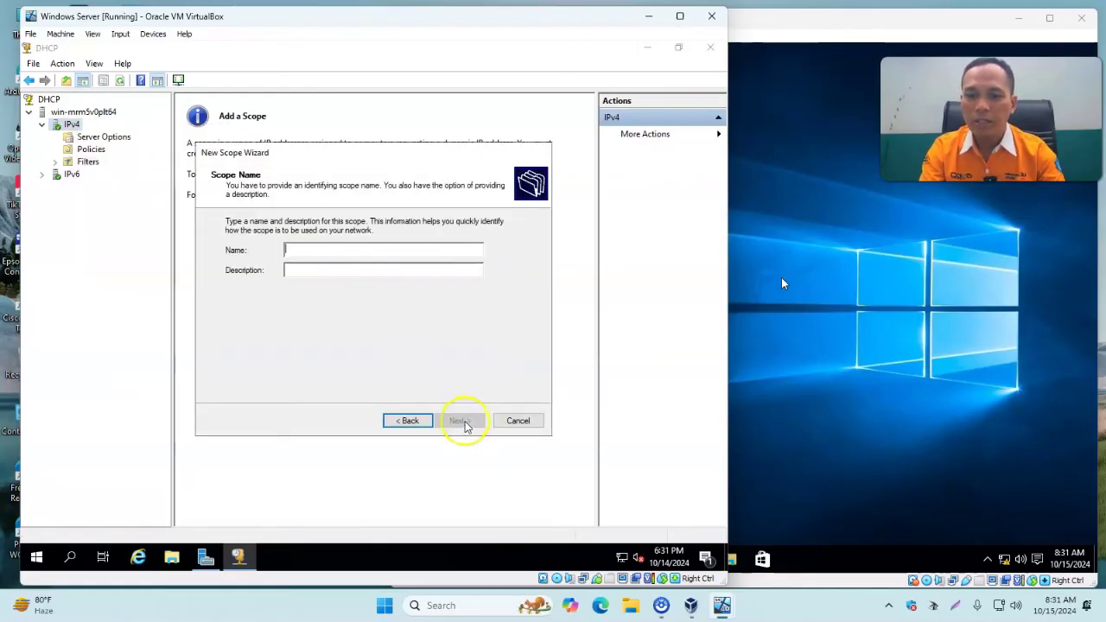
type("DHCPUntukKlienWindows")
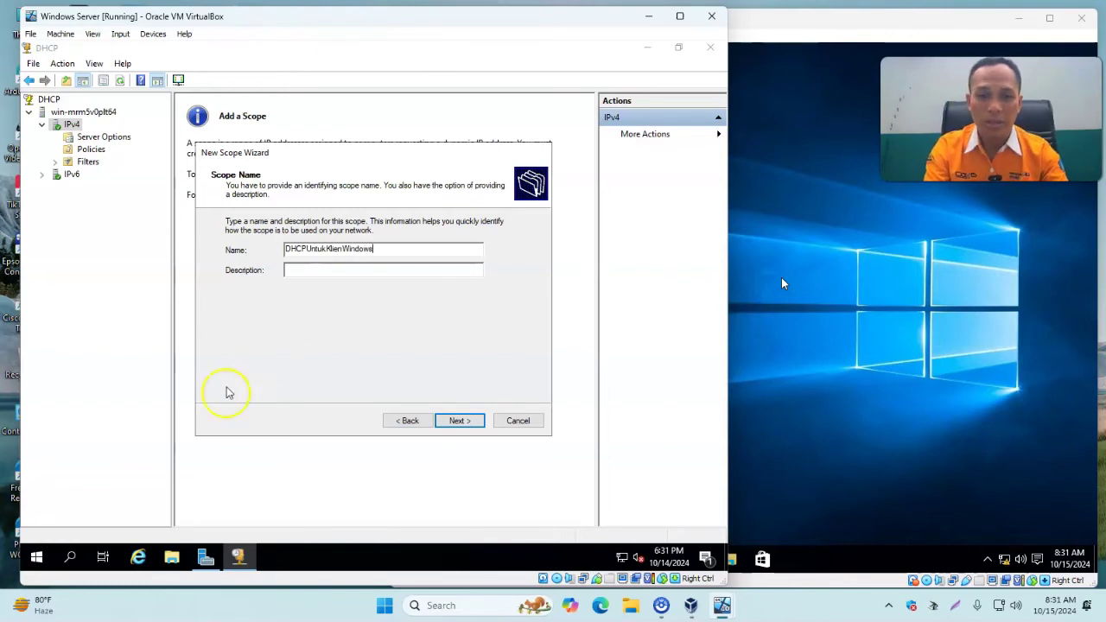
left_click(465, 422)
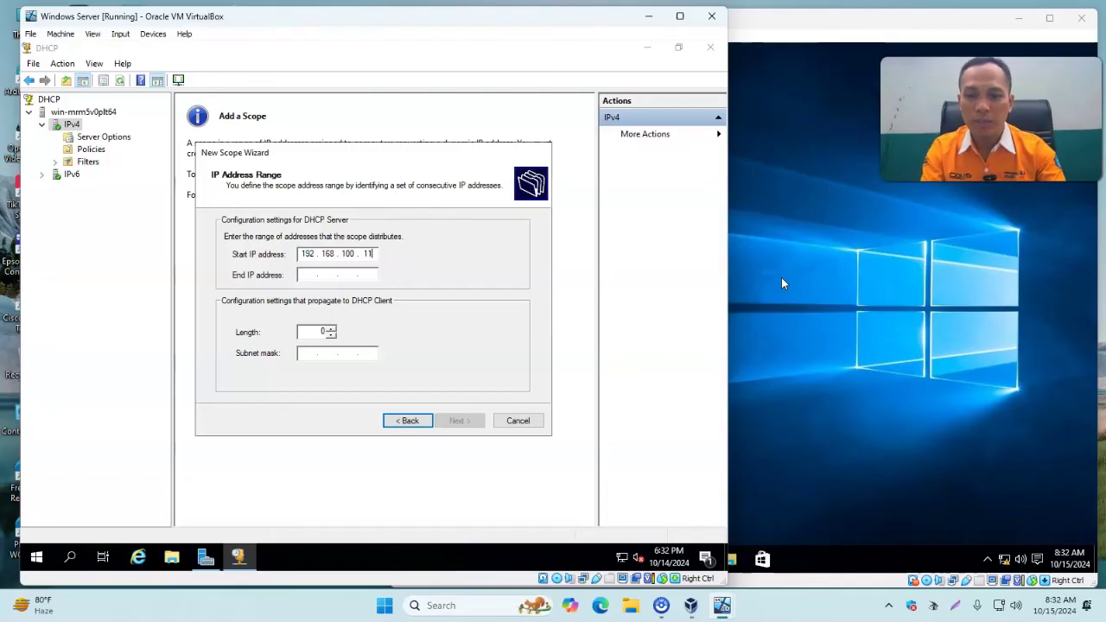
left_click(302, 275)
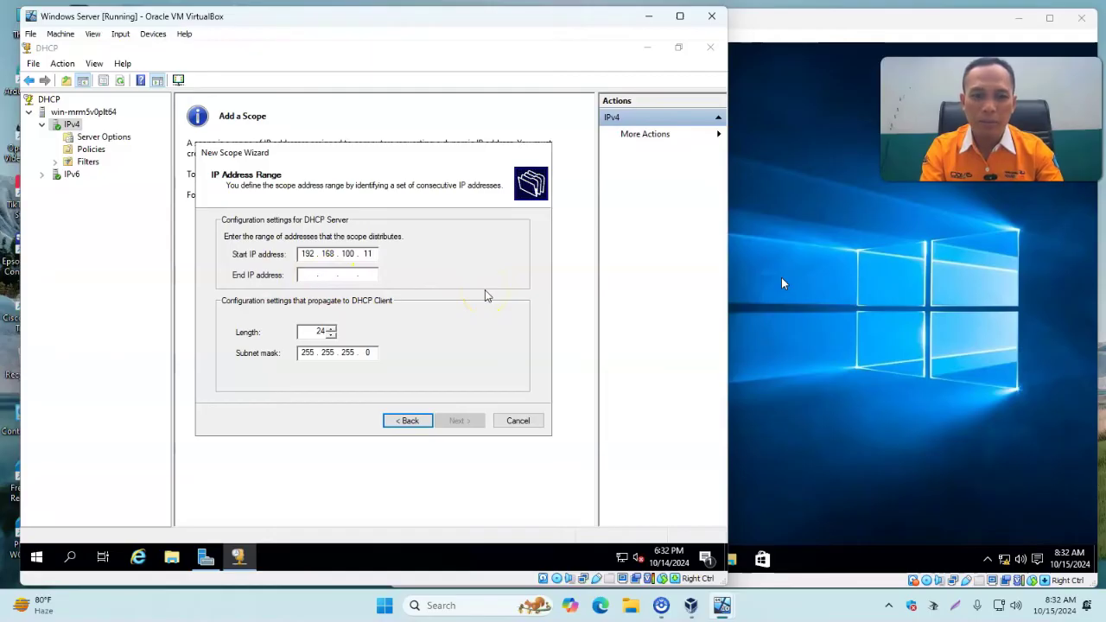
type("192 . 168 . 100 . 100")
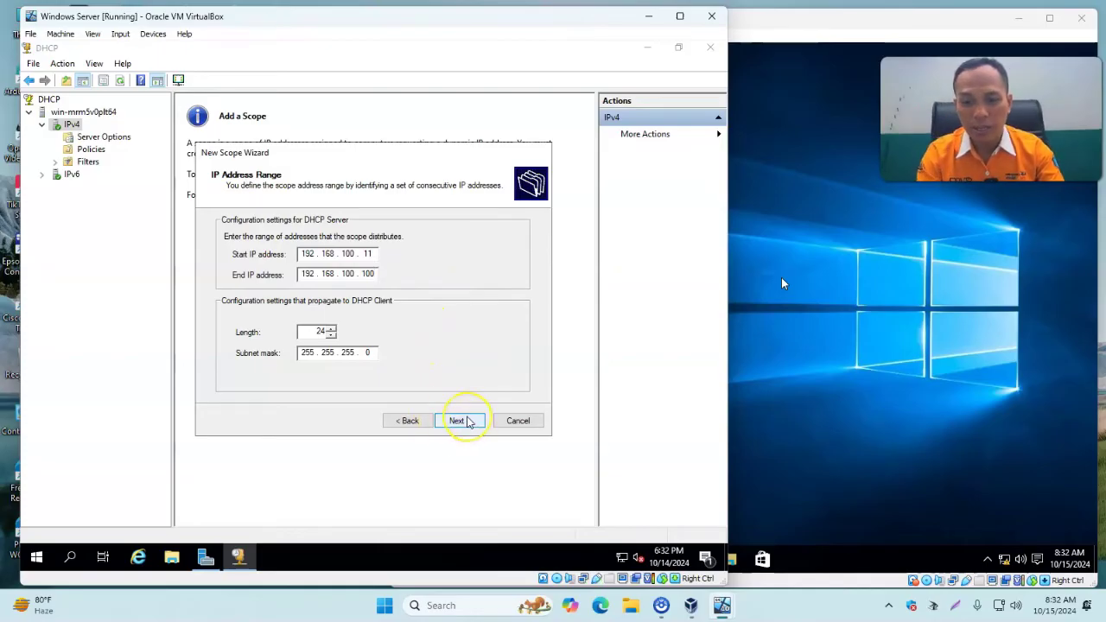
left_click(466, 421)
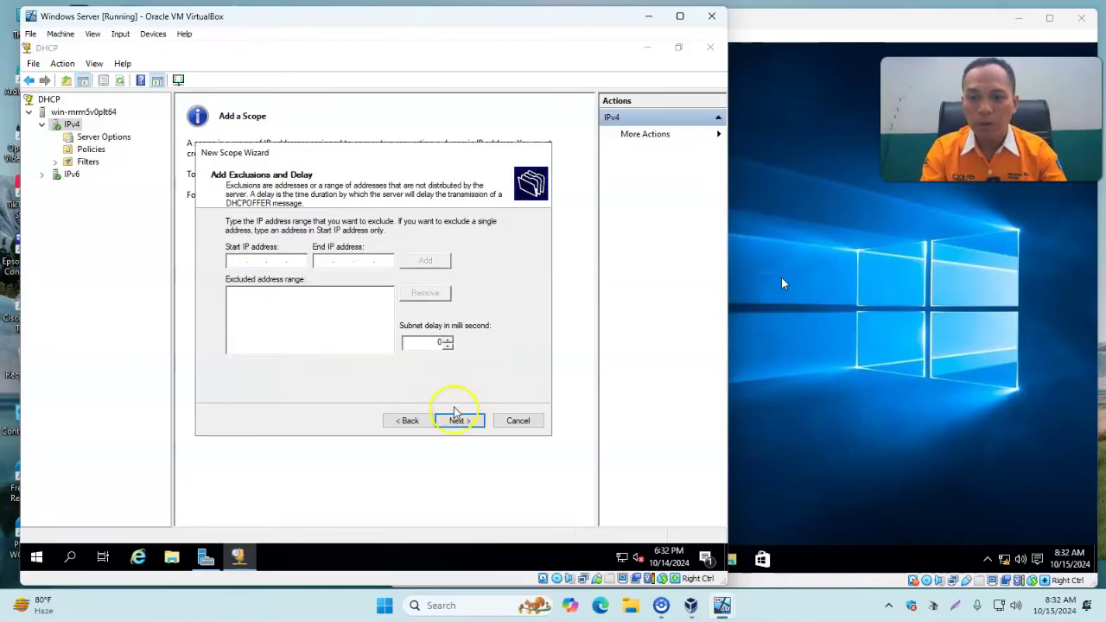
Skip exclusions, keep the default lease, and add 192.168.100.1 as the default gateway.
left_click(460, 422)
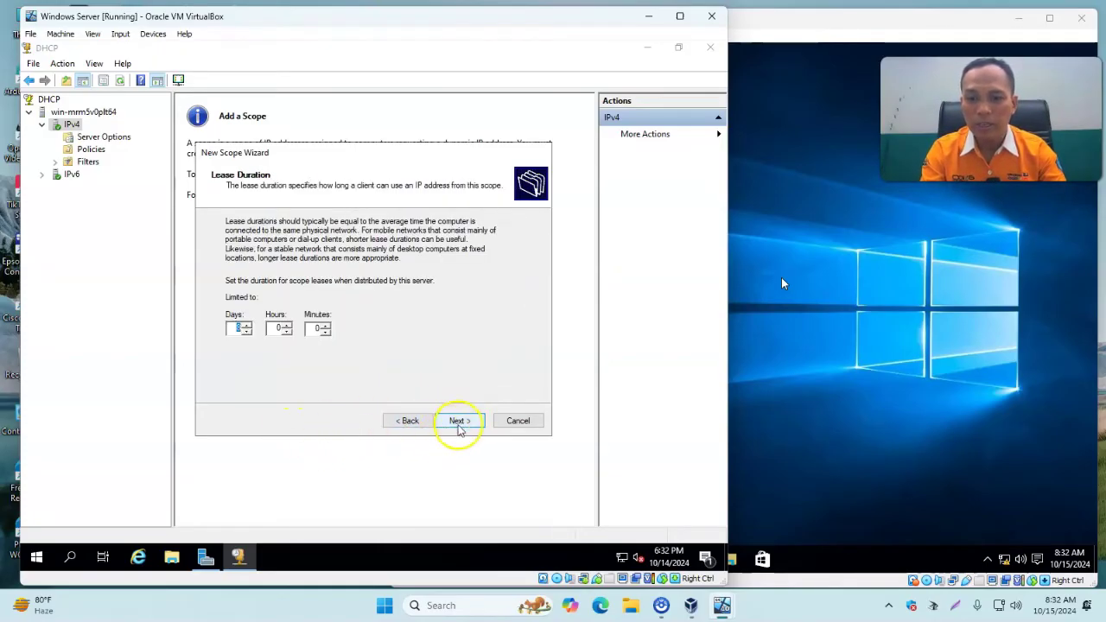
left_click(458, 420)
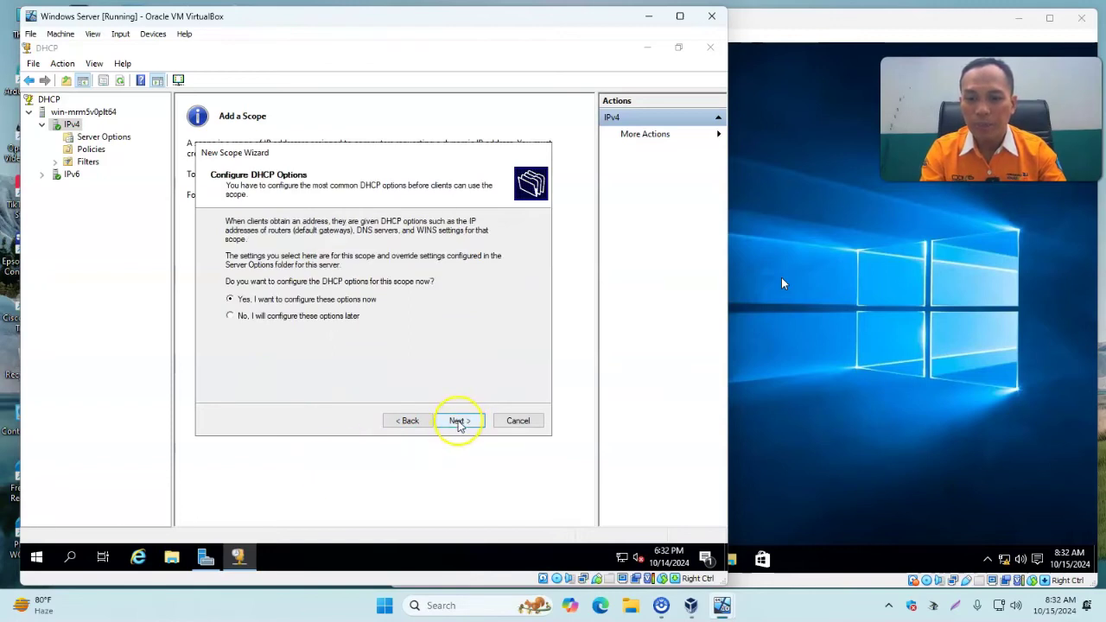
left_click(459, 422)
left_click(254, 257)
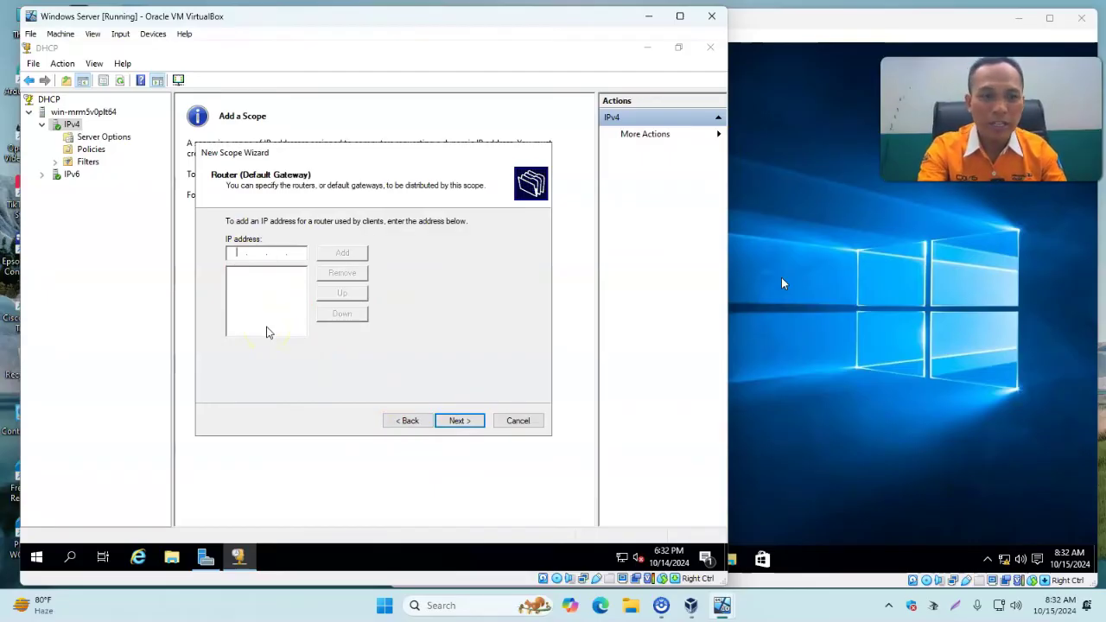
left_click(683, 273)
left_click(953, 319)
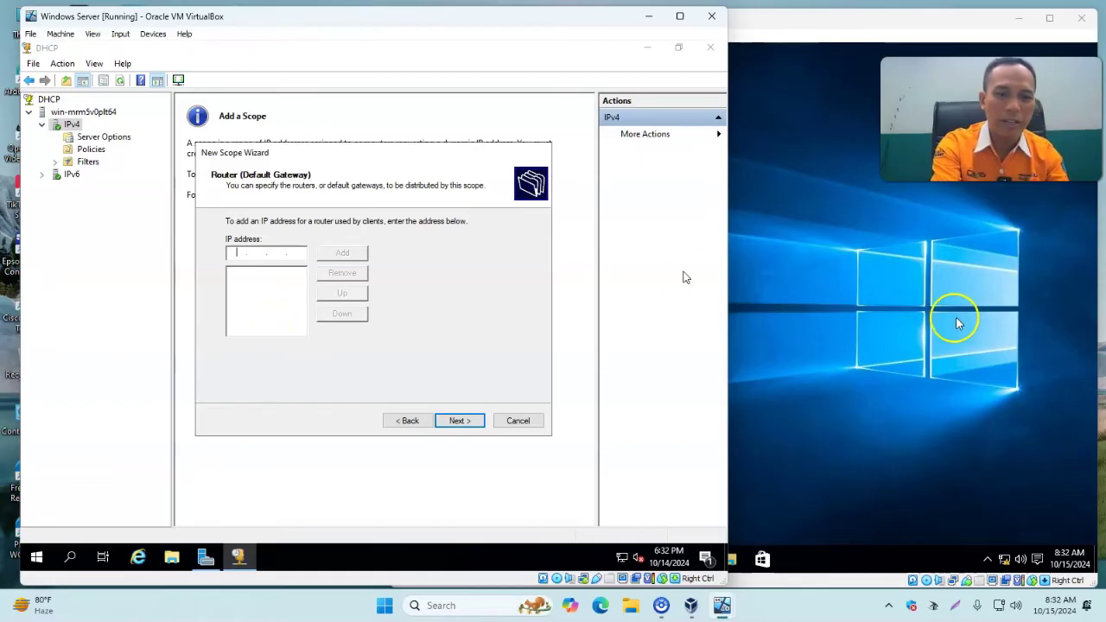
left_click(315, 355)
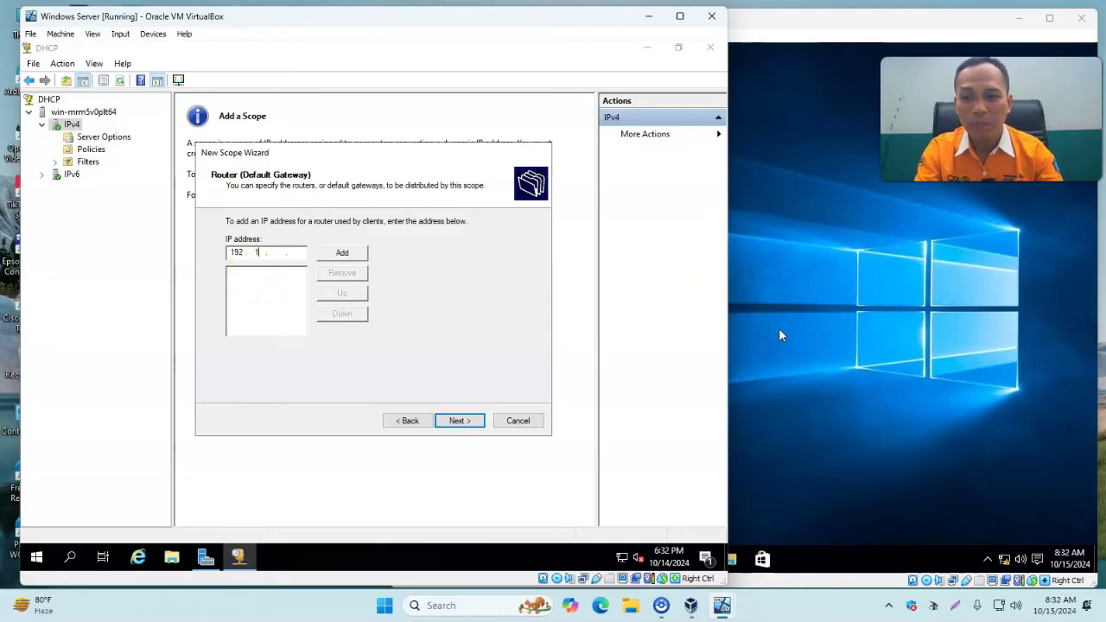
type("100")
left_click(341, 256)
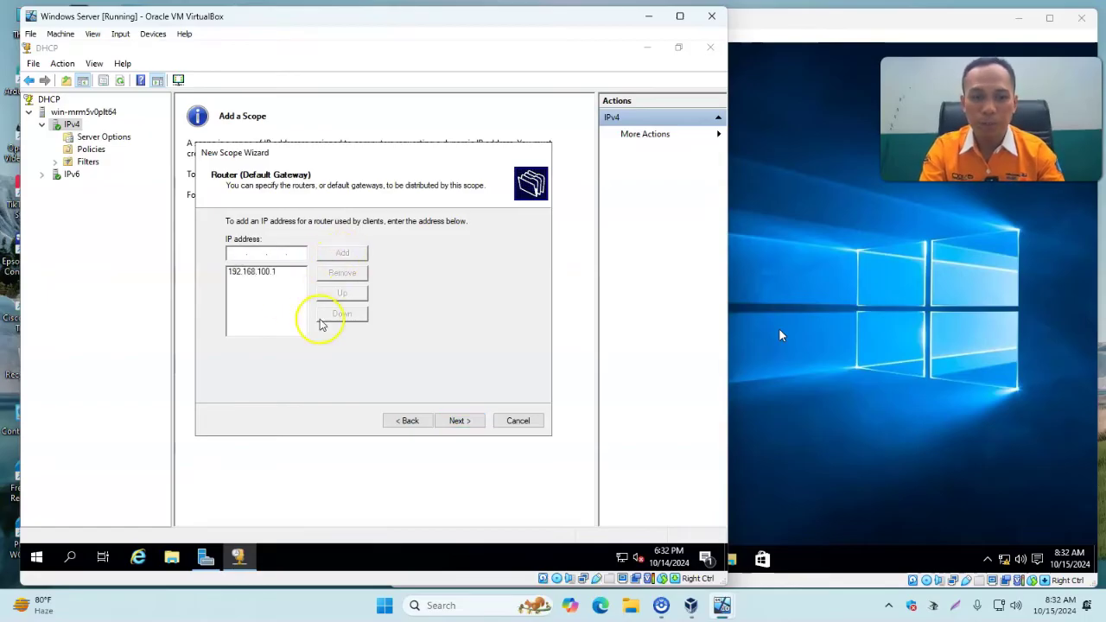
left_click(462, 421)
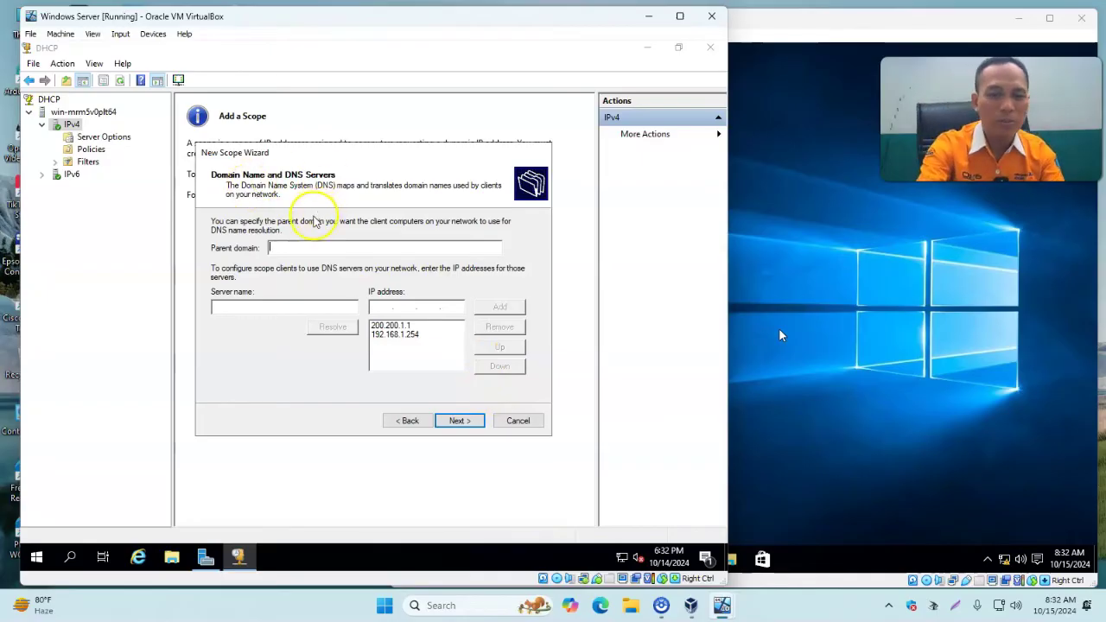
Add 192.168.100.1 as DNS server and remove 200.200.1.1 and 192.168.1.254.
left_click(377, 307)
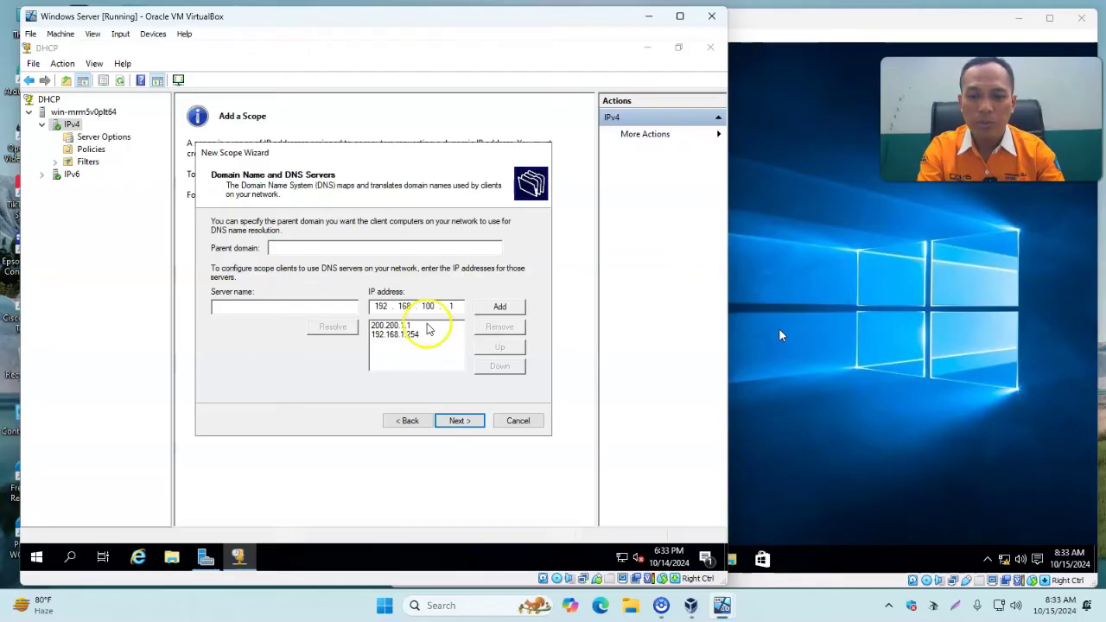
left_click(505, 308)
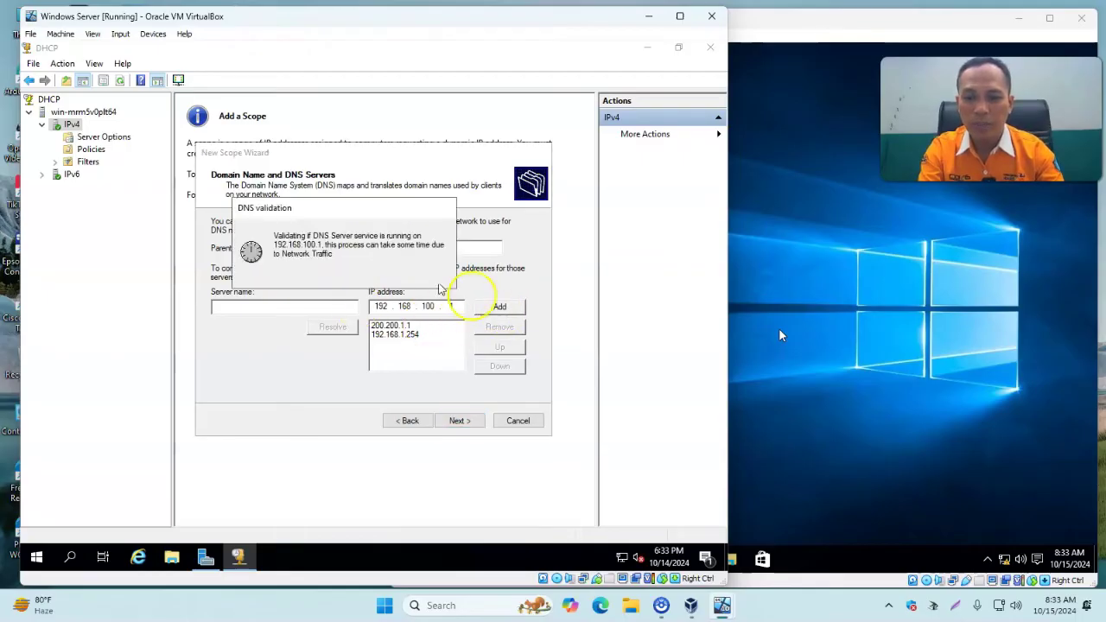
left_click(417, 347)
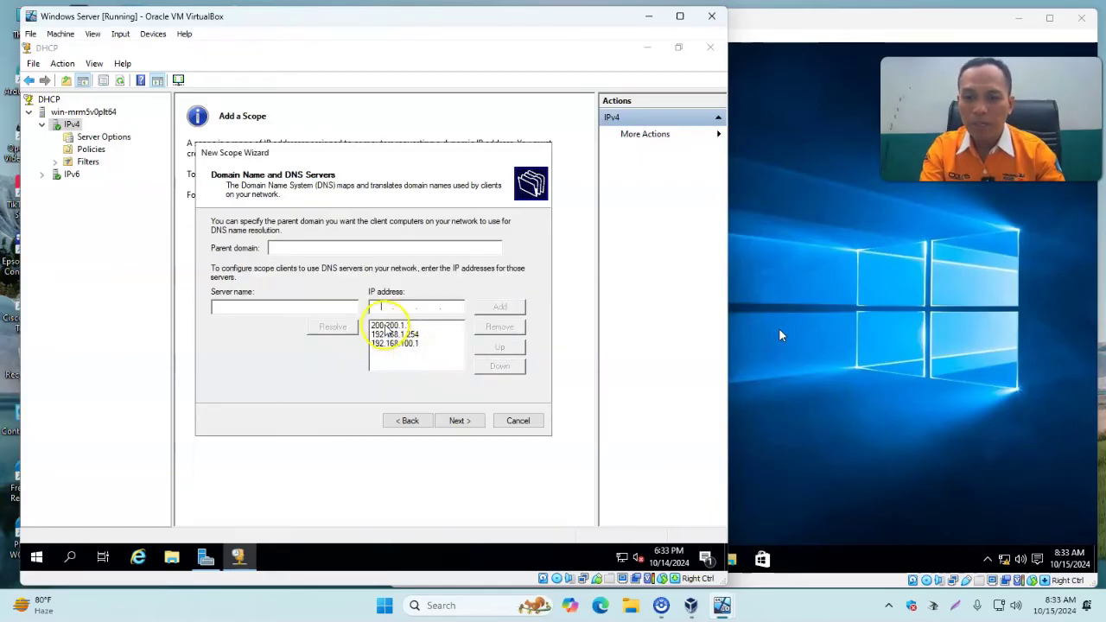
left_click(391, 326)
left_click(499, 327)
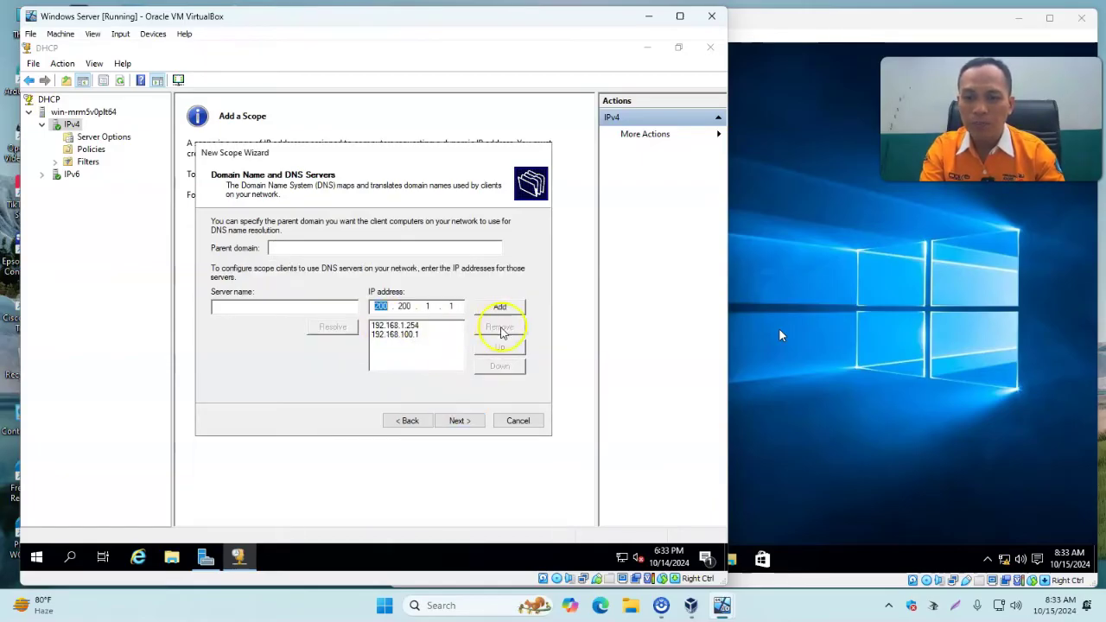
left_click(395, 325)
left_click(484, 327)
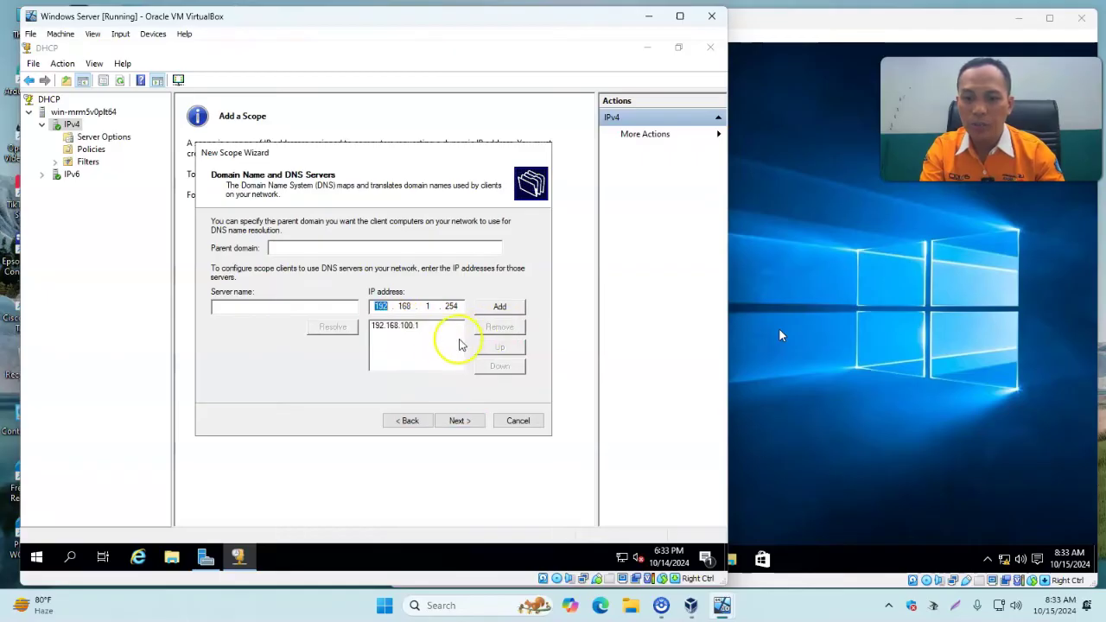
left_click(413, 327)
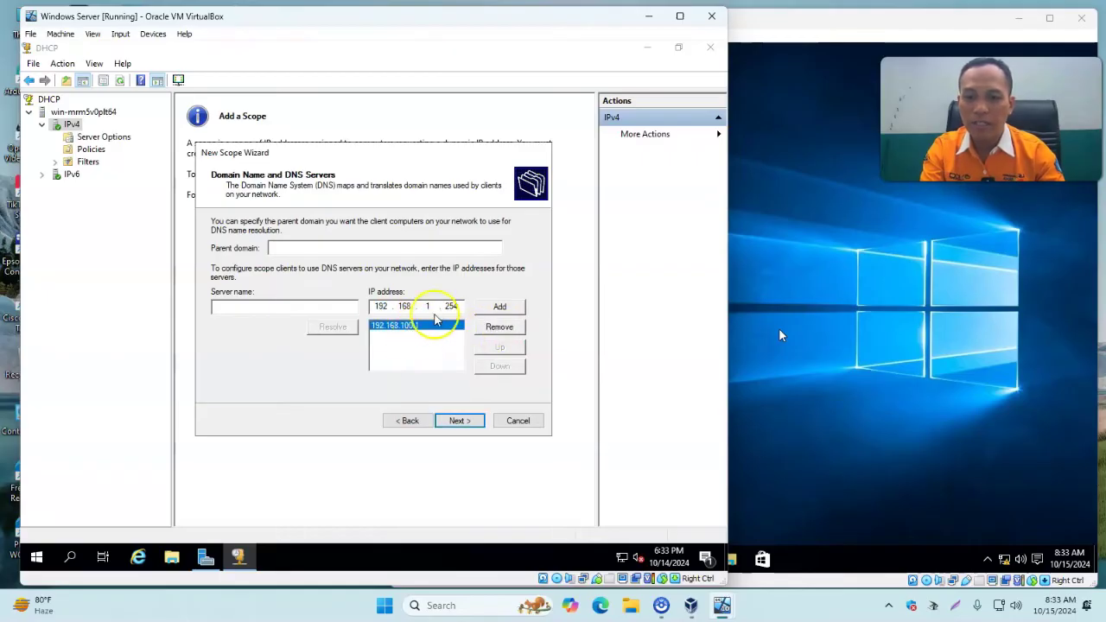
Skip WINS, keep the scope activated, and finish the New Scope Wizard.
left_click(461, 424)
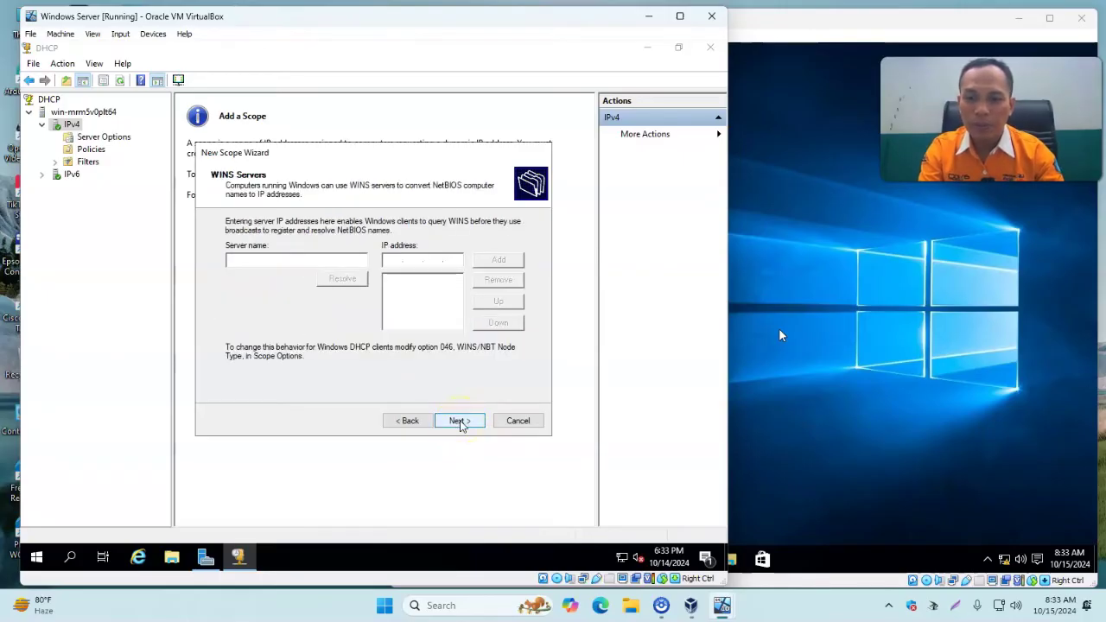
left_click(463, 423)
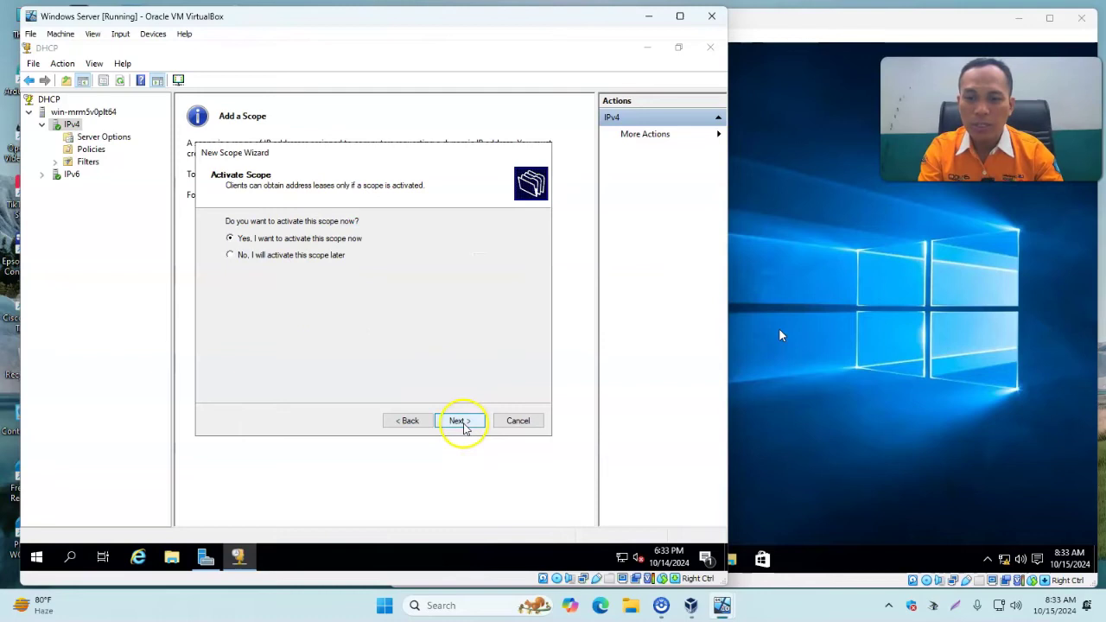
left_click(461, 422)
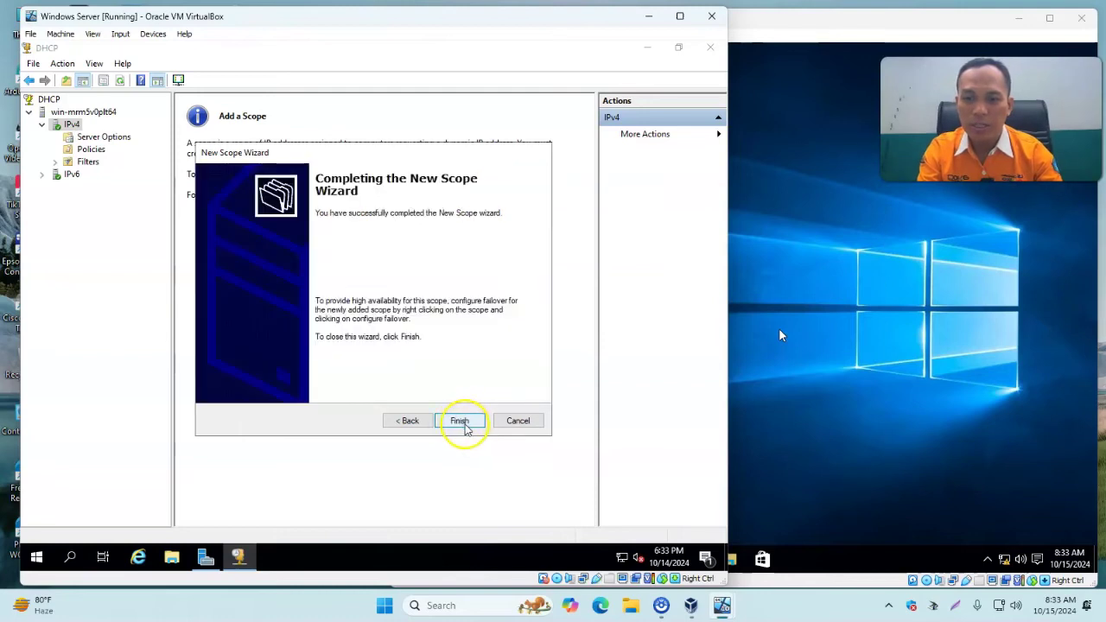
left_click(463, 424)
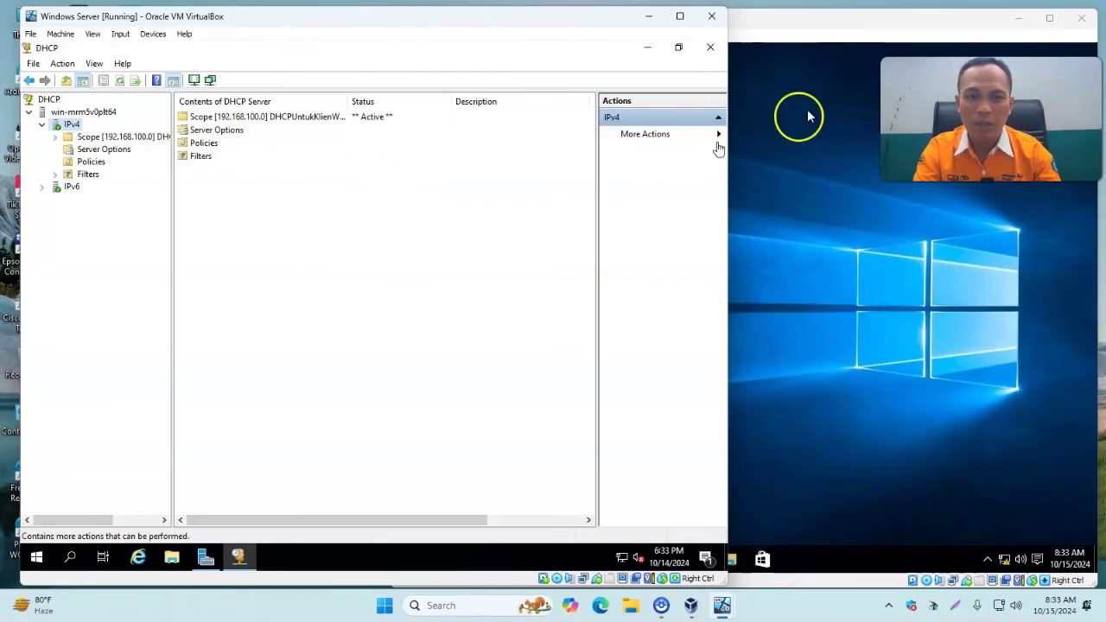
Launch Command Prompt on the Windows 10 client by searching cmd.
left_click(798, 29)
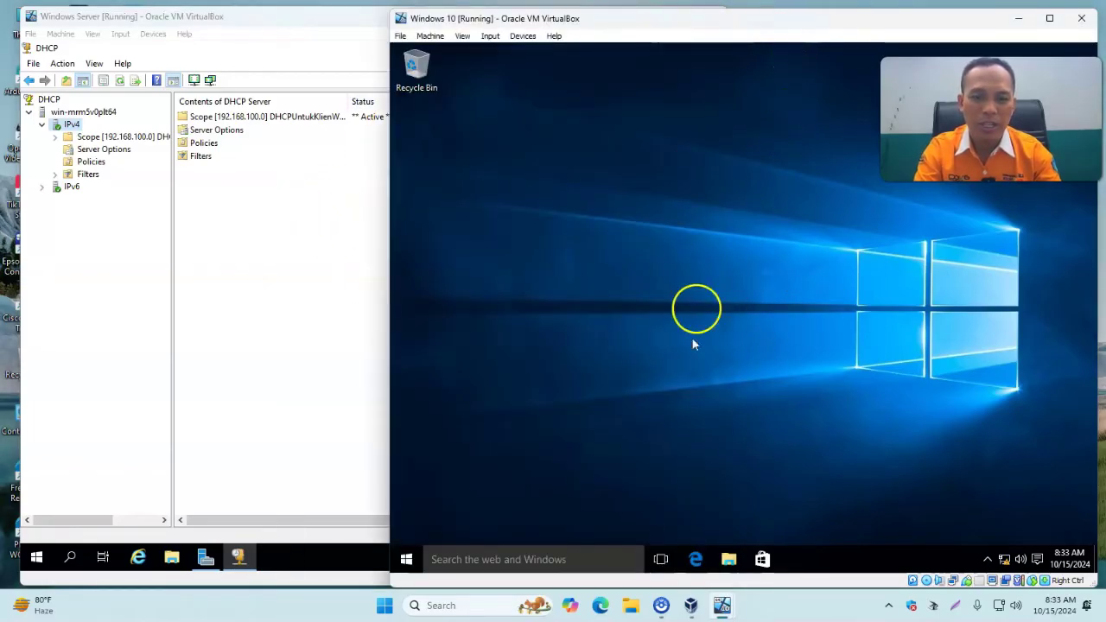
left_click(482, 558)
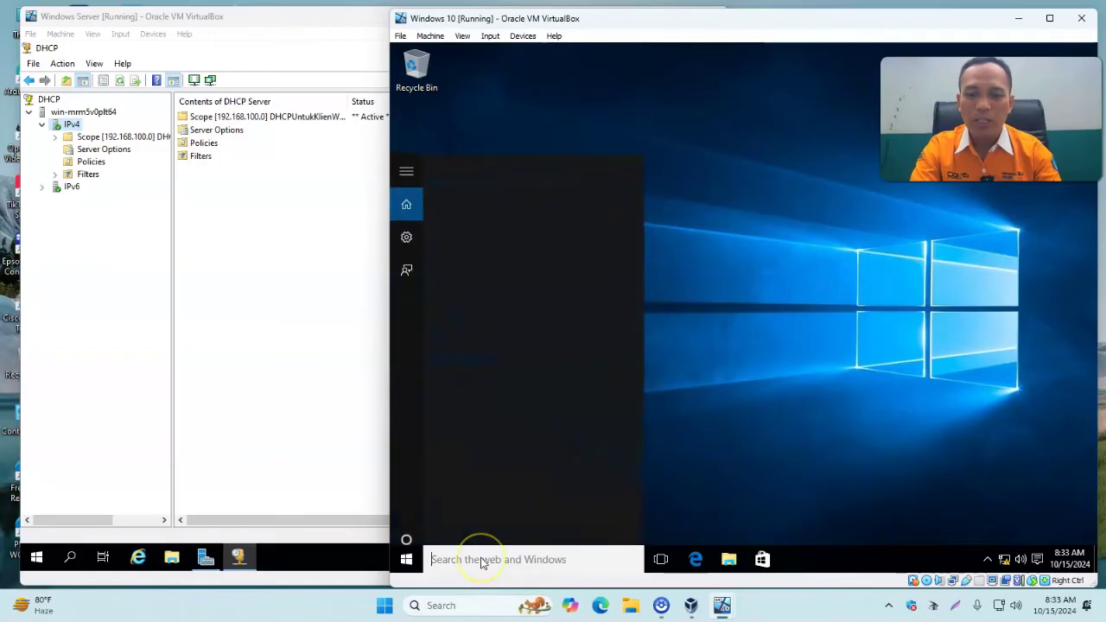
type("cmd")
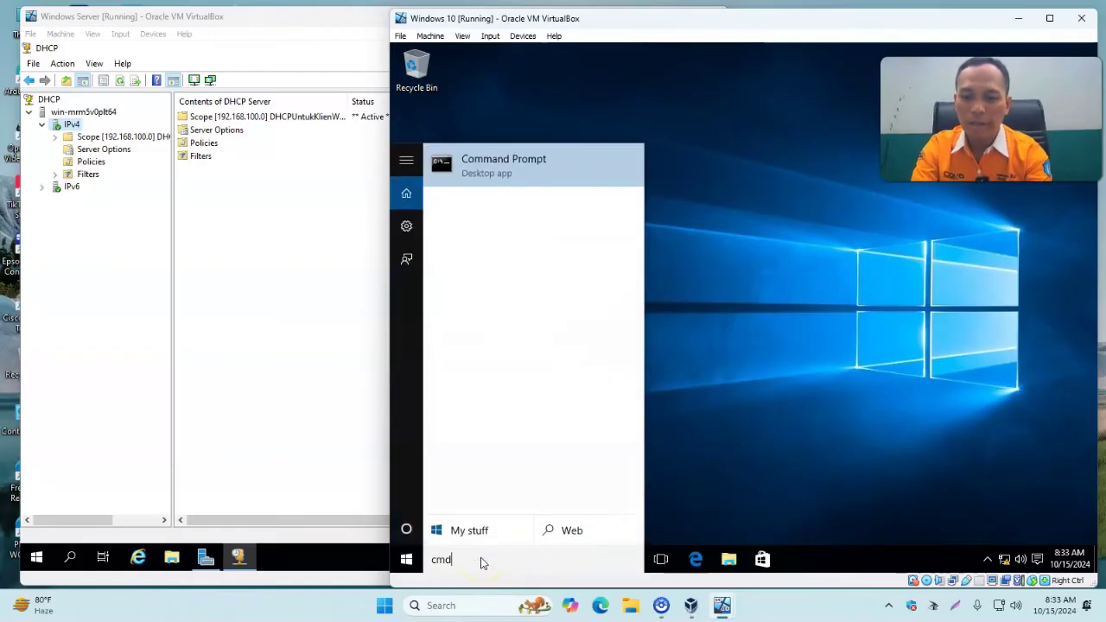
key("Return")
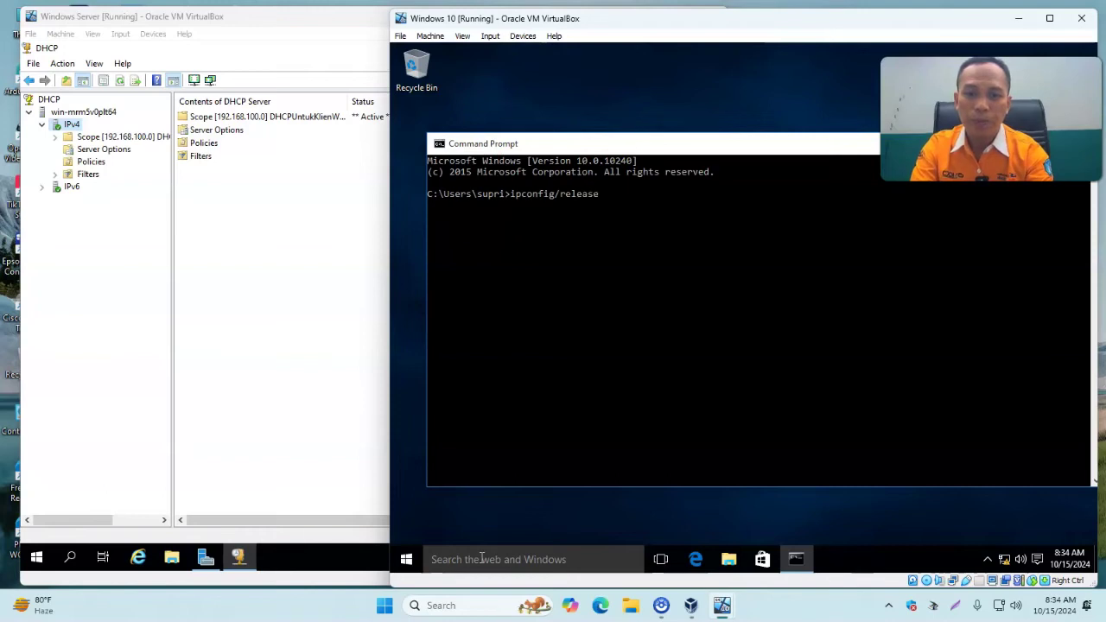
Run ipconfig/release, ipconfig/renew and ipconfig/all to obtain 192.168.100.11 from DHCP.
key("Return")
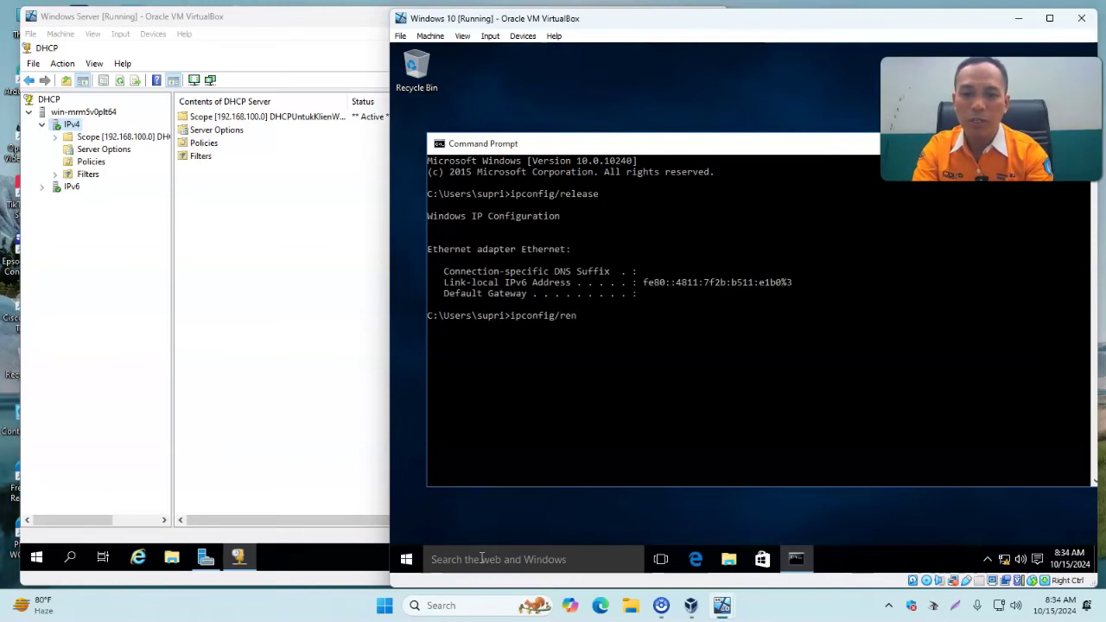
key("Return")
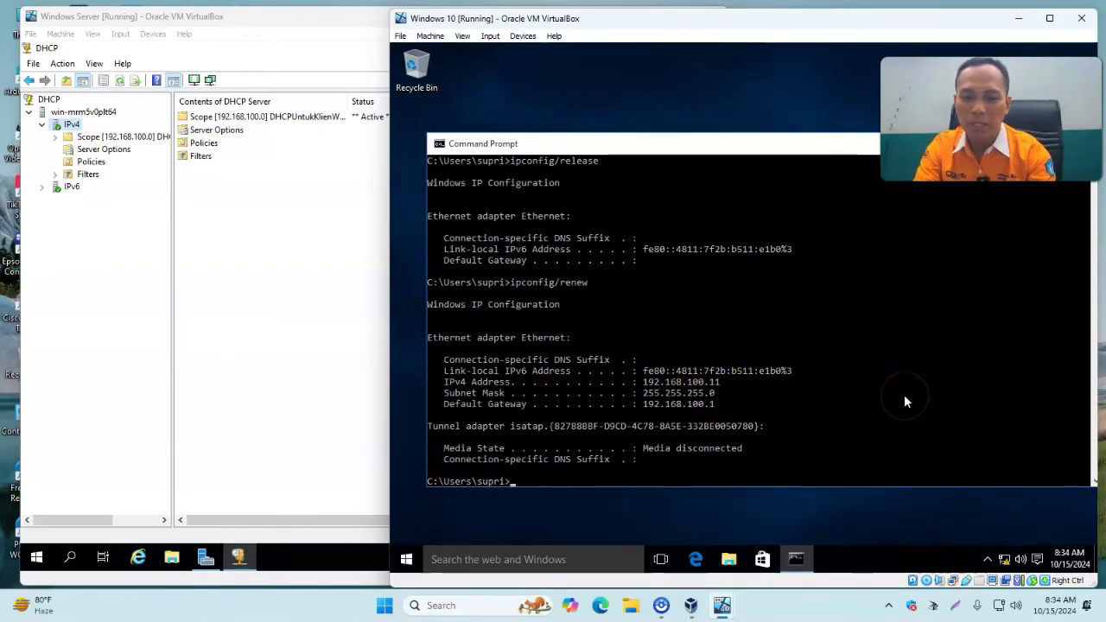
type("ipconfig/all")
key("Return")
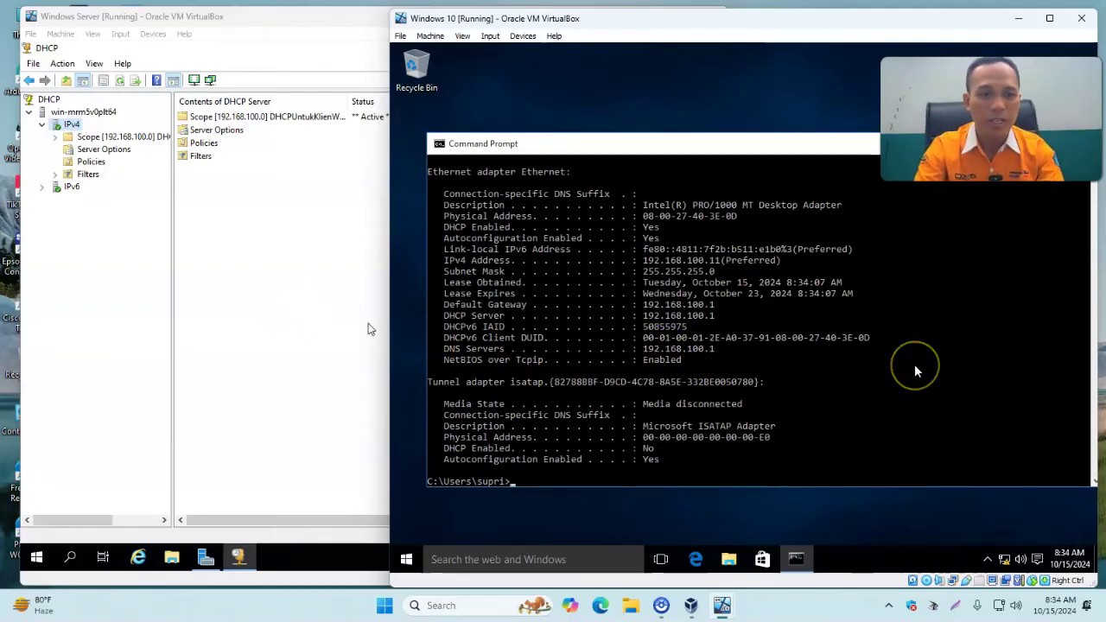
left_click(289, 251)
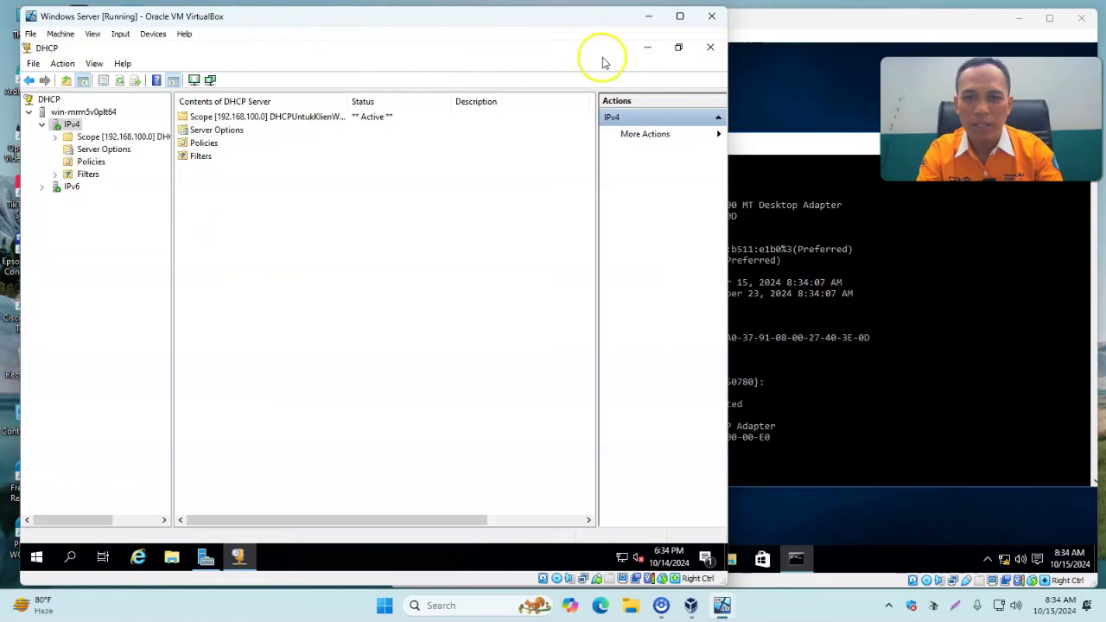
Close the DHCP console and select the DNS Server role with its management tools.
left_click(711, 47)
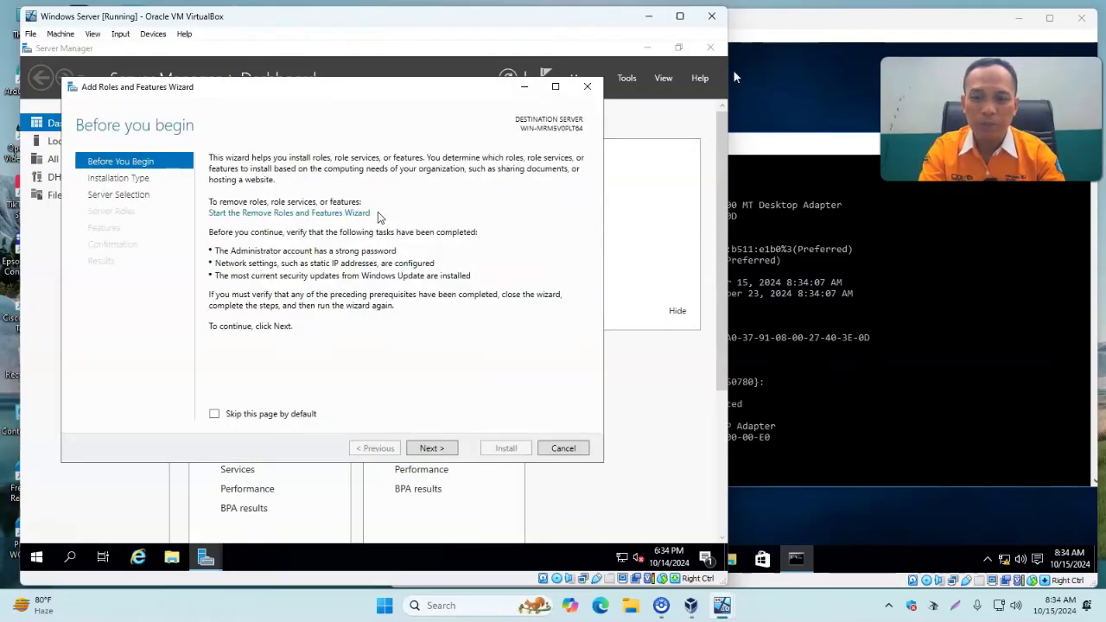
left_click(434, 450)
left_click(440, 449)
left_click(445, 450)
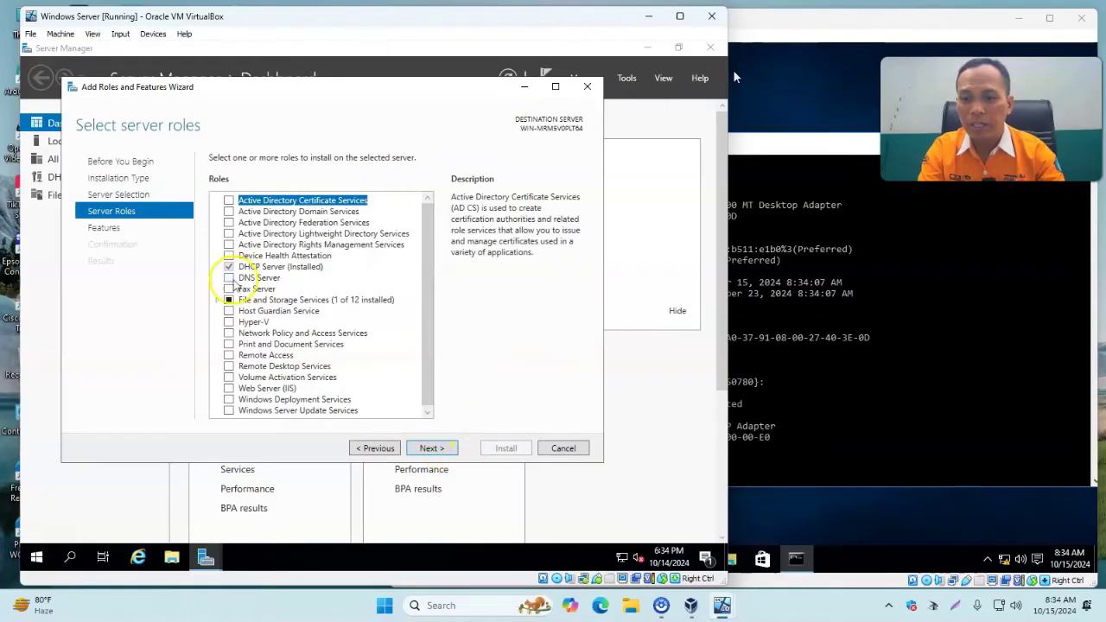
left_click(229, 278)
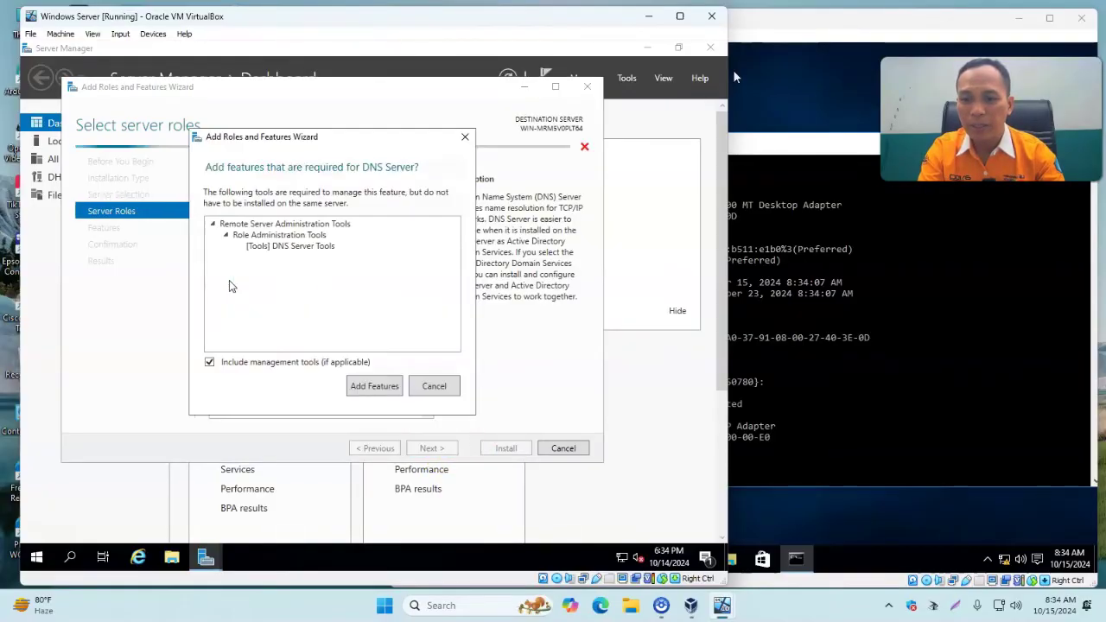
left_click(377, 386)
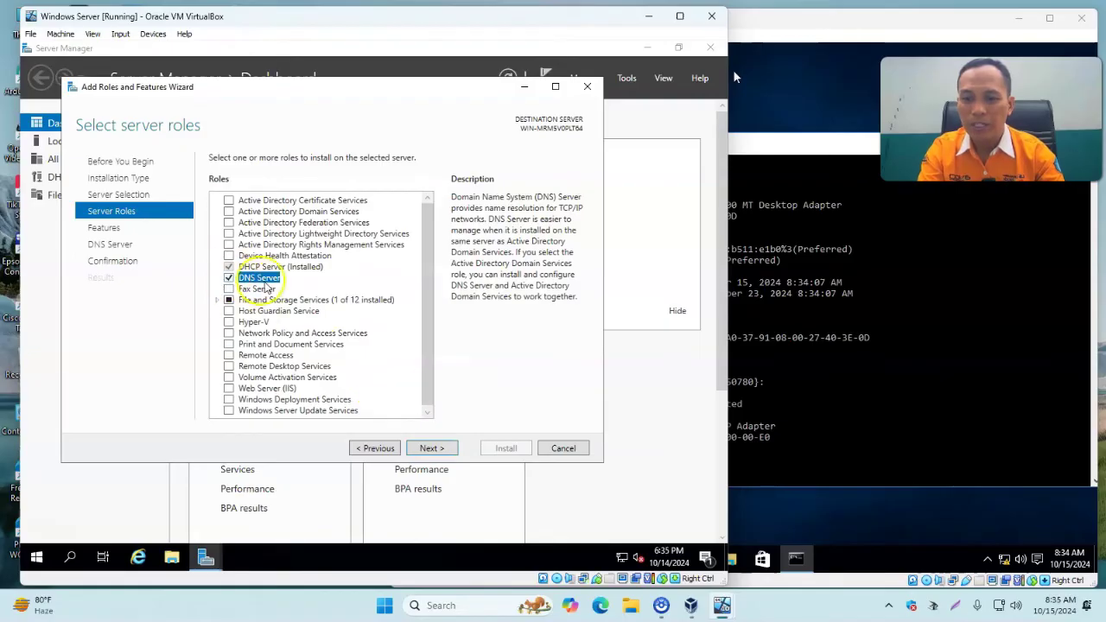
Proceed through the remaining wizard pages and install the DNS Server role.
left_click(432, 449)
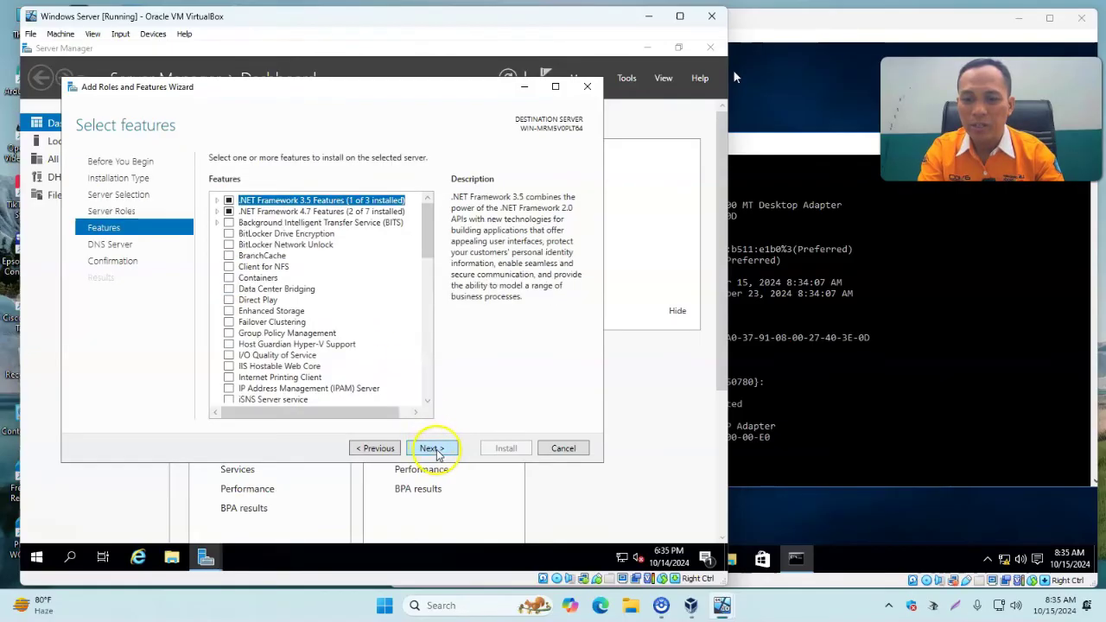
left_click(436, 451)
left_click(432, 449)
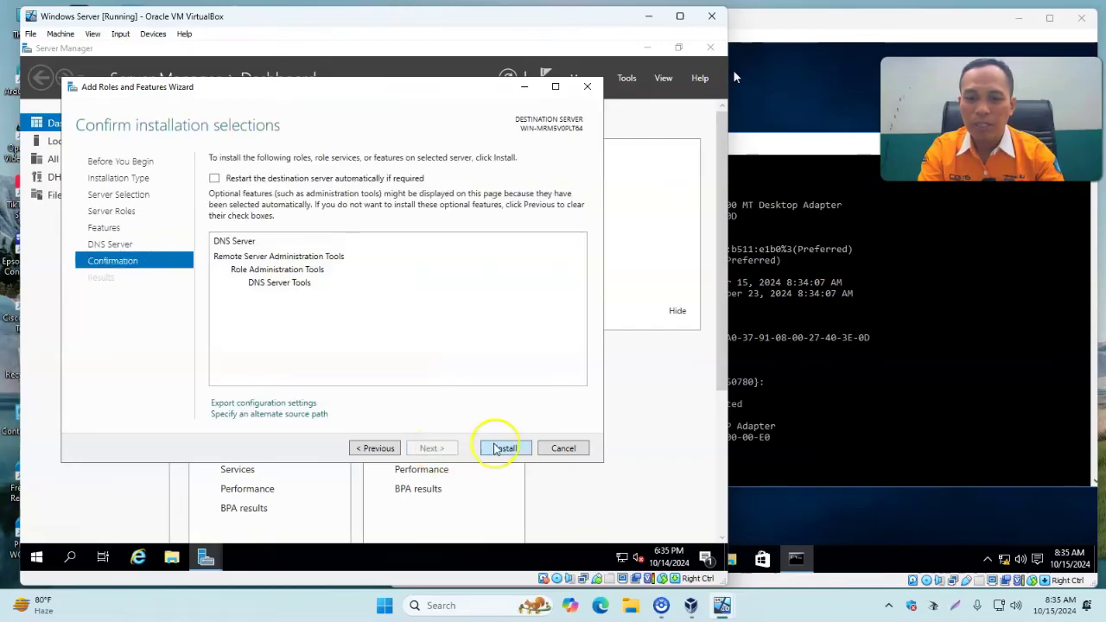
left_click(503, 449)
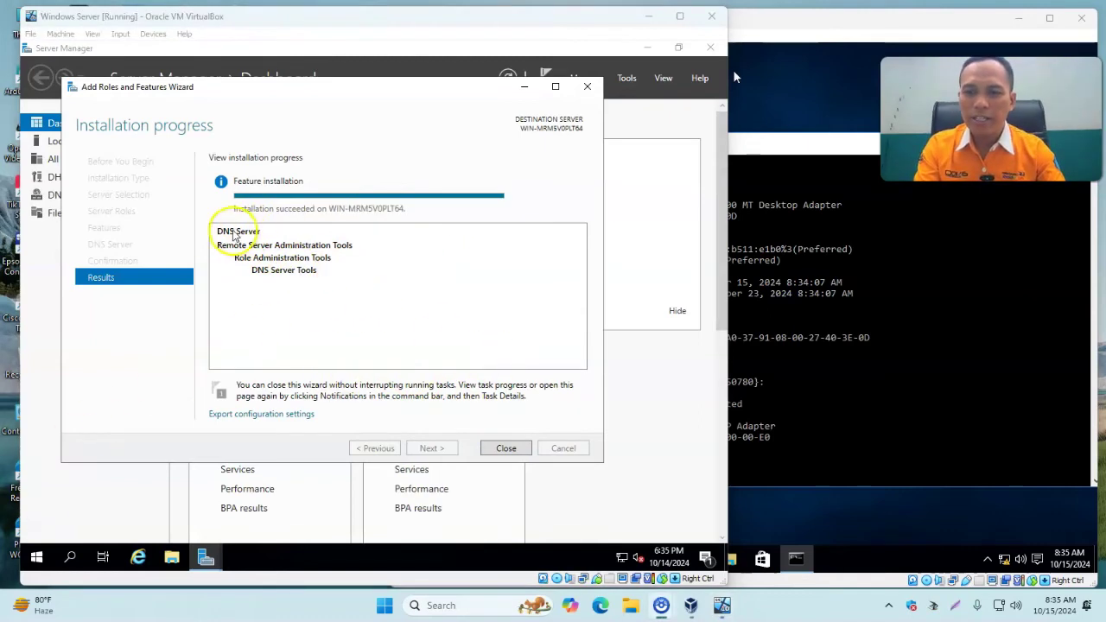
left_click(506, 448)
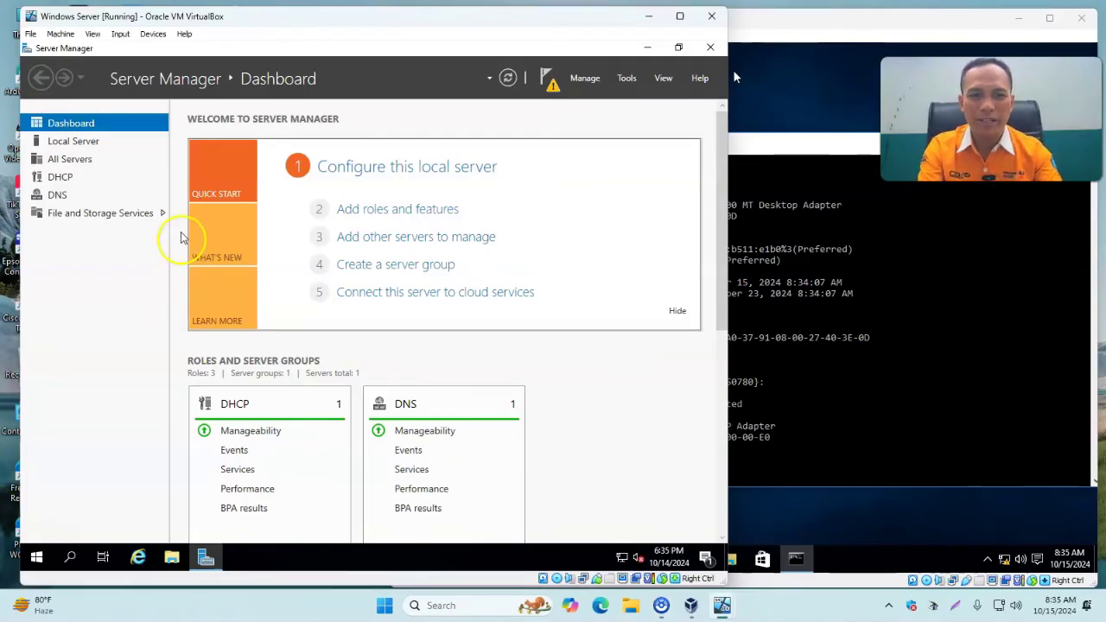
left_click(627, 79)
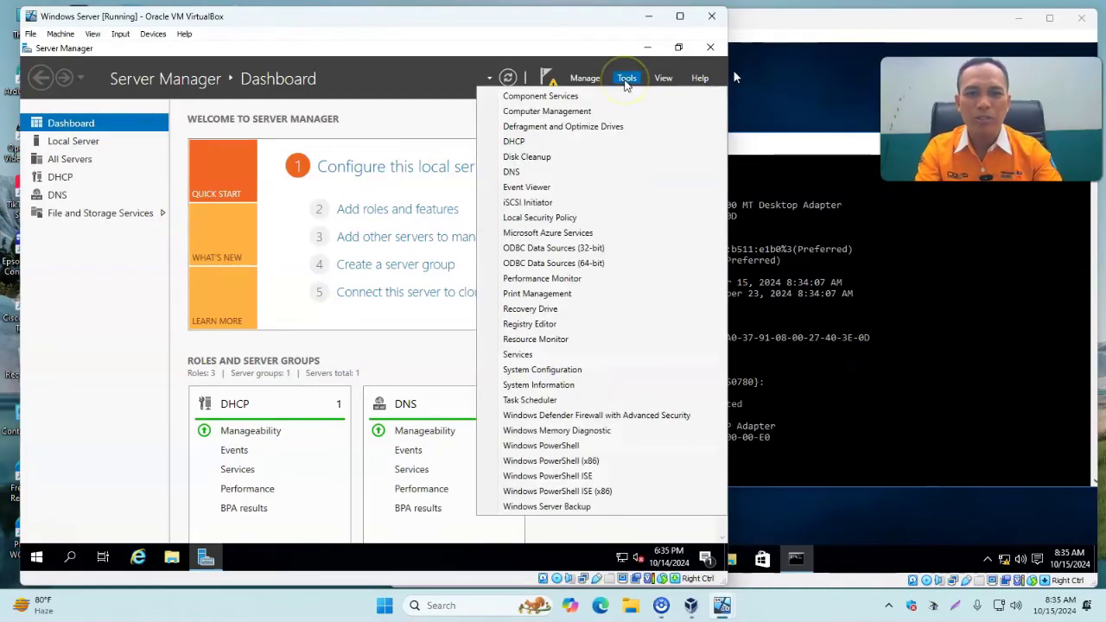
In DNS Manager, add 8.8.4.4 after 8.8.8.8 to WIN-MRM5V0PLT64's forwarders and apply.
left_click(540, 173)
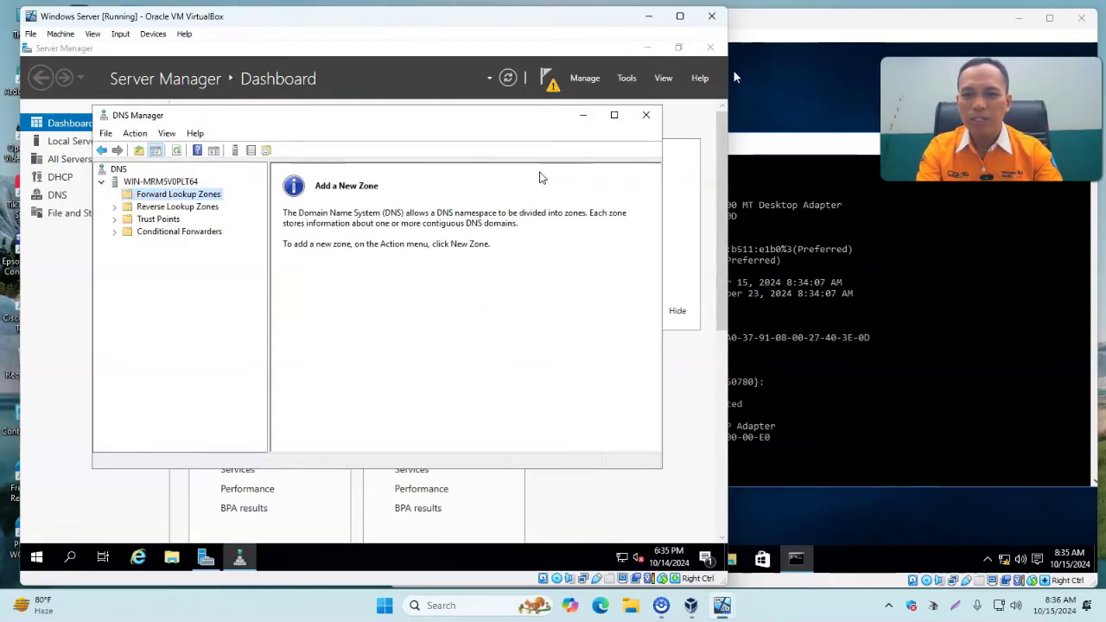
left_click(157, 181)
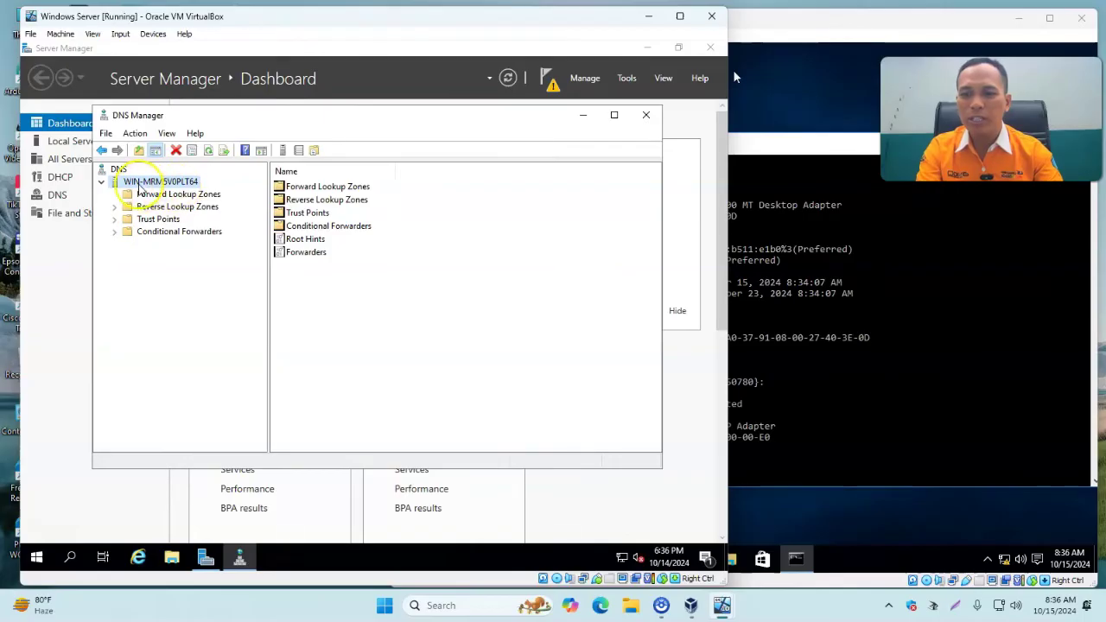
right_click(141, 185)
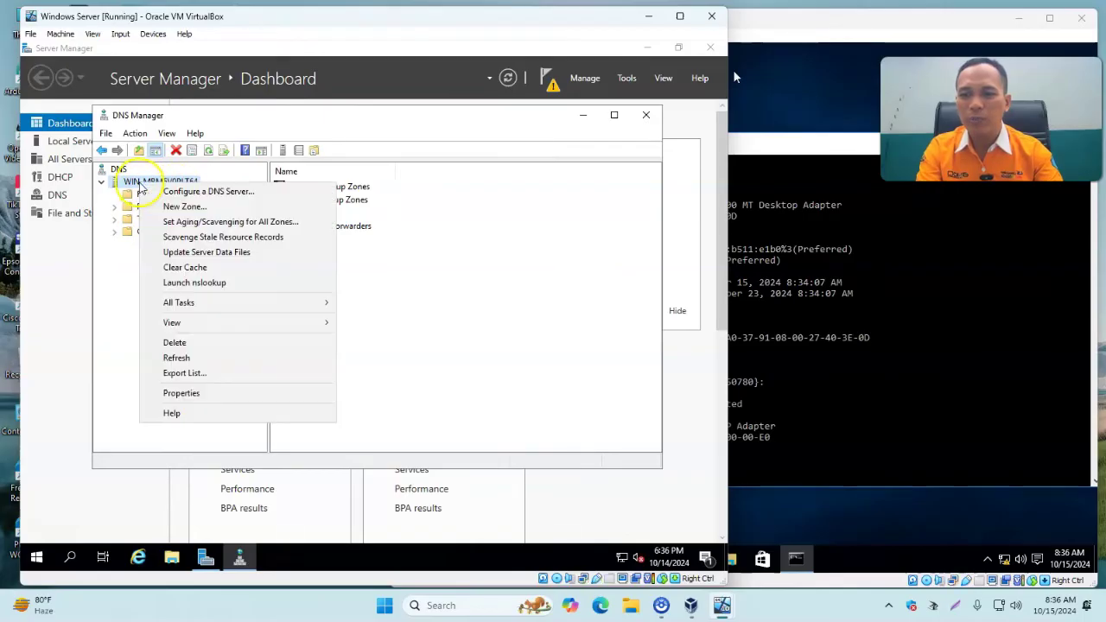
left_click(223, 396)
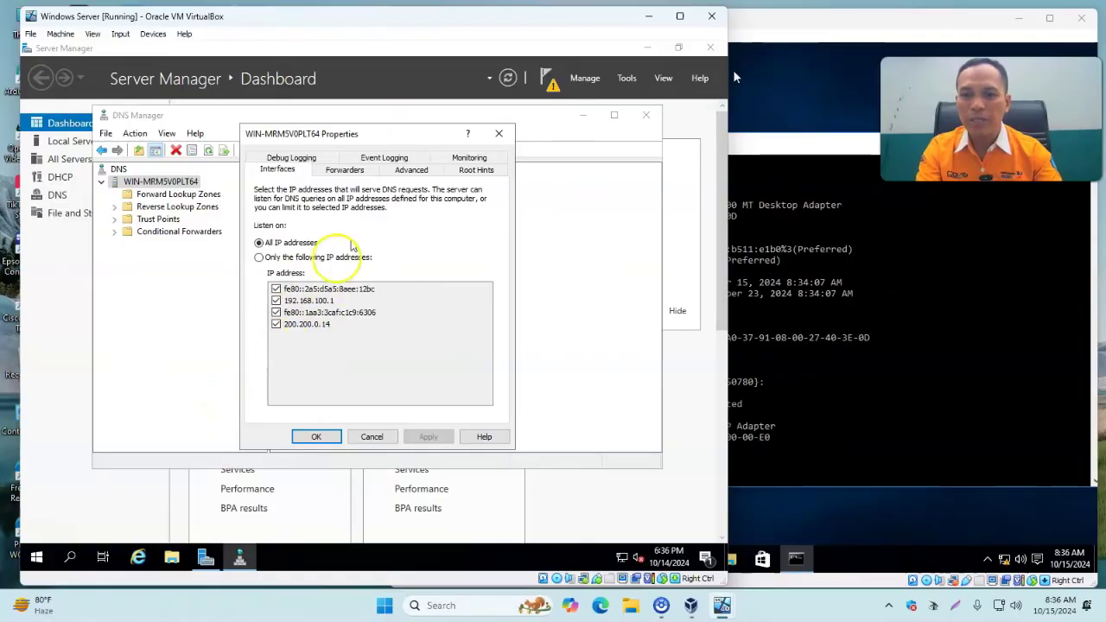
left_click(342, 171)
left_click(278, 254)
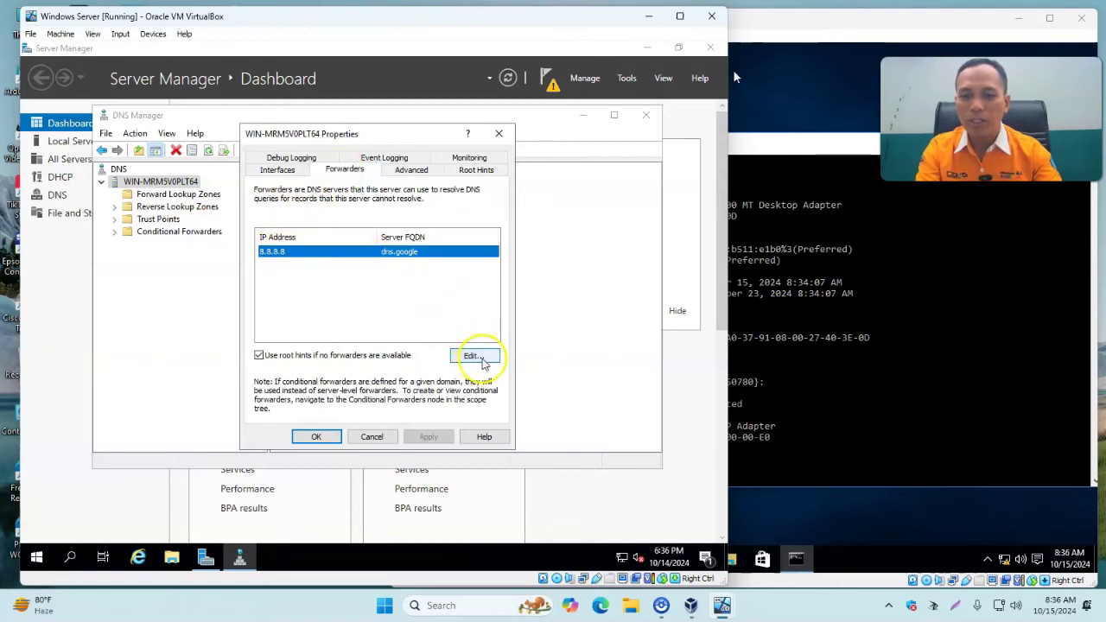
left_click(472, 358)
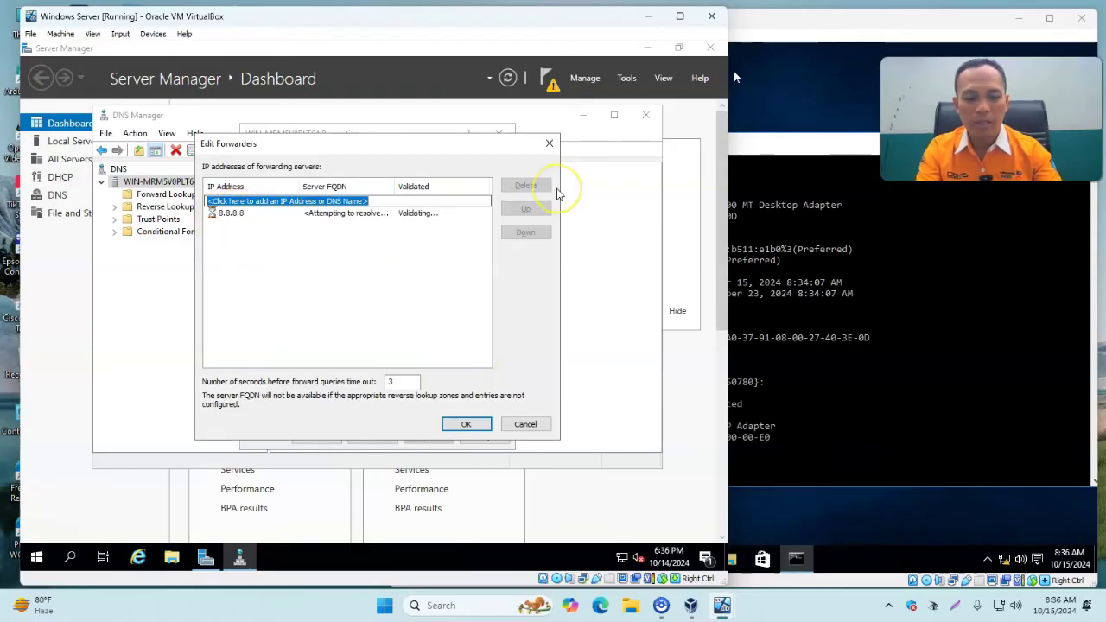
type("8.8.4.4")
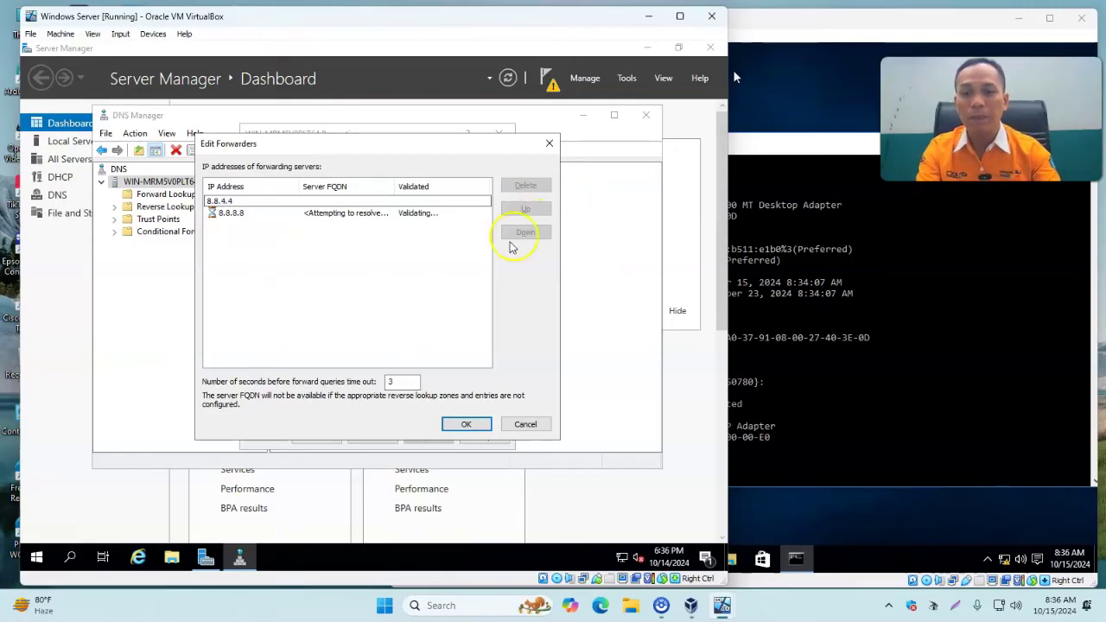
left_click(313, 244)
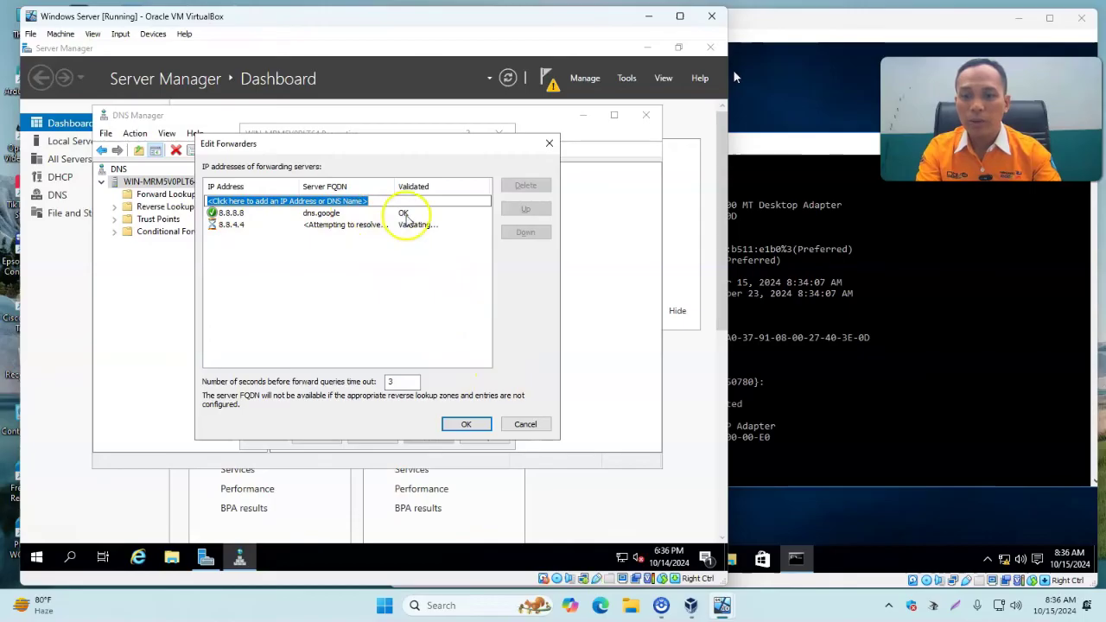
left_click(468, 424)
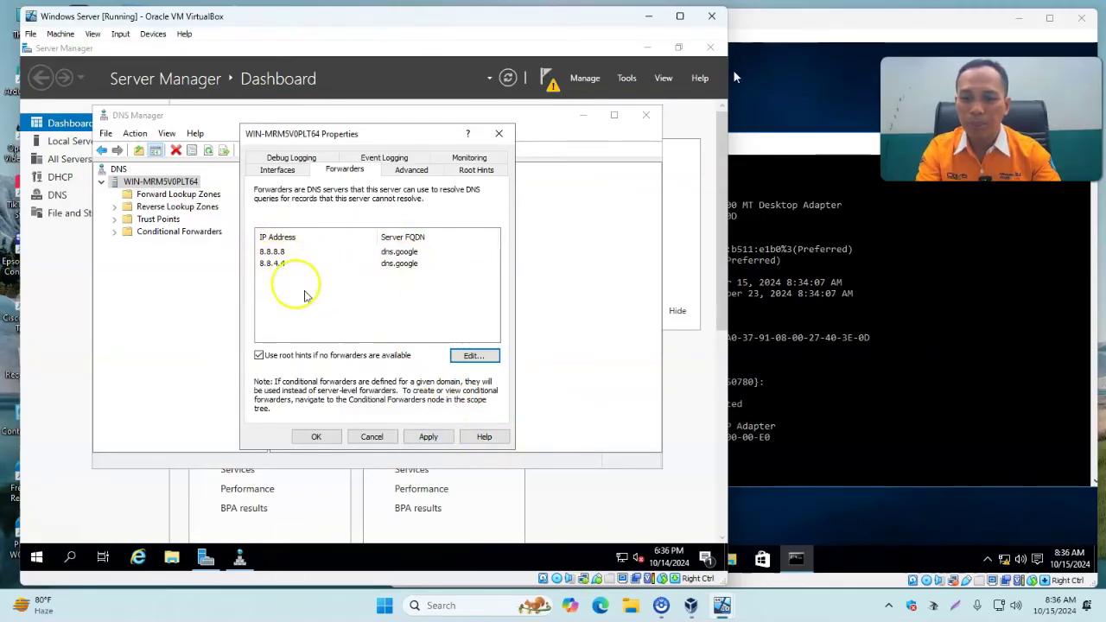
left_click(439, 441)
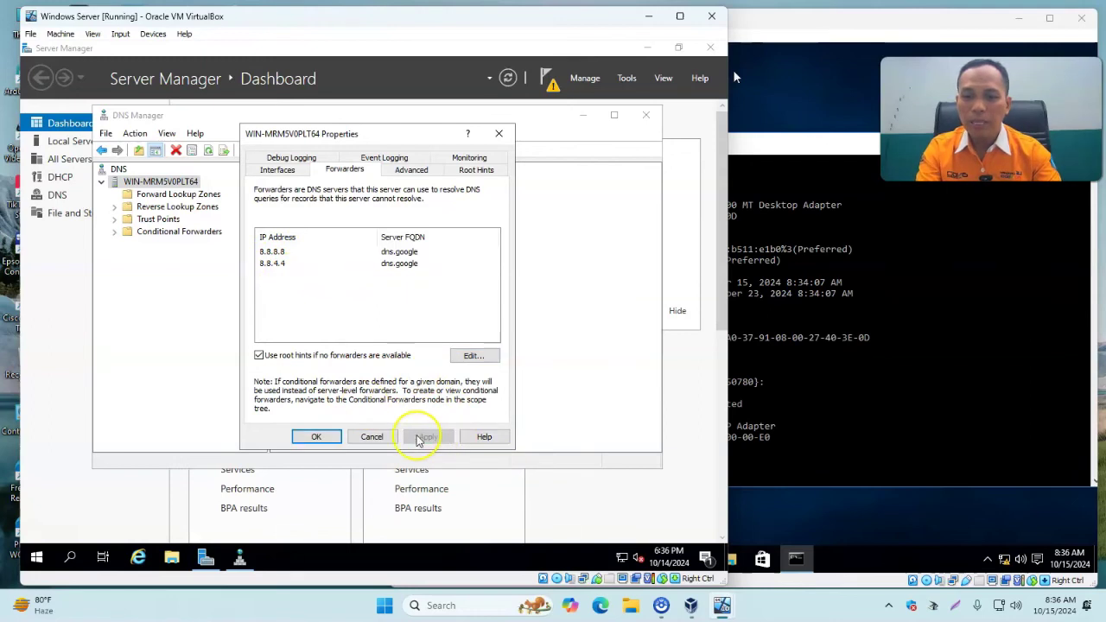
left_click(318, 436)
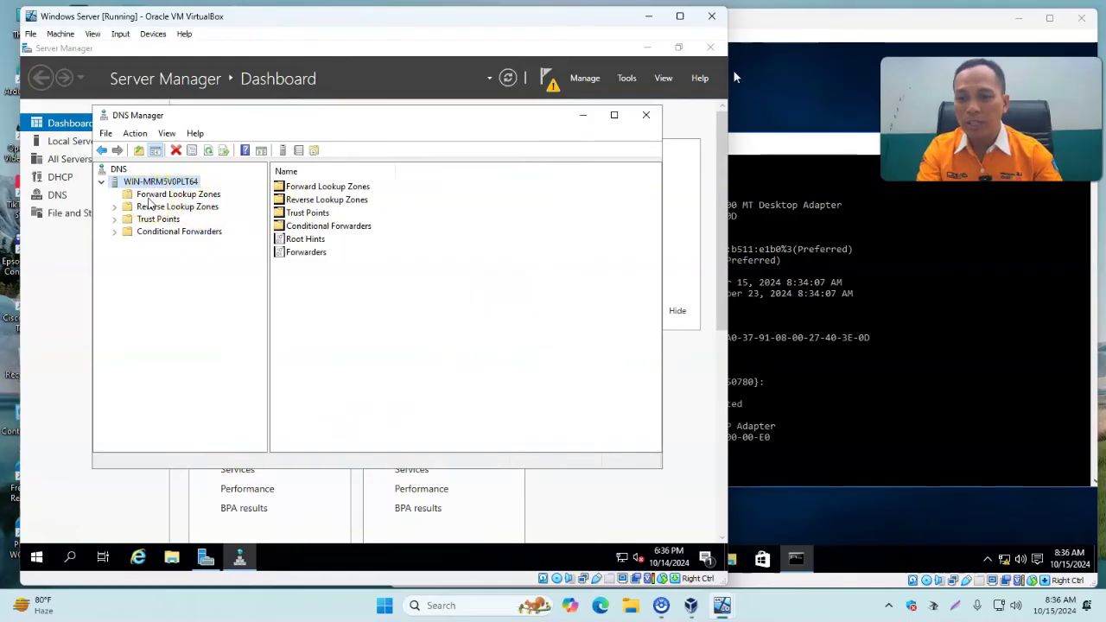
Start a new primary forward lookup zone named supriadi.net.
left_click(147, 197)
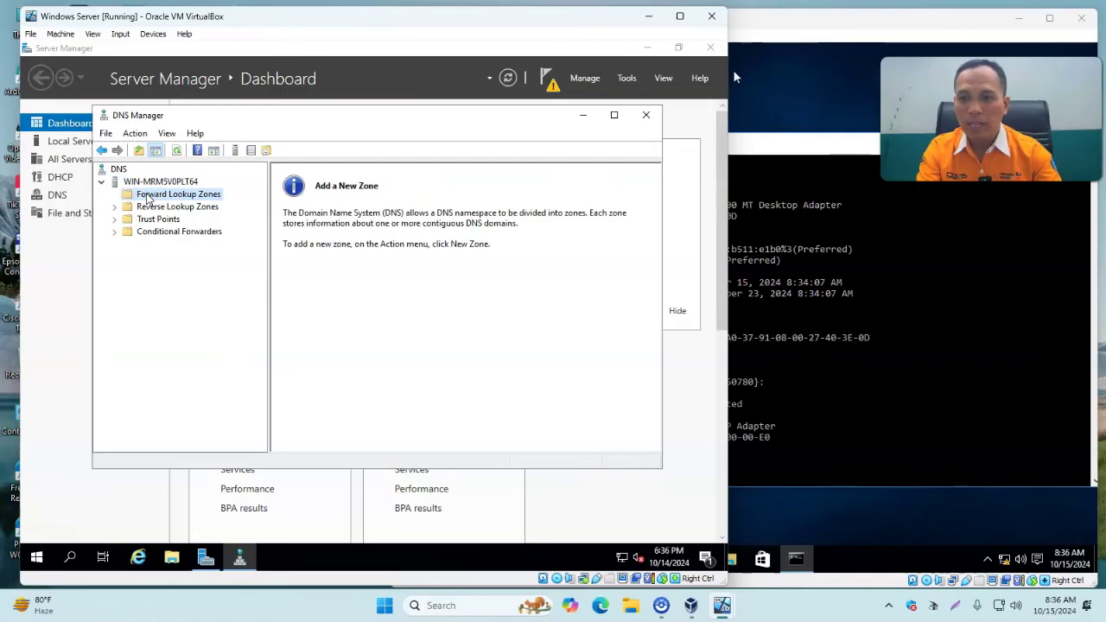
right_click(148, 200)
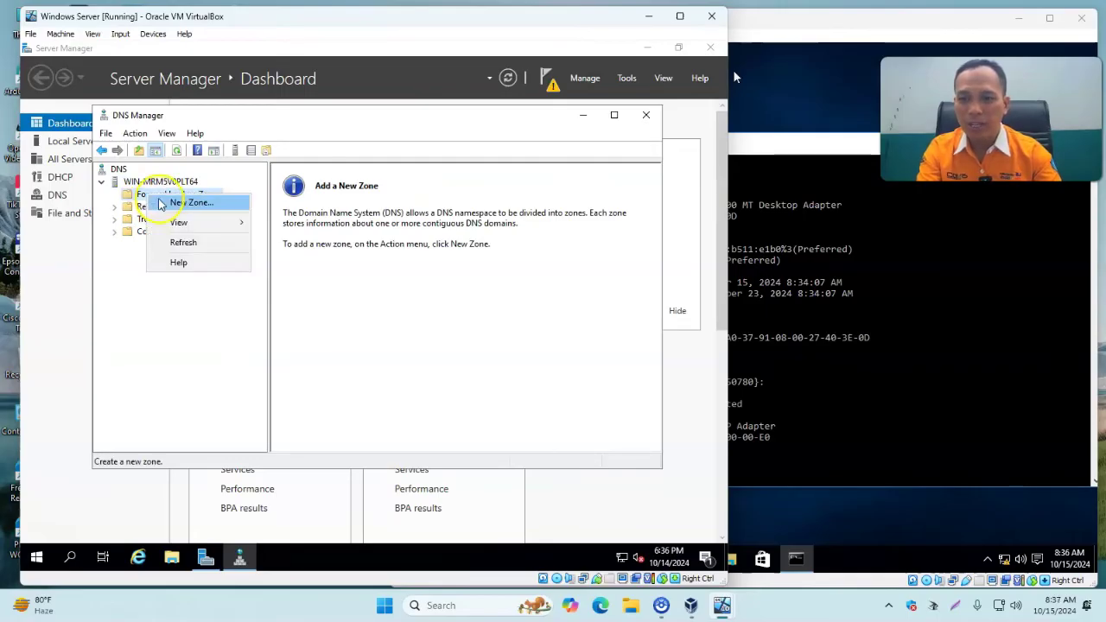
left_click(201, 206)
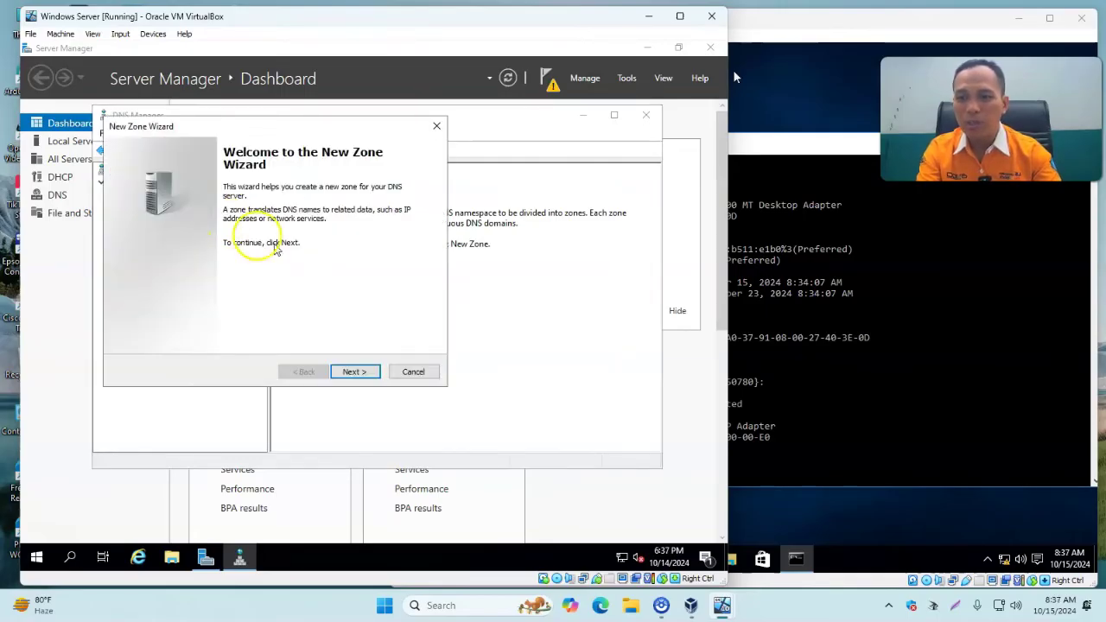
left_click(359, 374)
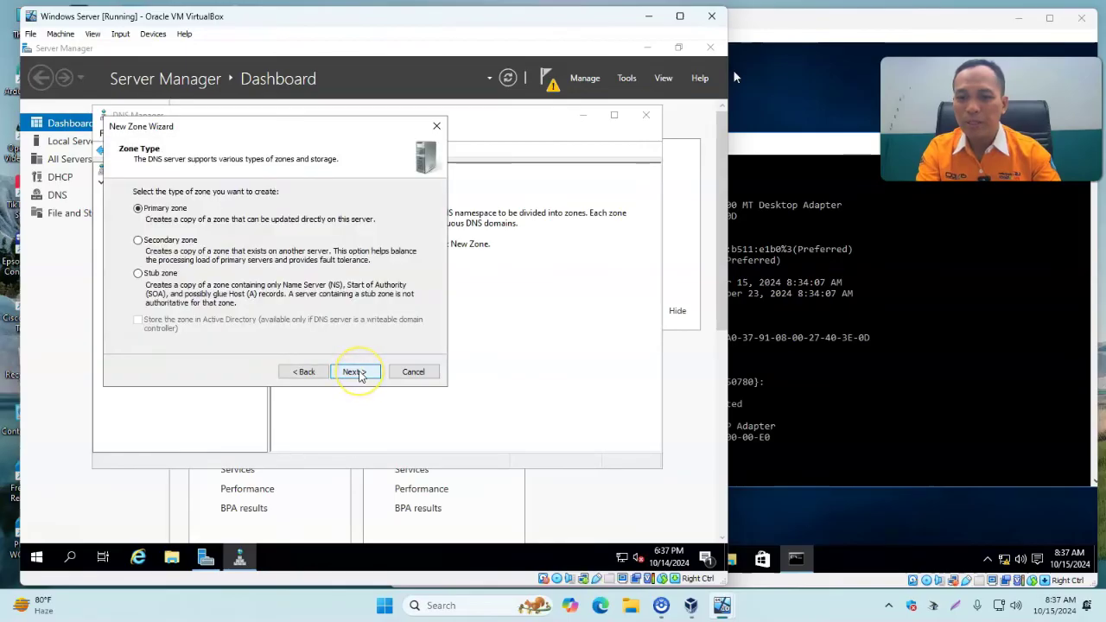
left_click(359, 373)
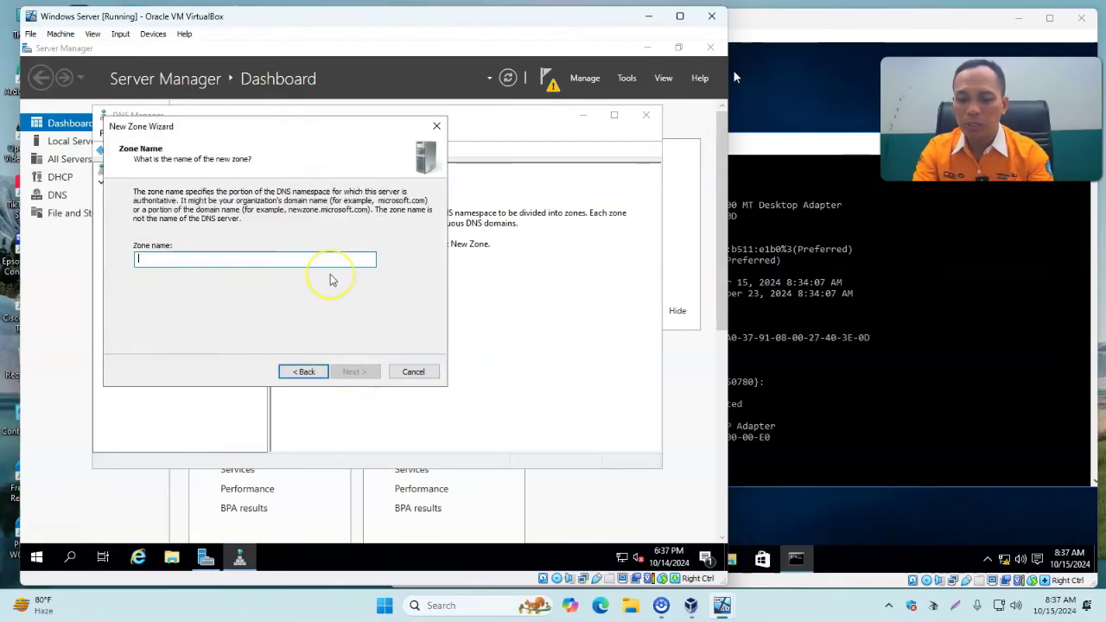
type("supriadi.net")
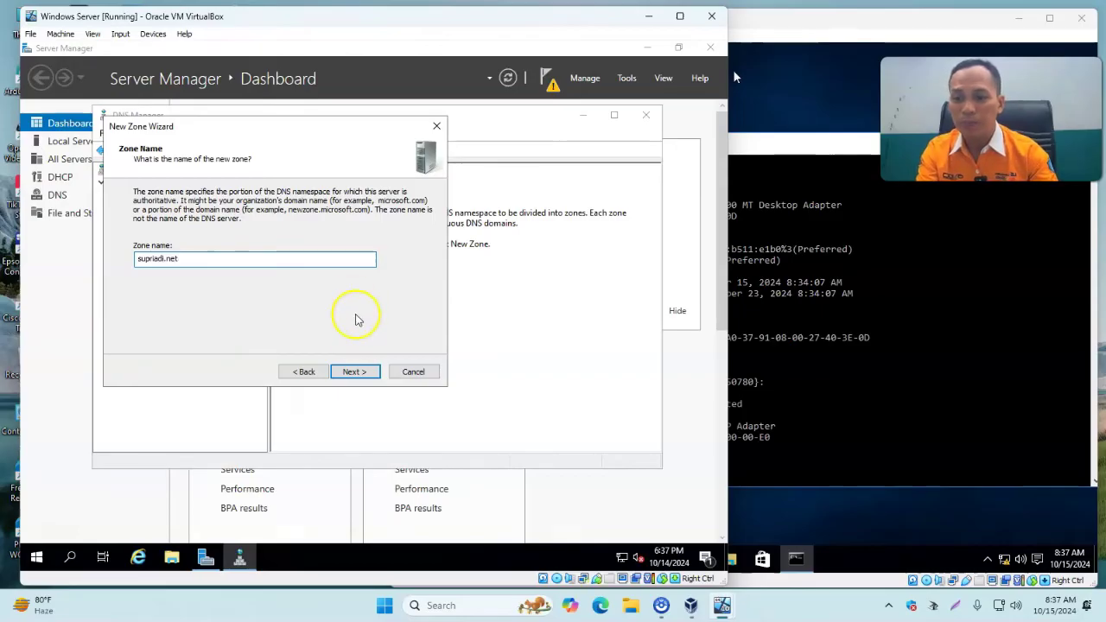
left_click(357, 373)
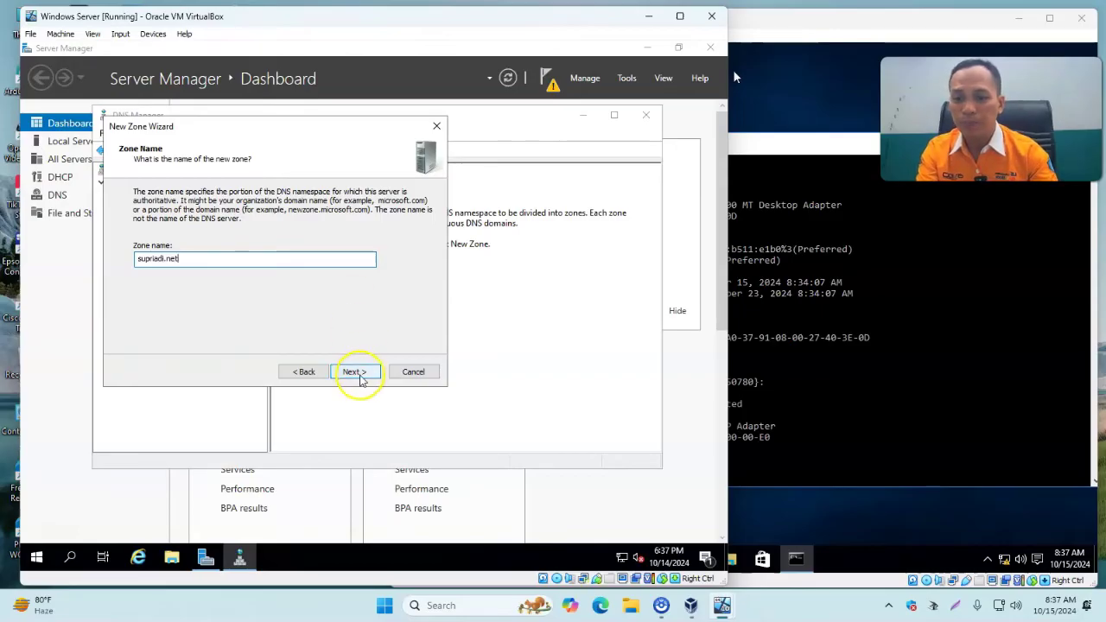
Keep the default zone file and no dynamic updates, finish, and view supriadi.net's records.
left_click(355, 373)
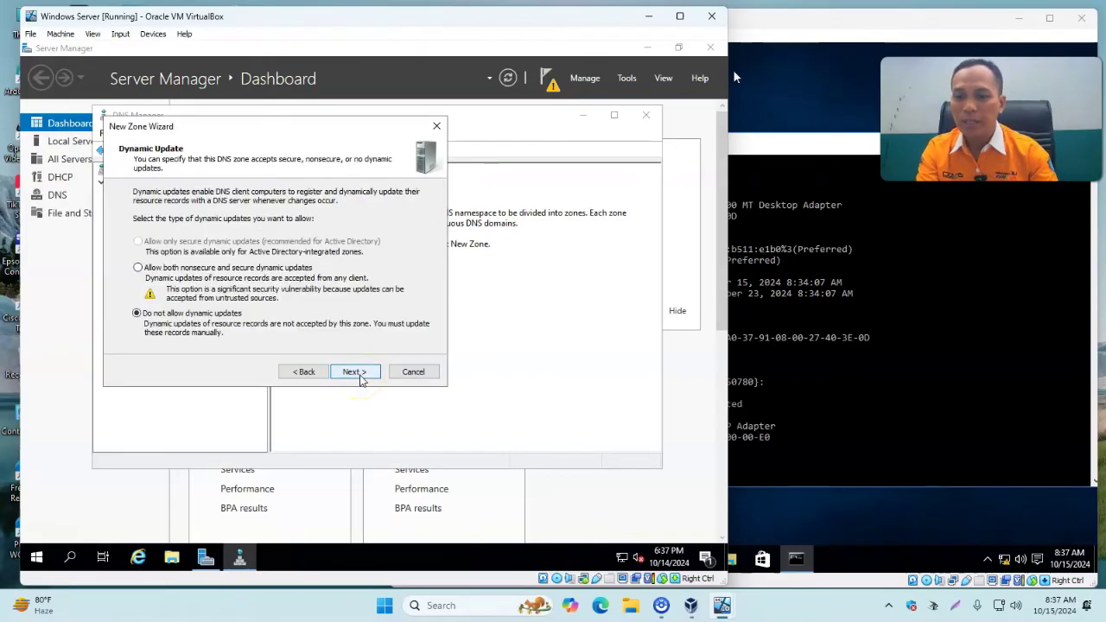
left_click(355, 373)
left_click(355, 372)
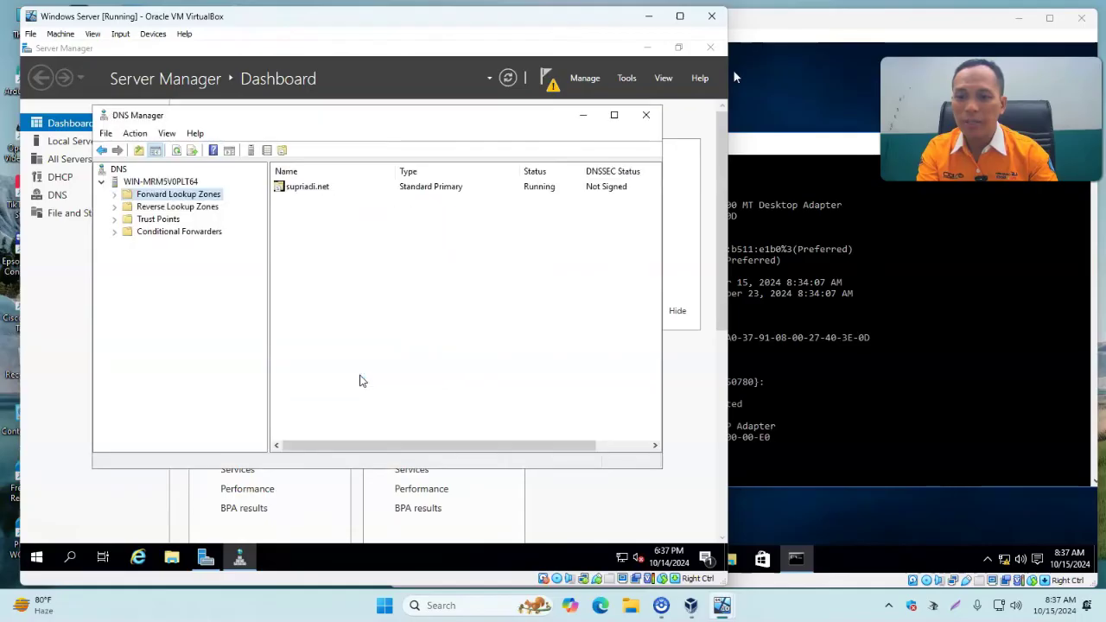
left_click(114, 195)
left_click(170, 207)
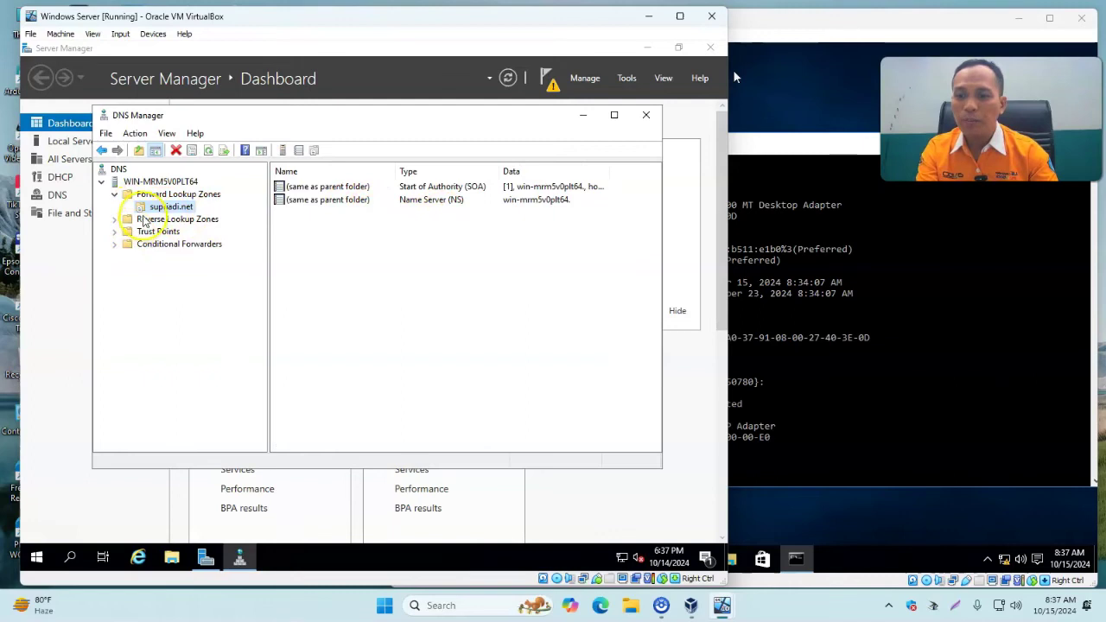
left_click(145, 220)
Start a new primary IPv4 reverse lookup zone for network ID 192.168.100.
right_click(144, 222)
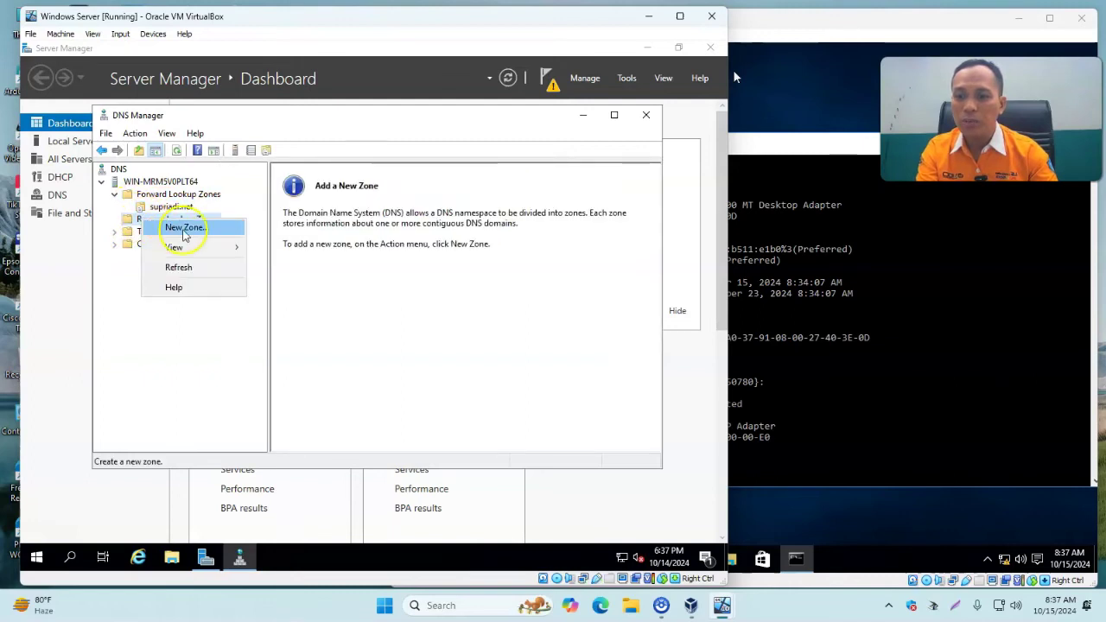
left_click(184, 229)
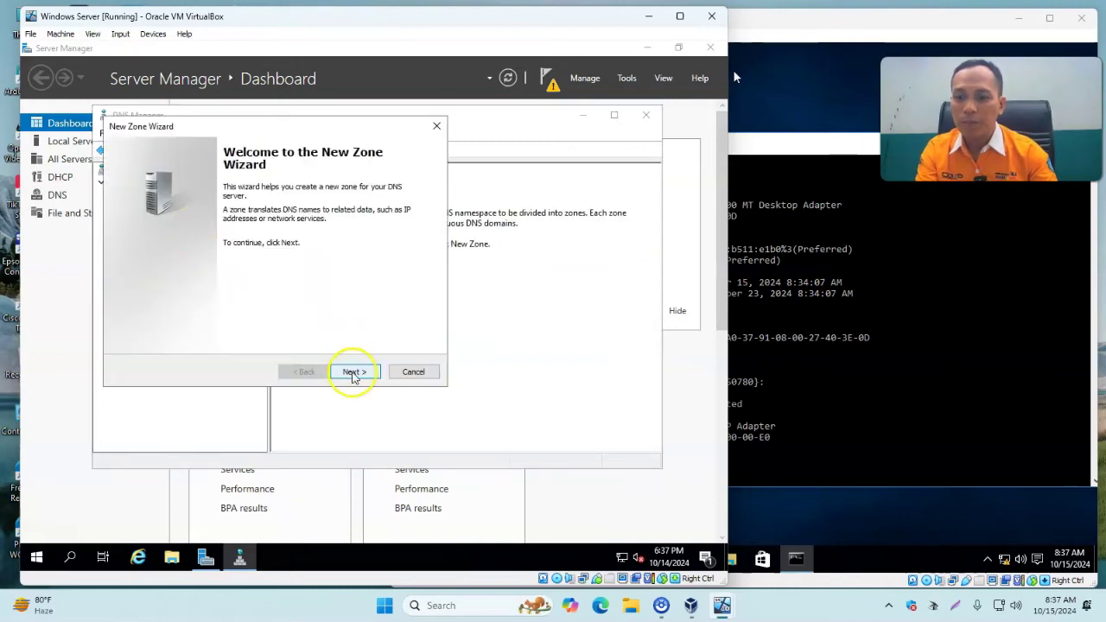
left_click(352, 375)
left_click(352, 375)
left_click(352, 373)
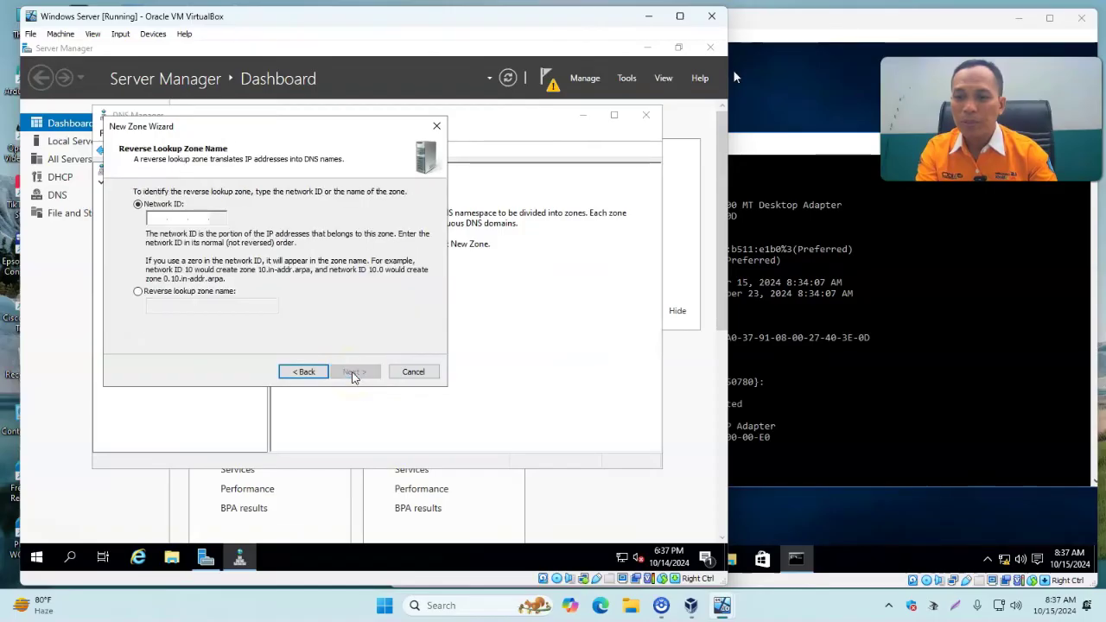
type("192 .168 .100 .")
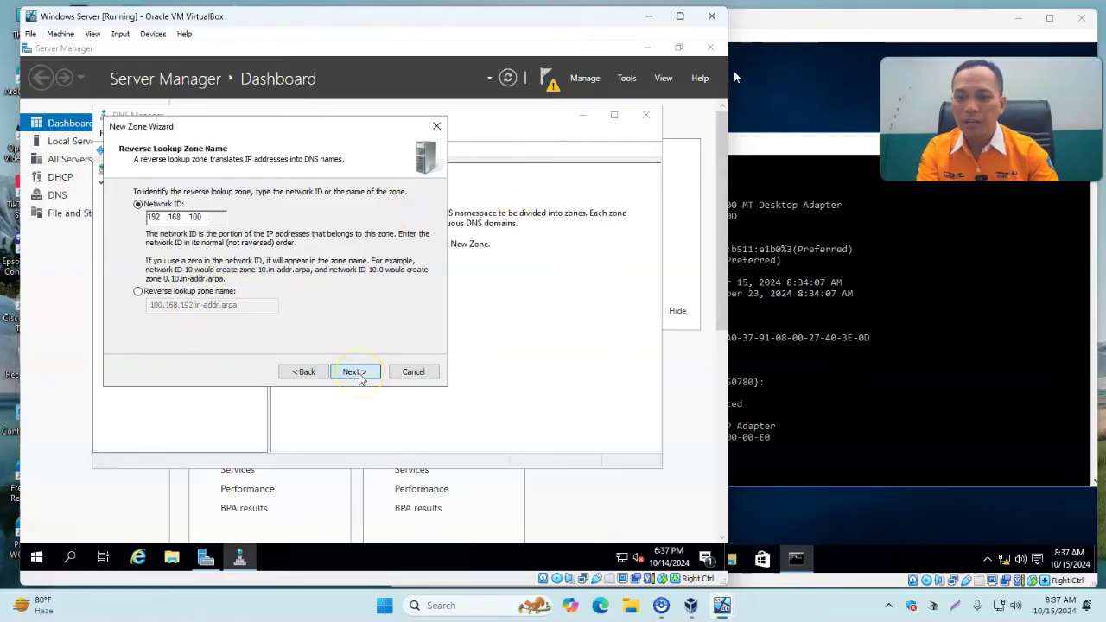
left_click(359, 377)
Keep the default zone file and no dynamic updates, finish, then show supriadi.net's records.
left_click(360, 377)
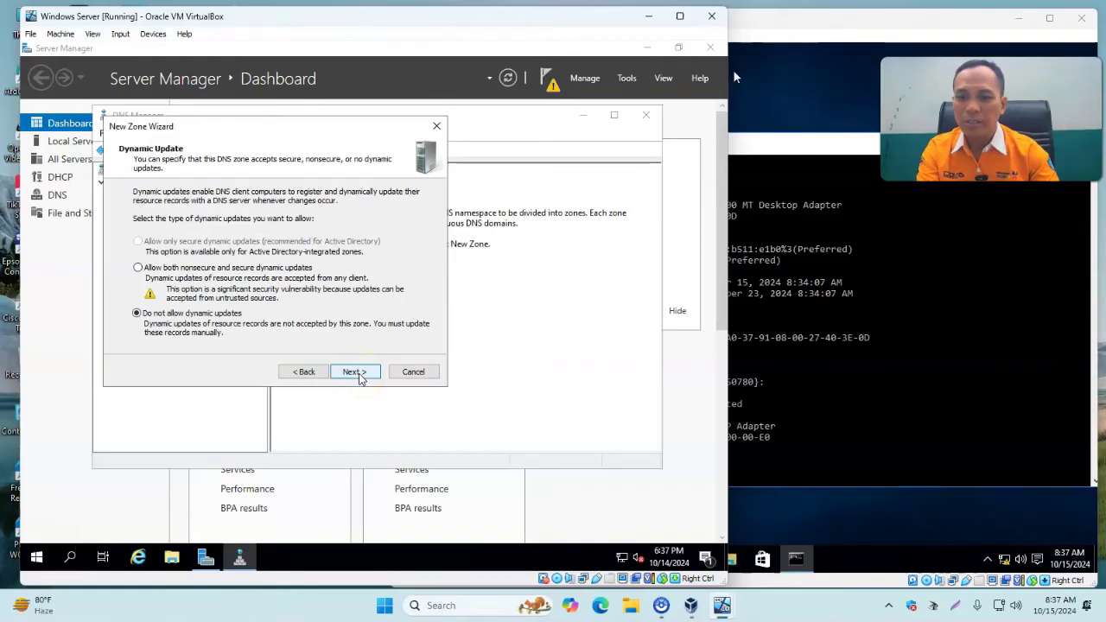
left_click(359, 377)
left_click(360, 377)
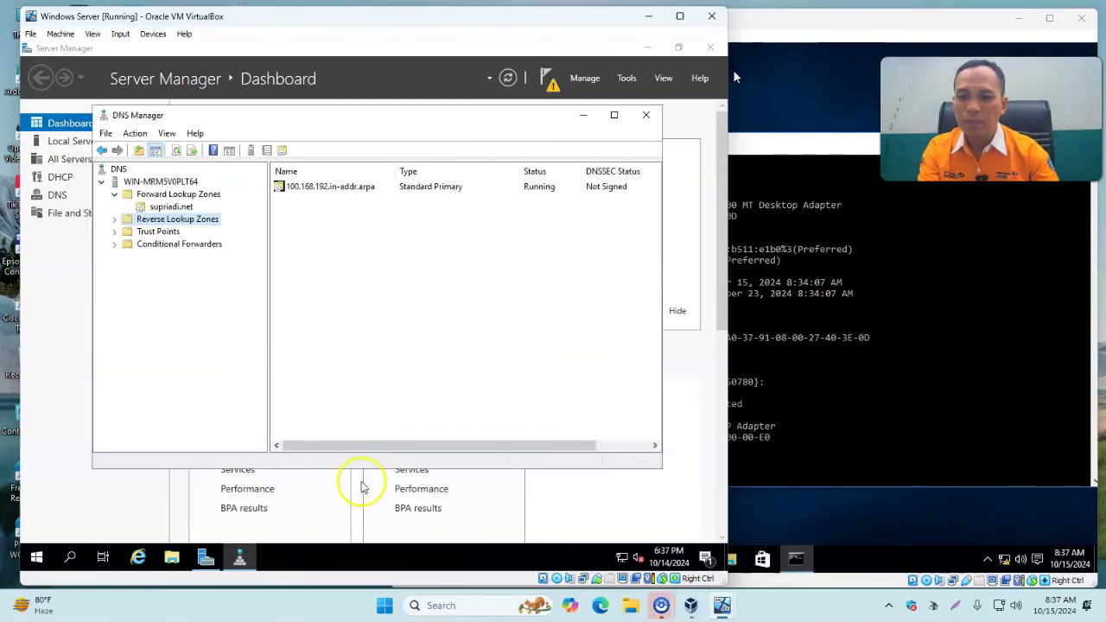
left_click(160, 207)
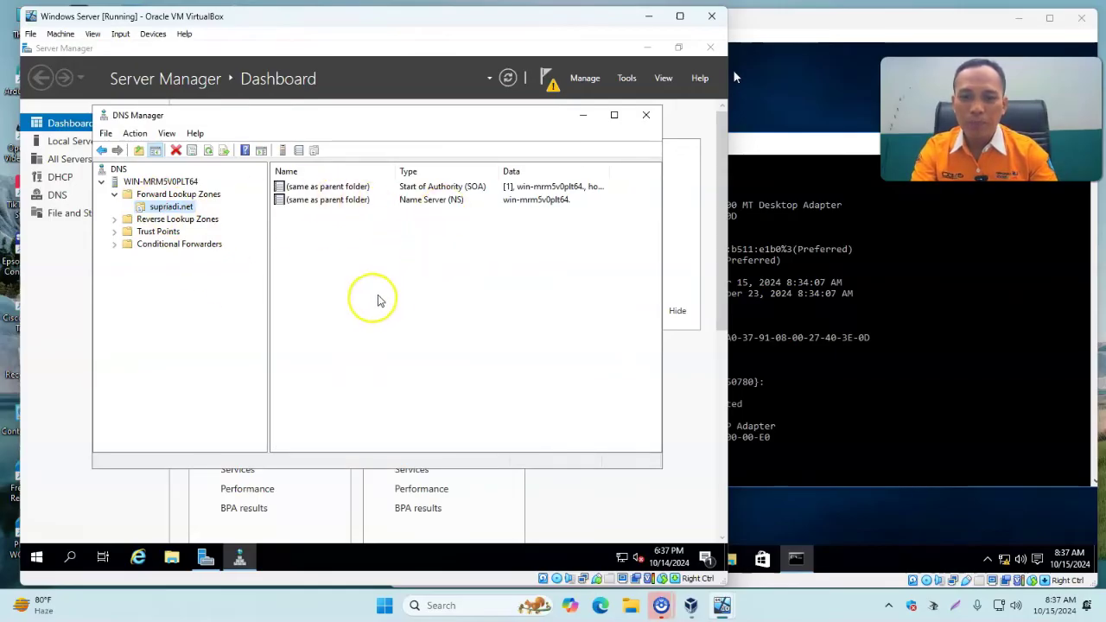
left_click(293, 234)
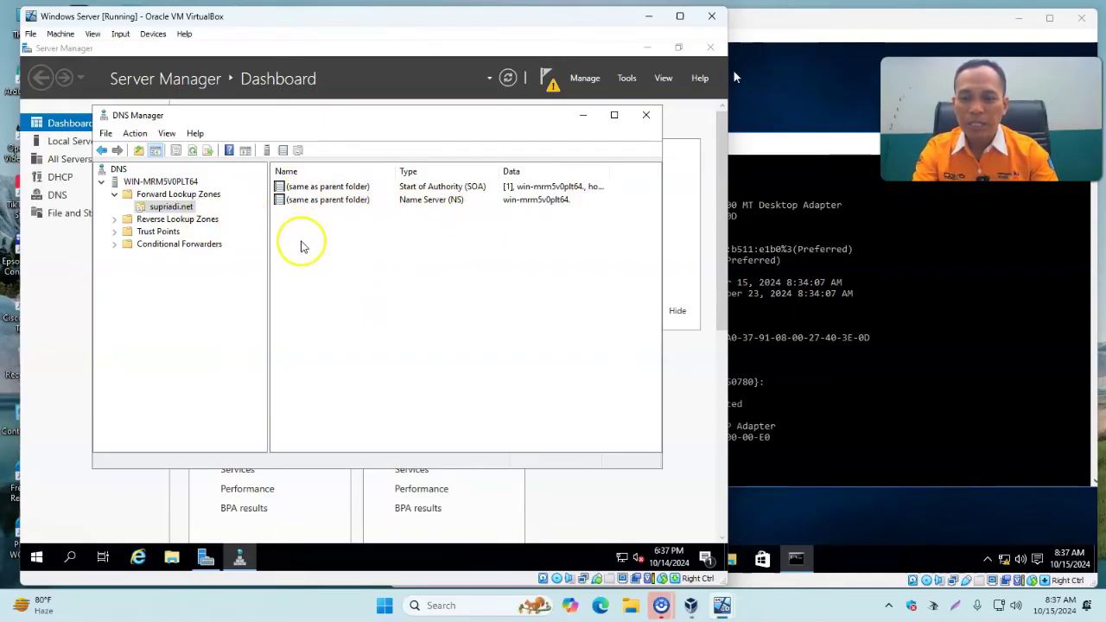
Add a blank-name host (A) record in supriadi.net pointing to 192.168.100.1.
right_click(302, 228)
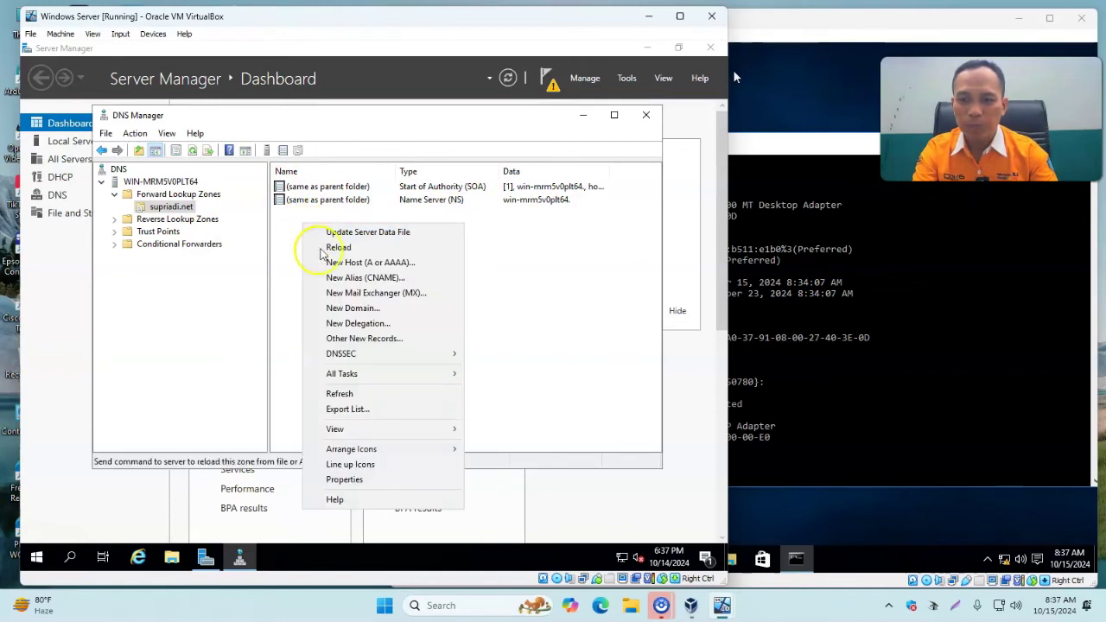
left_click(288, 233)
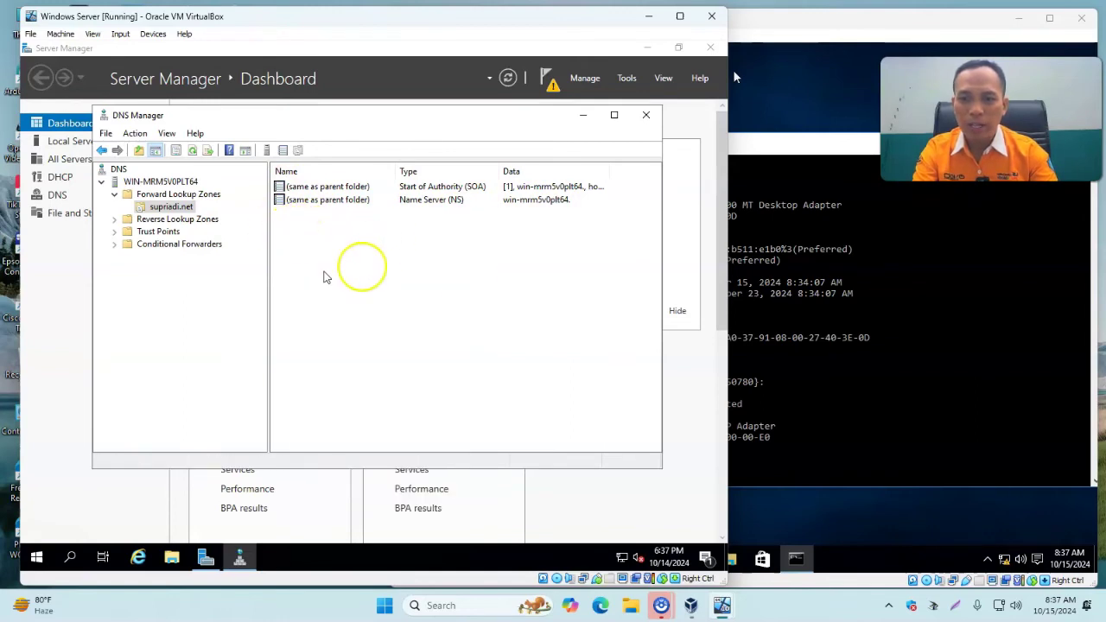
right_click(312, 248)
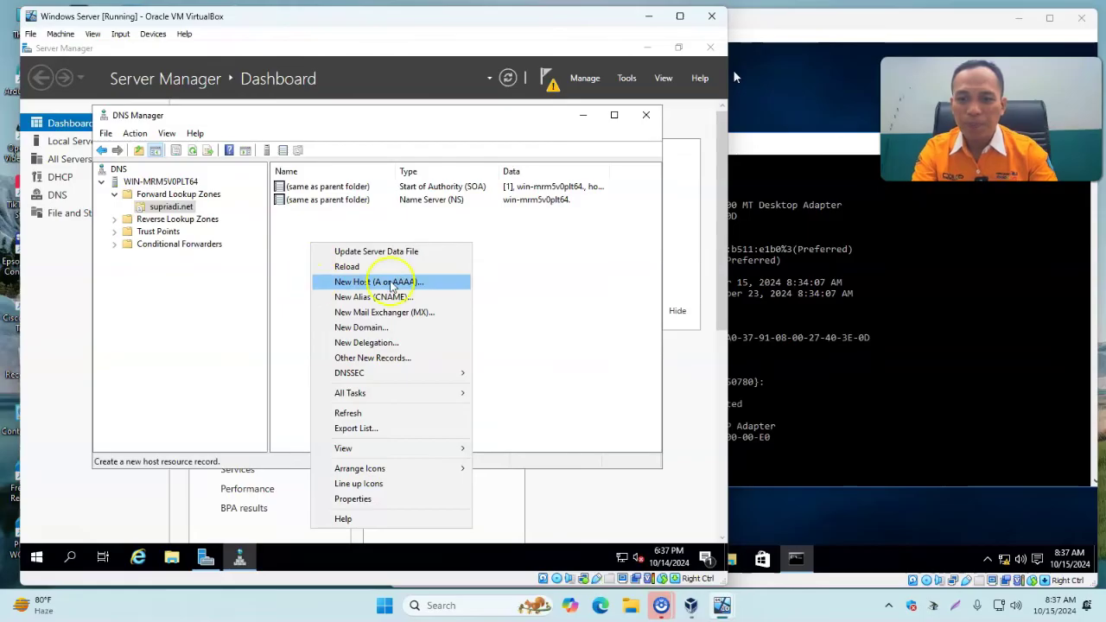
left_click(400, 284)
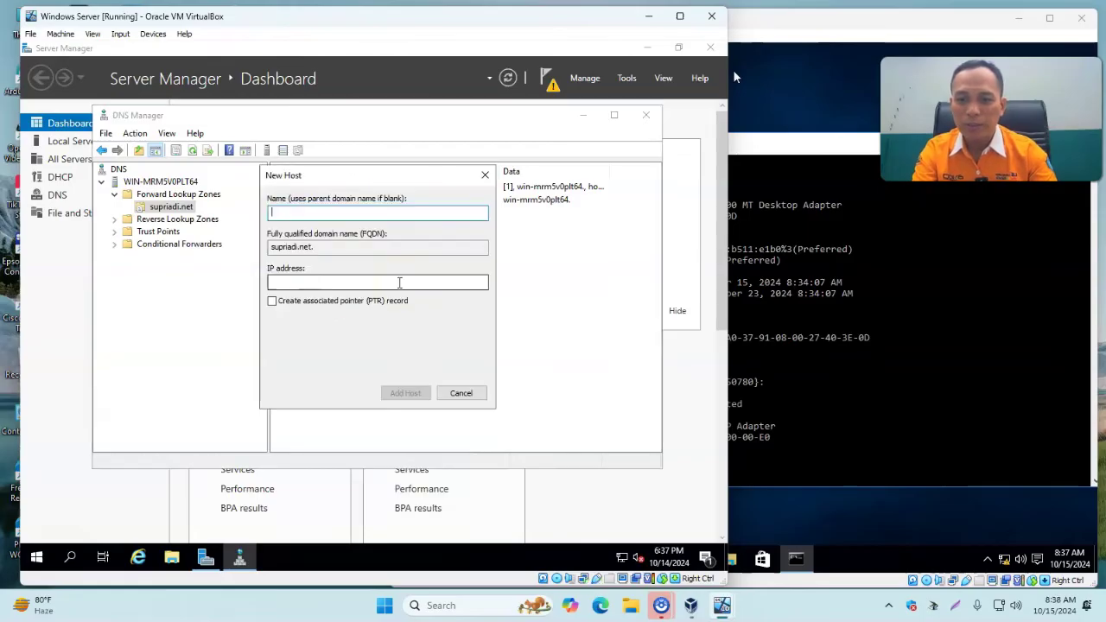
left_click(307, 216)
left_click(329, 282)
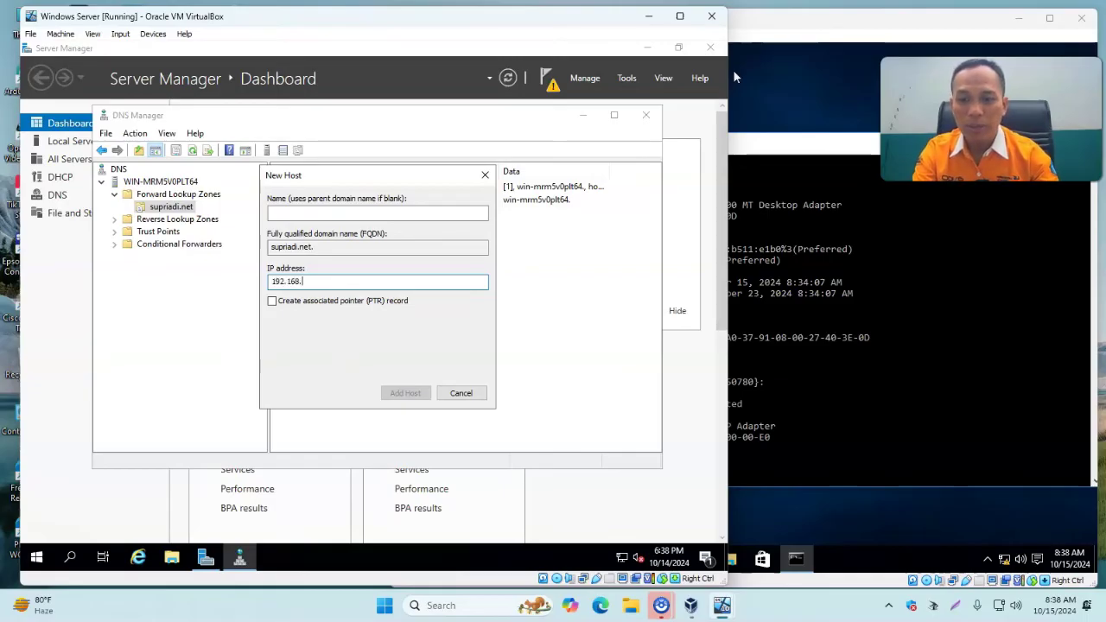
type("100.1")
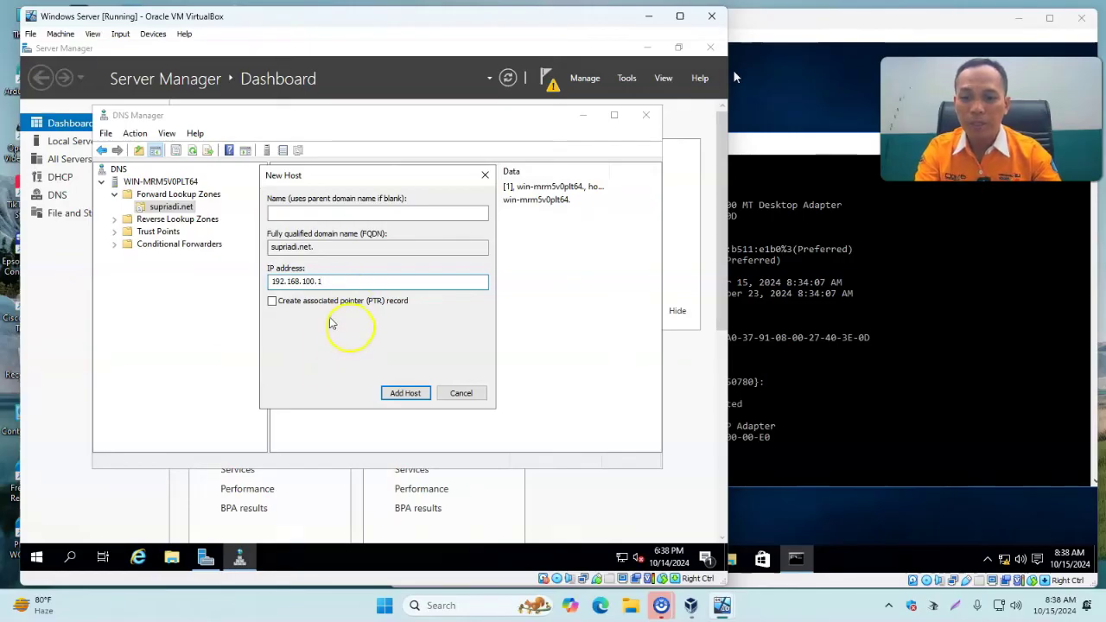
left_click(404, 394)
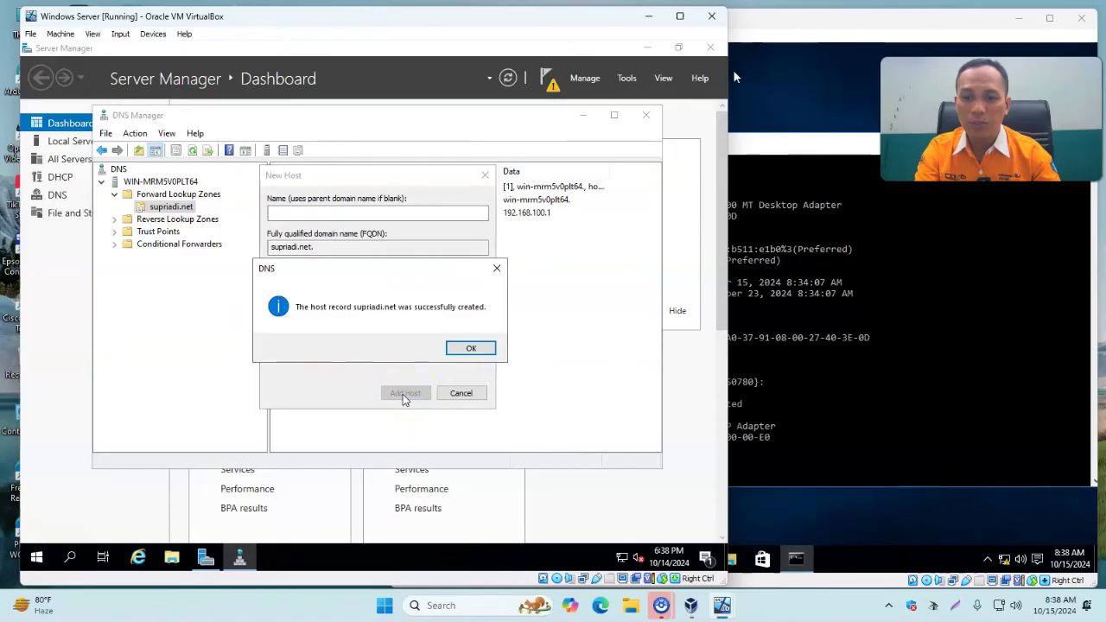
Acknowledge the created record, close the New Host form, and check the new entry.
left_click(471, 348)
left_click(462, 393)
left_click(361, 213)
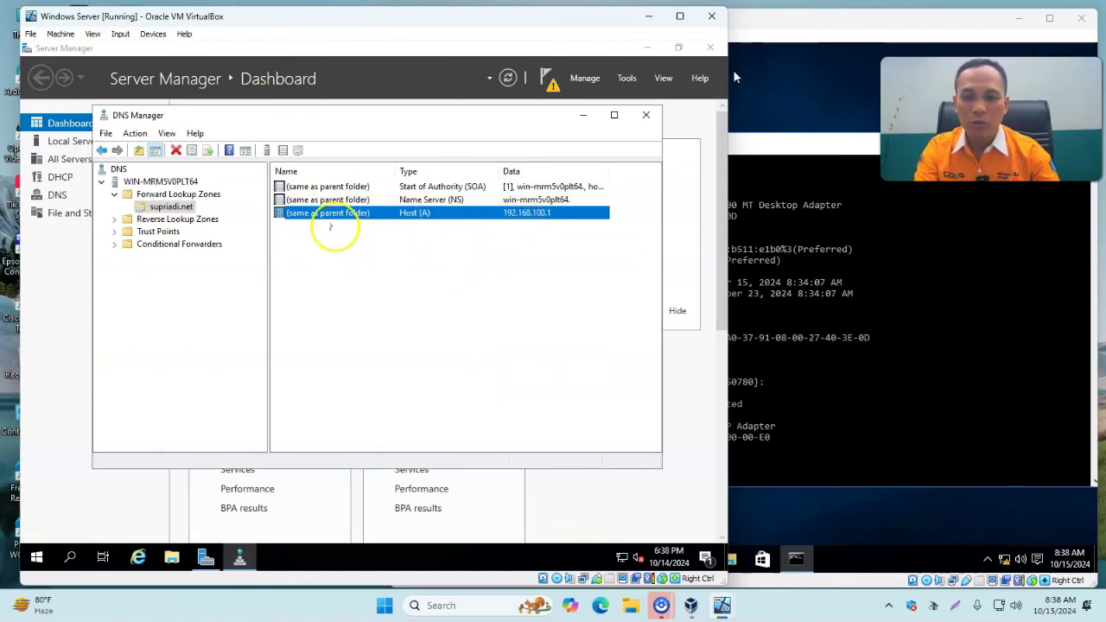
left_click(348, 304)
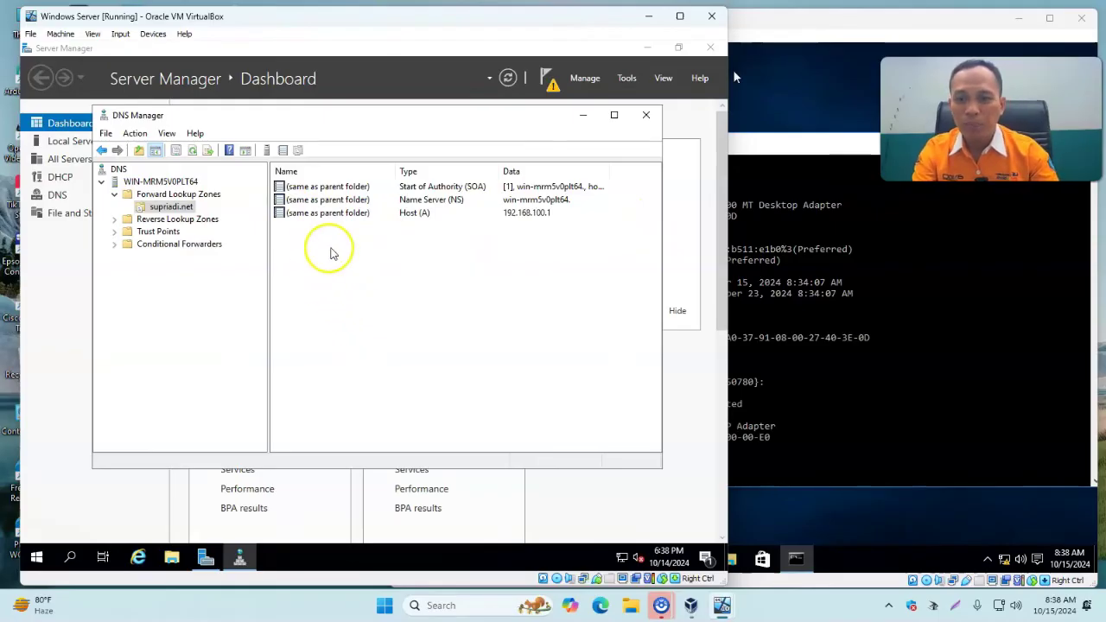
Create alias ftp in supriadi.net, browsing to the supriadi.net host record as target.
right_click(323, 259)
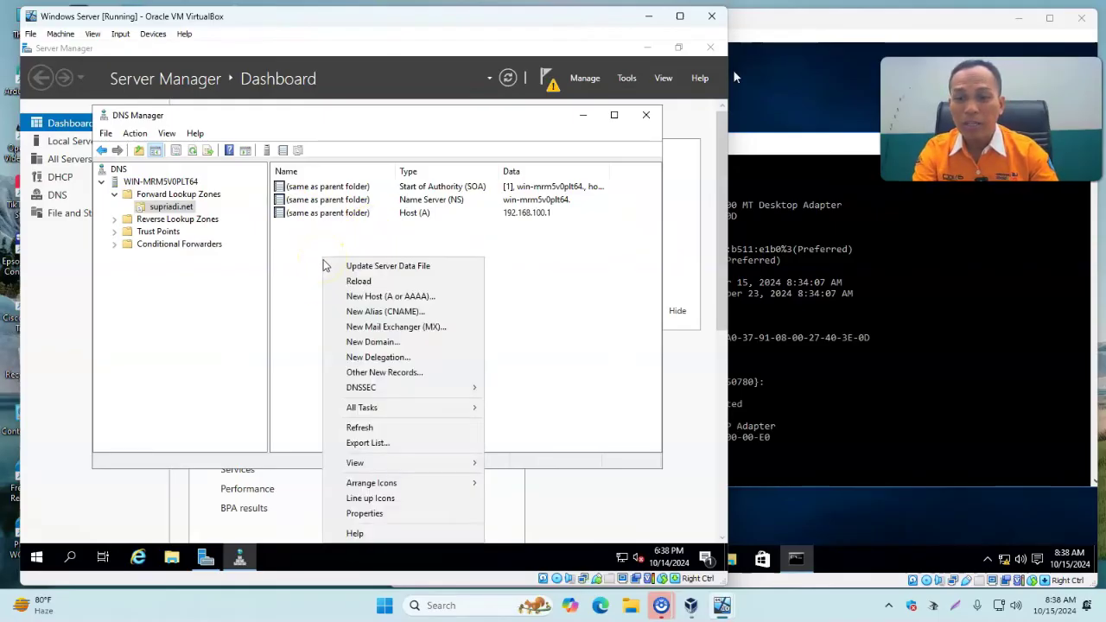
left_click(420, 316)
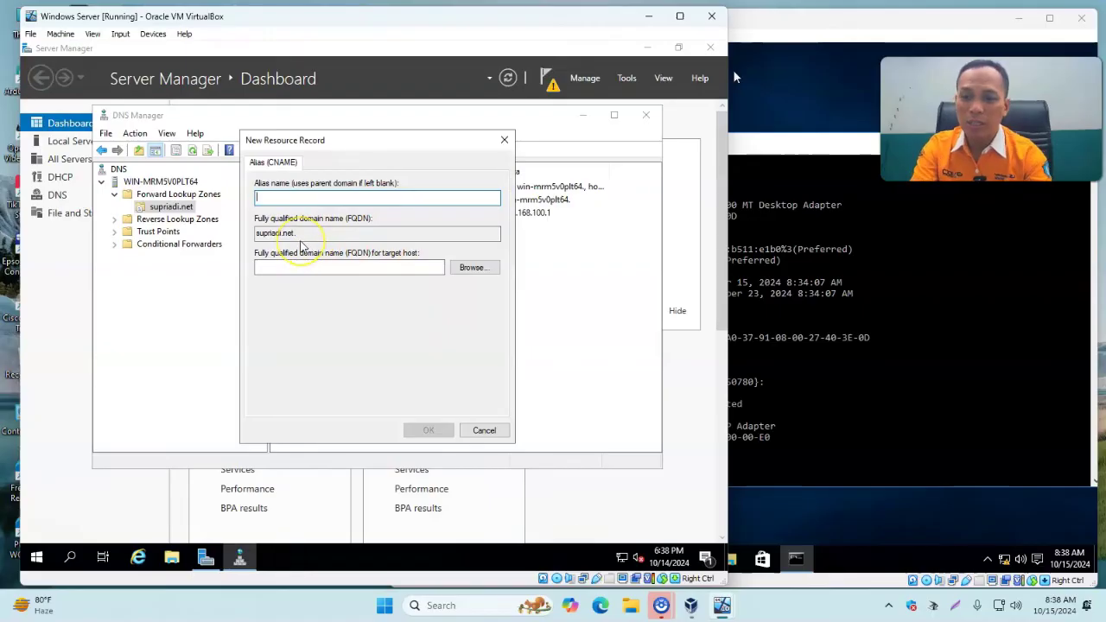
type("ftp")
left_click(291, 267)
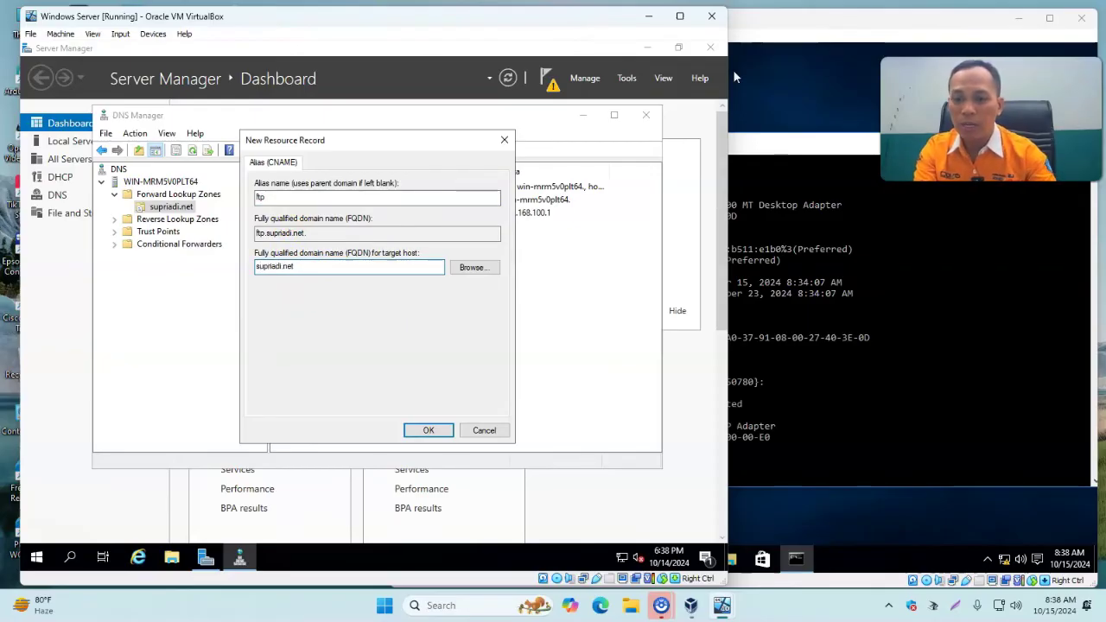
left_click(484, 269)
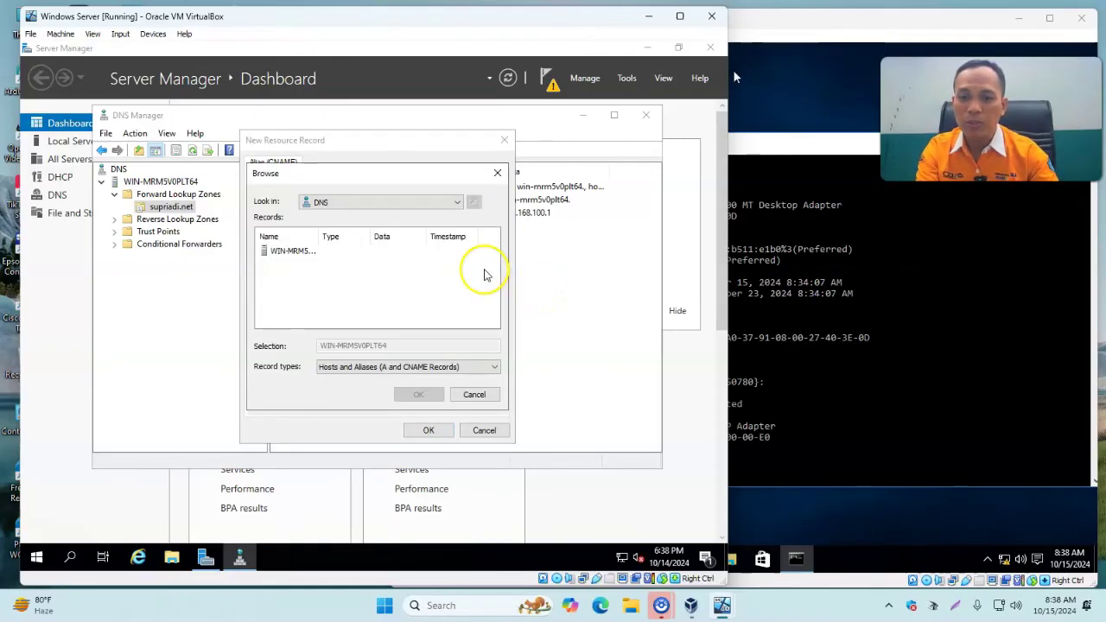
double_click(291, 252)
double_click(273, 252)
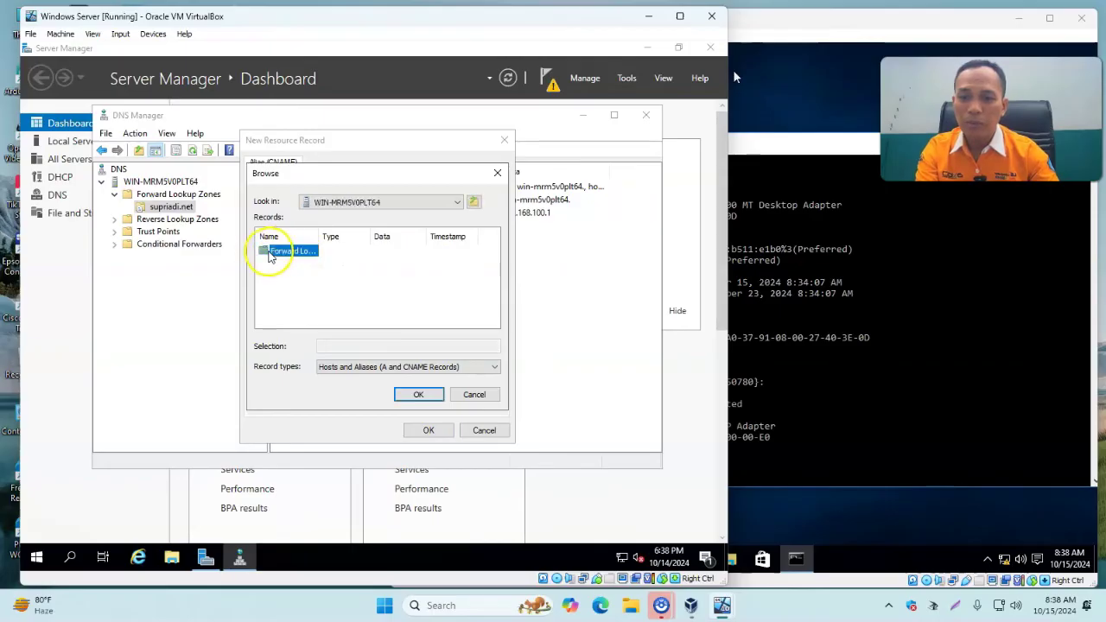
double_click(275, 252)
left_click(281, 251)
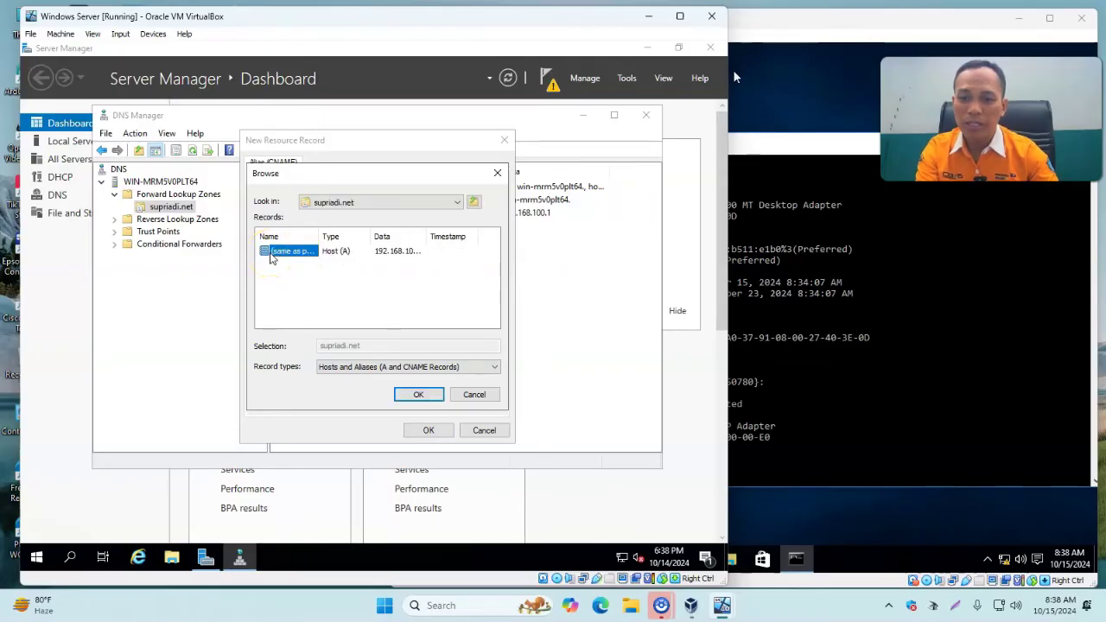
left_click(419, 396)
left_click(428, 431)
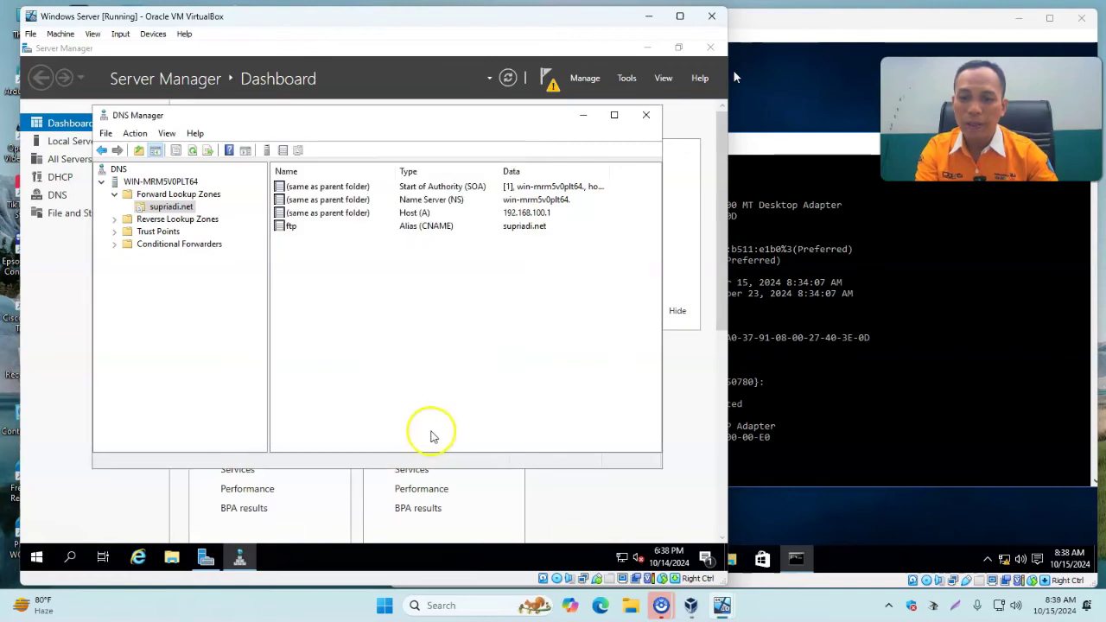
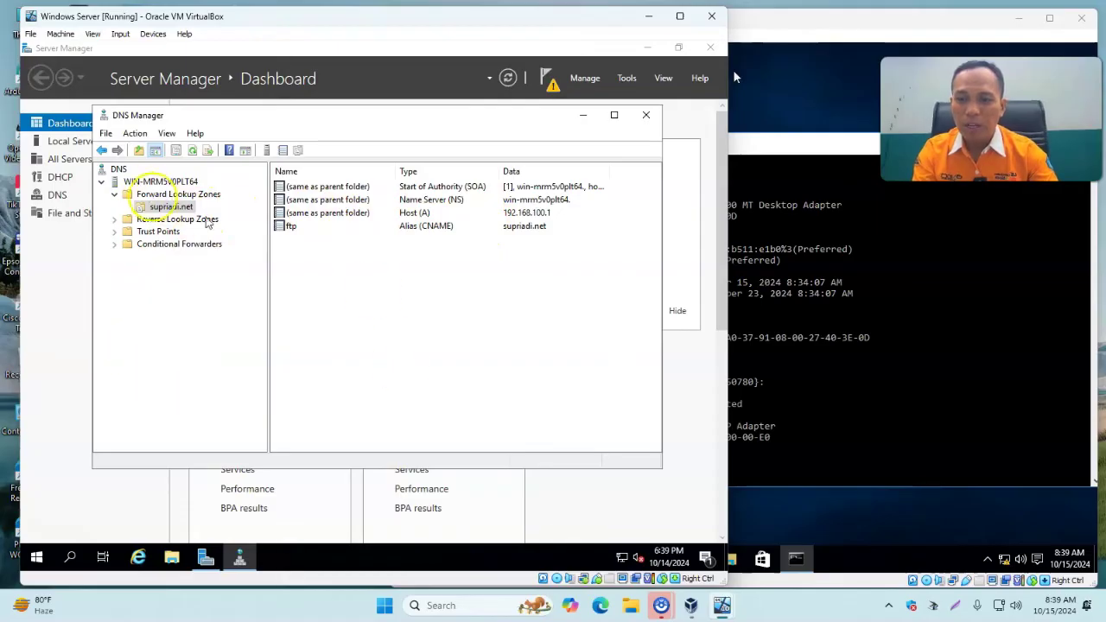
Restart the DNS server service from DNS Manager's All Tasks menu.
right_click(149, 177)
right_click(164, 183)
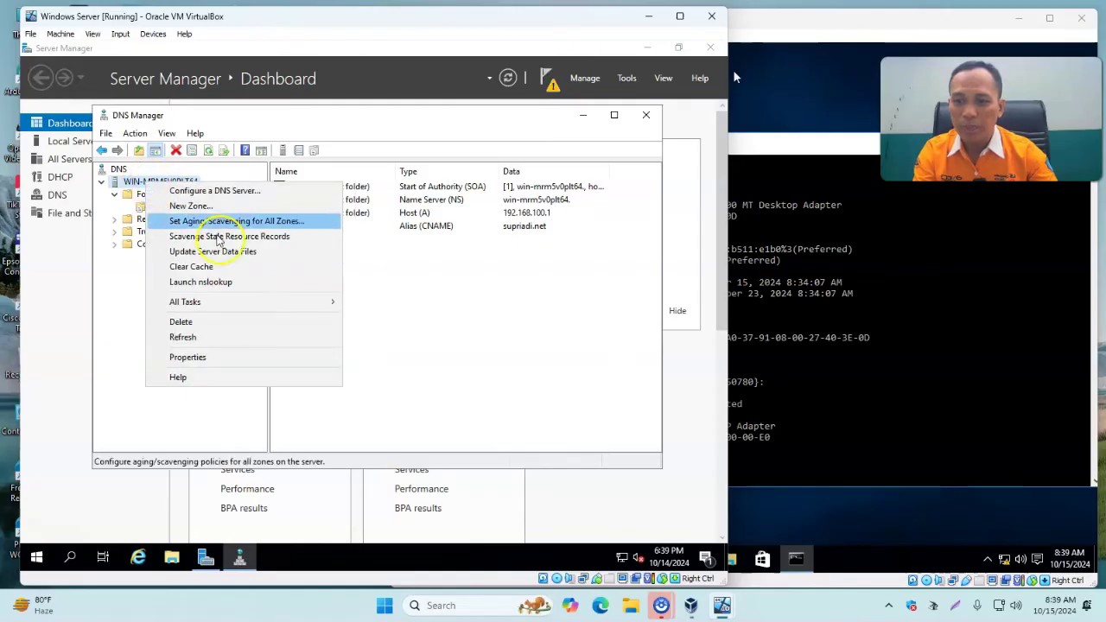
mouse_move(267, 303)
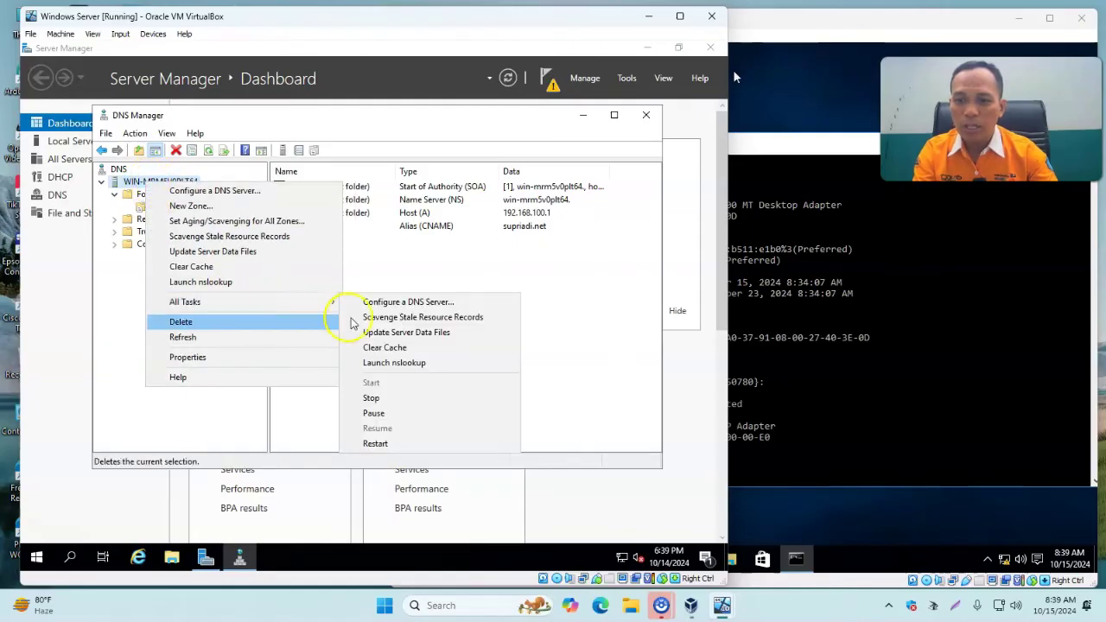
left_click(418, 443)
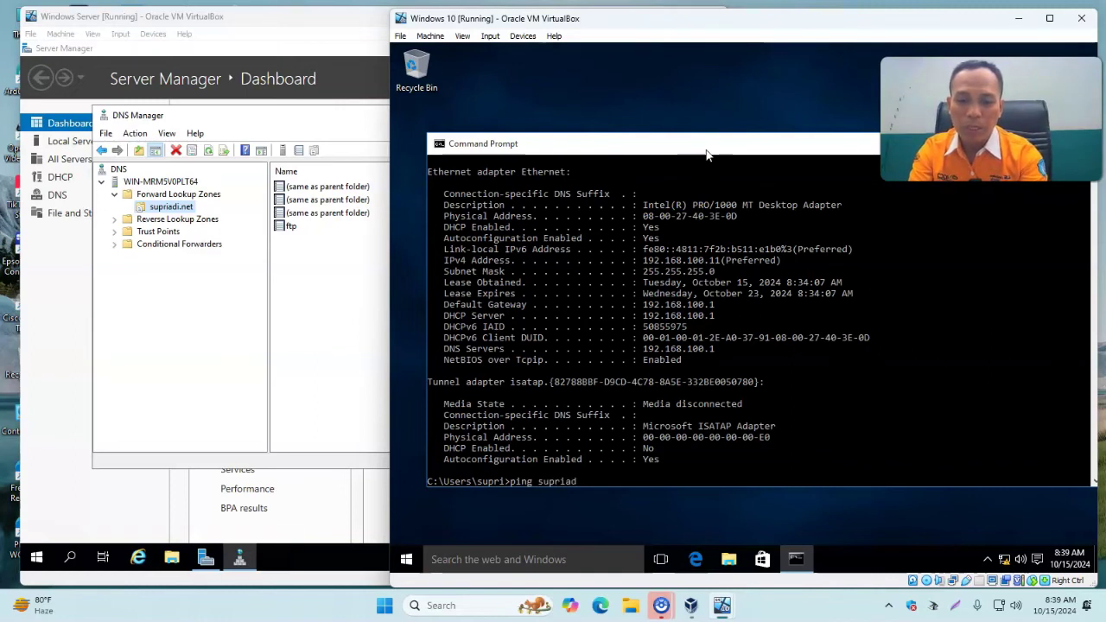
Ping supriadi.net from the Windows 10 client; it resolves to 192.168.100.1 but every request times out.
key("Return")
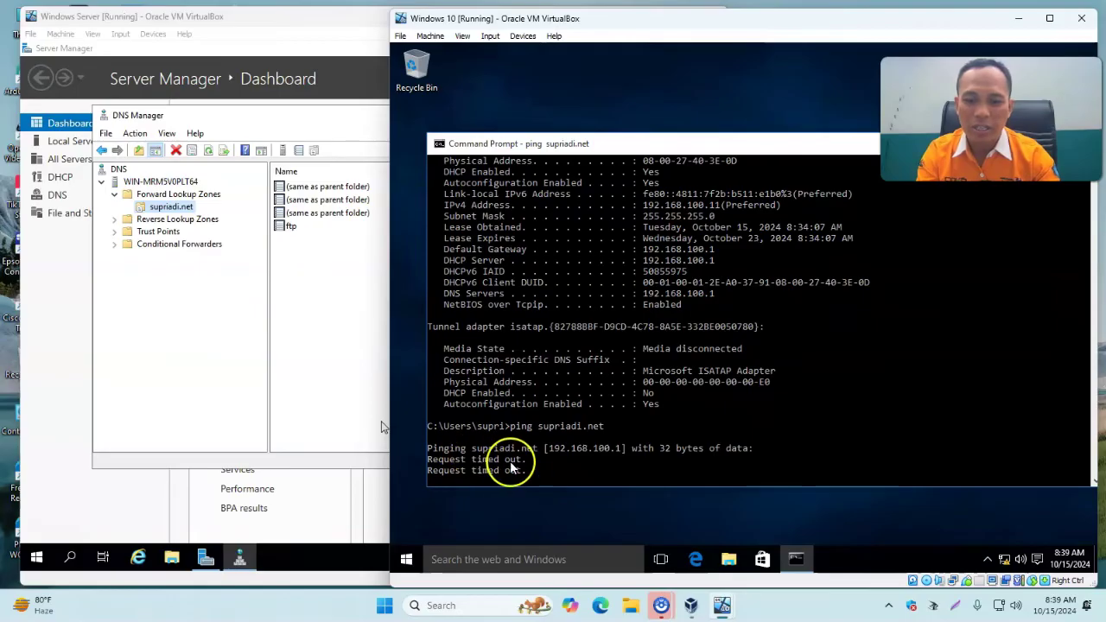
key("ctrl+c")
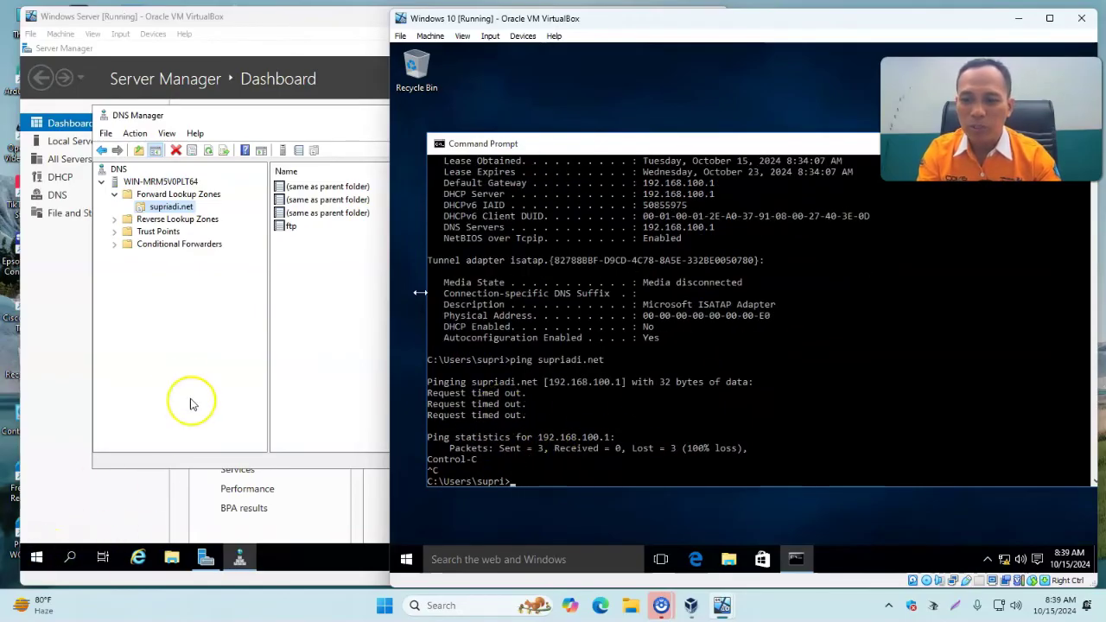
left_click(209, 359)
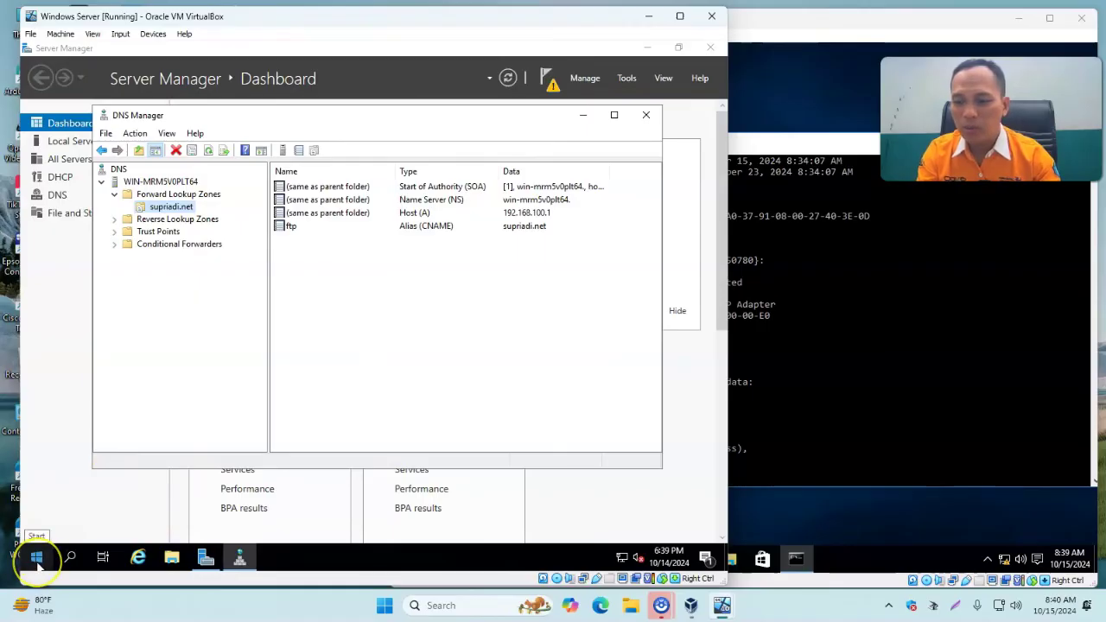
Find Windows Defender Firewall via a 'firew' search and switch it off for private and public networks.
left_click(37, 558)
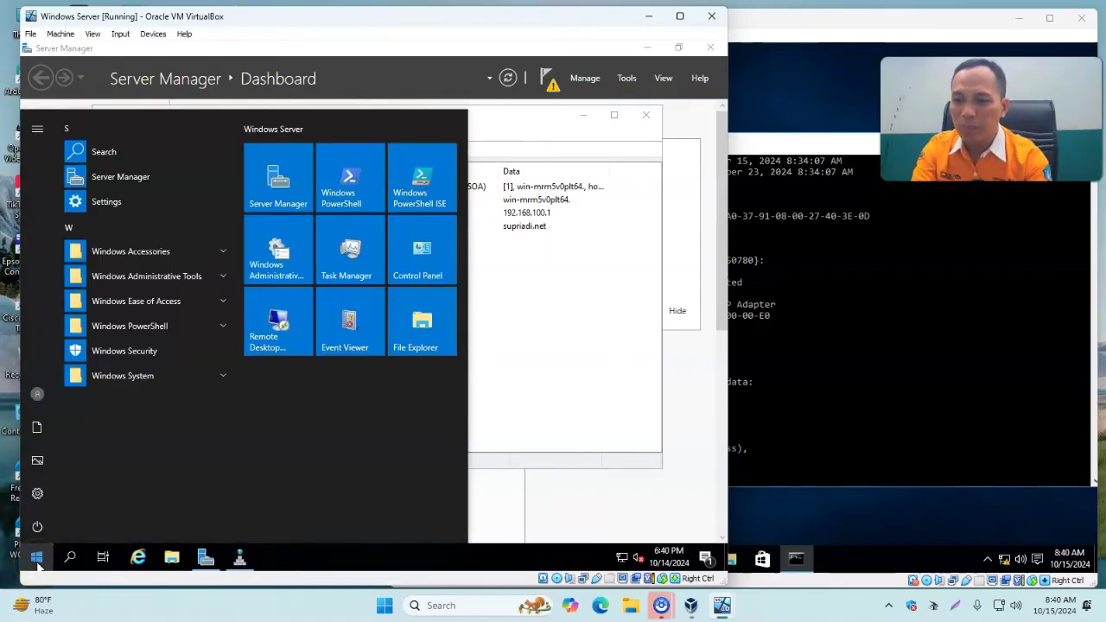
type("firew")
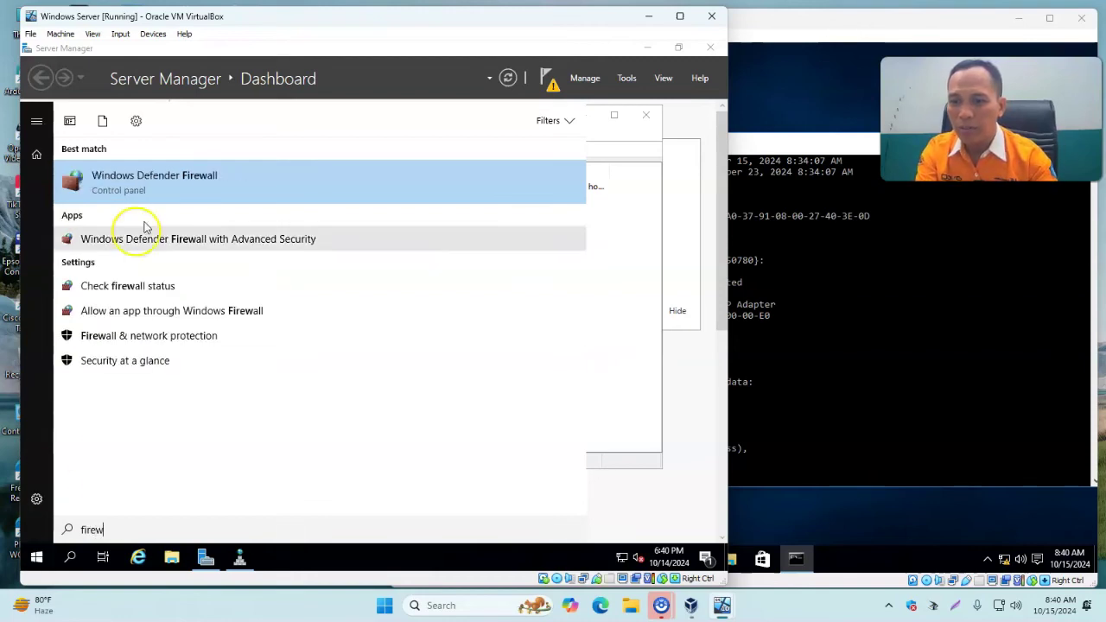
left_click(181, 186)
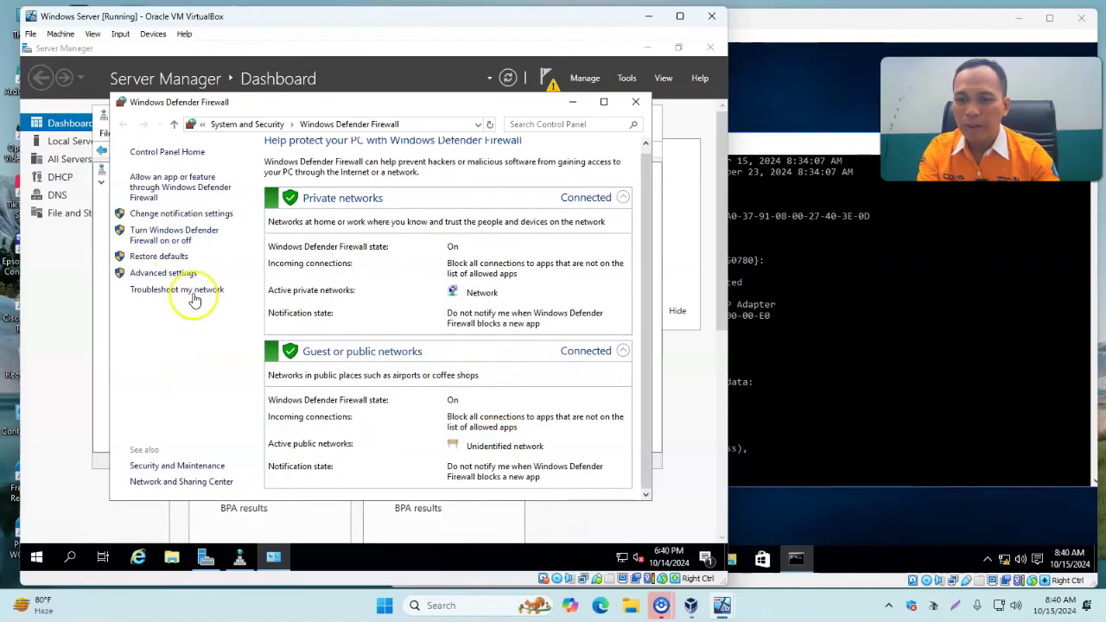
left_click(164, 240)
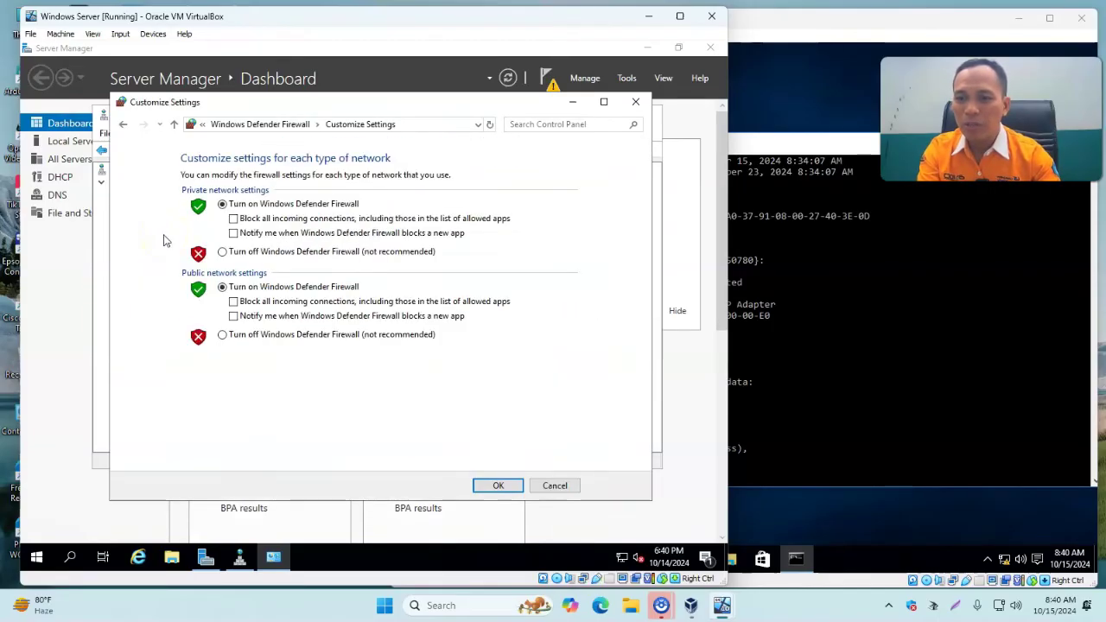
left_click(239, 253)
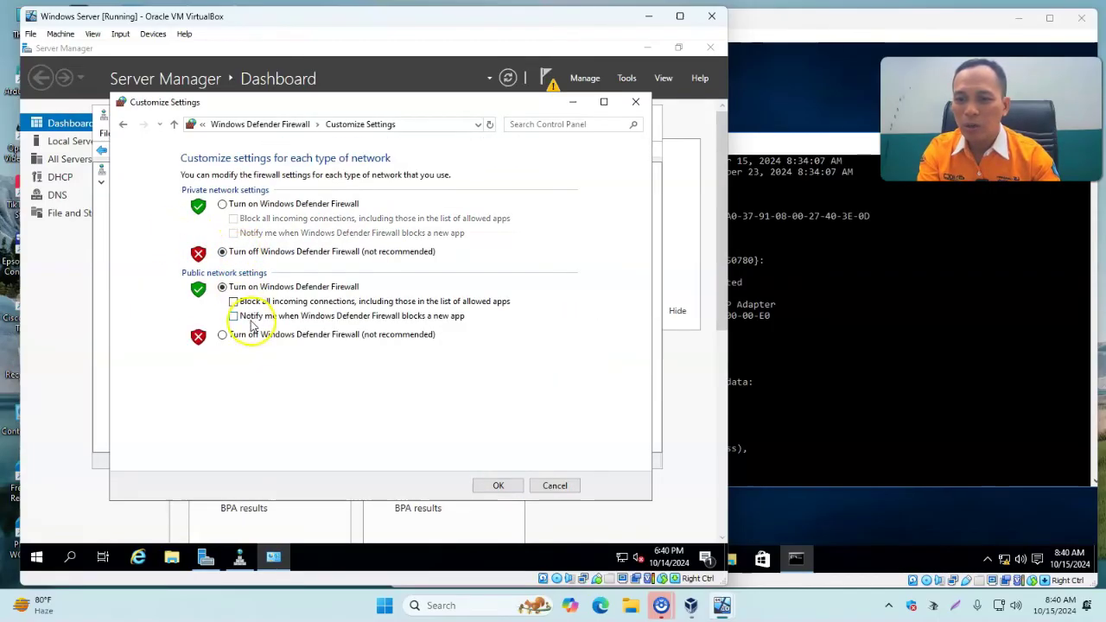
left_click(259, 336)
left_click(516, 491)
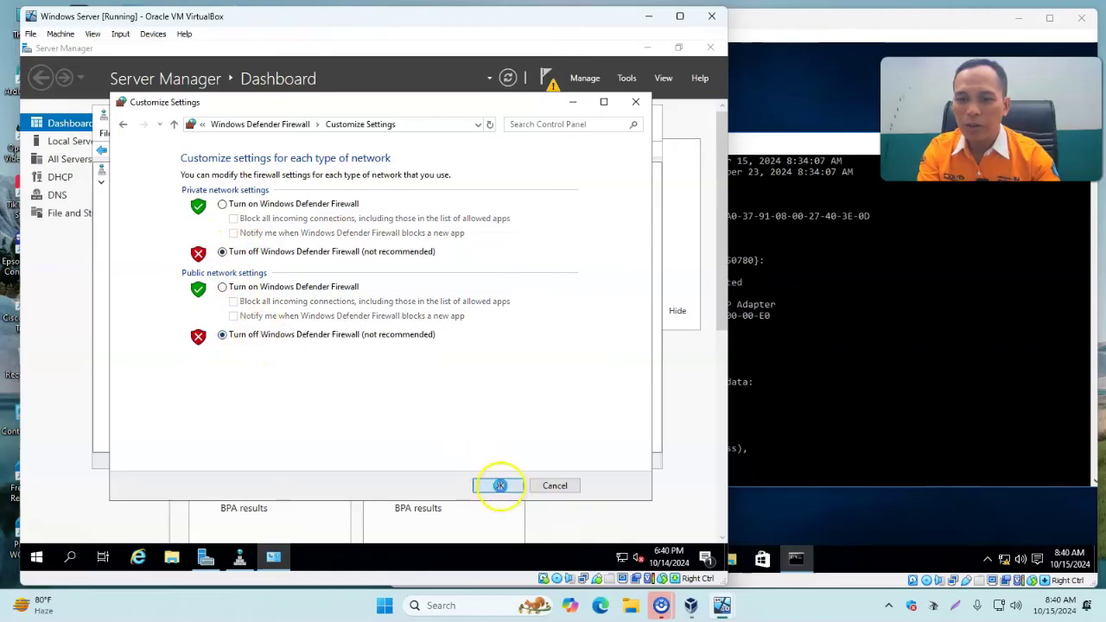
left_click(635, 105)
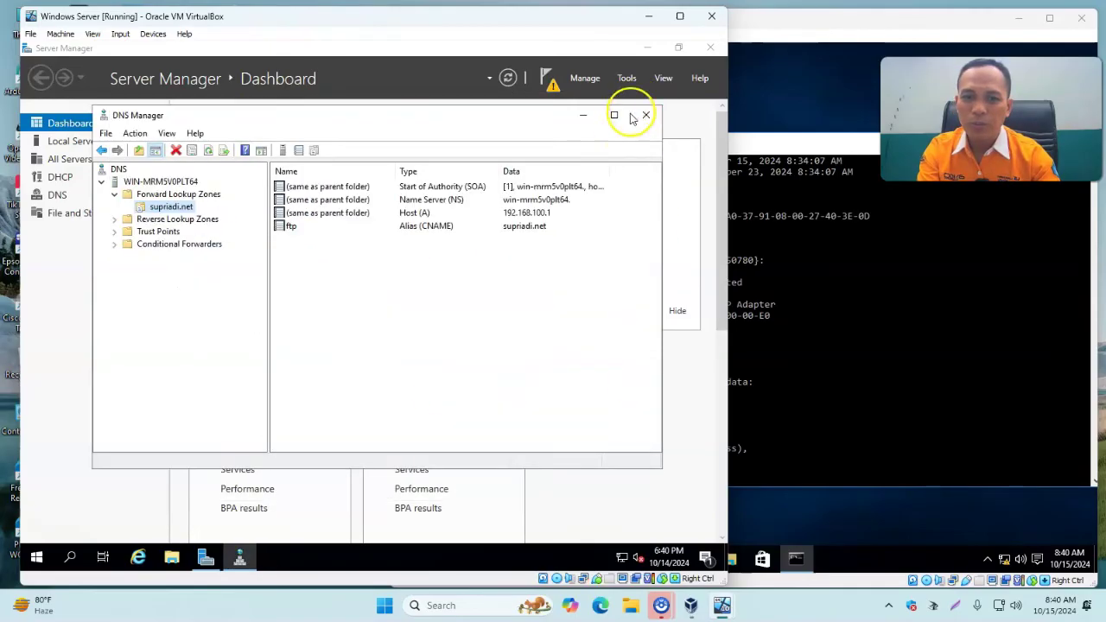
left_click(797, 165)
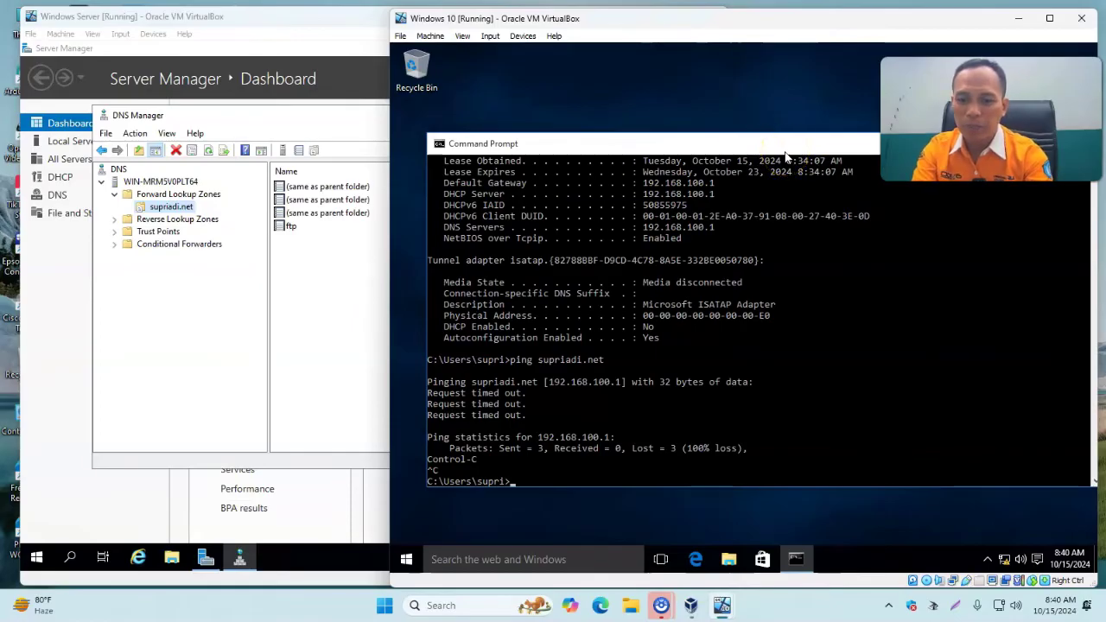
Ping supriadi.net and ftp.supriadi.net from the client; both now reply with 0% loss.
type("ping supriadi.net")
key("Return")
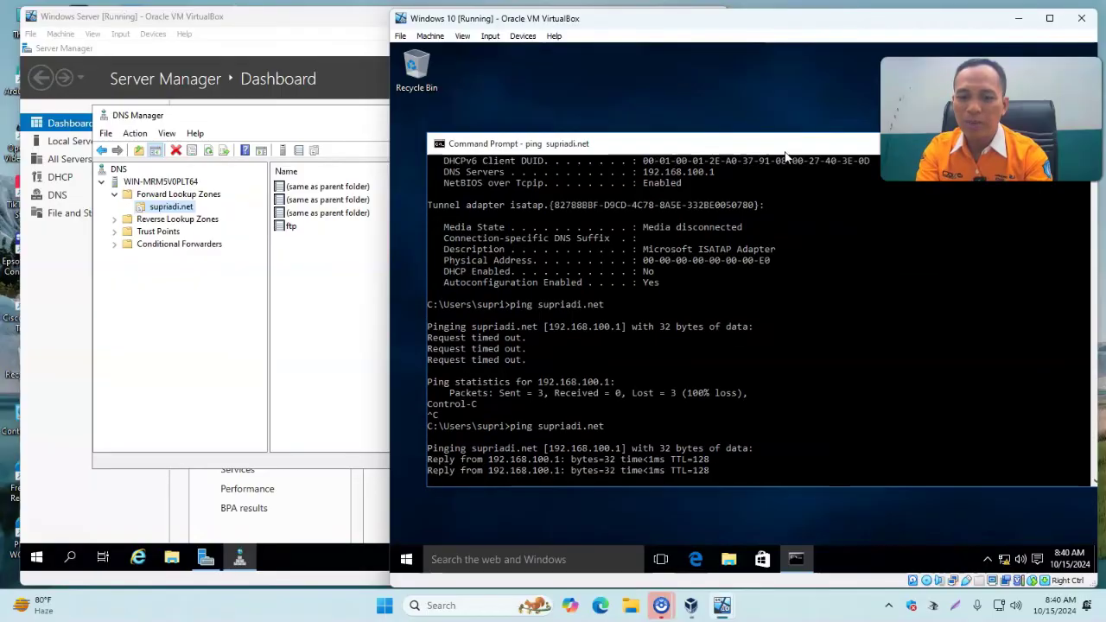
key("ctrl+c")
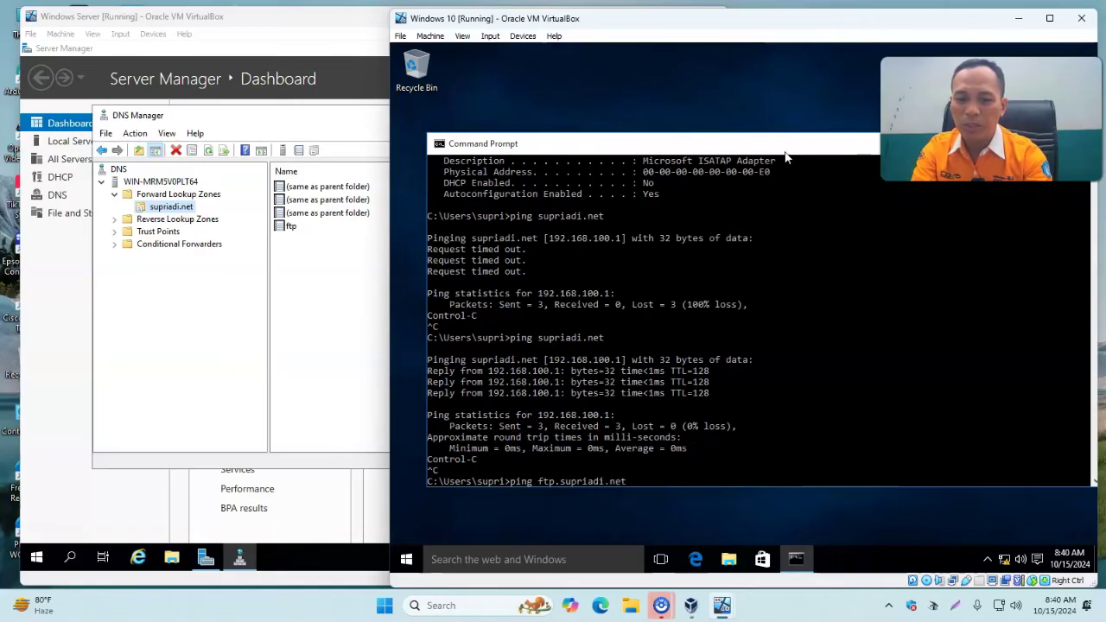
key("Return")
key("ctrl+c")
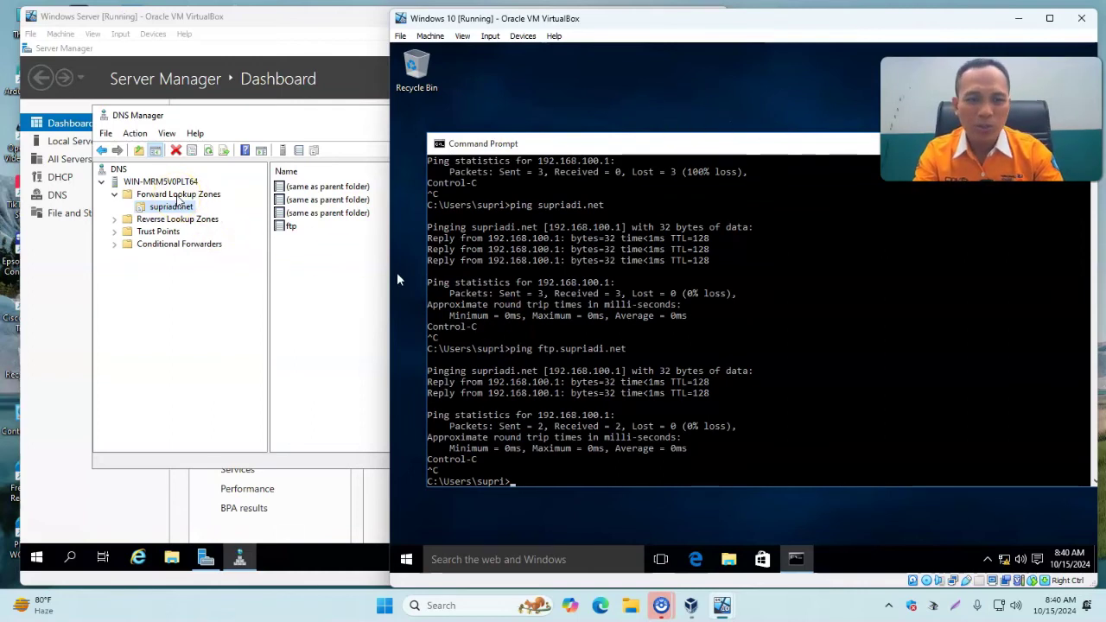
left_click(178, 195)
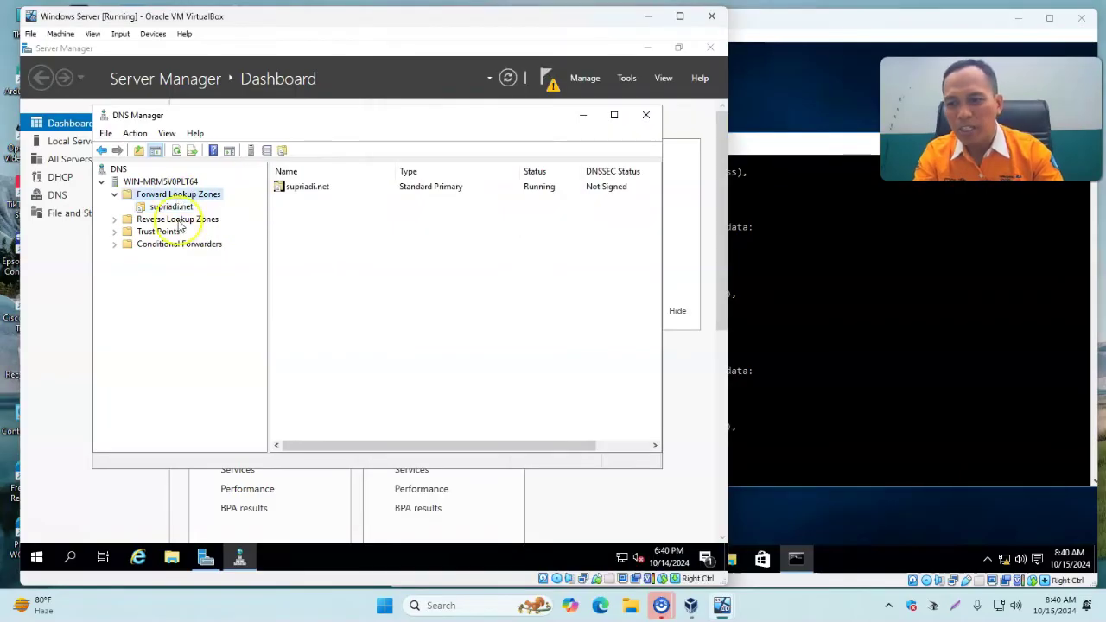
Dismiss the Forward Lookup Zones menu and close the DNS Manager window.
right_click(184, 194)
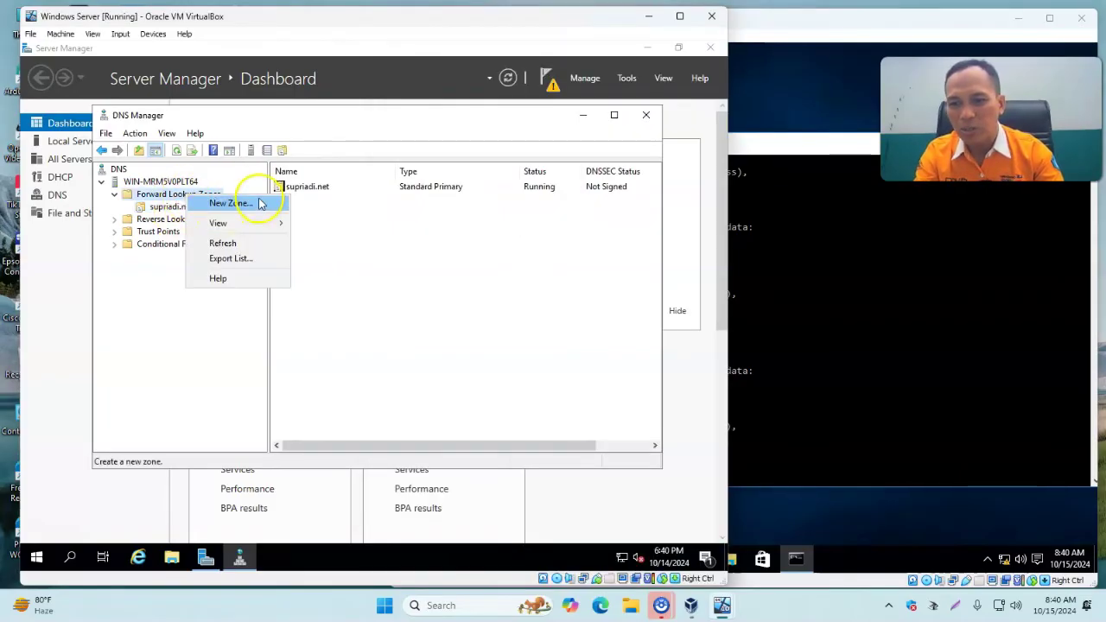
left_click(412, 277)
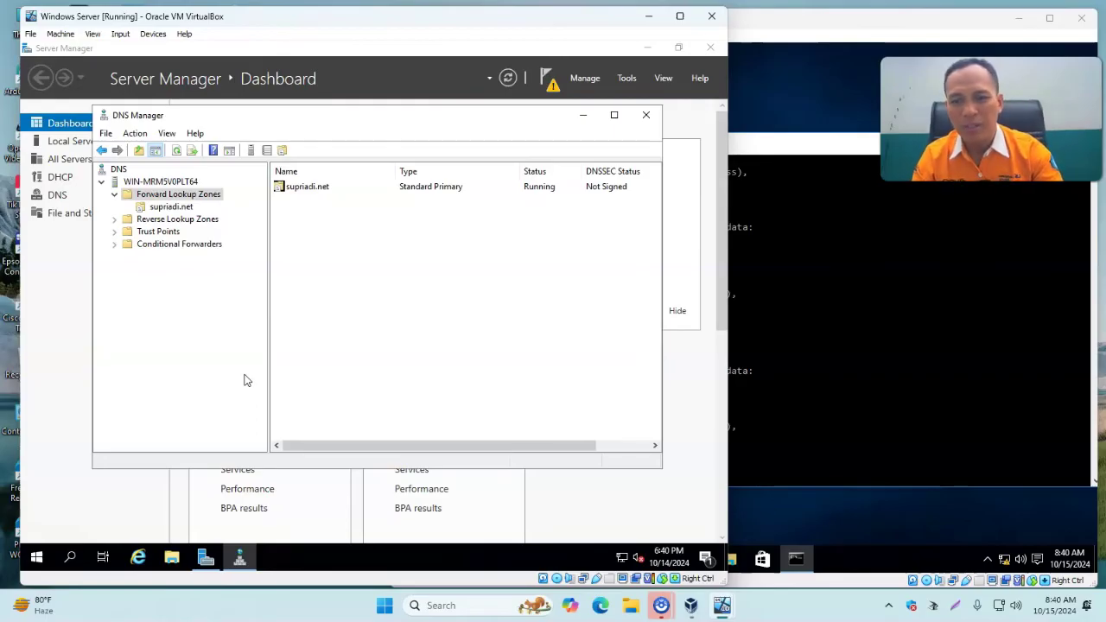
left_click(337, 361)
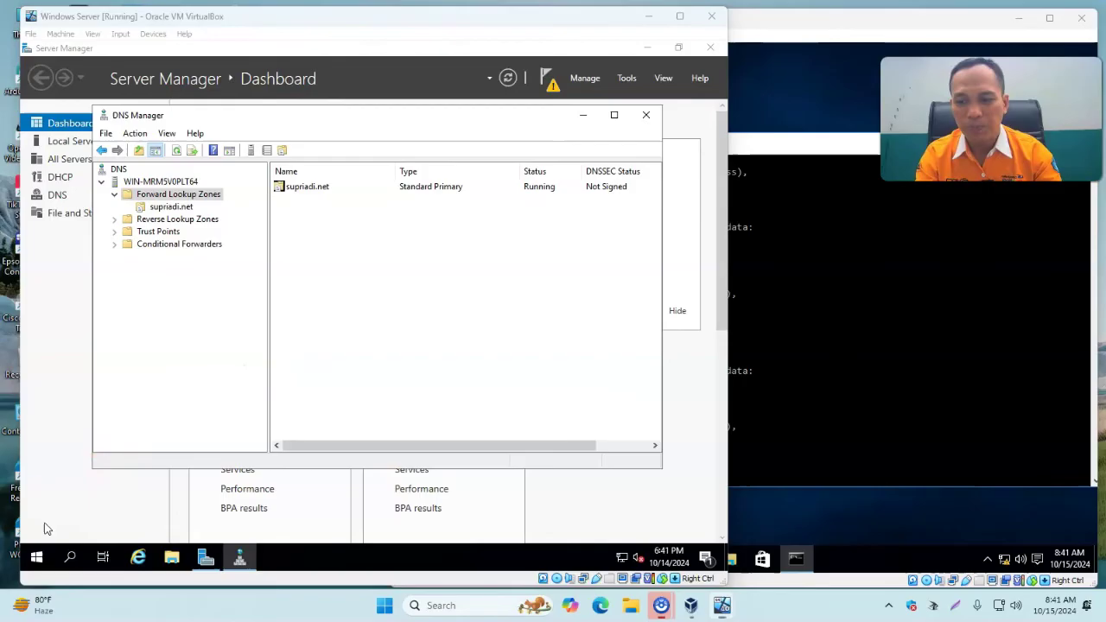
left_click(359, 395)
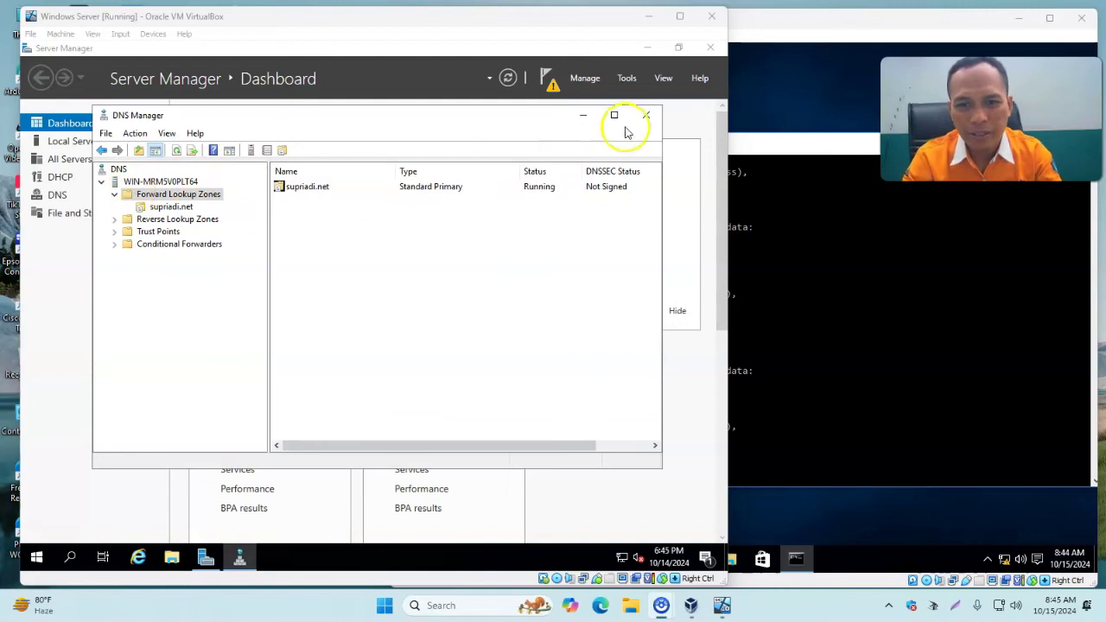
left_click(650, 116)
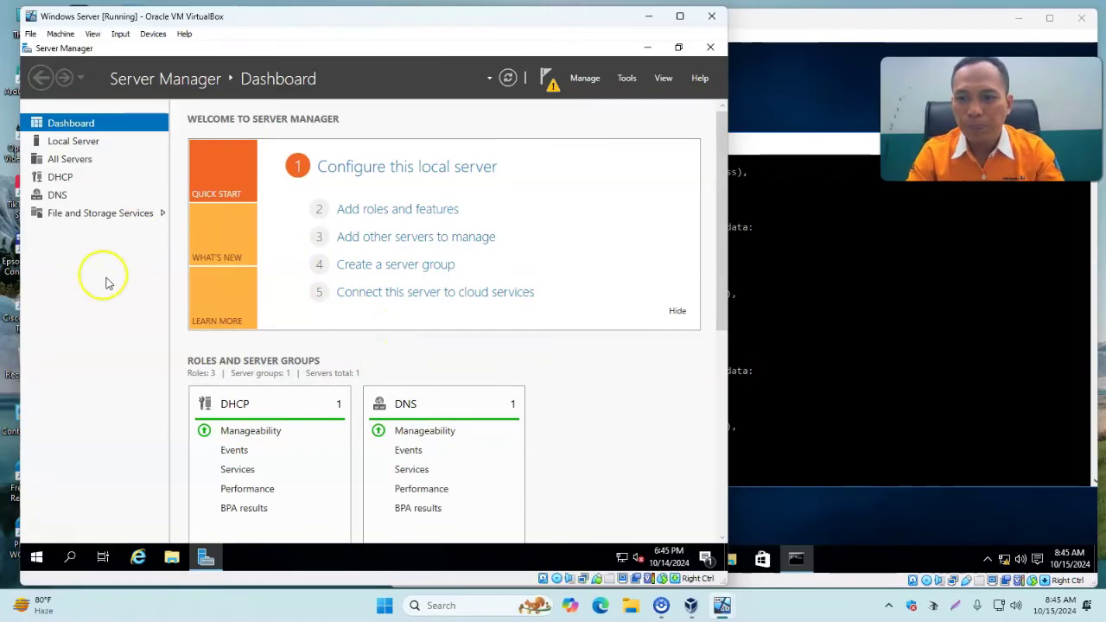
In Add Roles and Features, select the Web Server (IIS) role with its management tools.
left_click(384, 212)
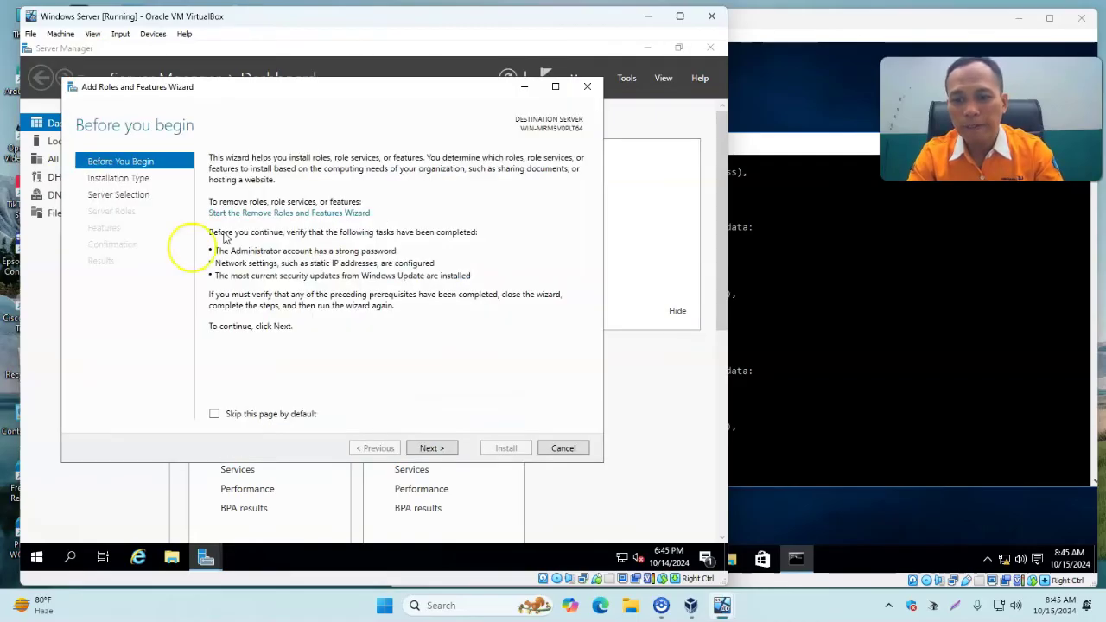
left_click(449, 447)
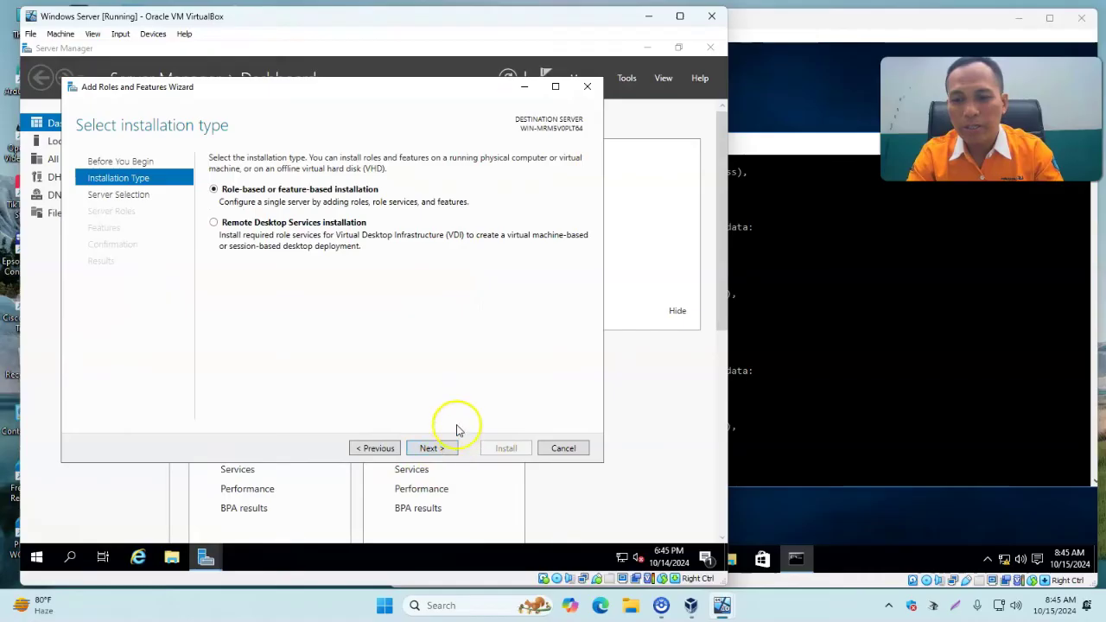
left_click(443, 448)
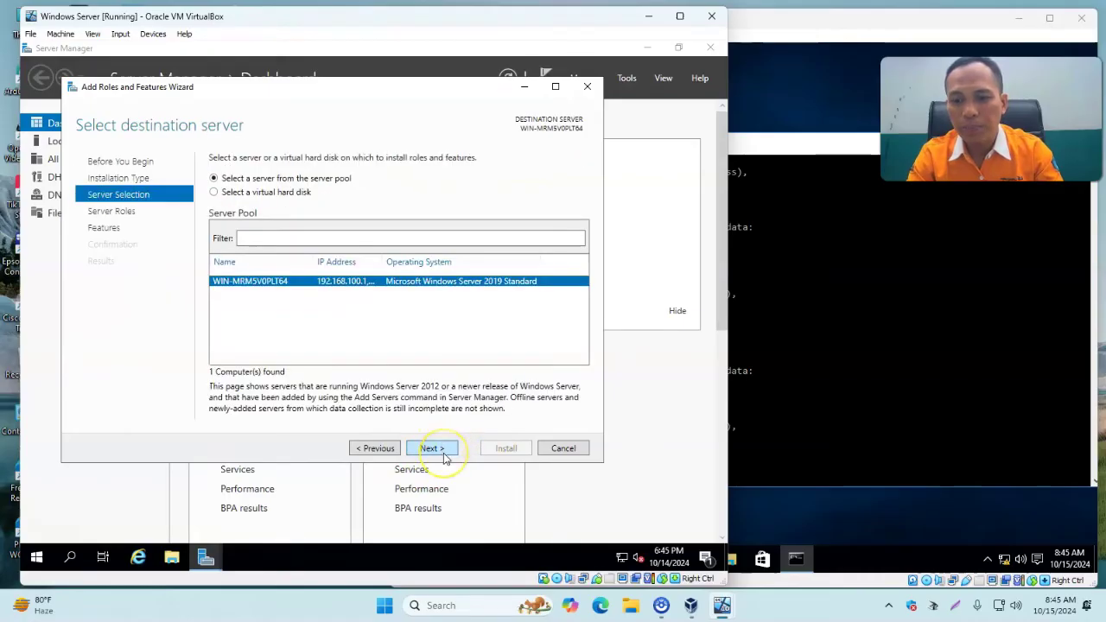
left_click(444, 452)
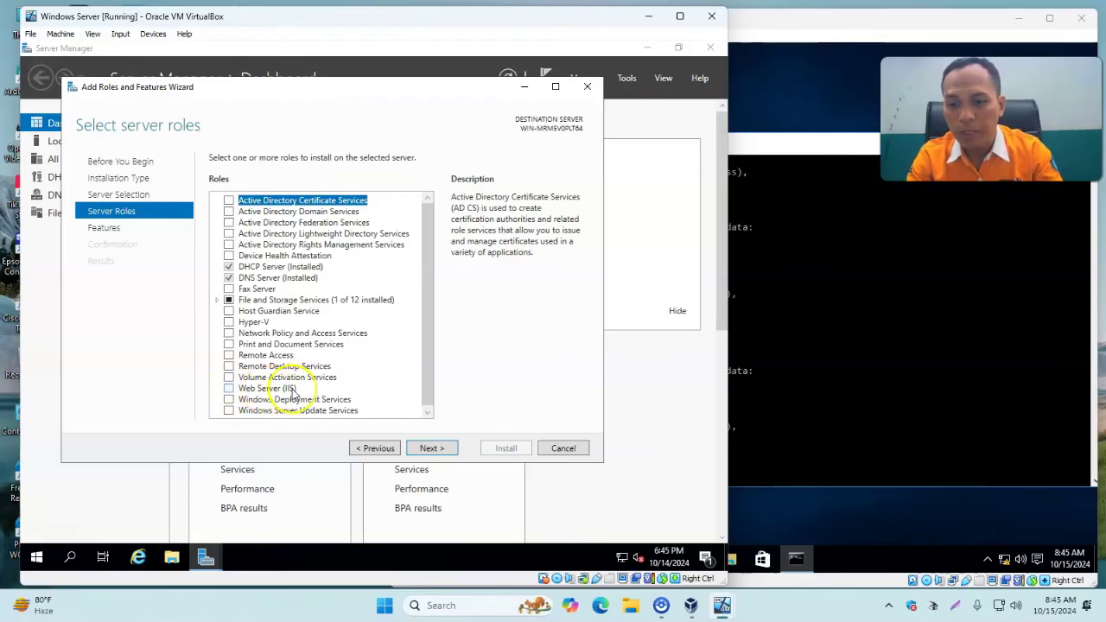
left_click(229, 389)
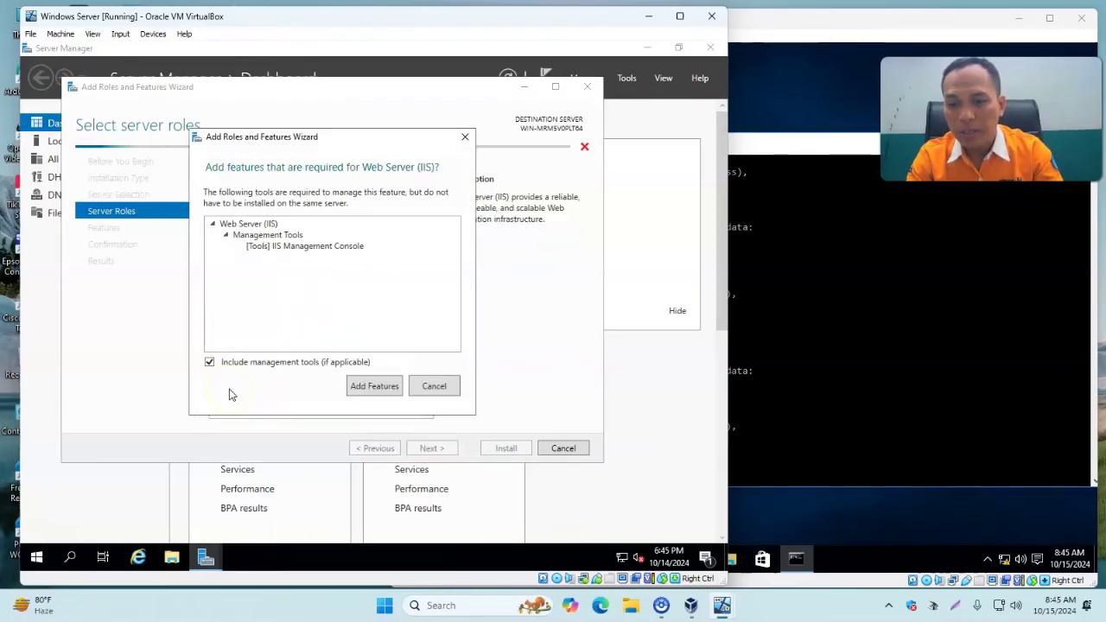
left_click(371, 387)
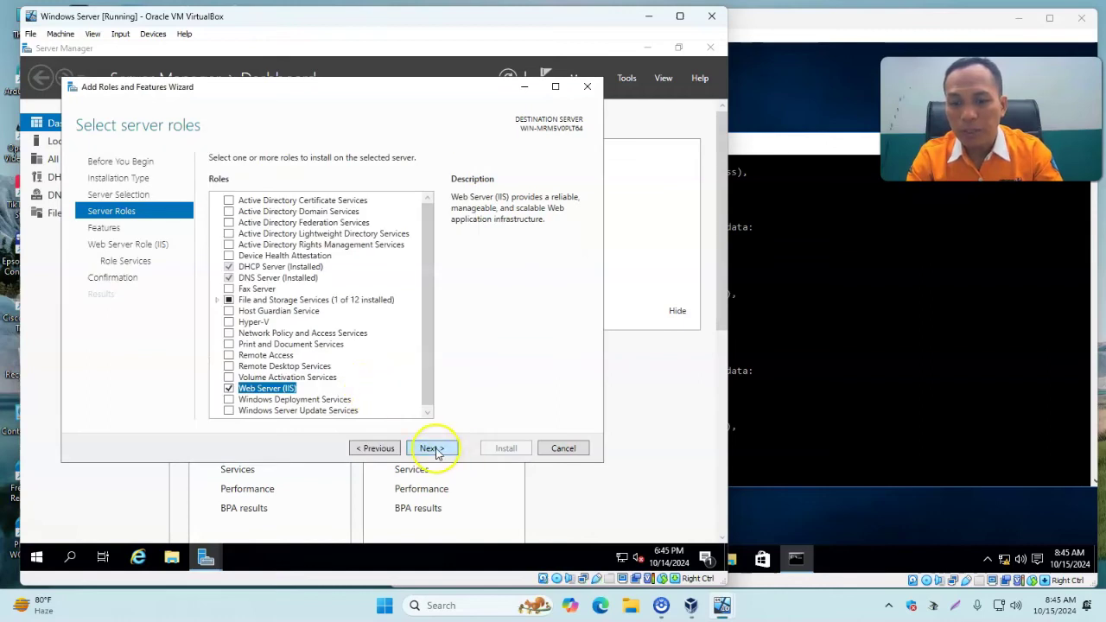
left_click(430, 449)
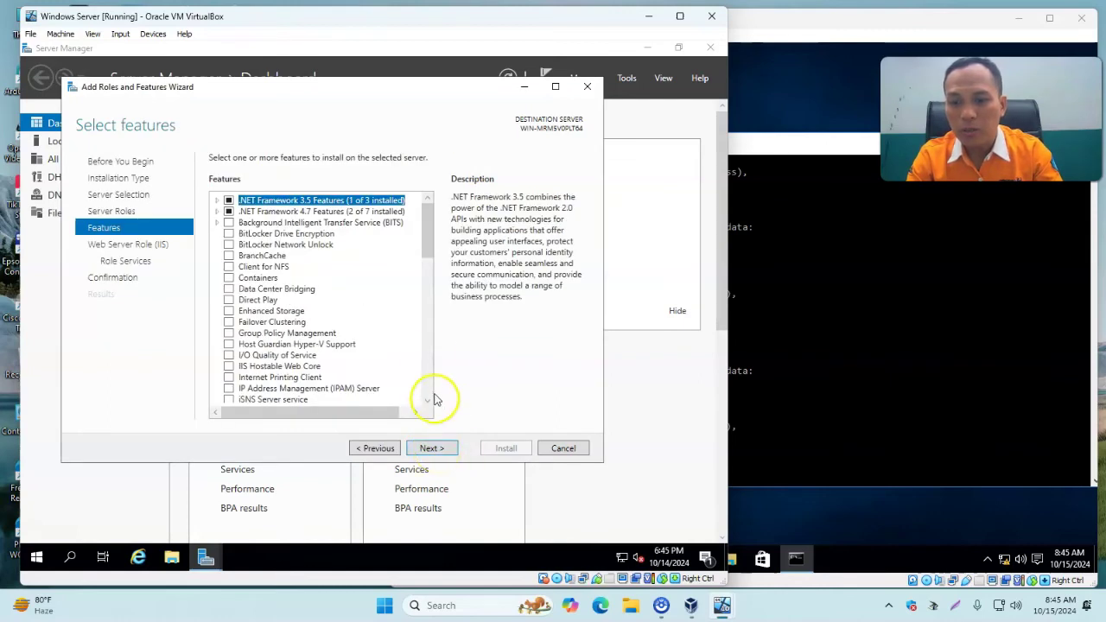
left_click(438, 452)
left_click(438, 452)
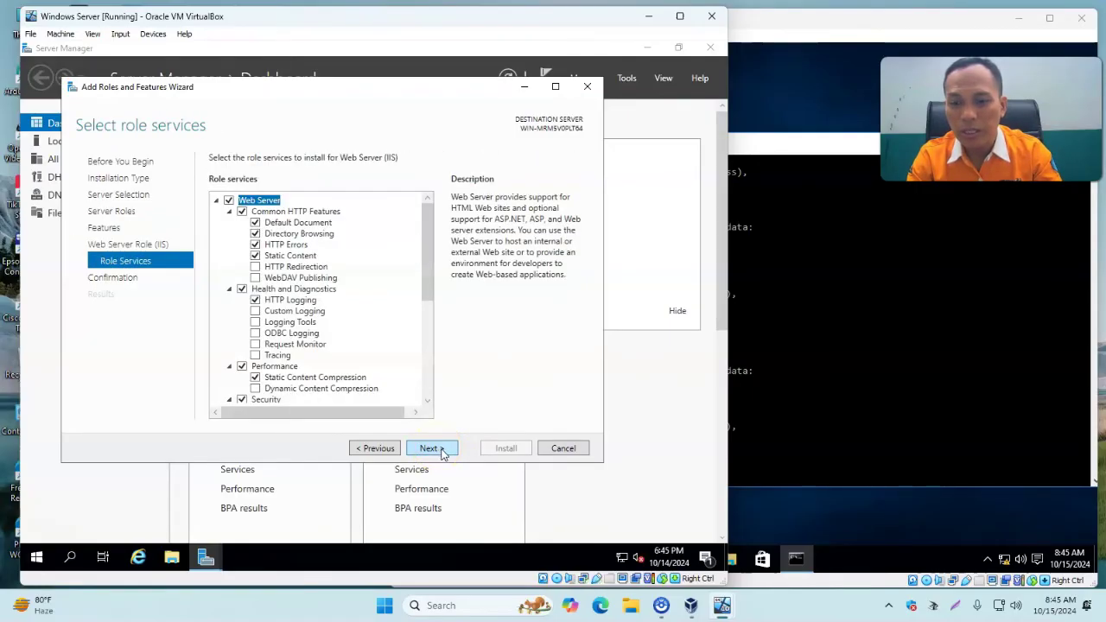
Tick the HTTP Redirection, WebDAV Publishing and FTP Server role services and reach confirmation.
left_click(254, 268)
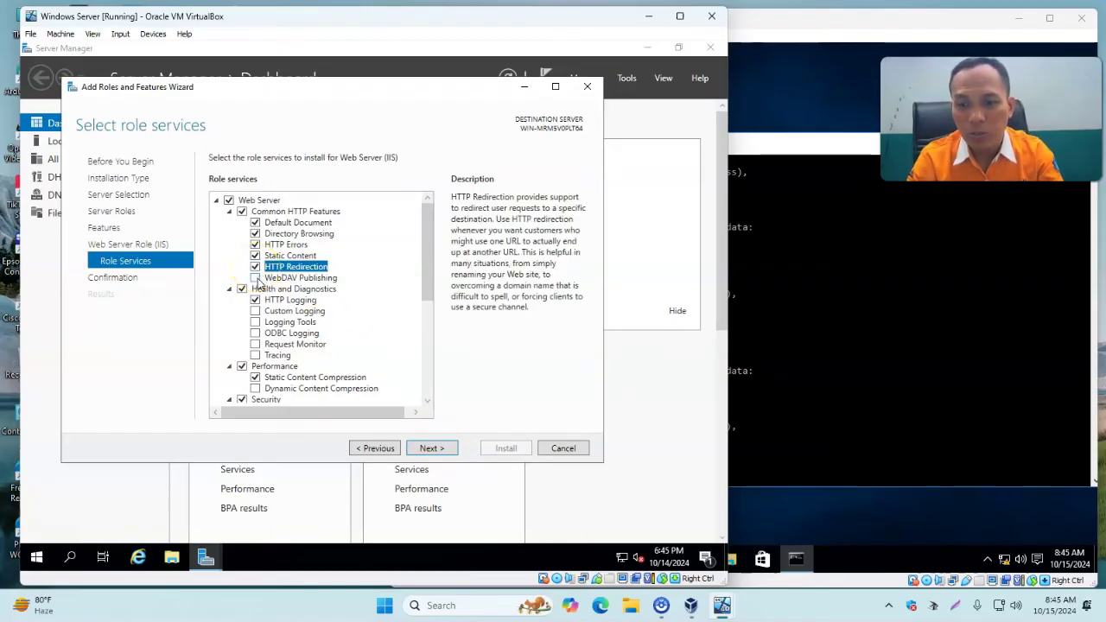
left_click(255, 279)
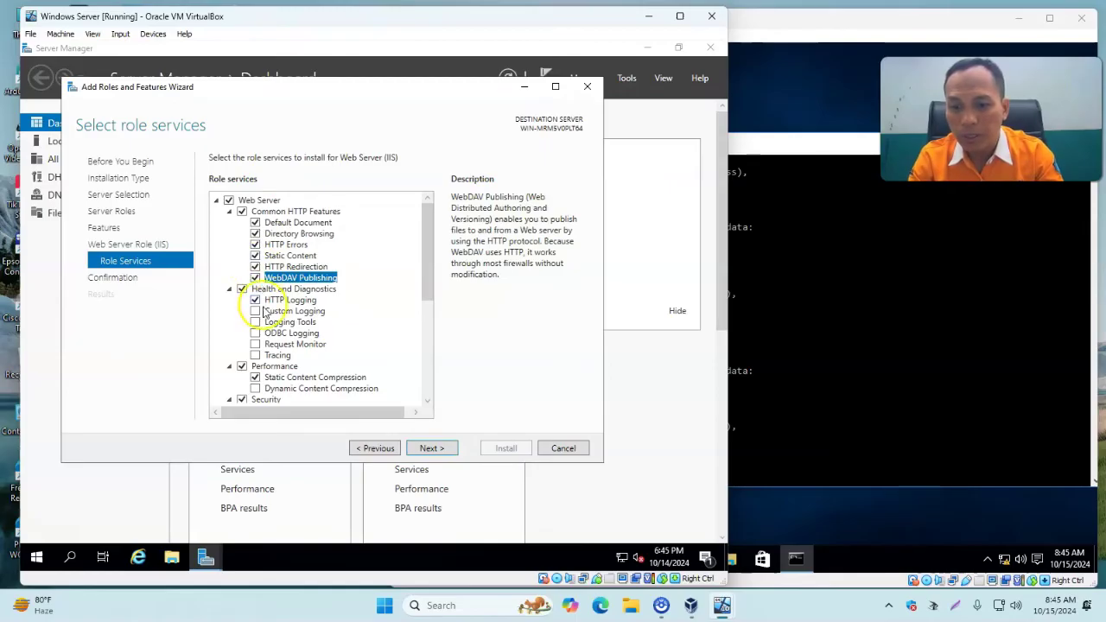
left_click_drag(429, 250, 440, 384)
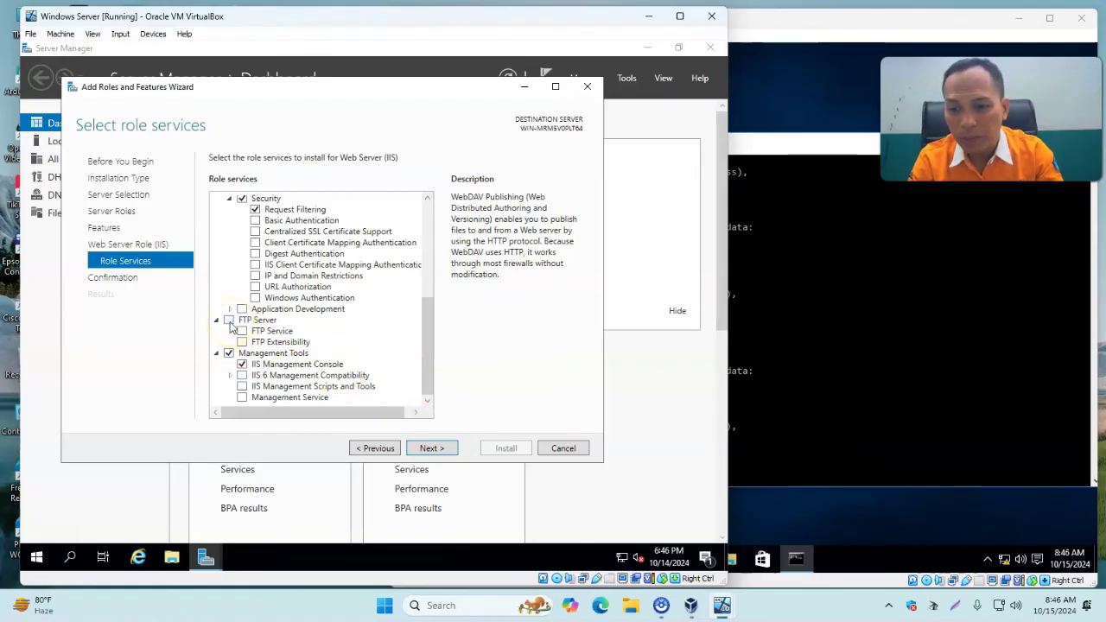
left_click(229, 321)
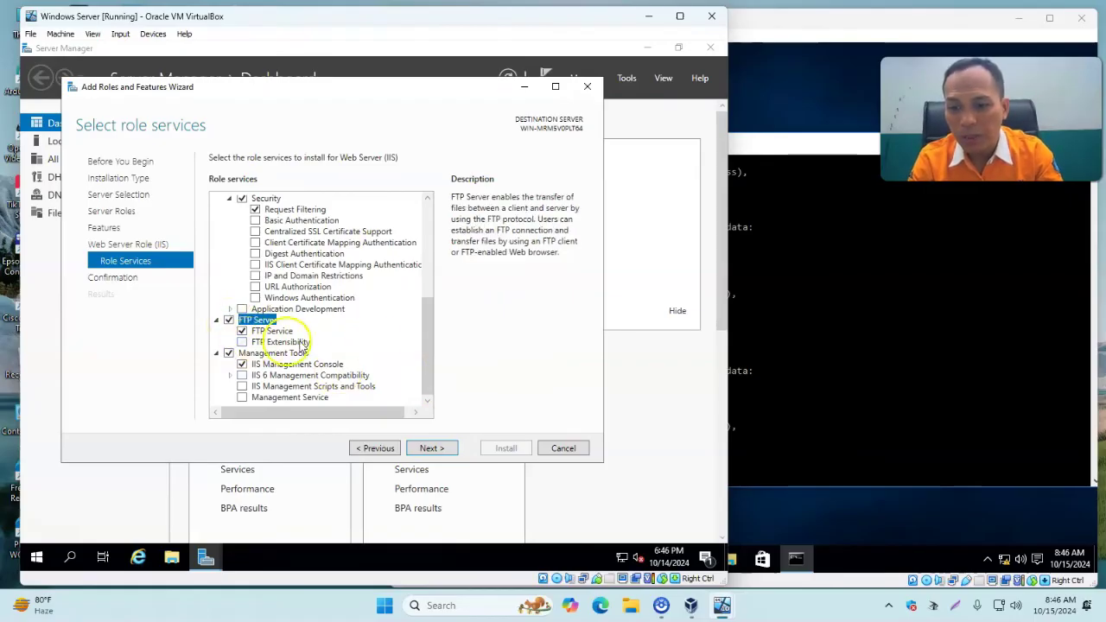
left_click_drag(432, 350, 407, 358)
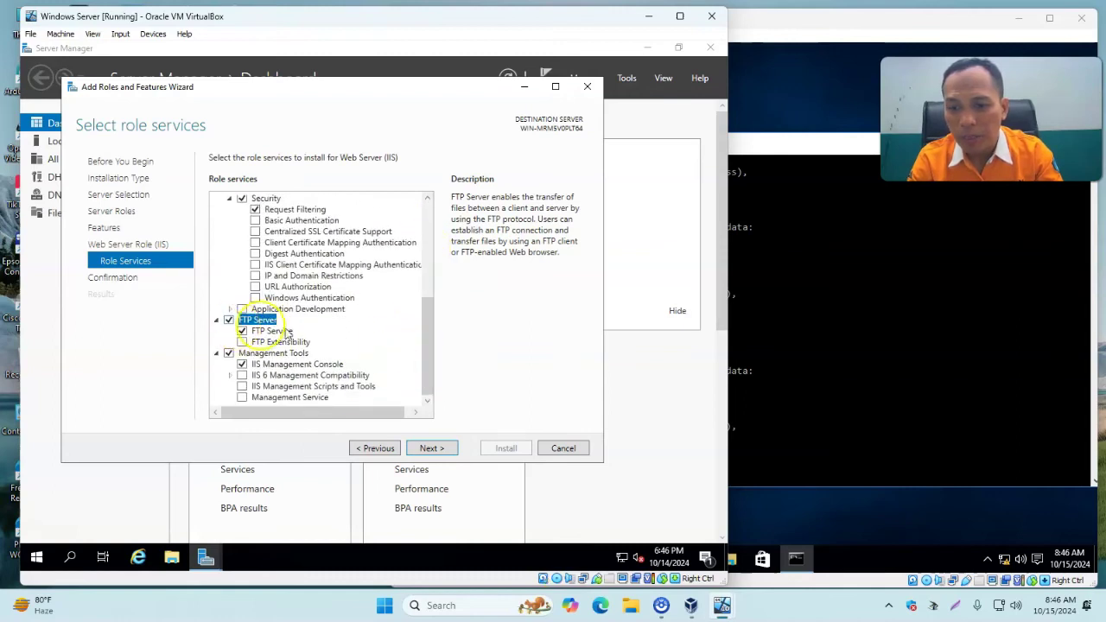
left_click_drag(424, 349, 425, 228)
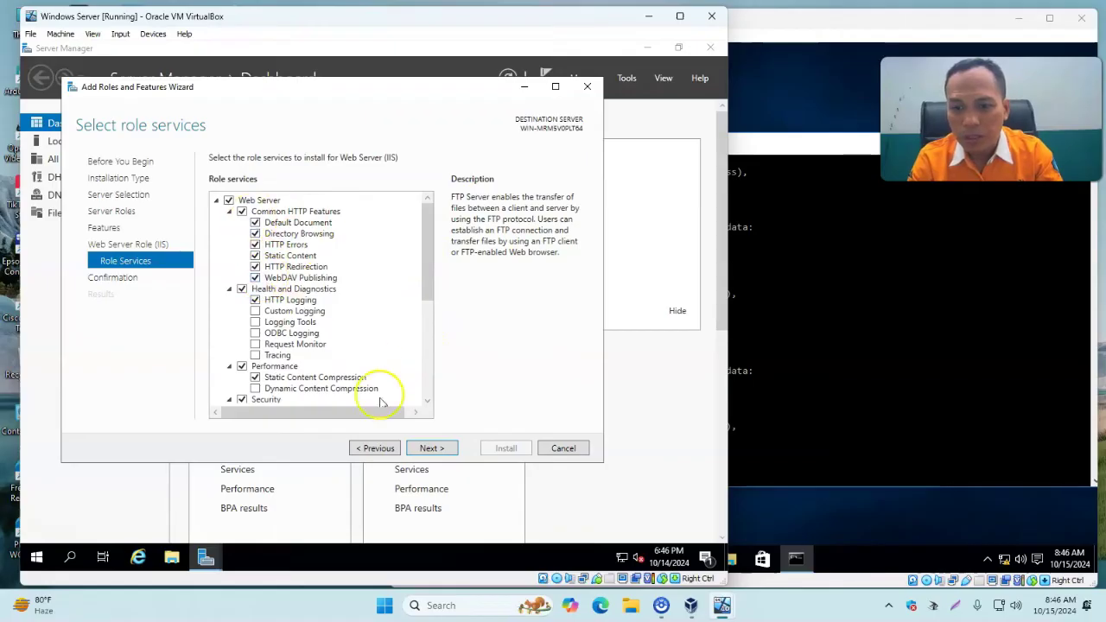
left_click(429, 449)
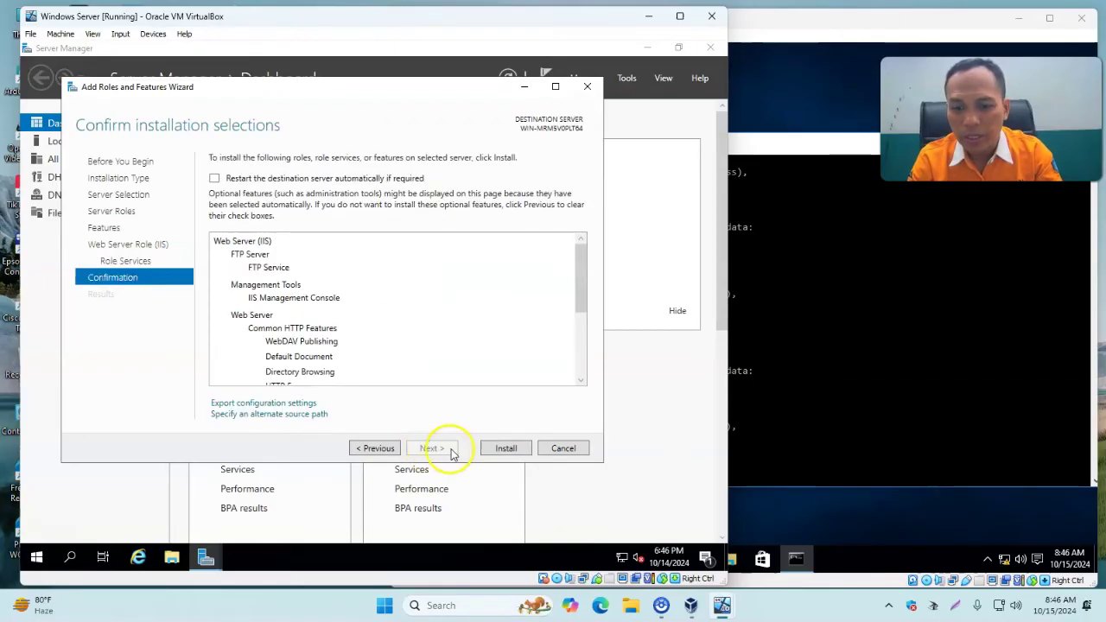
Install Web Server (IIS) with FTP Service and close the wizard once it succeeds.
left_click(506, 449)
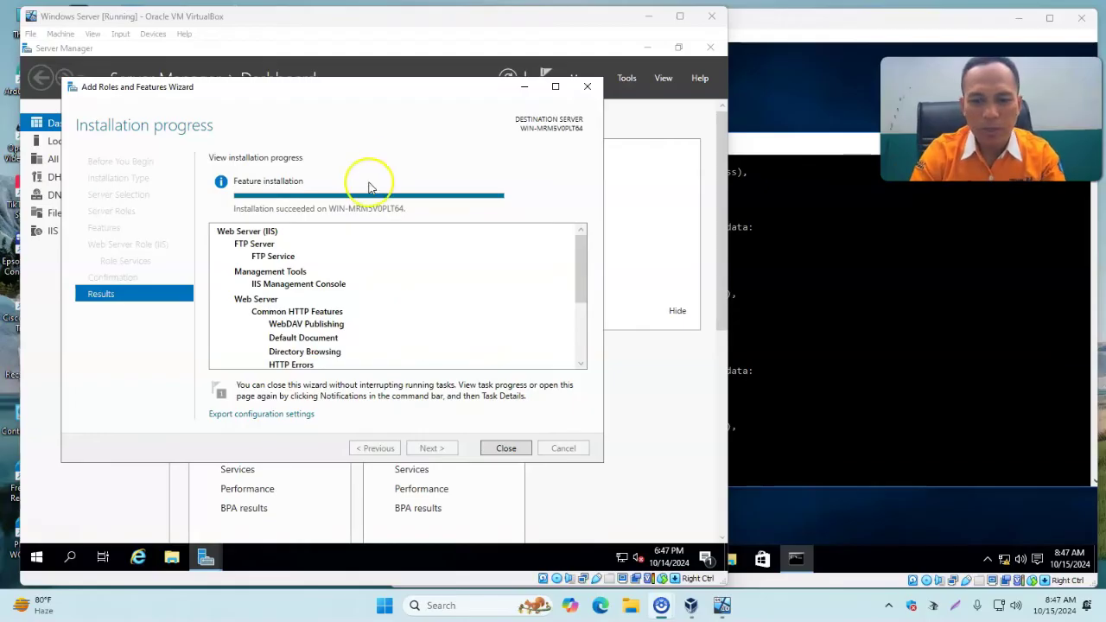
left_click(507, 448)
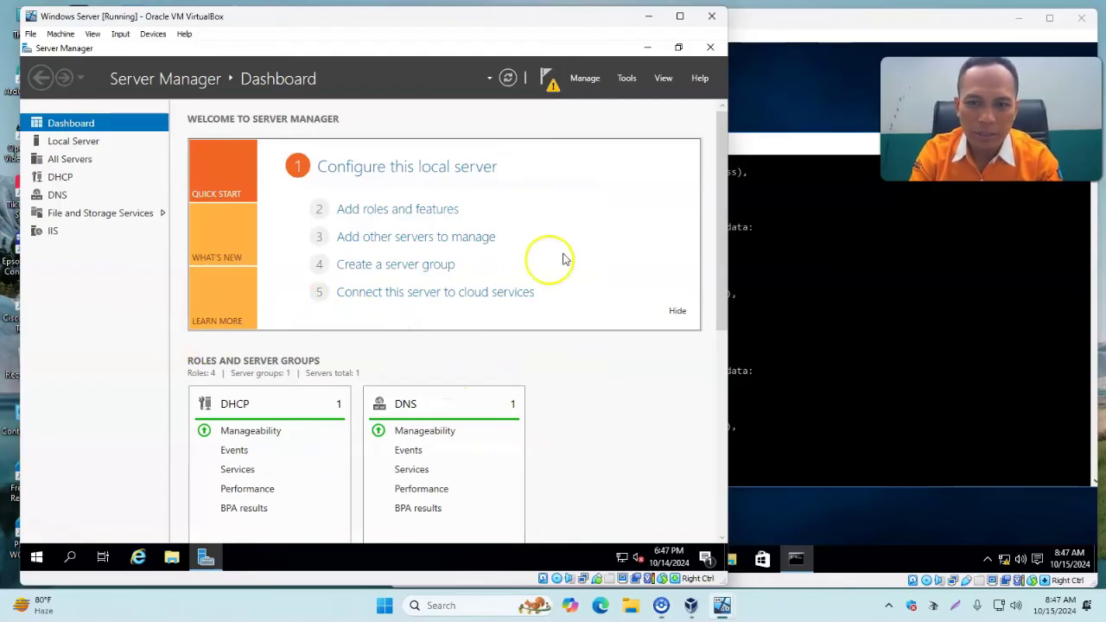
Launch IIS Manager from Tools, maximize it with a wider Connections pane, then switch to the client.
left_click(624, 79)
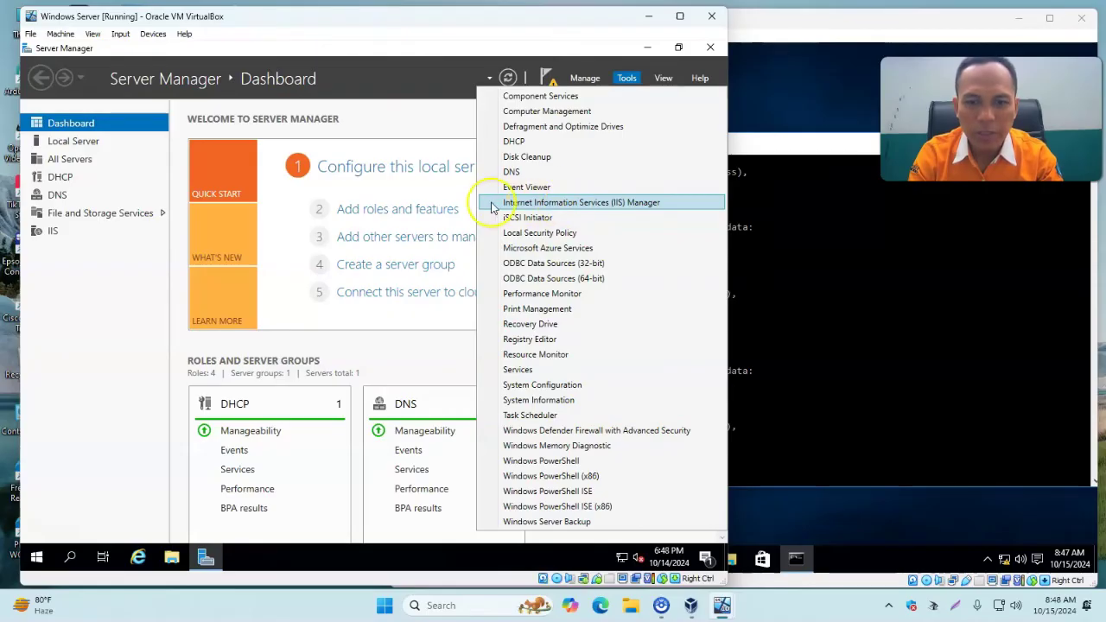
left_click(633, 207)
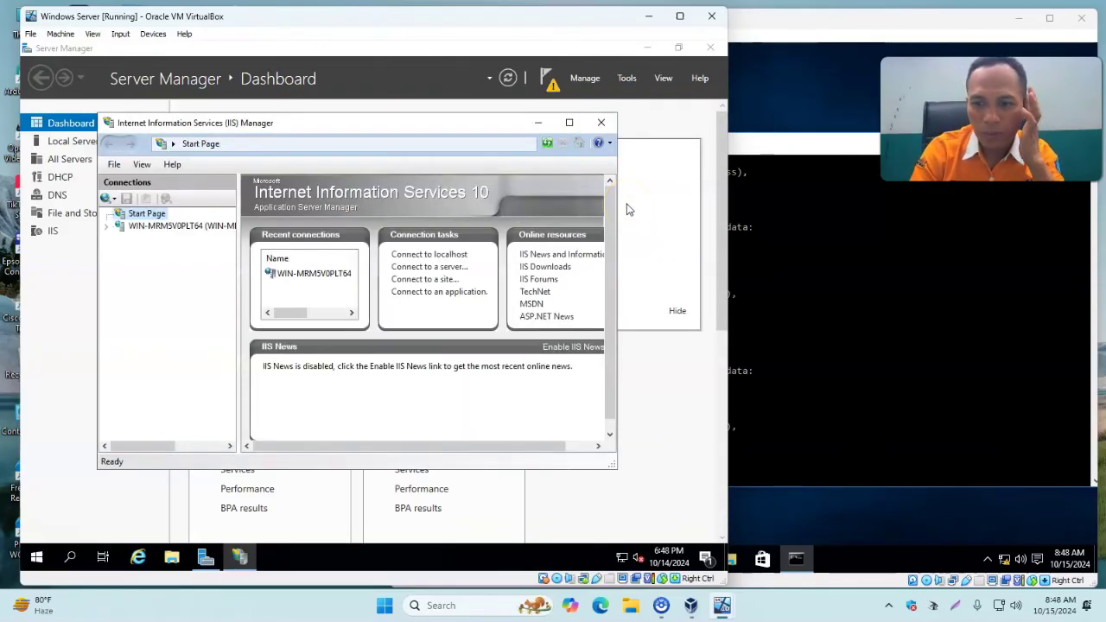
left_click(568, 123)
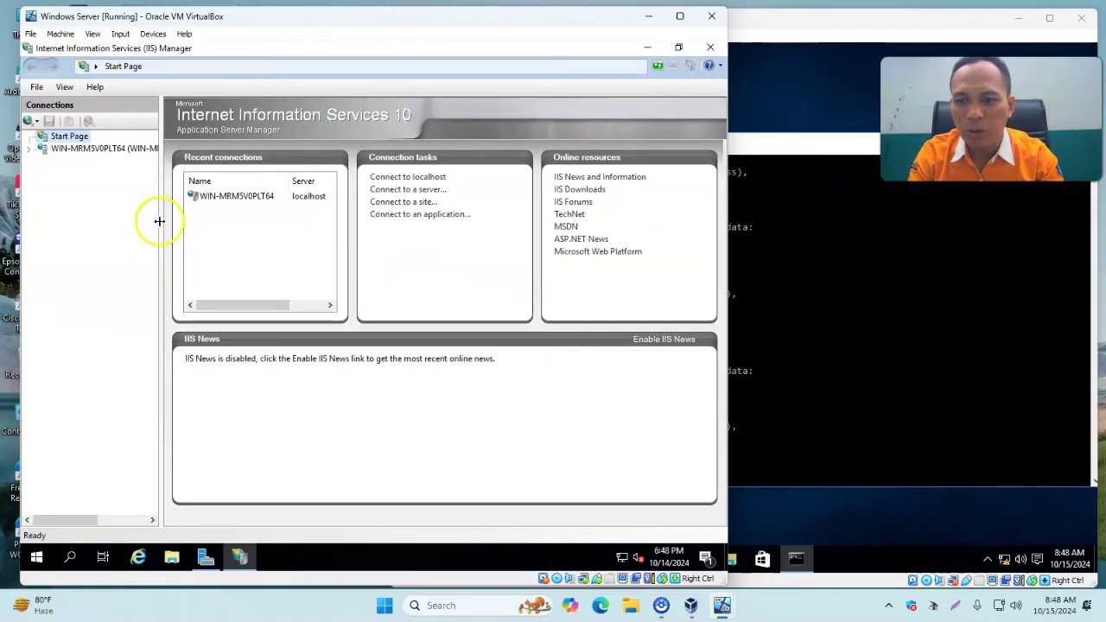
left_click_drag(159, 222, 216, 234)
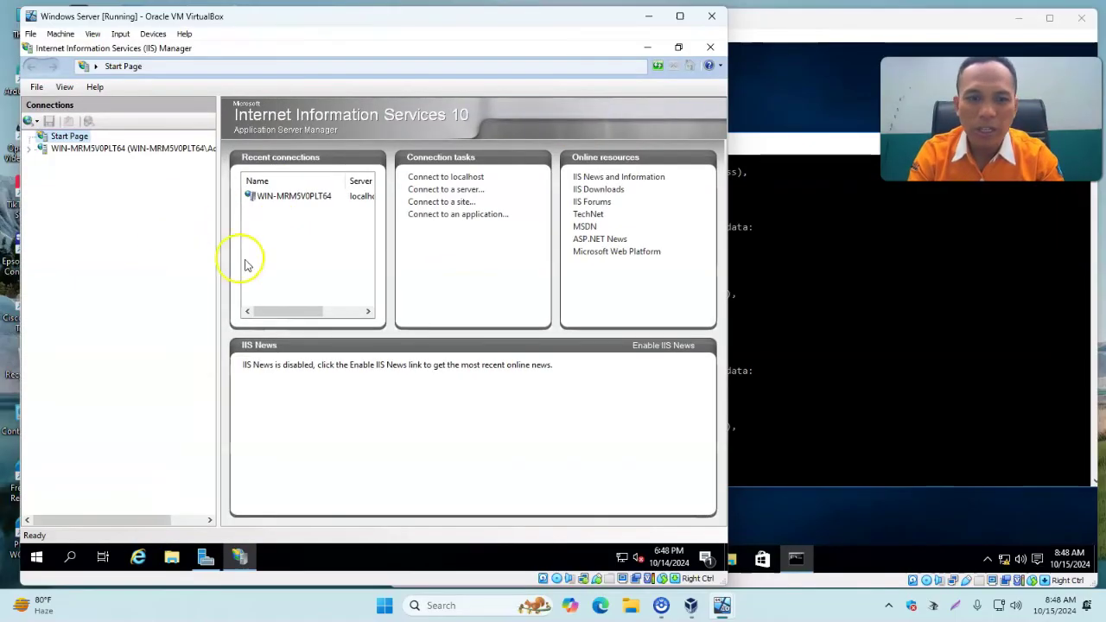
left_click(803, 19)
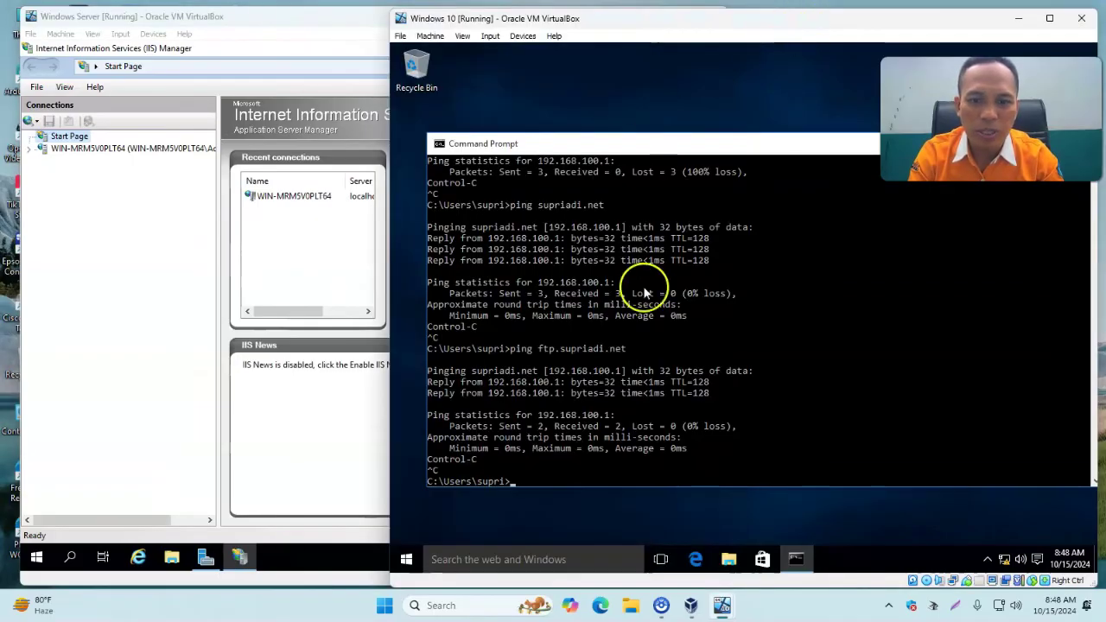
Open Edge on the client and load 192.168.100.1 to show the IIS Windows Server welcome page.
left_click(696, 560)
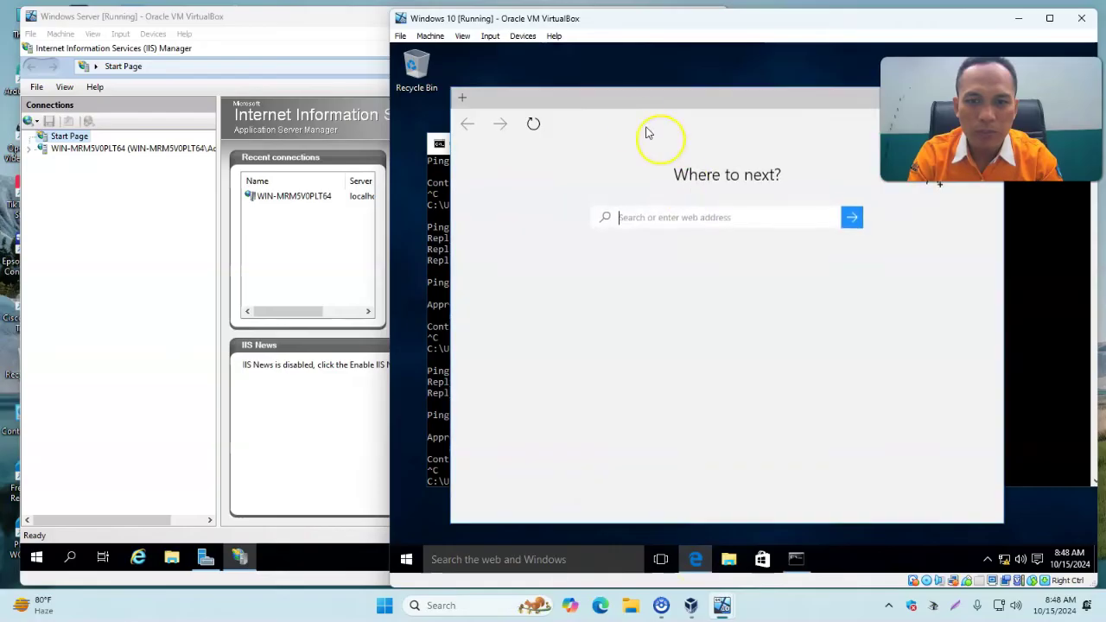
left_click(629, 124)
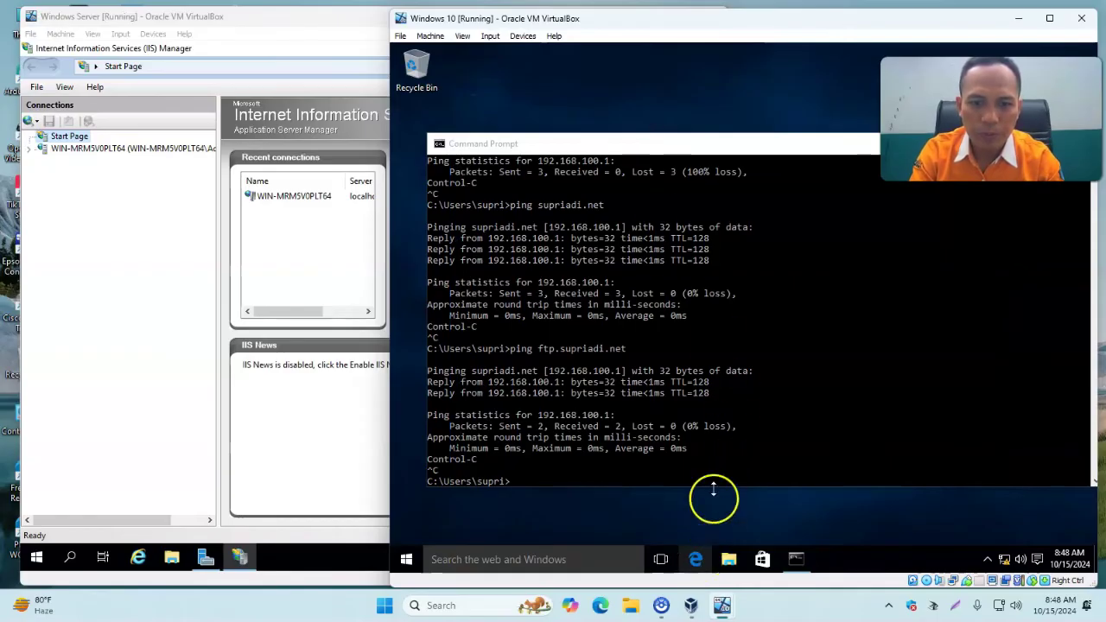
left_click(708, 561)
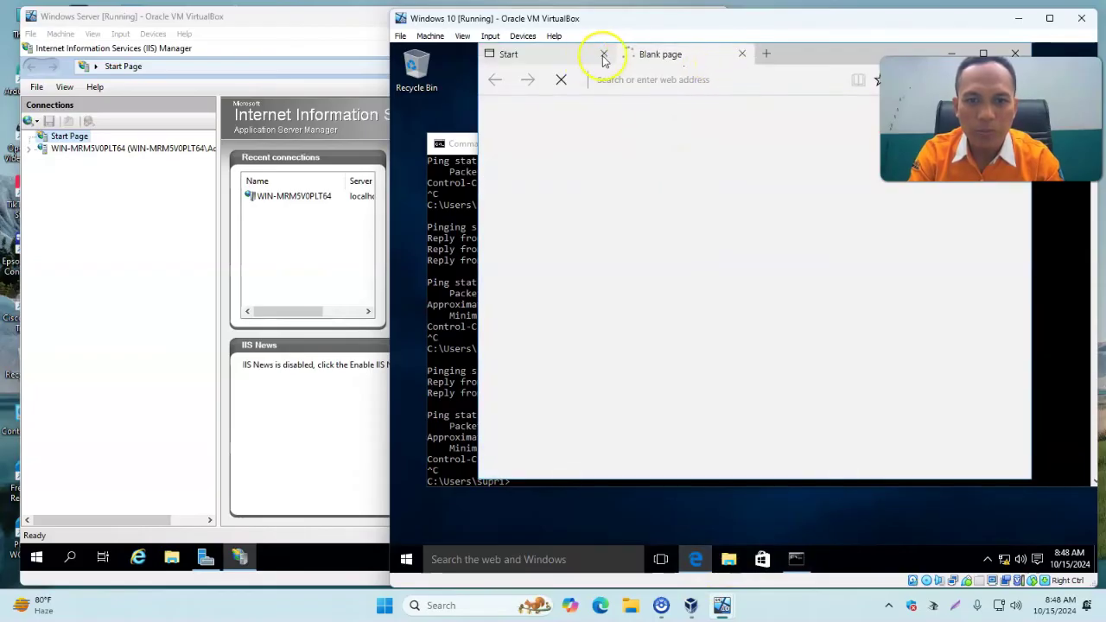
left_click(604, 54)
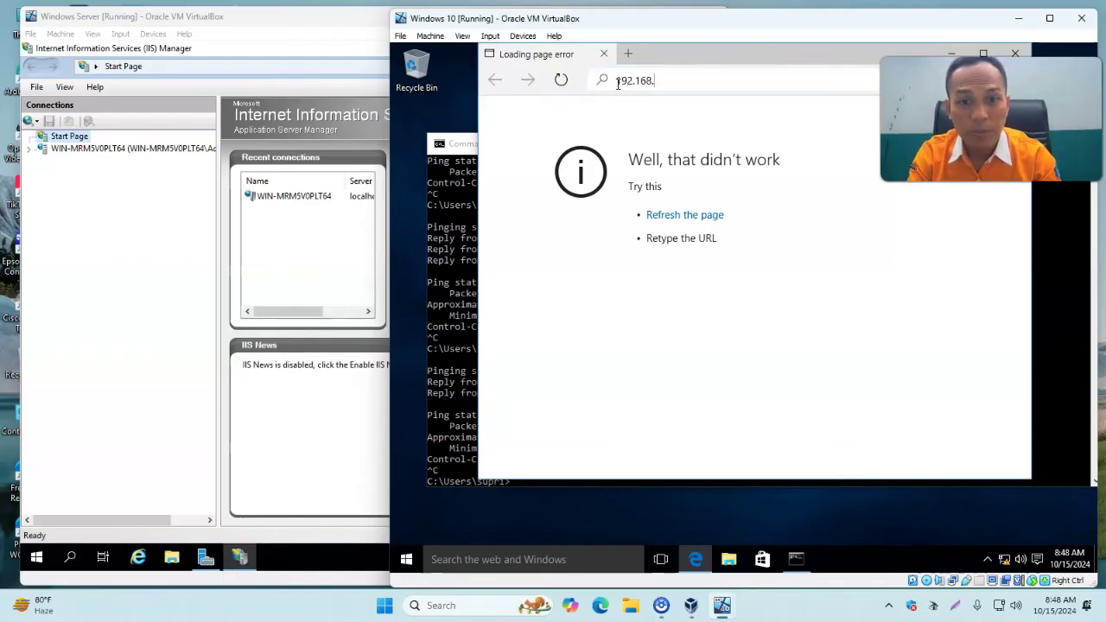
type("100.")
key("Return")
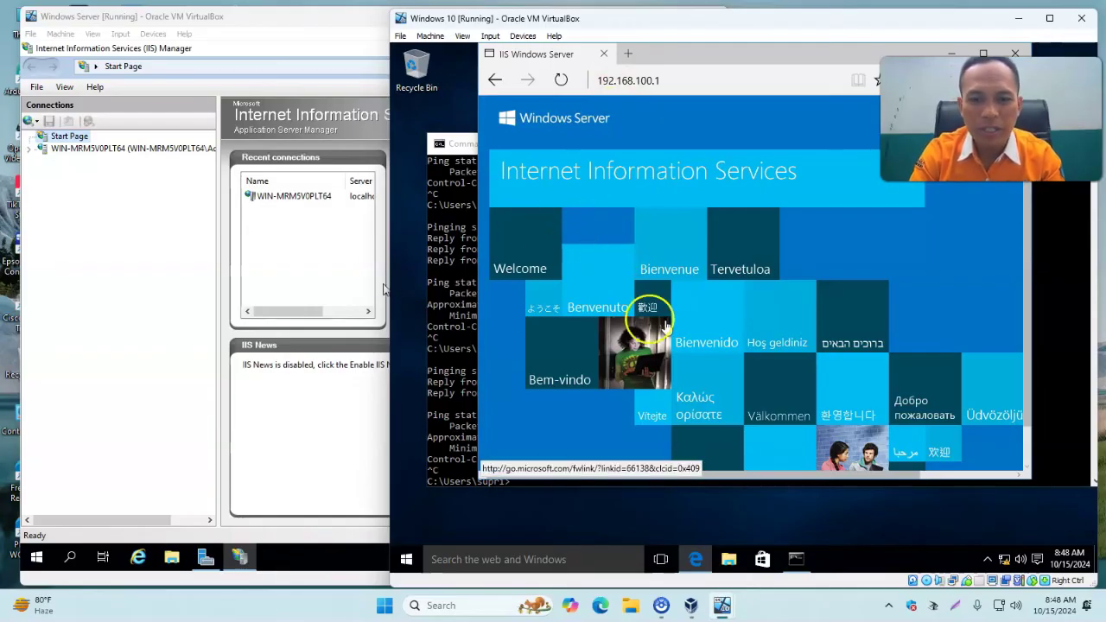
left_click(716, 261)
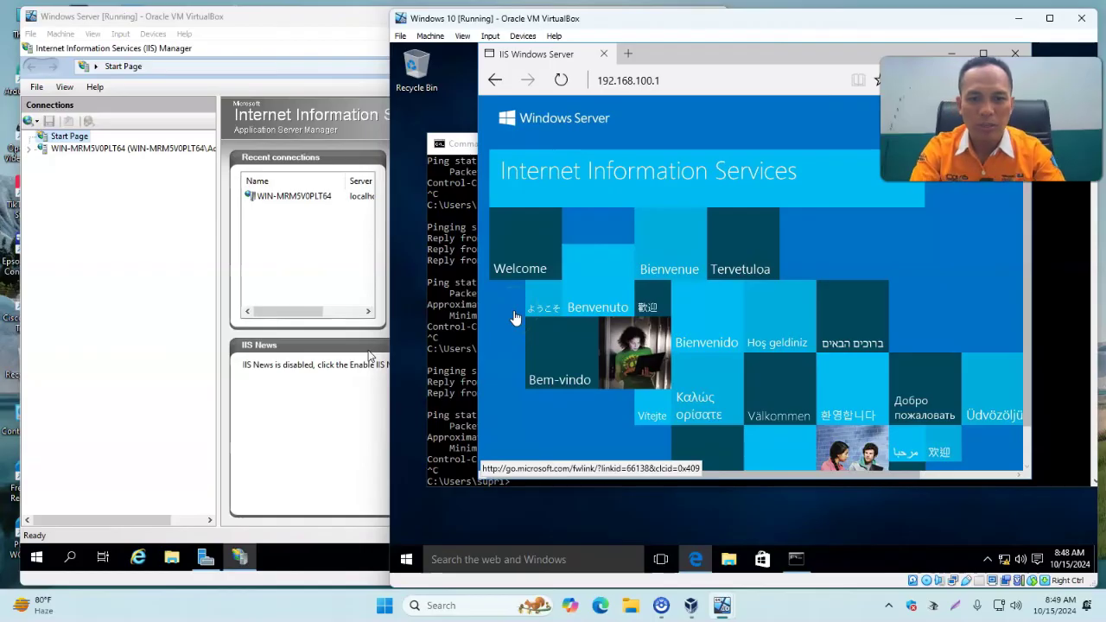
left_click(444, 314)
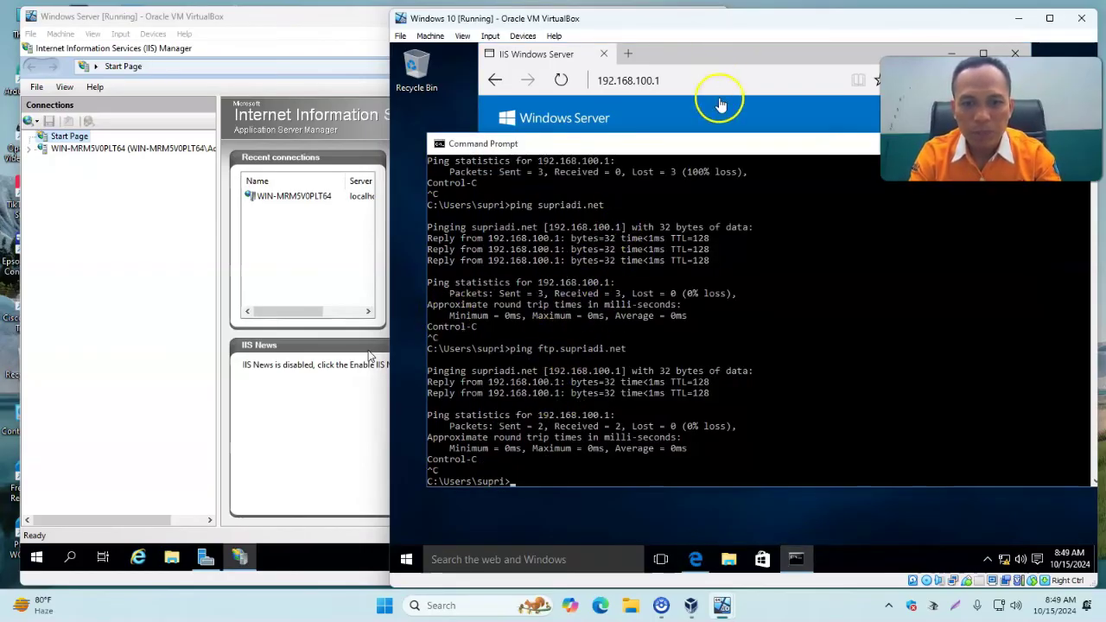
left_click(731, 61)
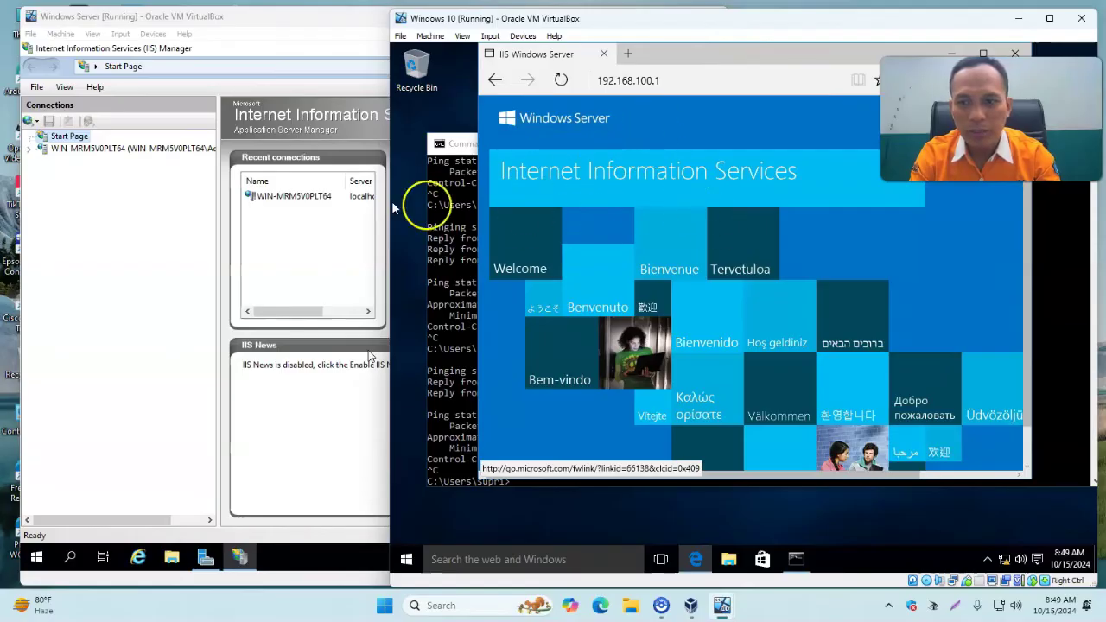
Expand the server and Sites in IIS Manager and open Add Website named supriadi.net.
left_click(142, 206)
left_click_drag(219, 217, 242, 216)
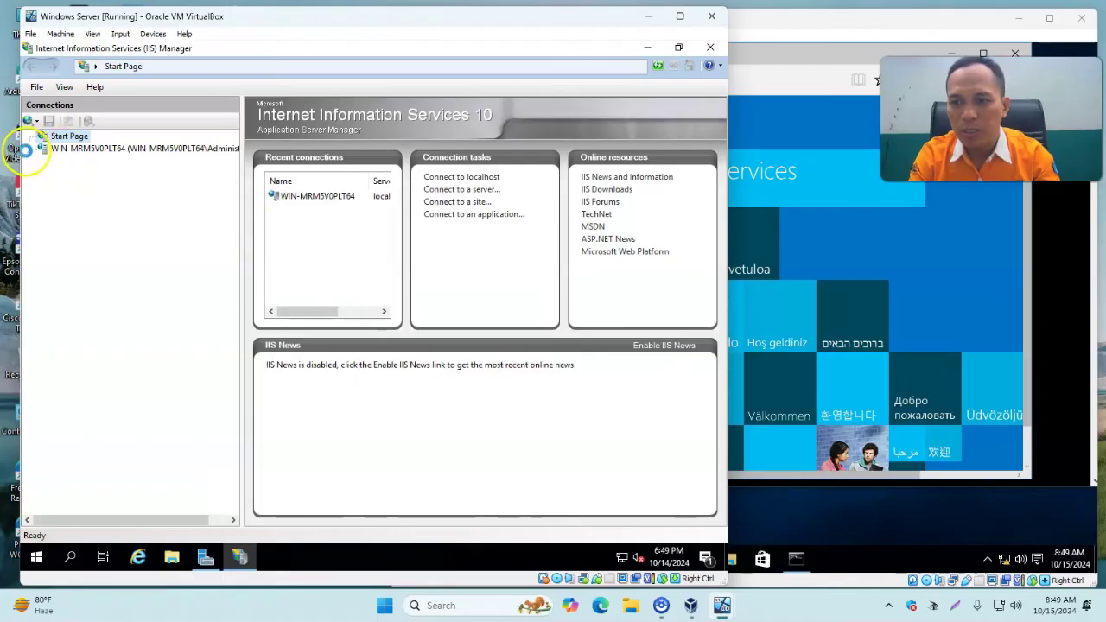
left_click(29, 149)
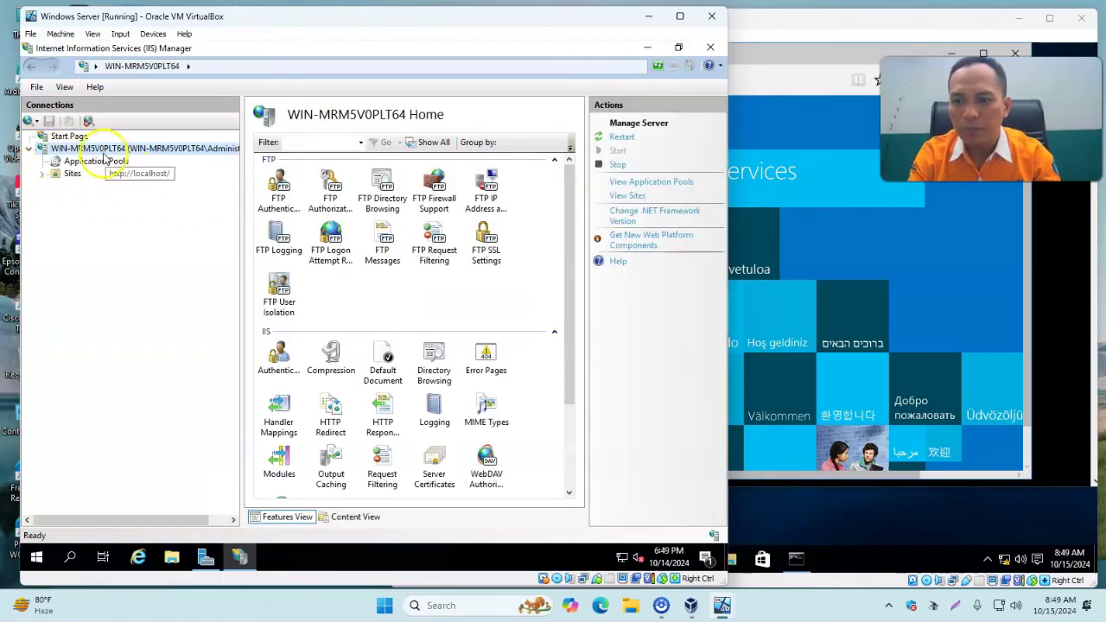
left_click(42, 174)
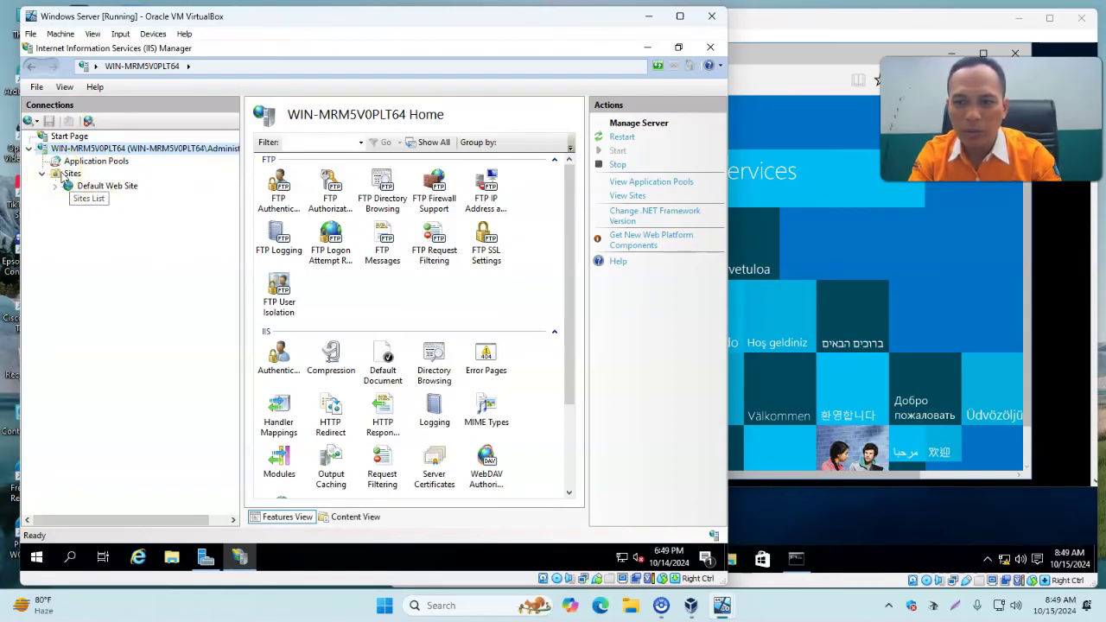
right_click(65, 176)
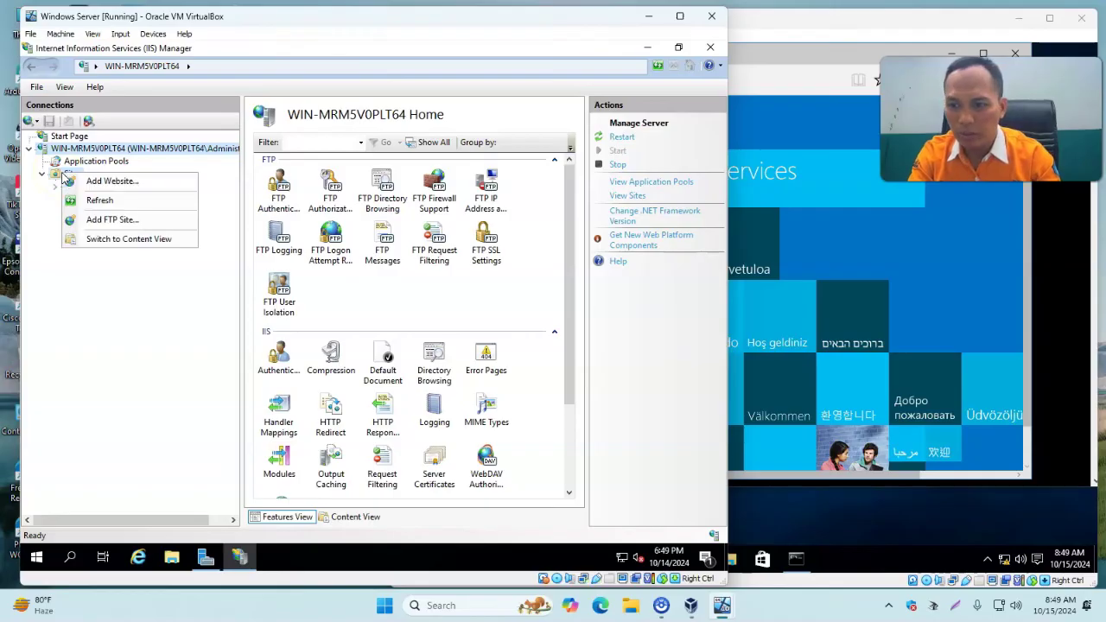
left_click(134, 188)
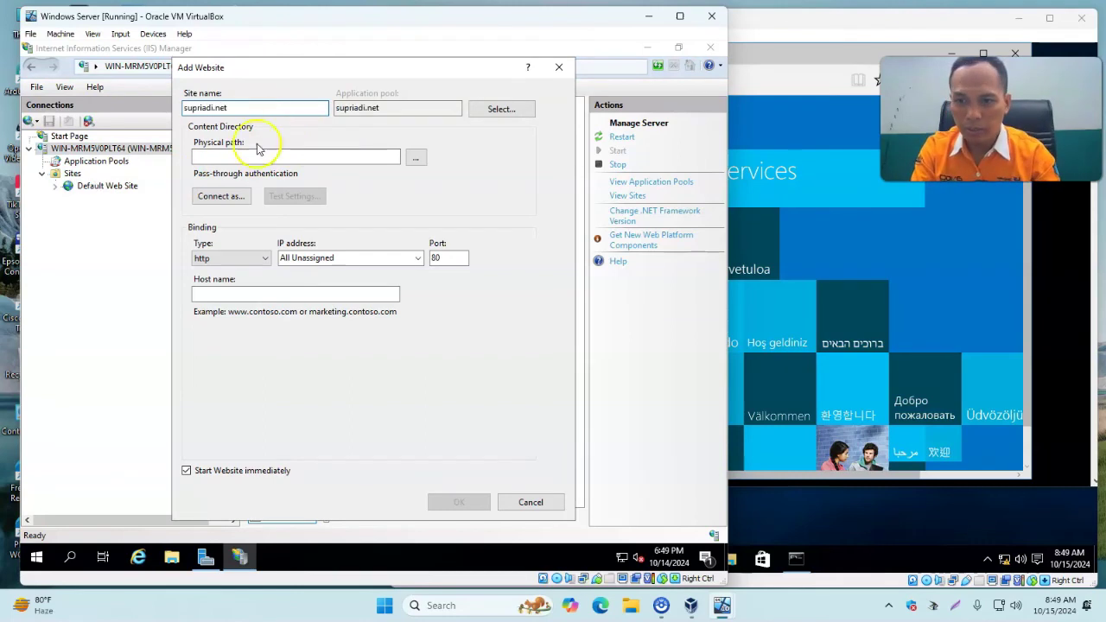
Point the site to a new C:\inetpub\wwwroot\supriadi.net folder, set host name supriadi.net, and create it.
left_click(417, 159)
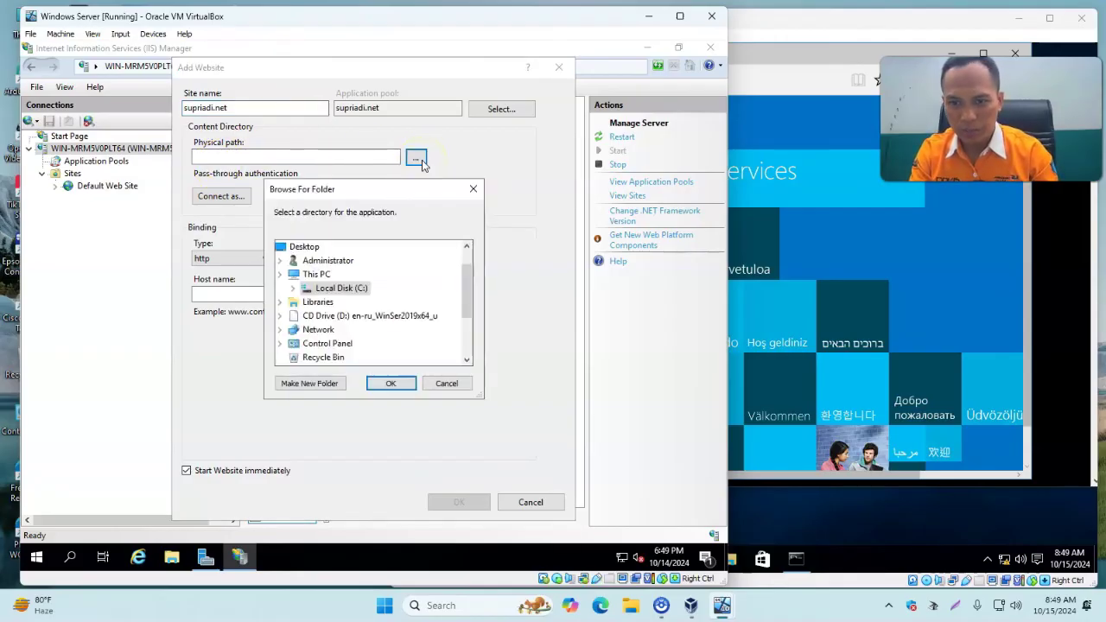
scroll(412, 324, "down", 1)
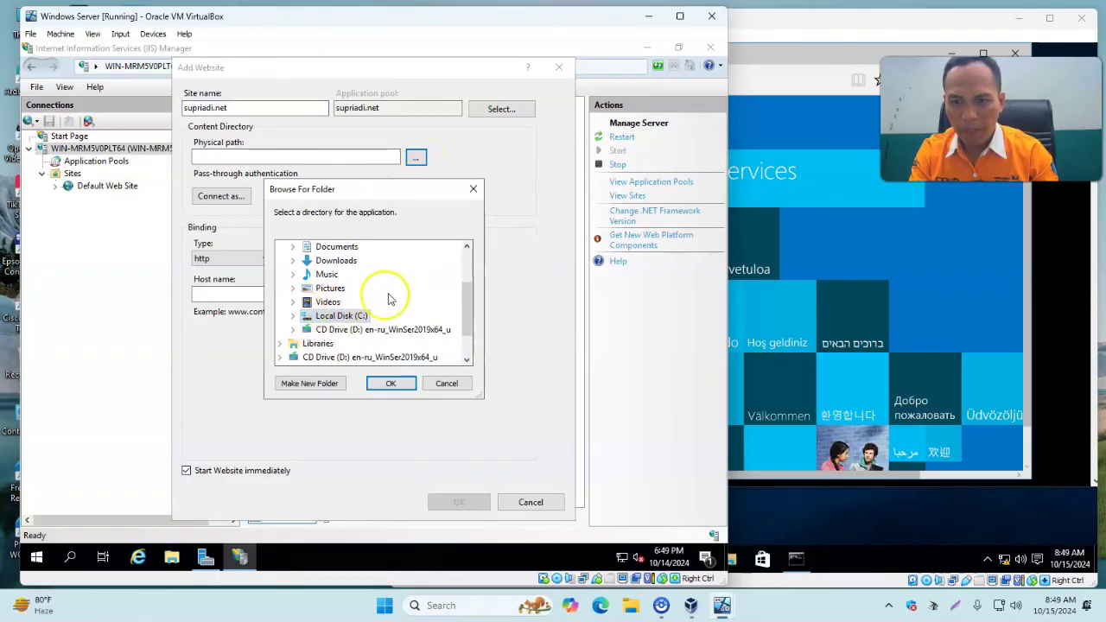
left_click(295, 316)
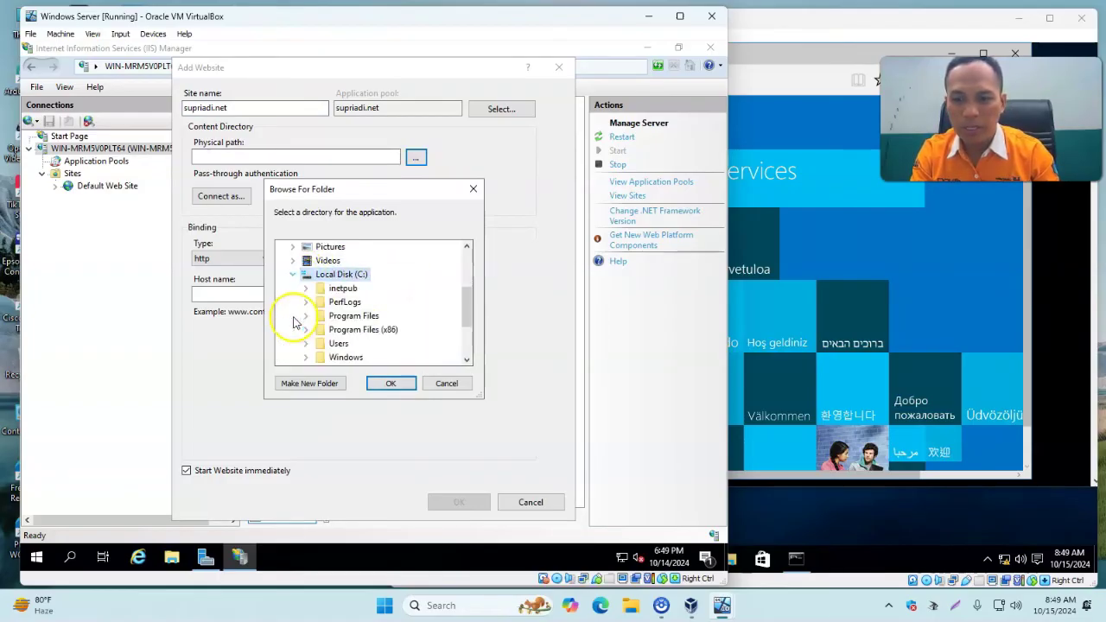
double_click(325, 290)
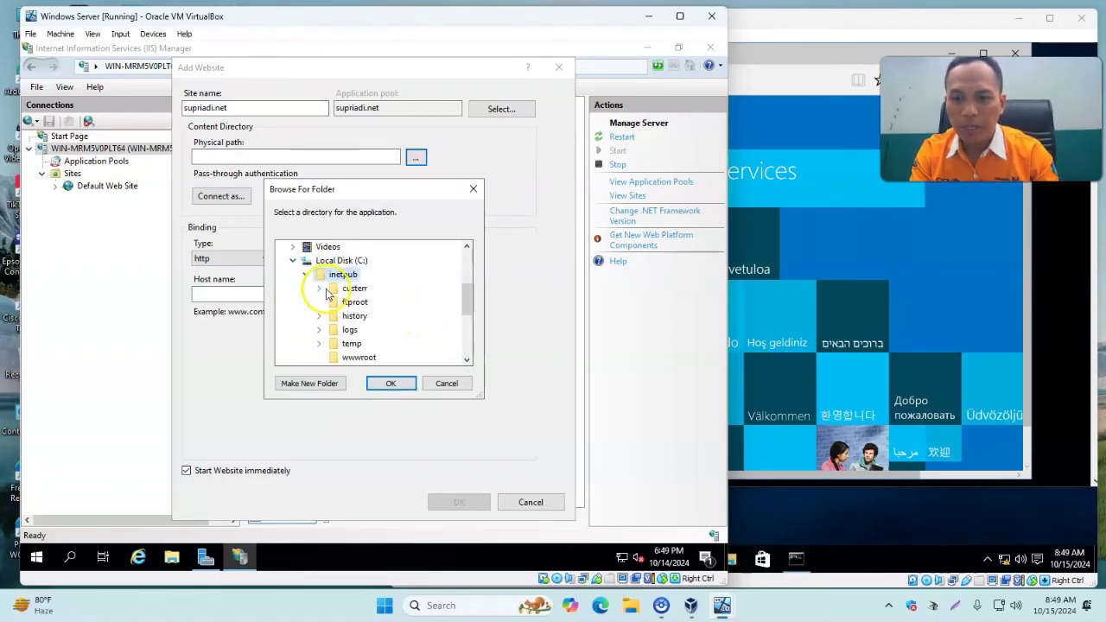
scroll(372, 336, "down", 1)
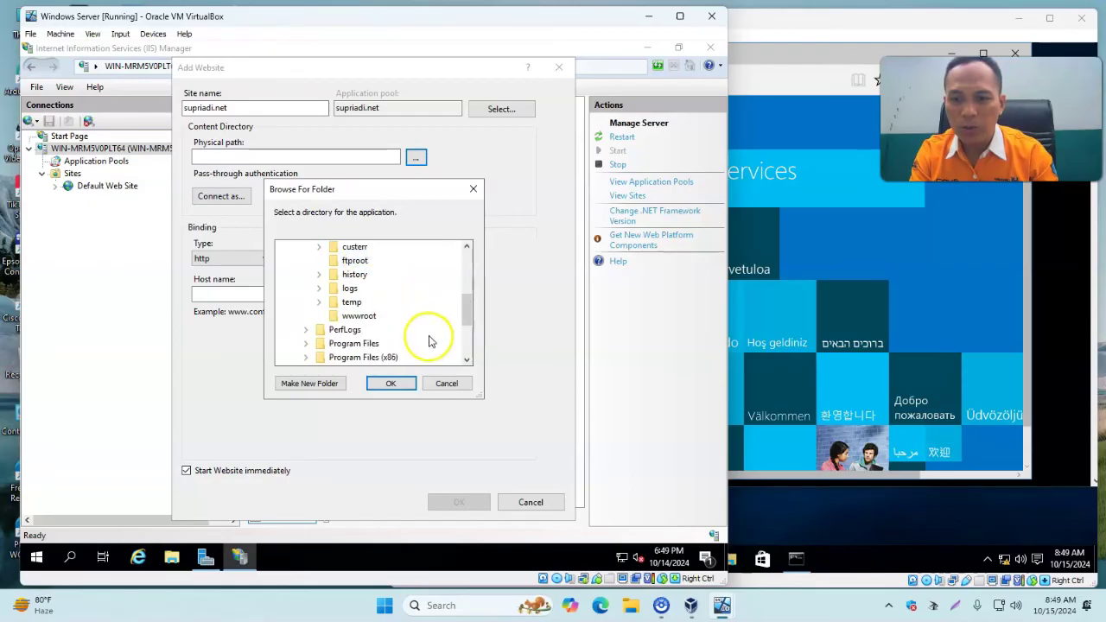
left_click(390, 317)
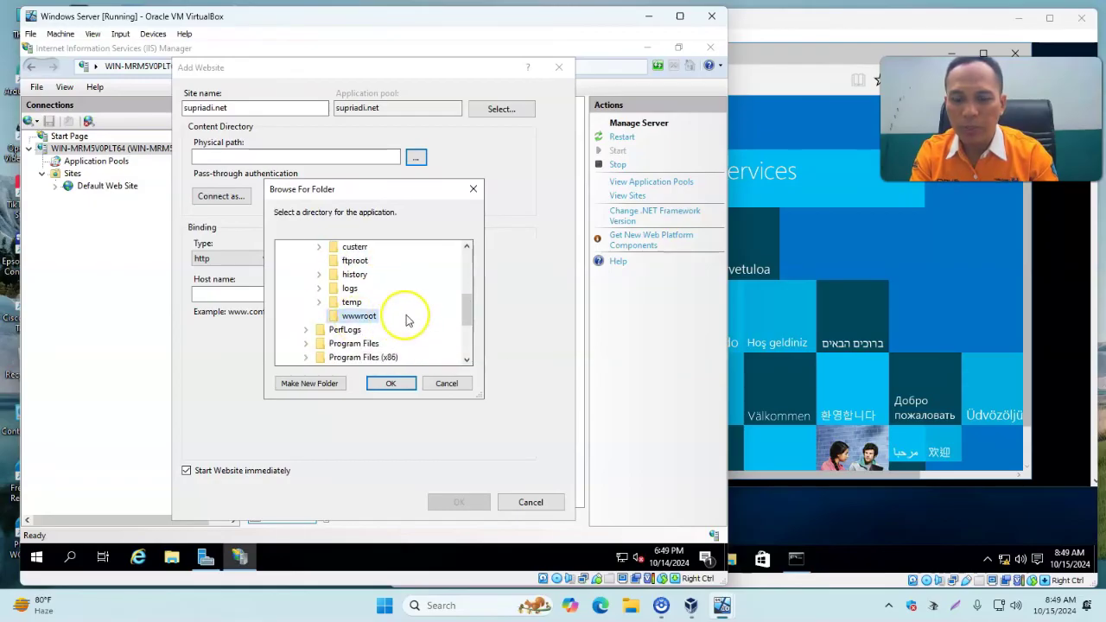
left_click(310, 383)
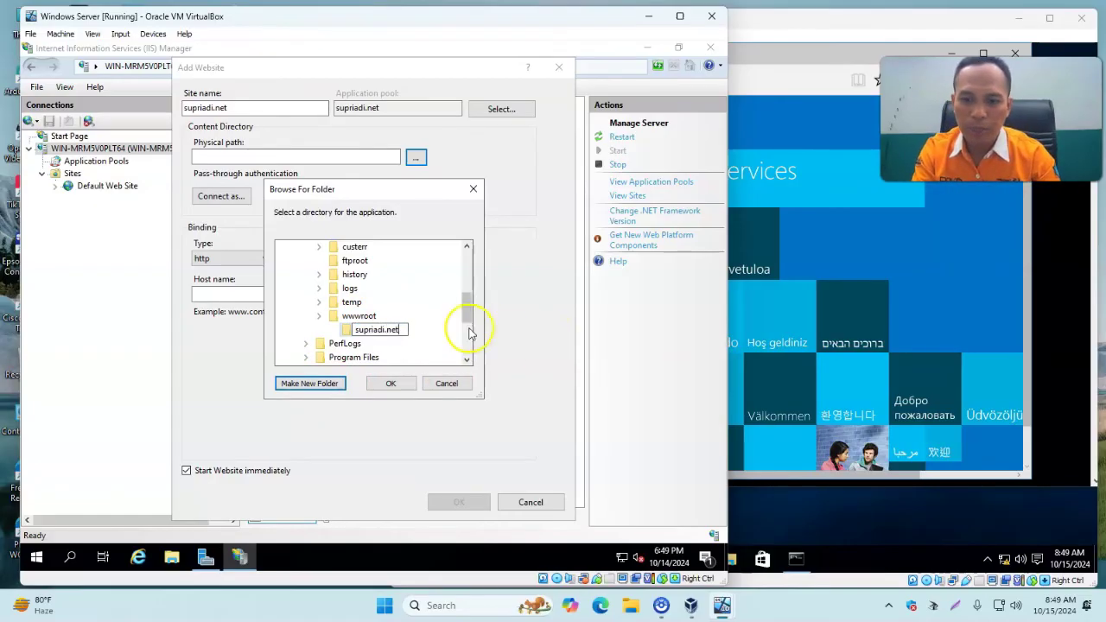
left_click(347, 333)
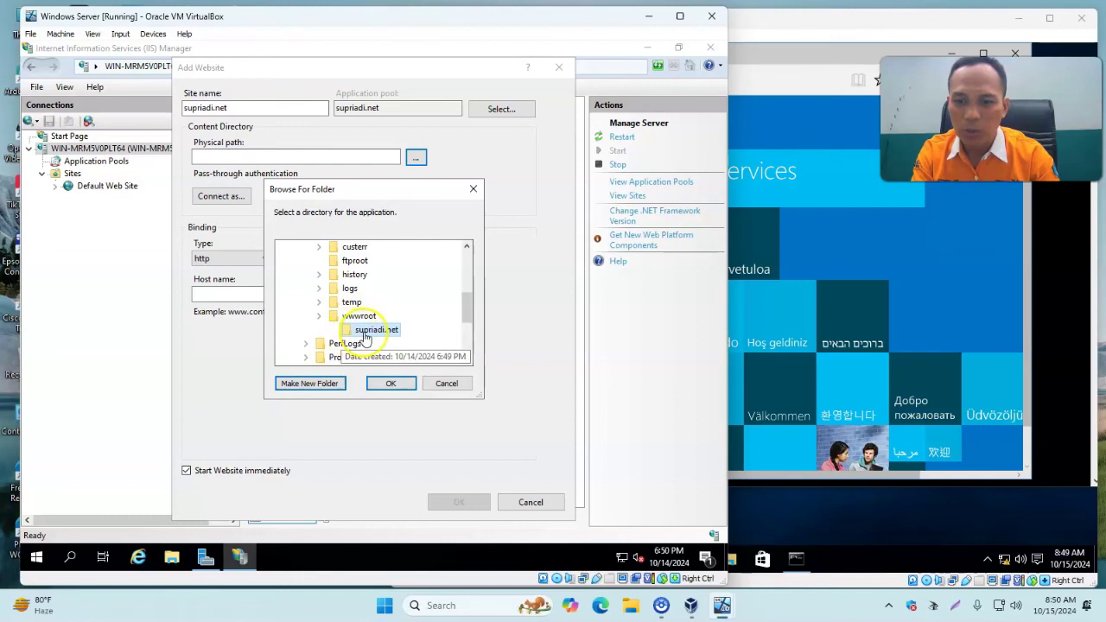
left_click(390, 384)
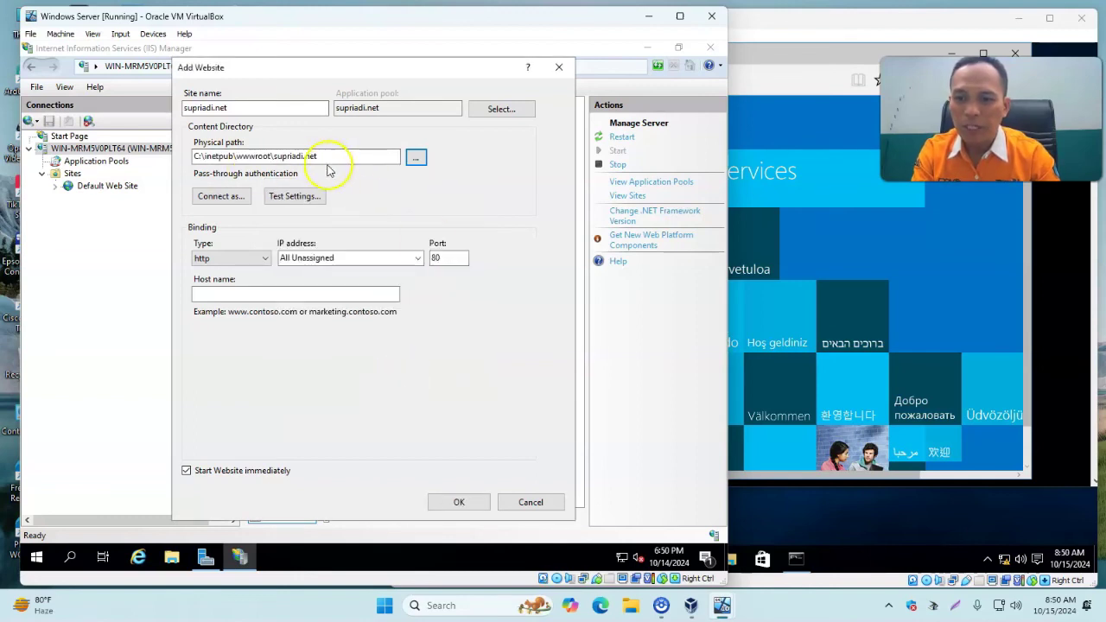
left_click(265, 297)
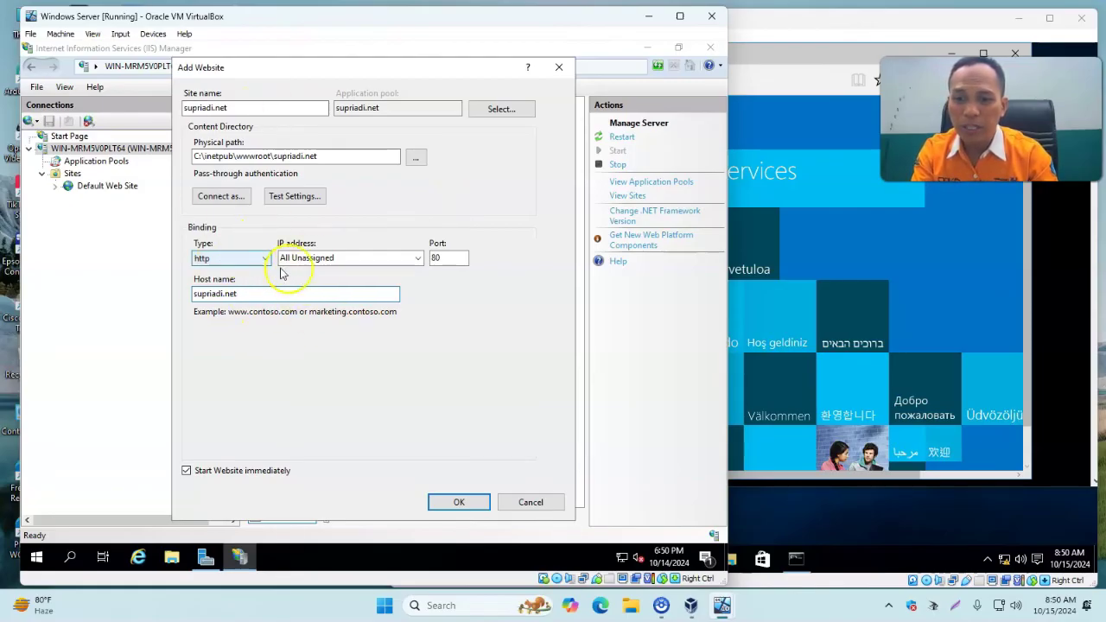
left_click(453, 503)
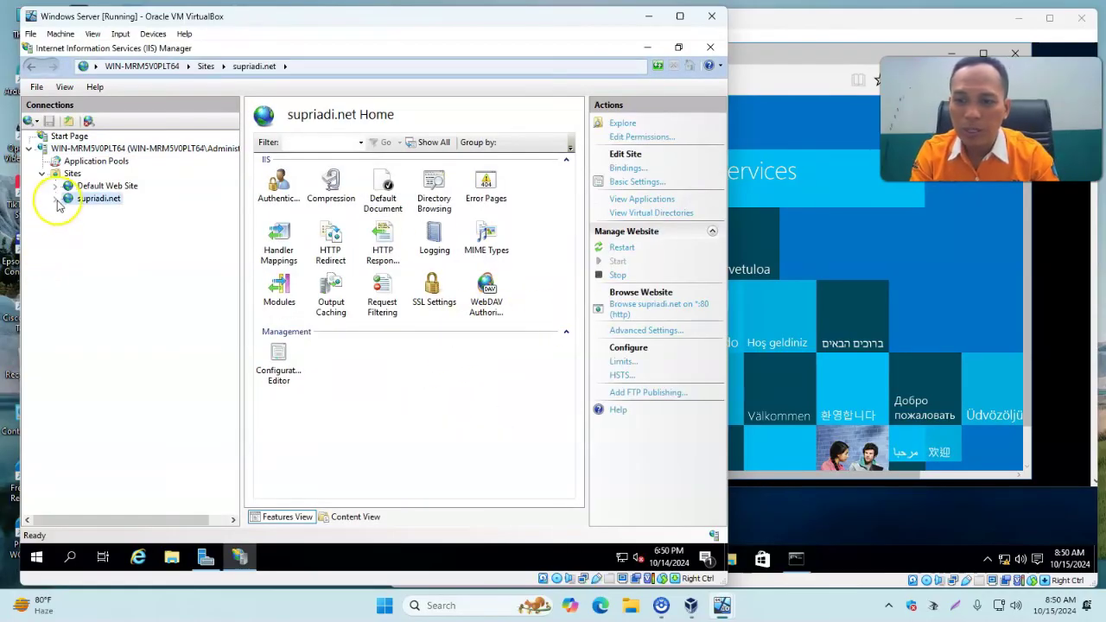
Select the supriadi.net site in IIS and open File Explorer with This PC's drives expanded.
left_click(100, 199)
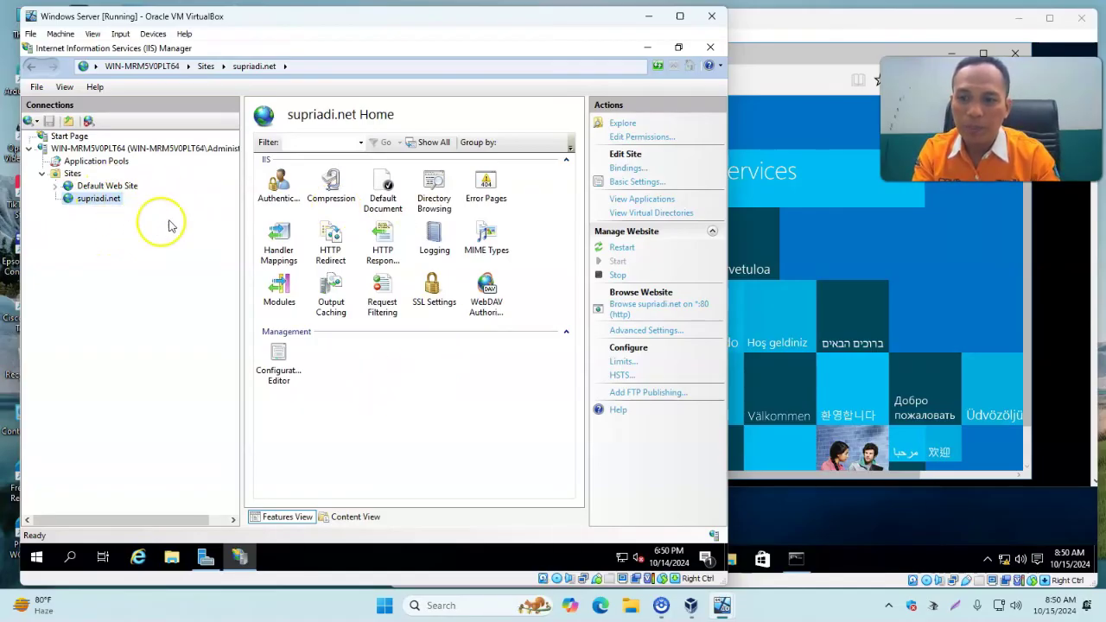
left_click(171, 559)
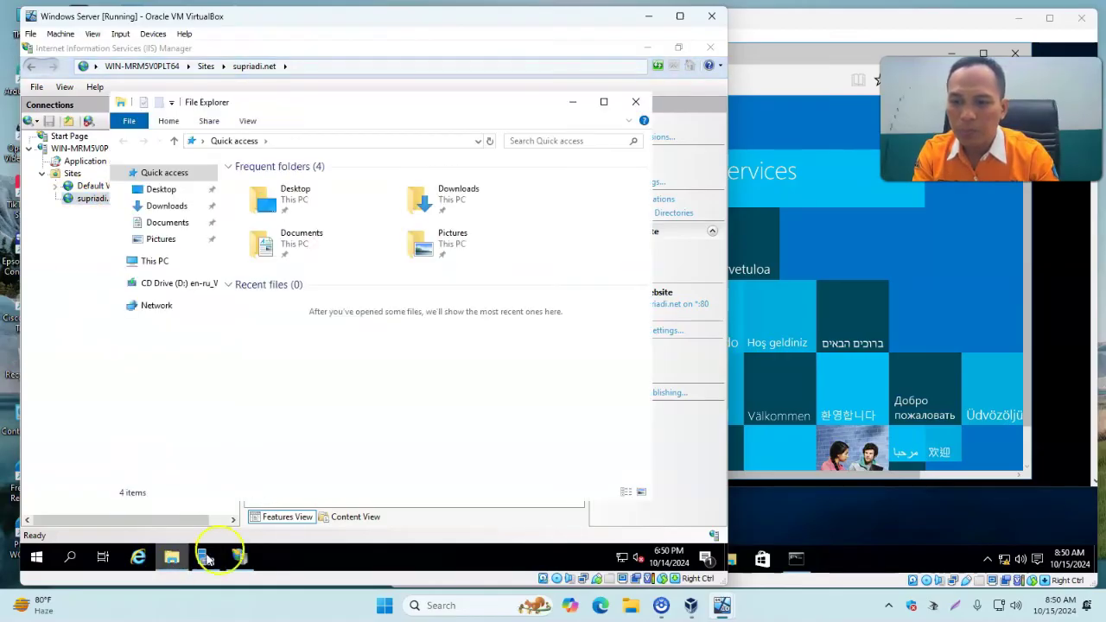
left_click_drag(221, 251, 318, 261)
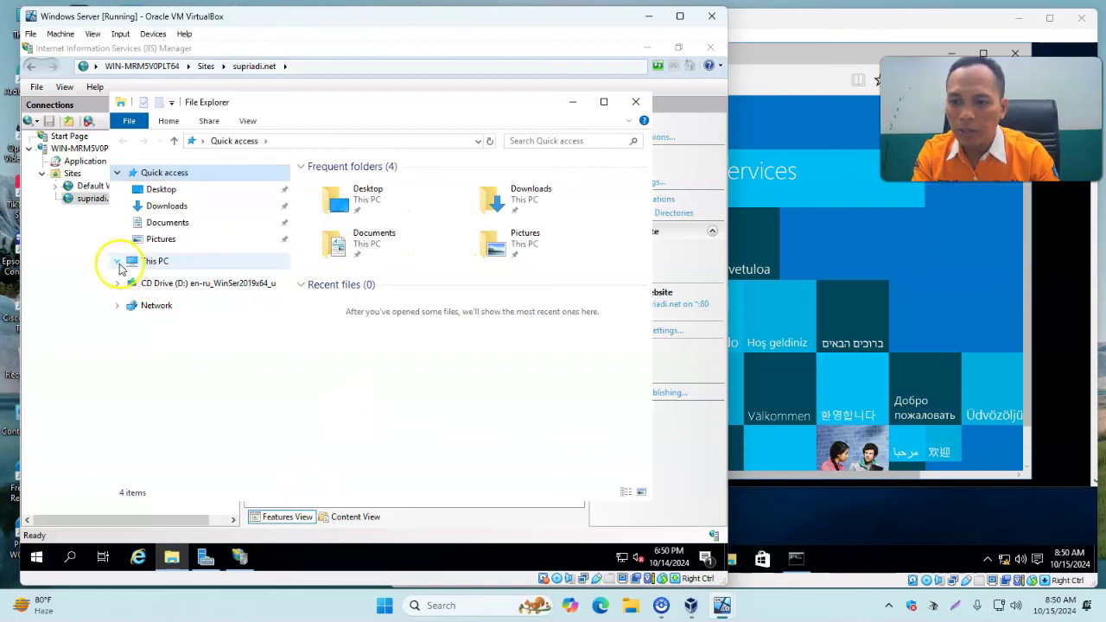
left_click(117, 261)
Browse C: > inetpub > wwwroot > supriadi.net, confirm it is empty, and bring up Windows search.
left_click(159, 393)
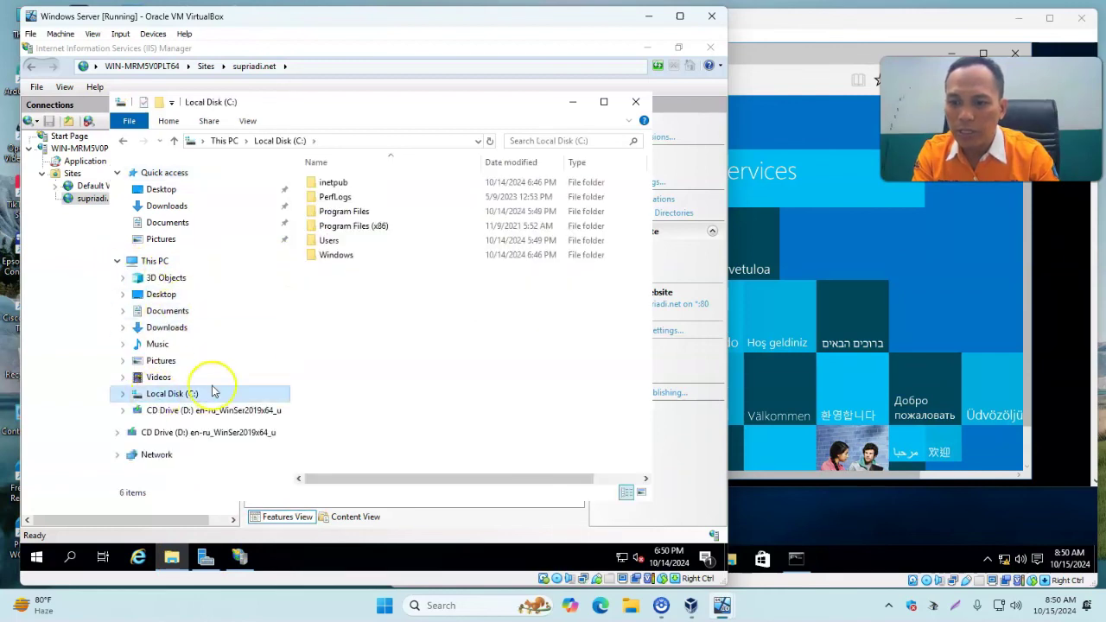
double_click(321, 185)
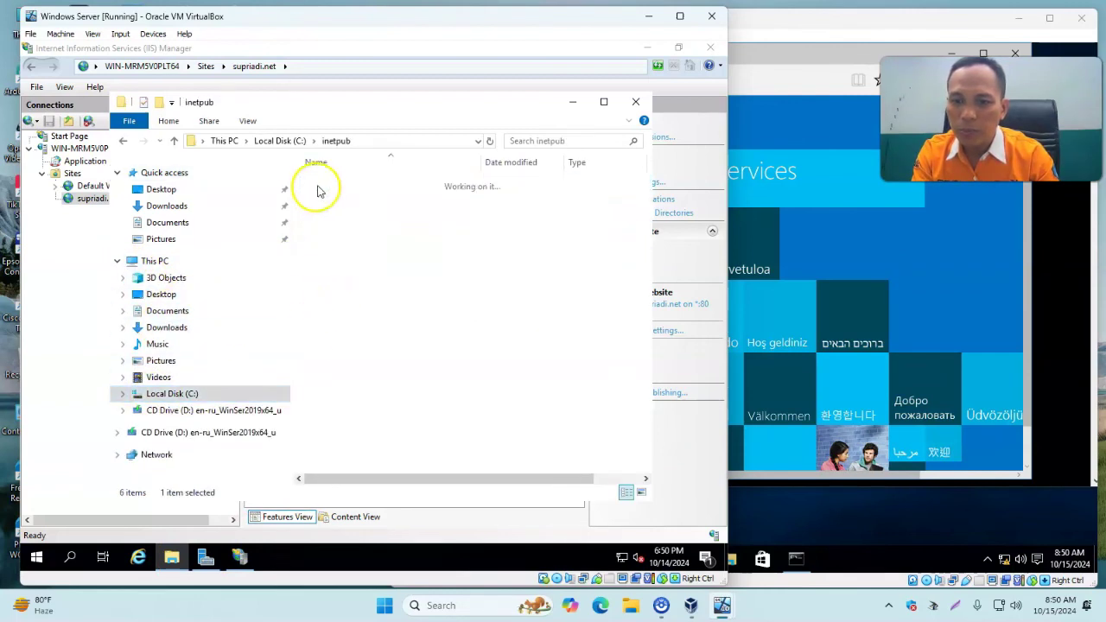
double_click(316, 255)
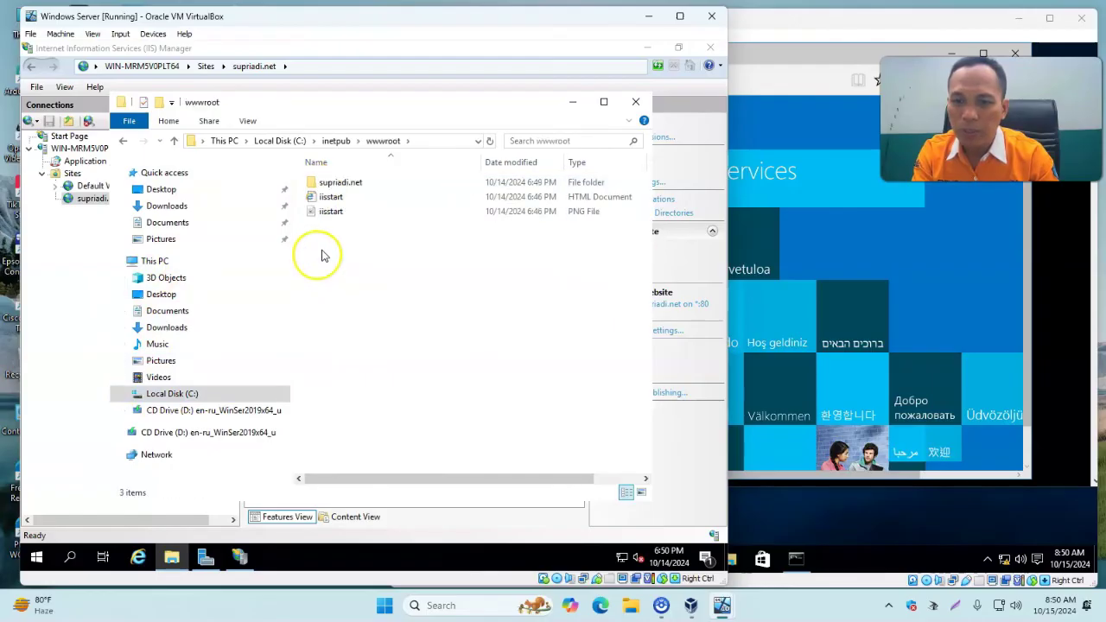
double_click(317, 185)
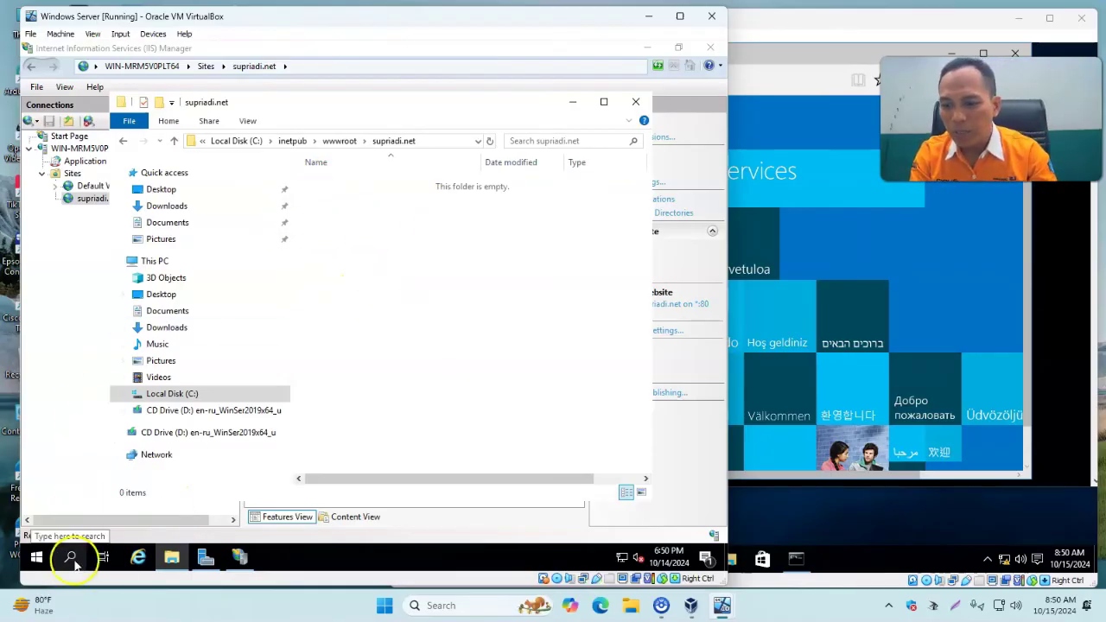
left_click(72, 560)
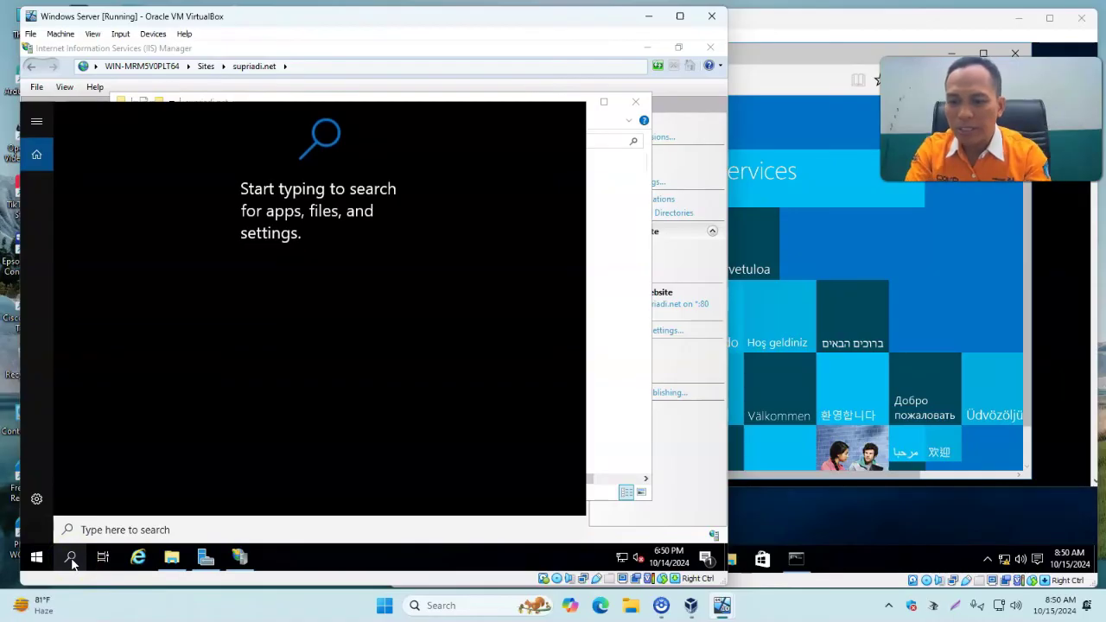
Launch Notepad, write <center>Selamat Datang di Website Supriadi</center>, and choose File > Save As.
type("notepad")
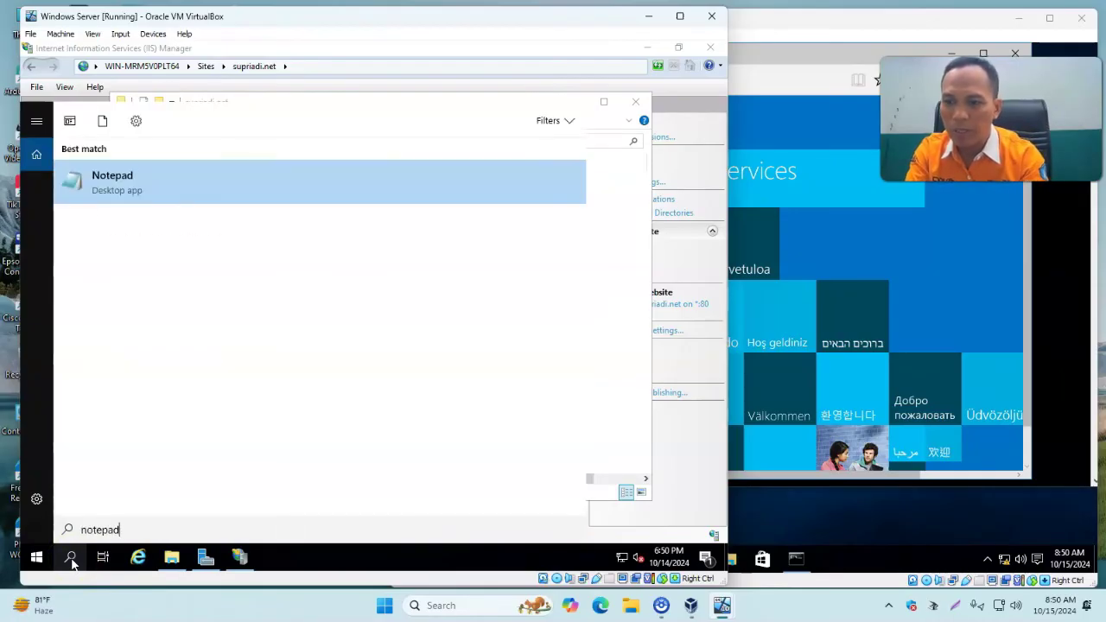
left_click(199, 196)
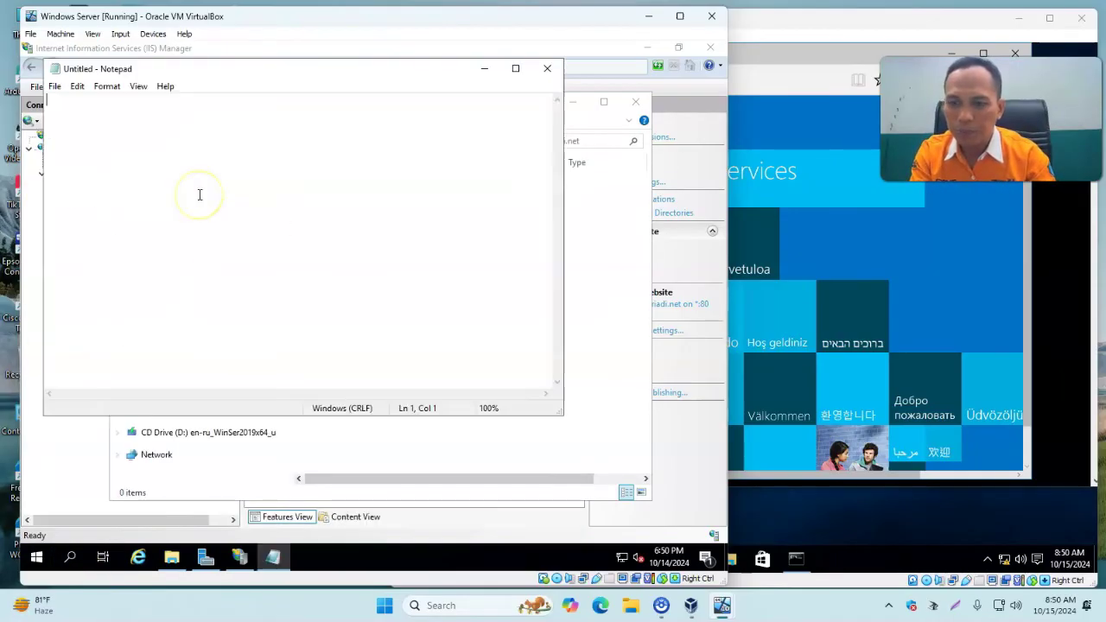
left_click_drag(272, 74, 379, 124)
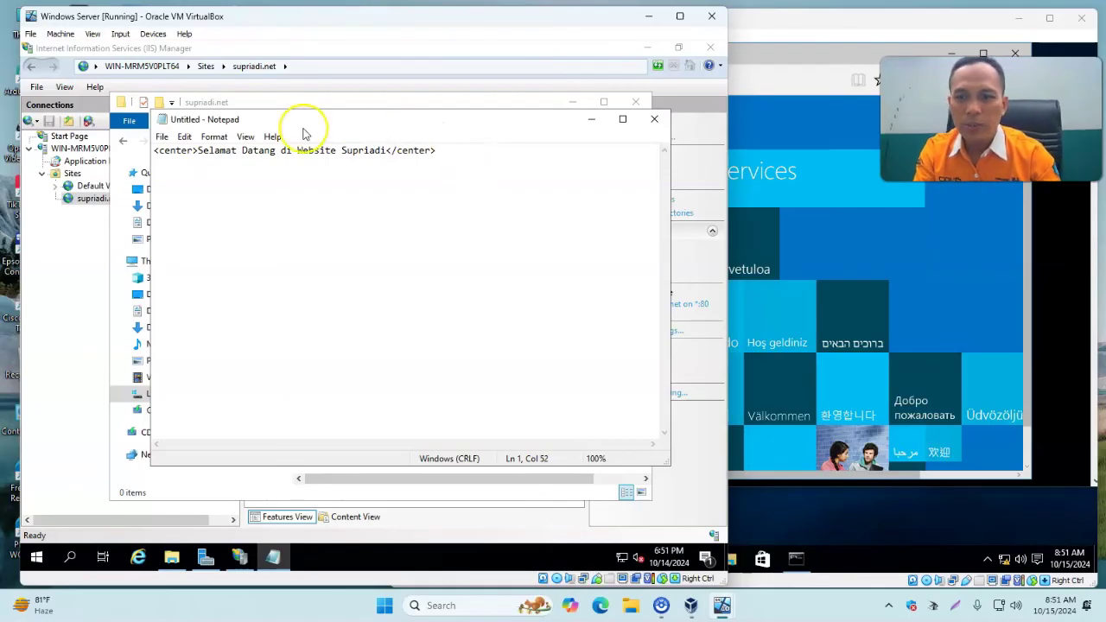
left_click(162, 139)
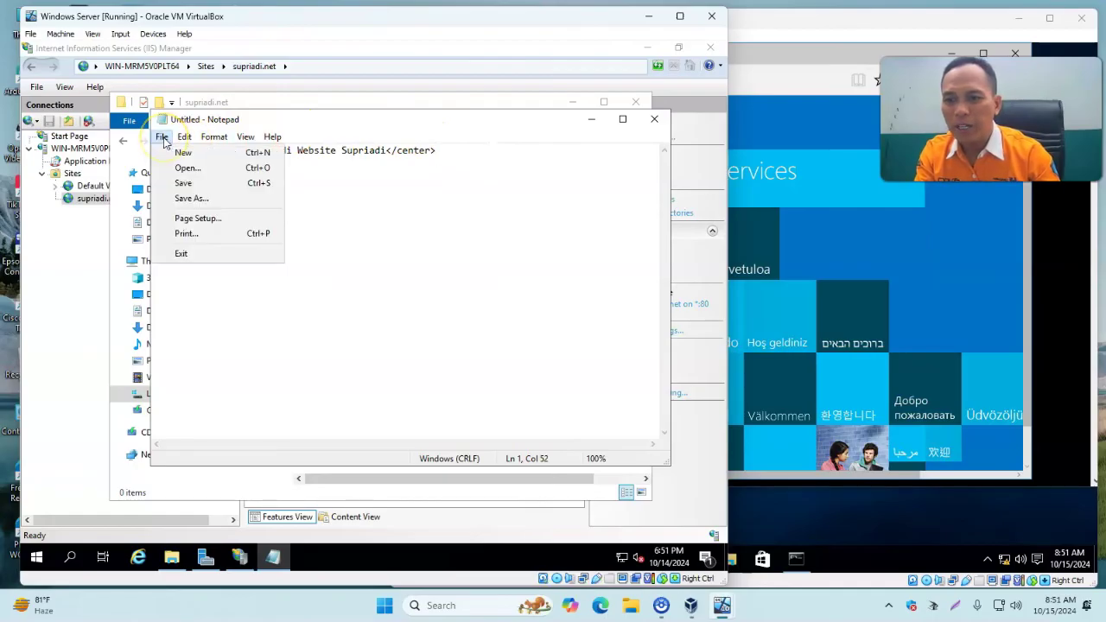
left_click(192, 199)
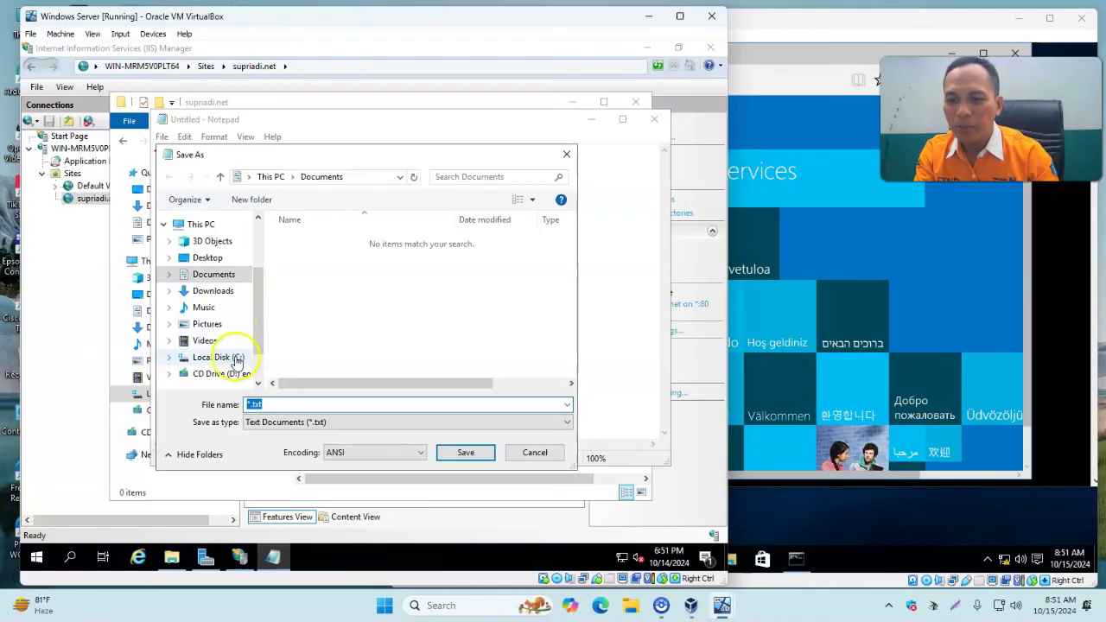
In the Save As dialog, browse to C:\inetpub\wwwroot\supriadi.net.
left_click(219, 357)
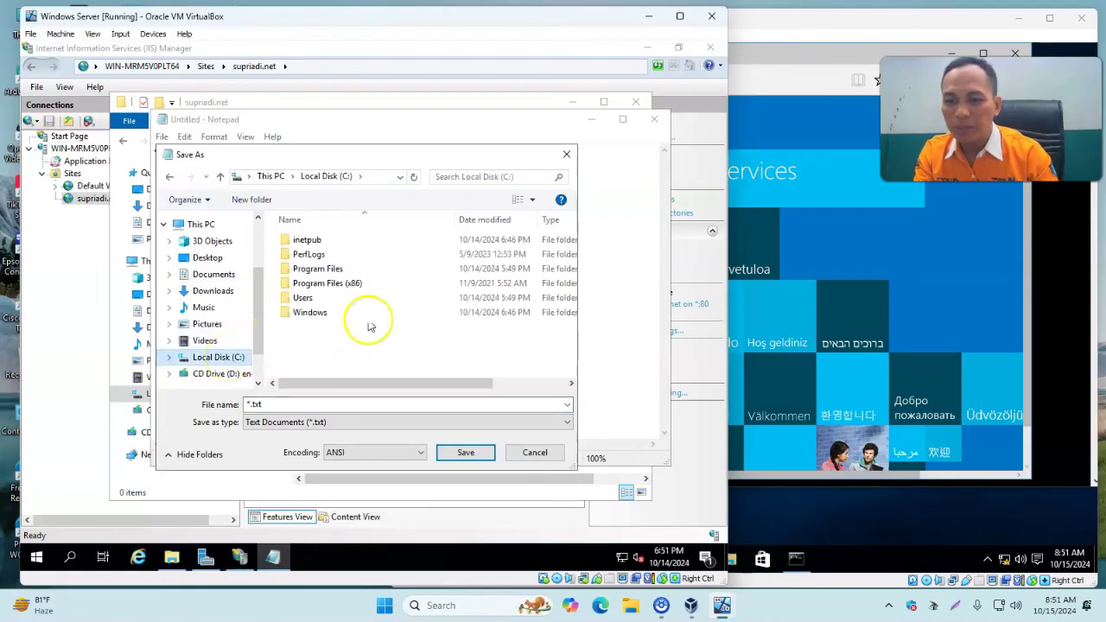
double_click(295, 242)
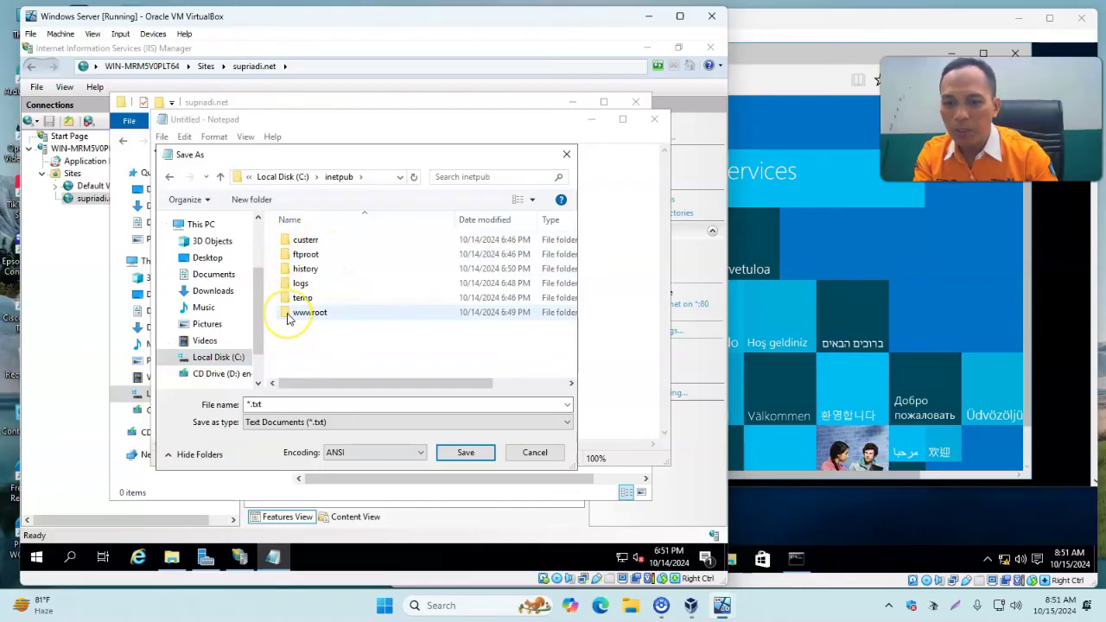
double_click(304, 312)
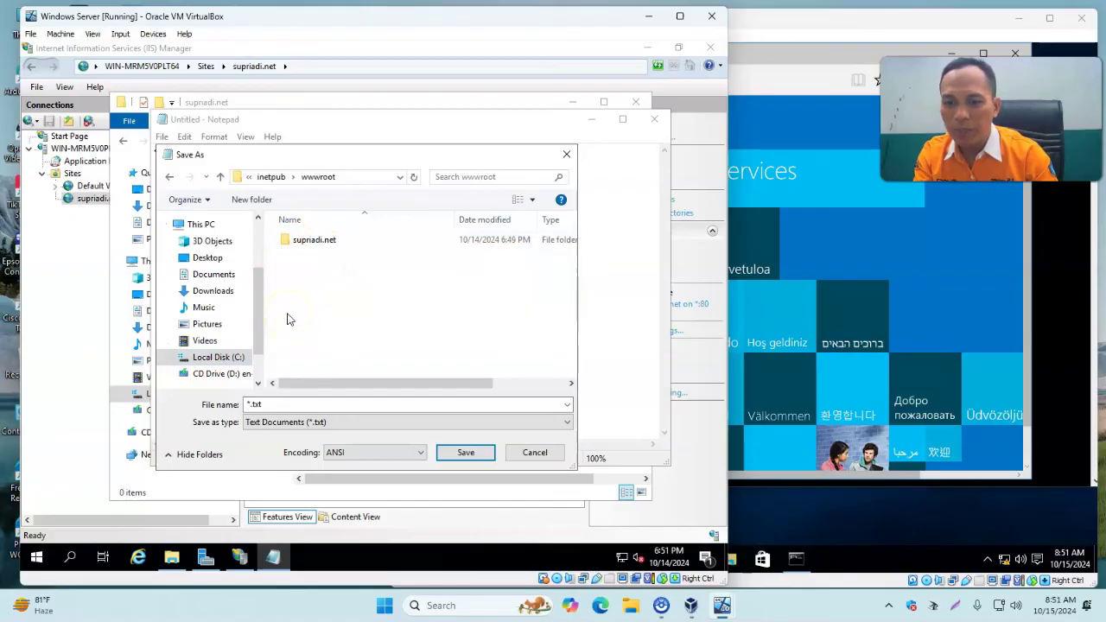
double_click(287, 245)
Save the page as index.html with All Files type, then close Notepad and File Explorer.
left_click(284, 402)
double_click(288, 403)
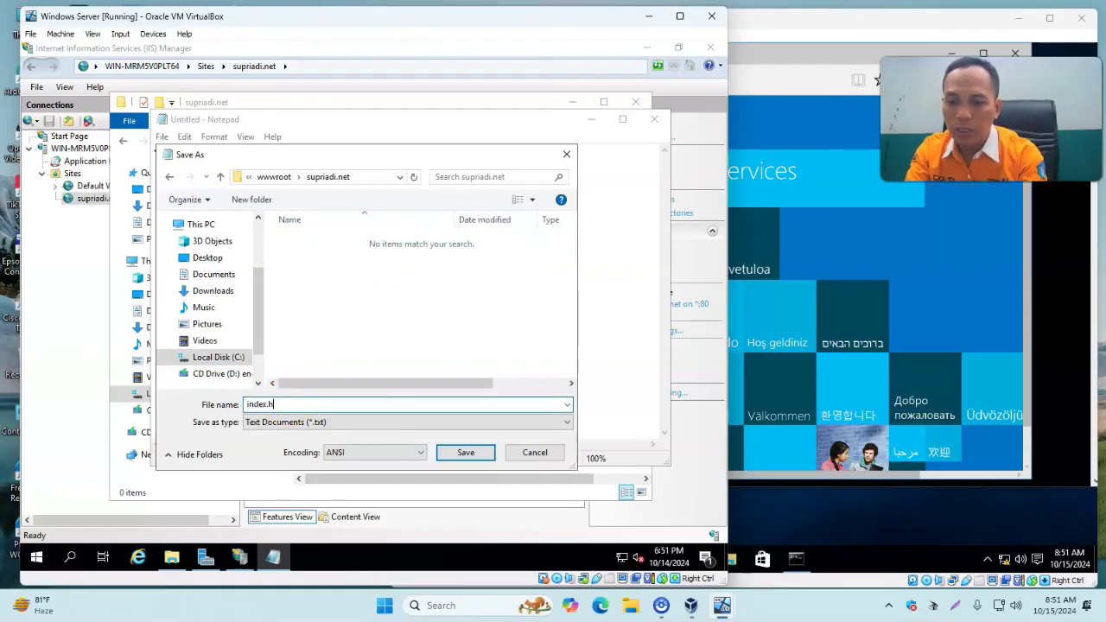
left_click(274, 429)
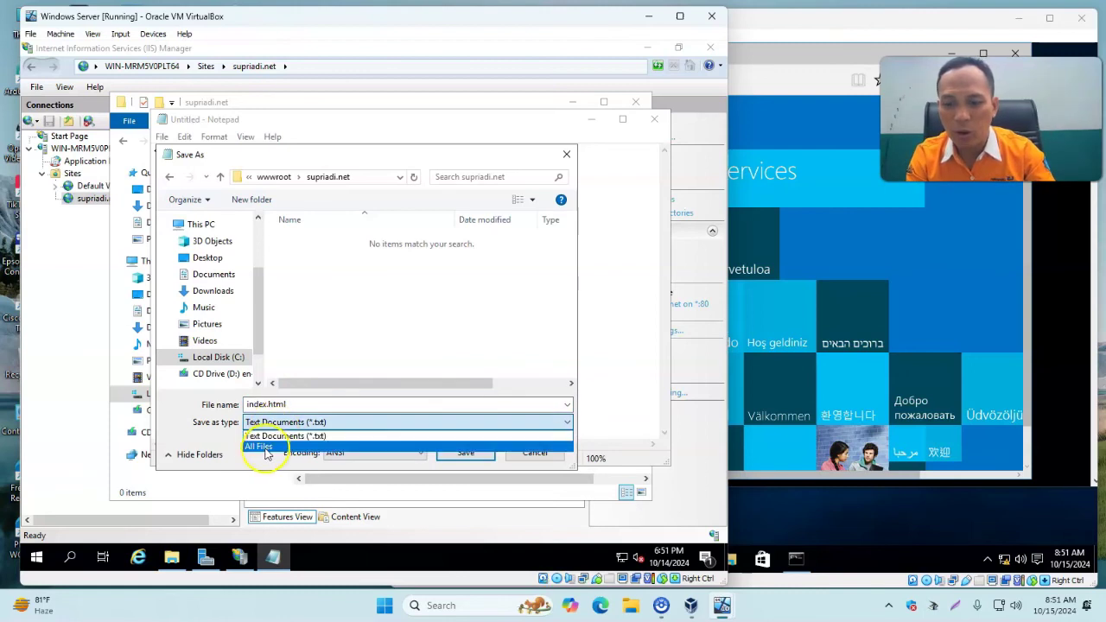
left_click(267, 448)
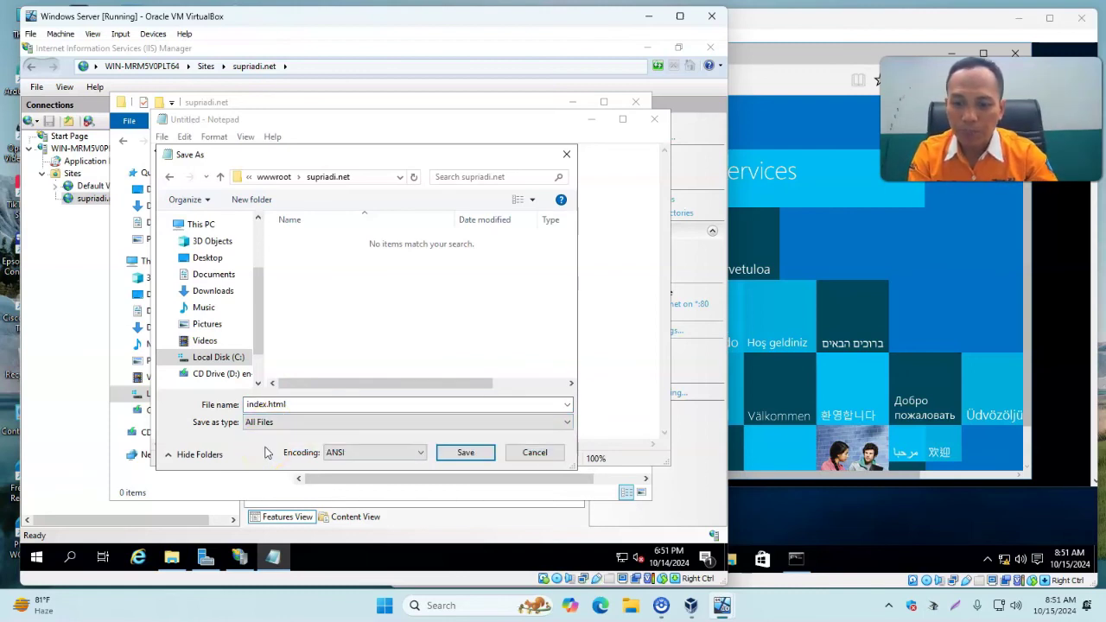
left_click(290, 404)
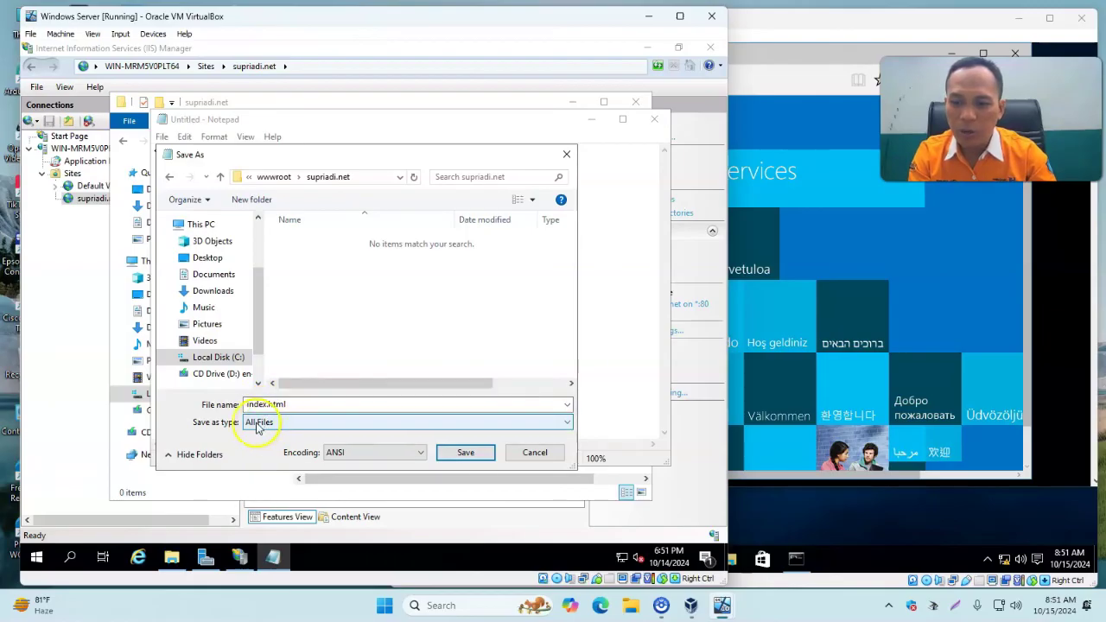
left_click(462, 452)
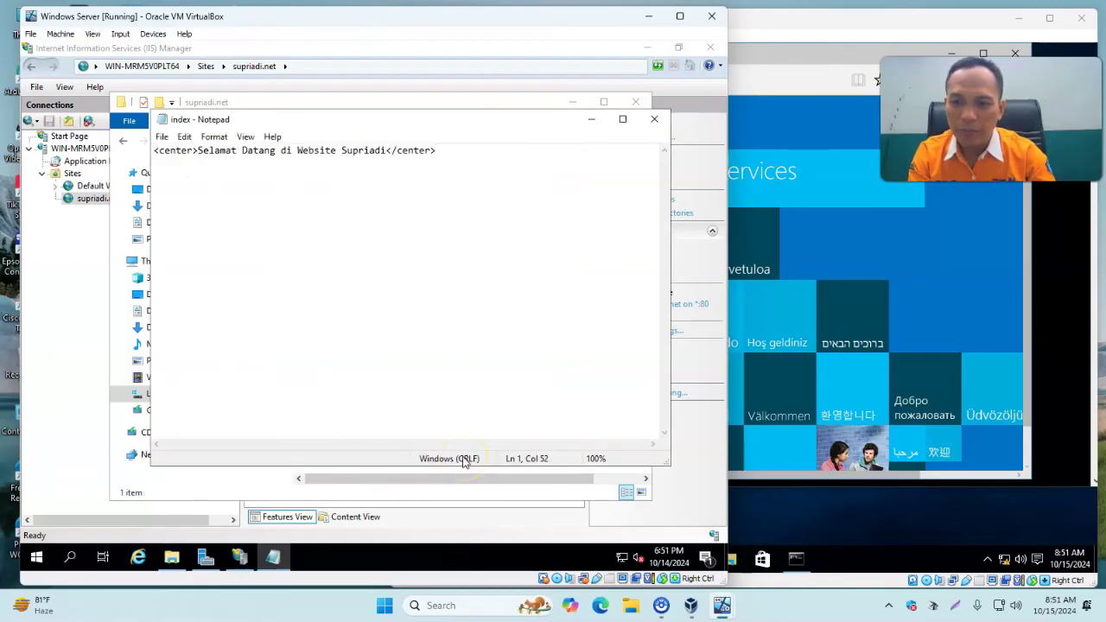
left_click(654, 119)
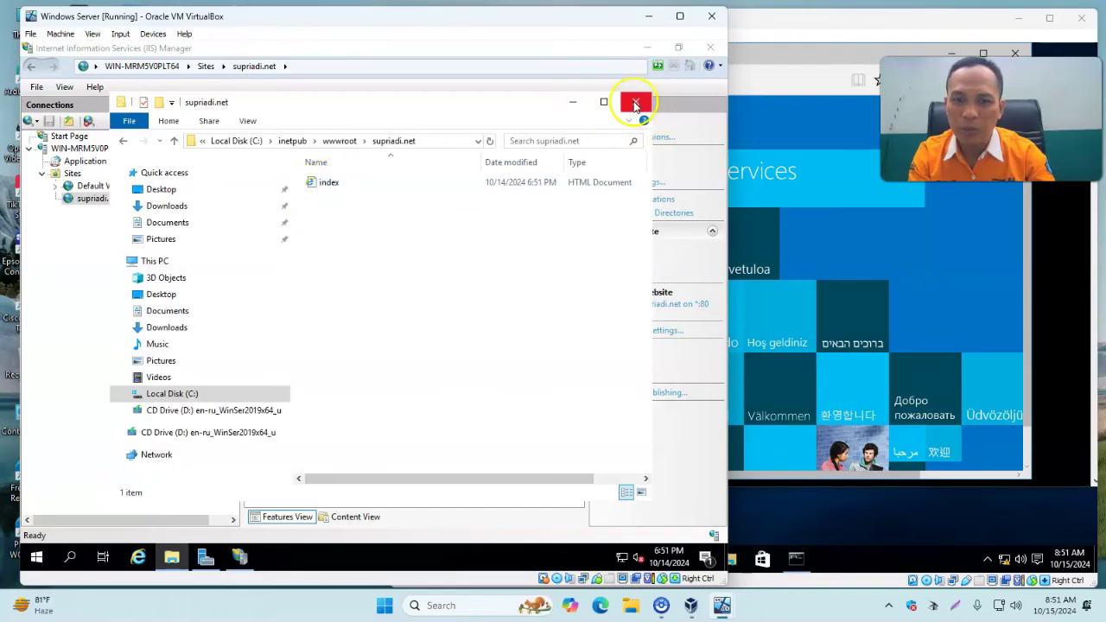
left_click(635, 104)
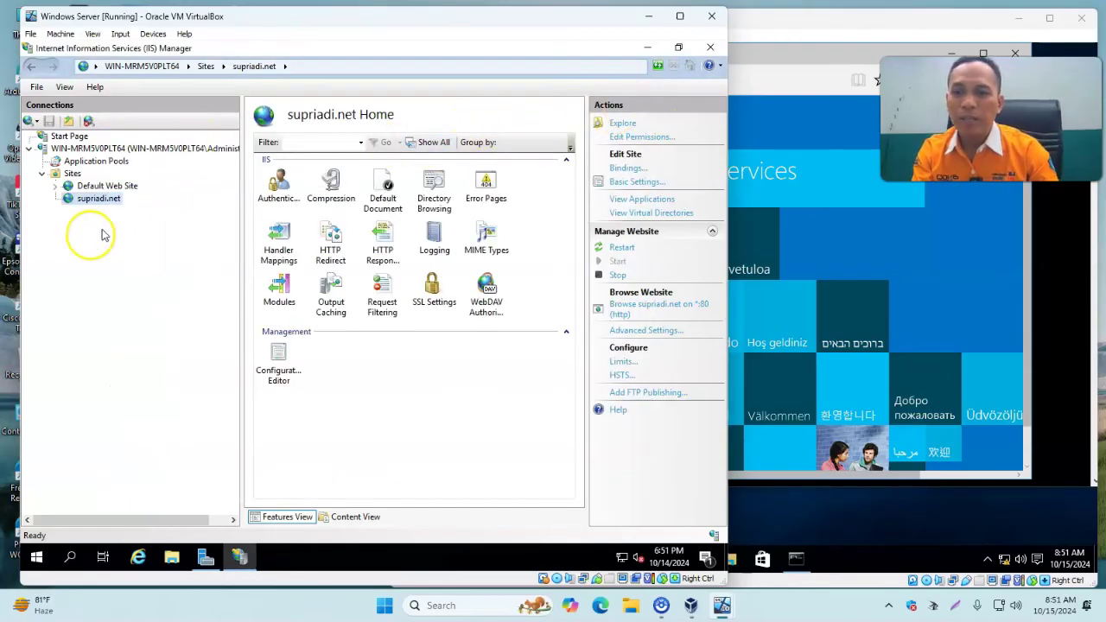
On the Windows 10 client, load supriadi.net in Edge to see the Selamat Datang page.
left_click(793, 25)
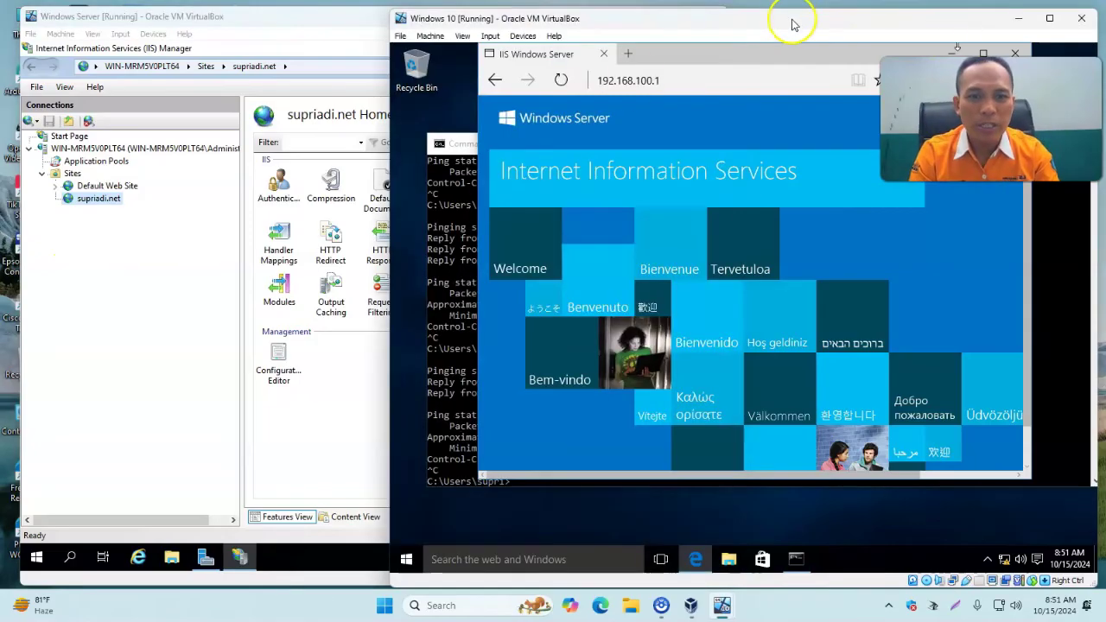
left_click(718, 80)
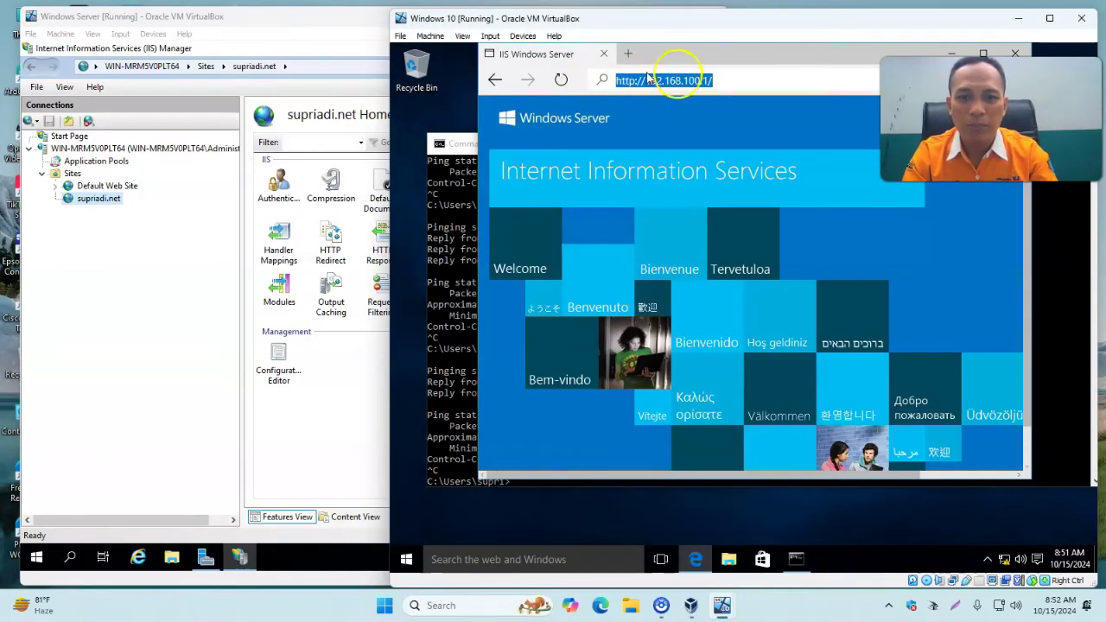
type("supriadi.net")
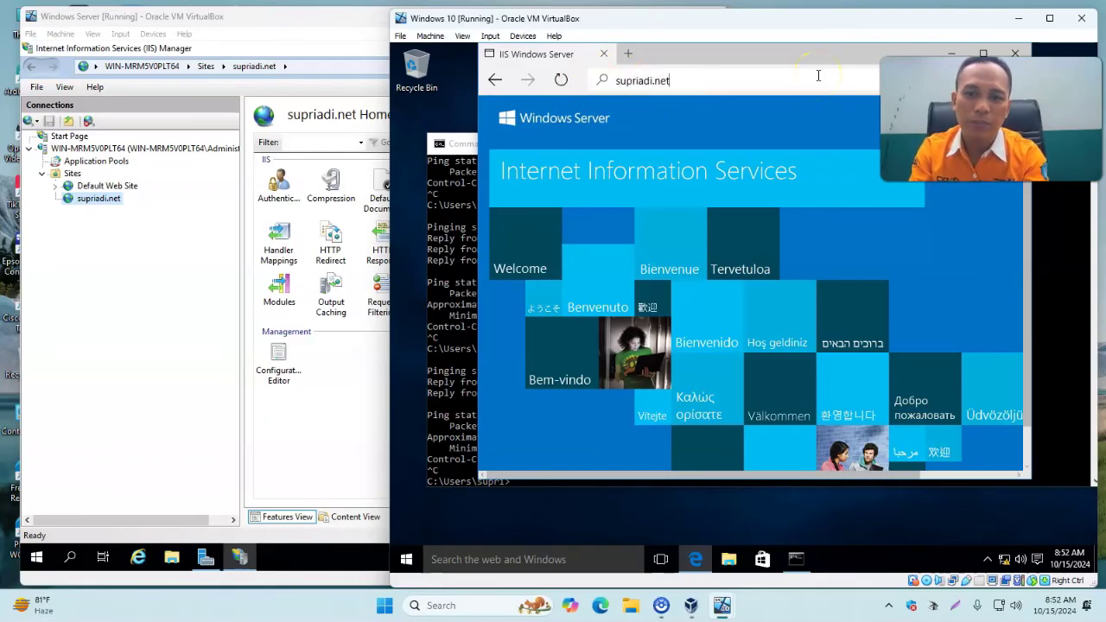
key("Return")
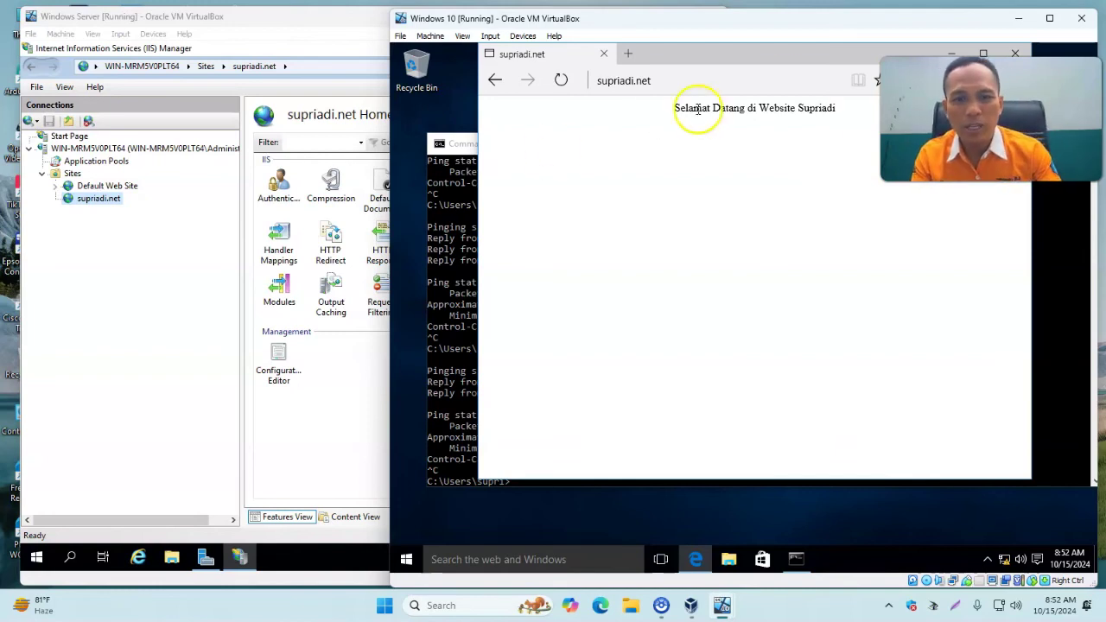
left_click(179, 238)
Check the Sites node menu, glance at the client browser, and return to the server's IIS Manager.
right_click(71, 174)
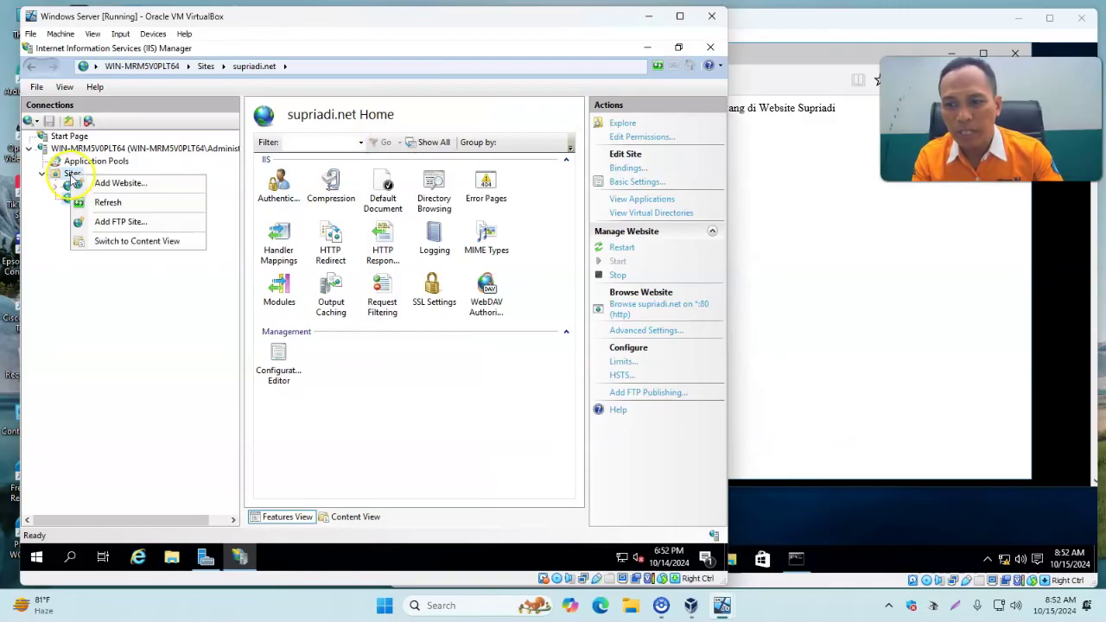
left_click(434, 422)
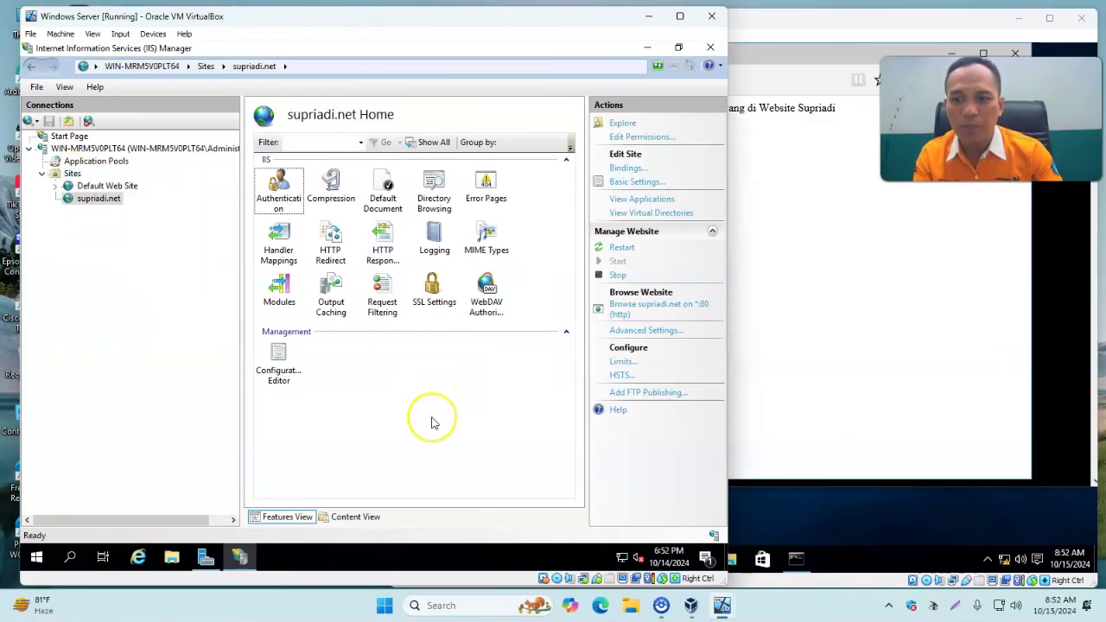
left_click(409, 403)
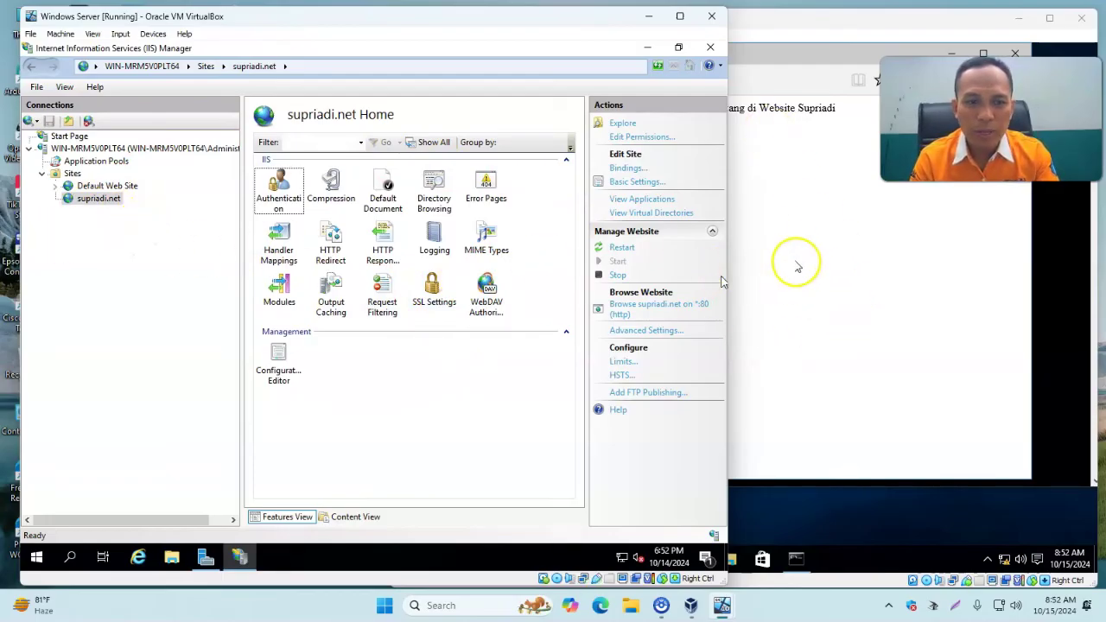
left_click(812, 200)
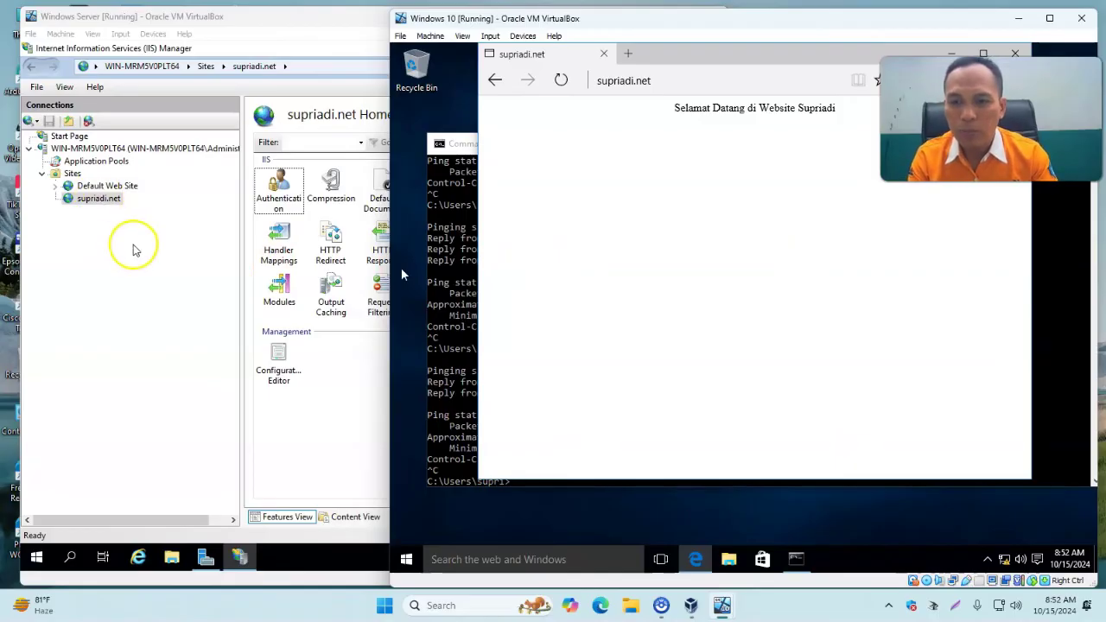
left_click(135, 288)
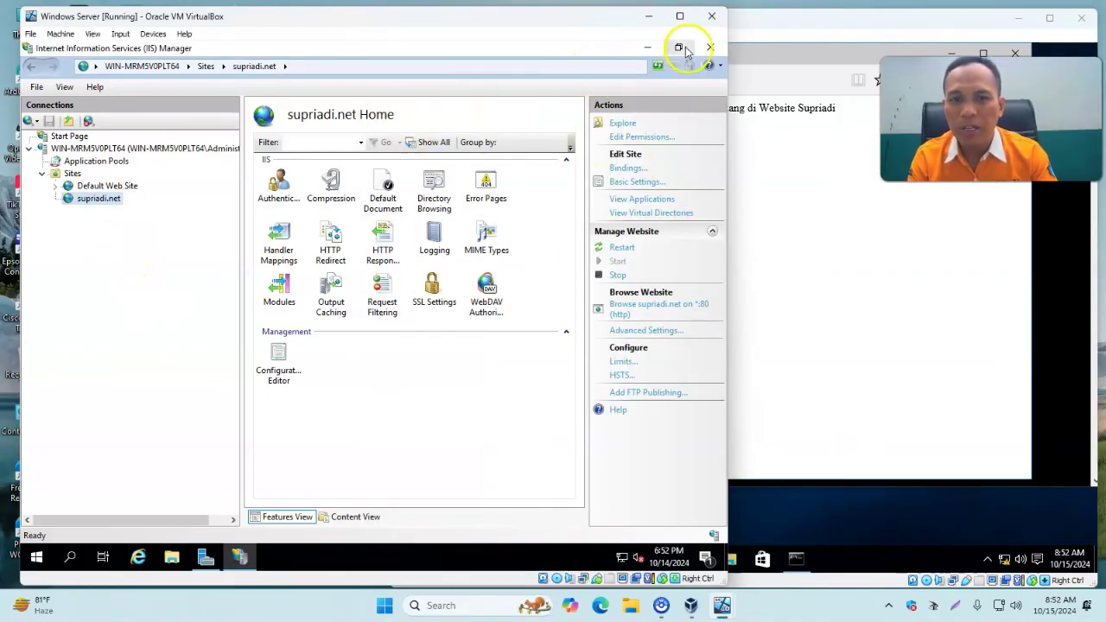
Minimize Server Manager, restore IIS Manager, and list Sites showing Default Web Site and supriadi.net.
left_click(647, 48)
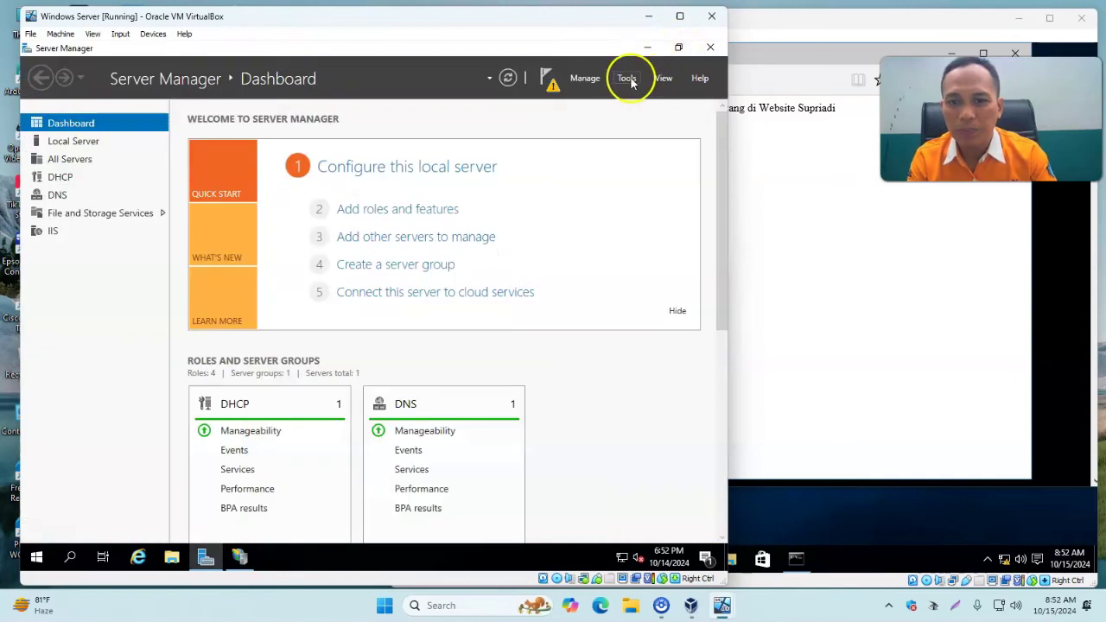
left_click(627, 78)
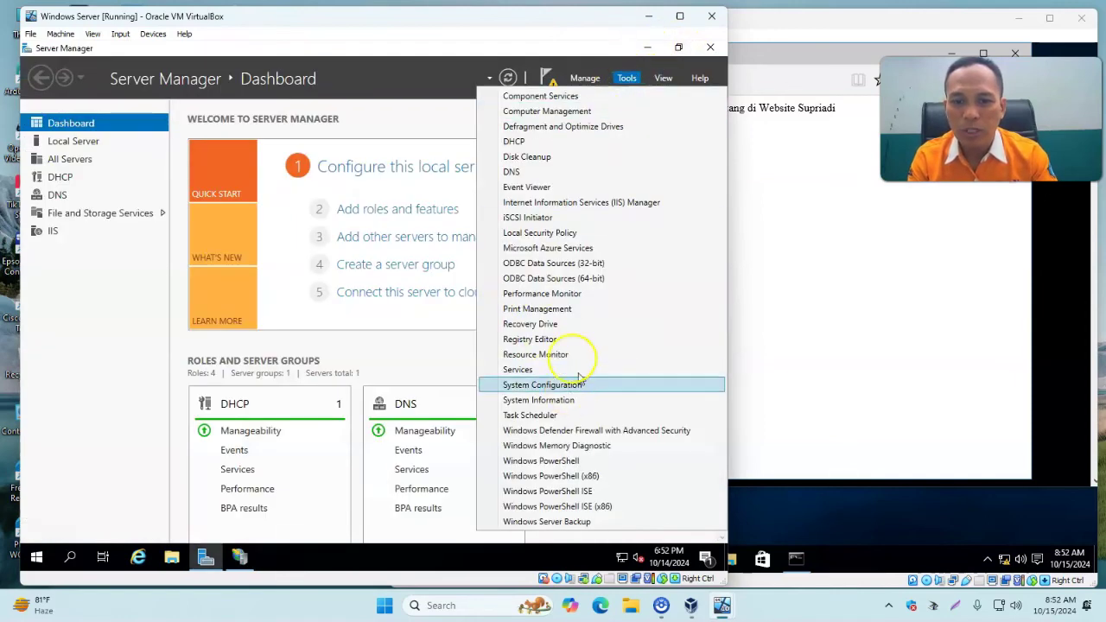
left_click(396, 90)
left_click(647, 48)
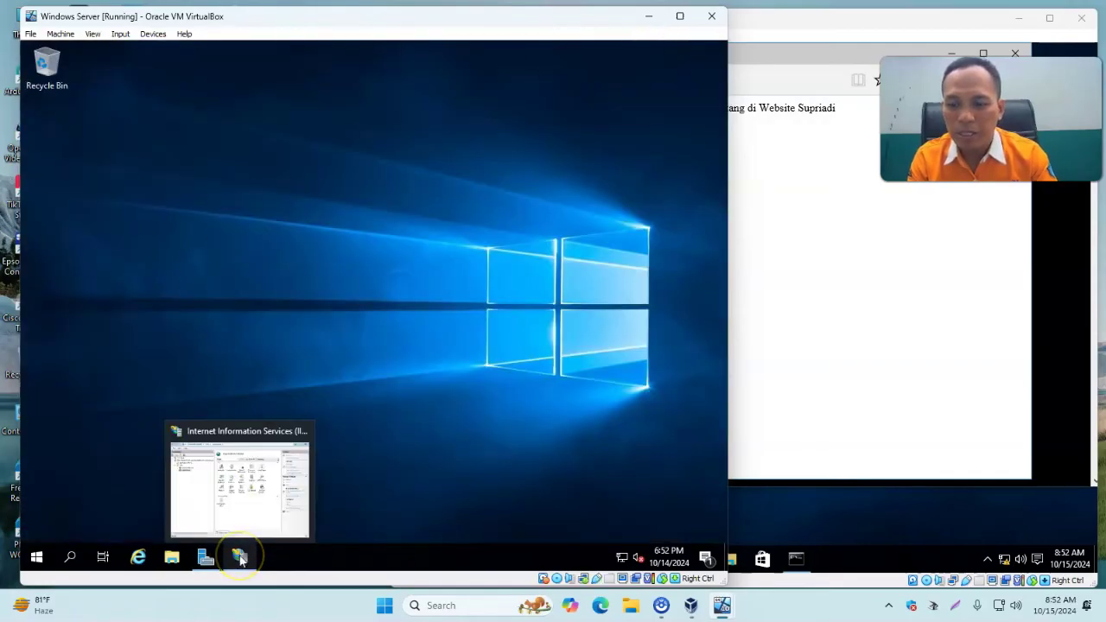
left_click(241, 558)
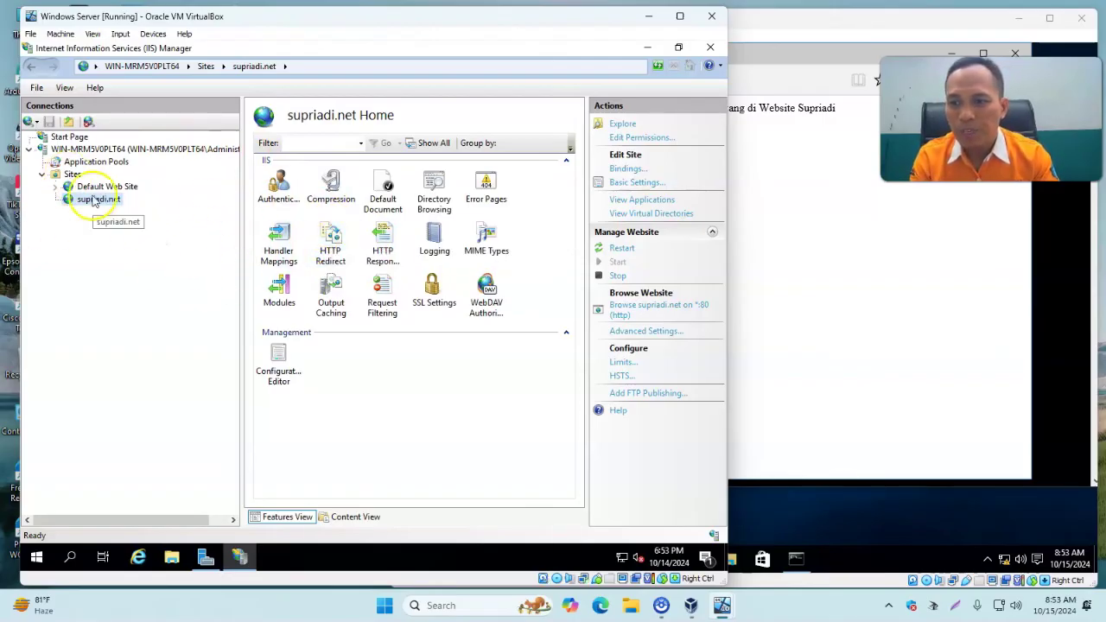
left_click(57, 177)
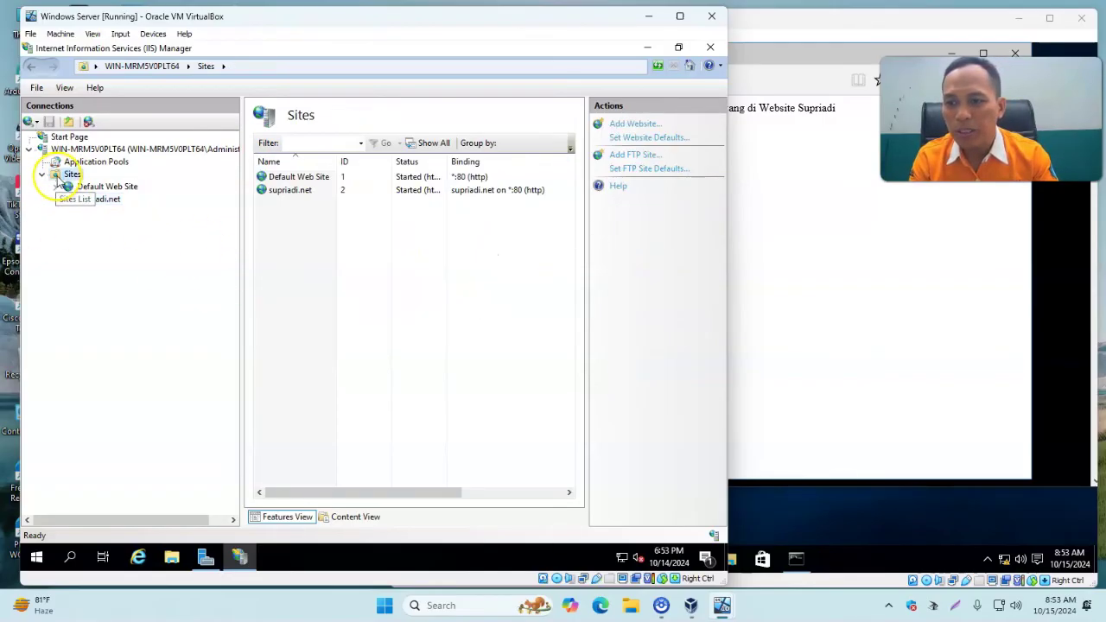
Start adding an FTP site from the Sites node, naming it ftp.supriadi.net.
right_click(72, 176)
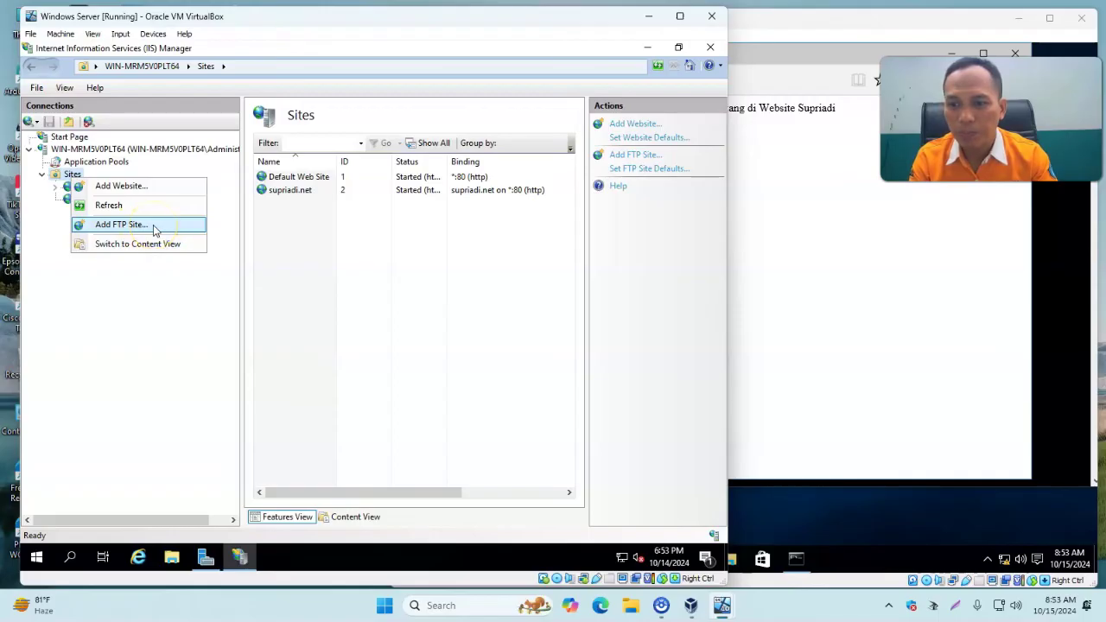
left_click(121, 225)
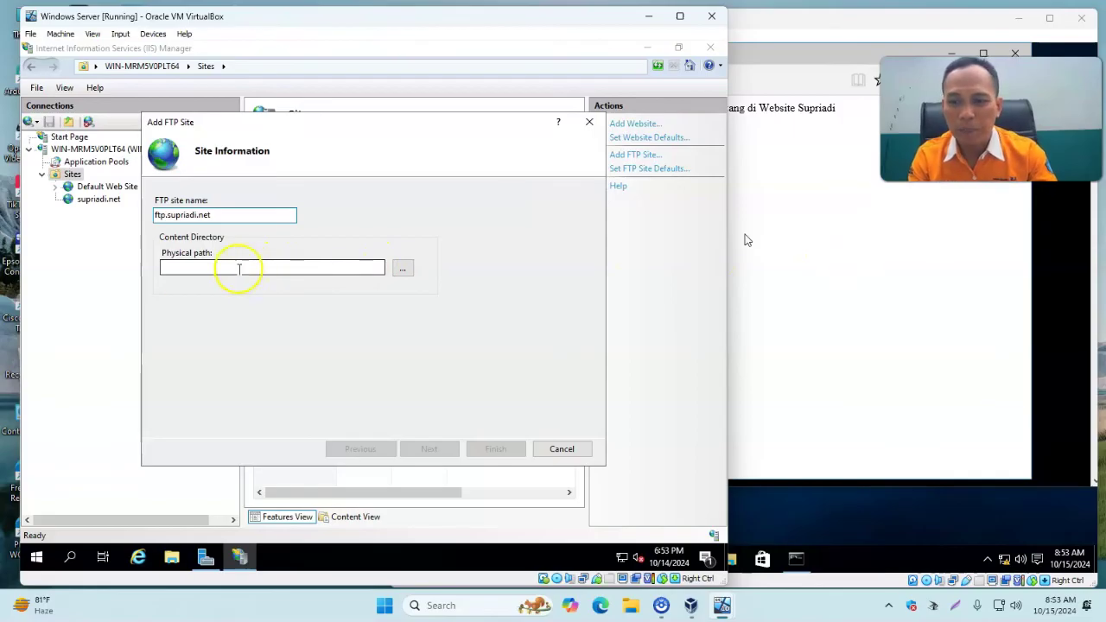
left_click(403, 270)
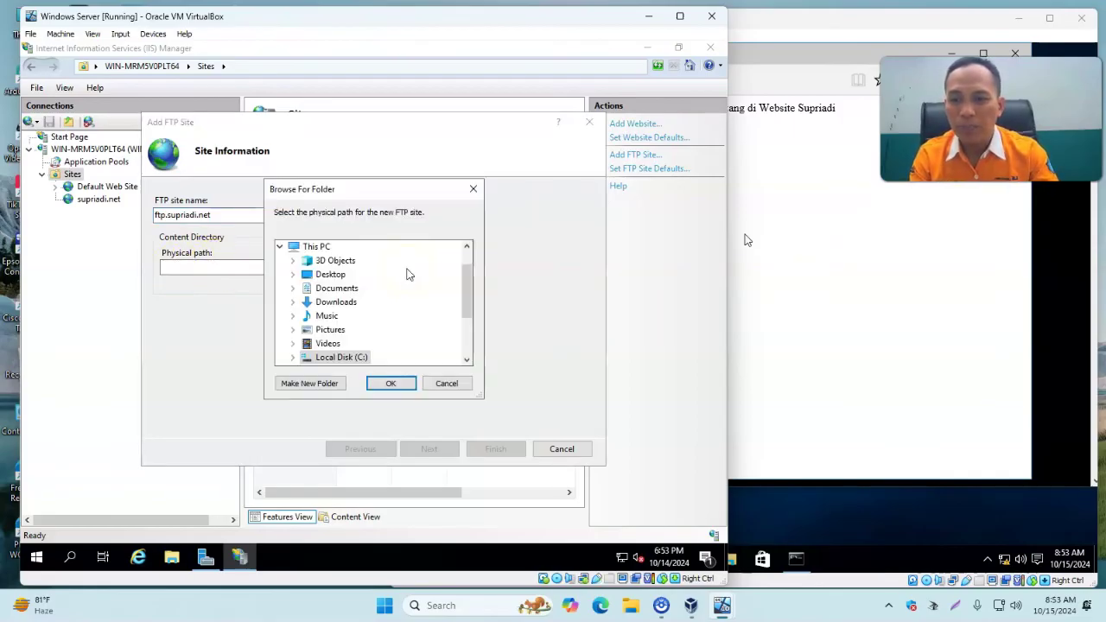
Set the FTP site's physical path to C:\inetpub\wwwroot\supriadi.net.
left_click_drag(467, 284, 467, 308)
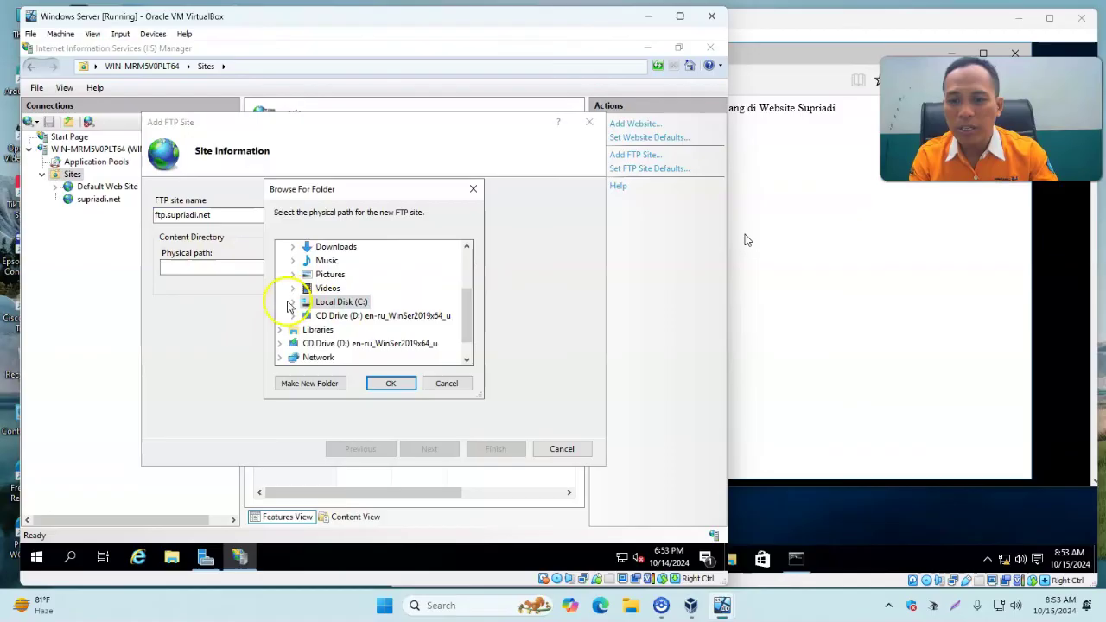
left_click(293, 304)
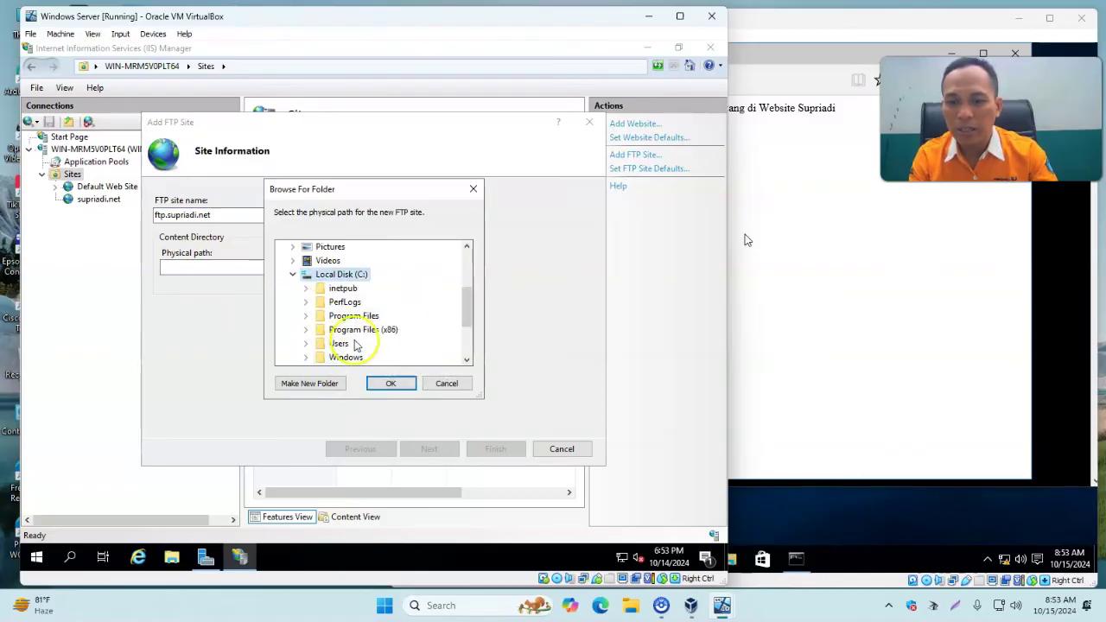
double_click(326, 292)
scroll(389, 333, "down", 2)
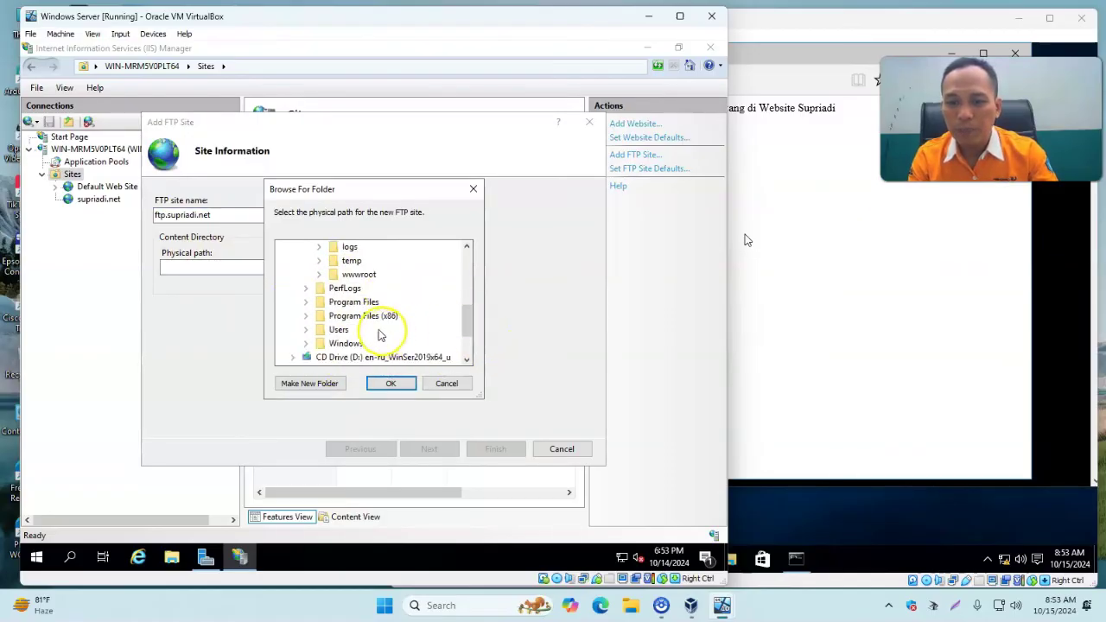
double_click(359, 274)
scroll(418, 339, "down", 2)
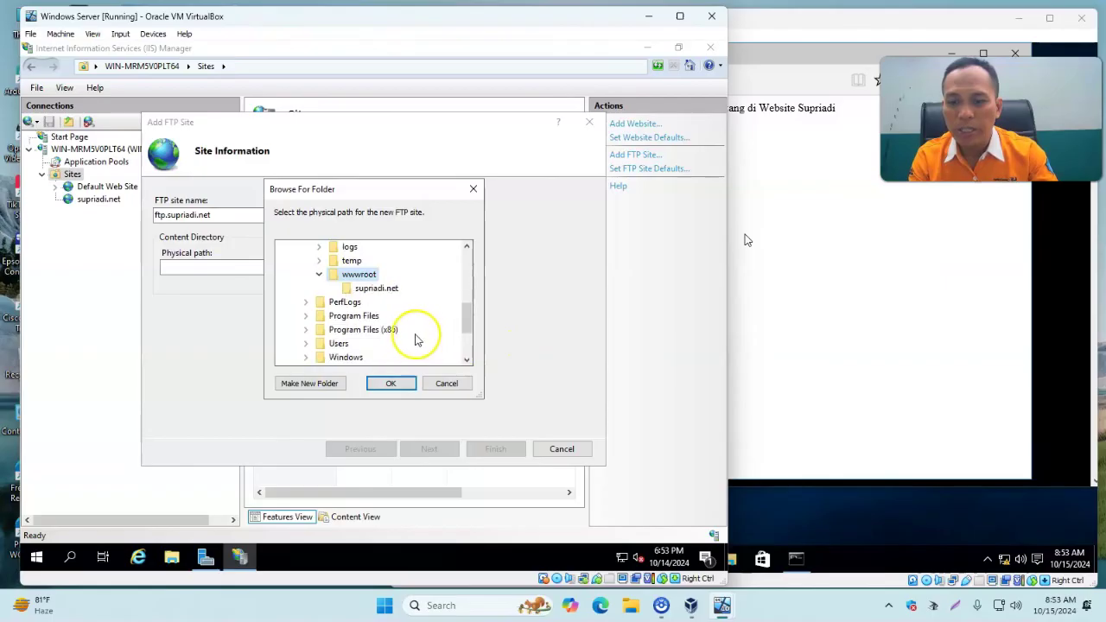
left_click(370, 291)
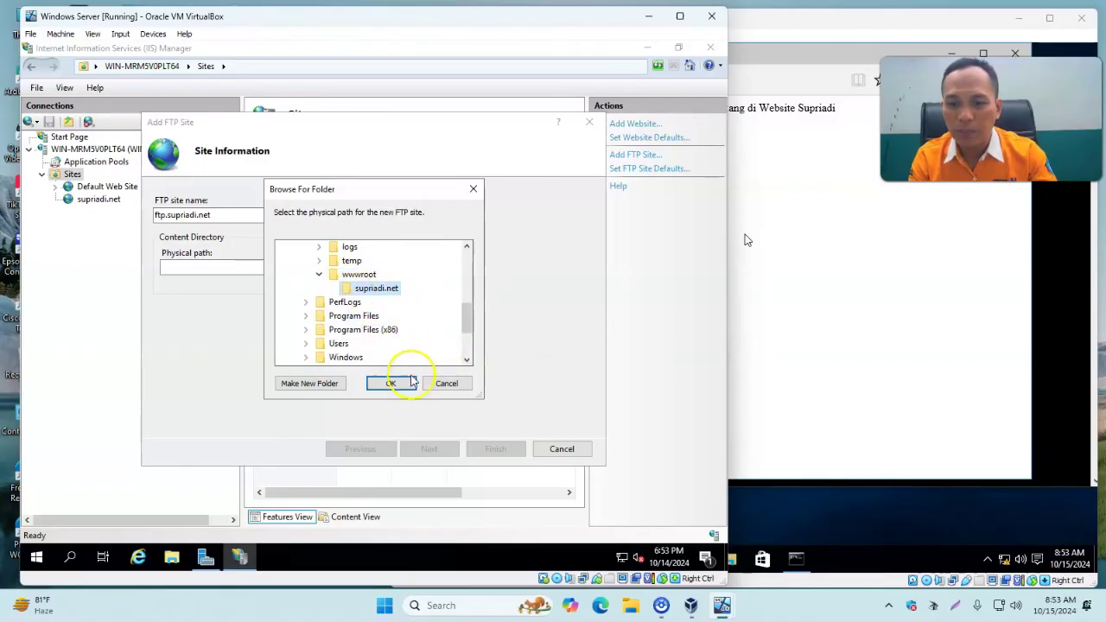
left_click(403, 384)
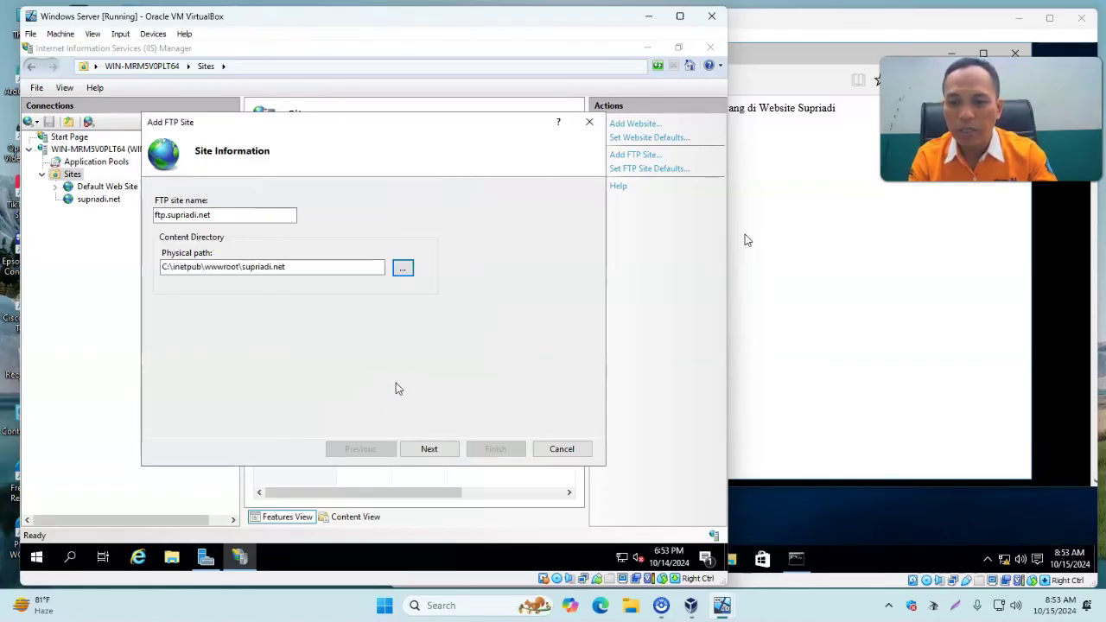
Keep the default binding and select No SSL for the FTP site.
left_click(432, 451)
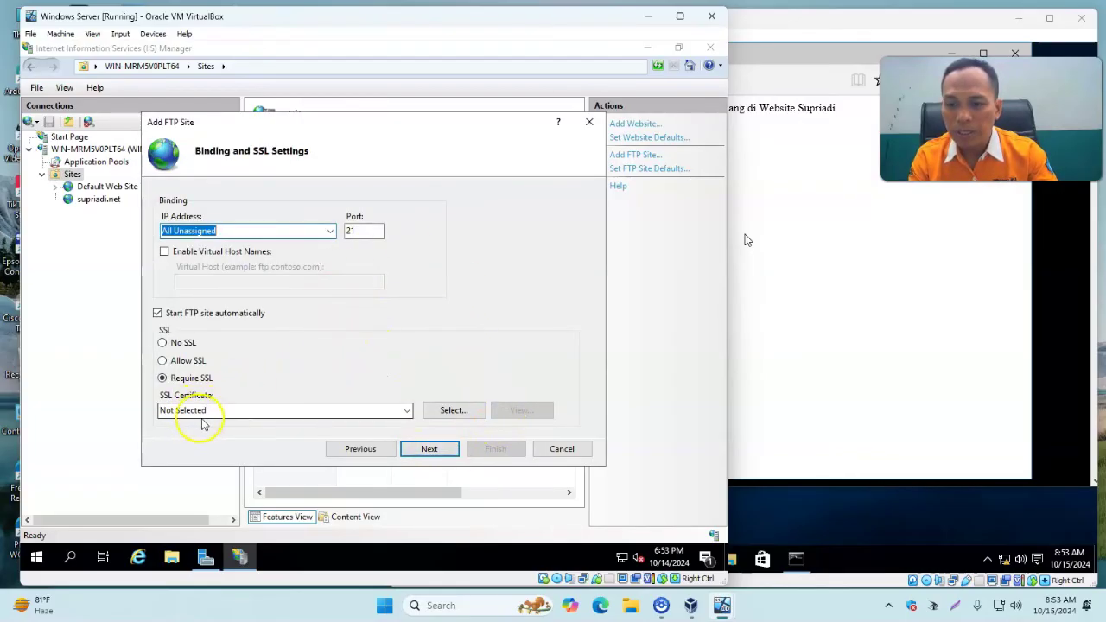
left_click(180, 346)
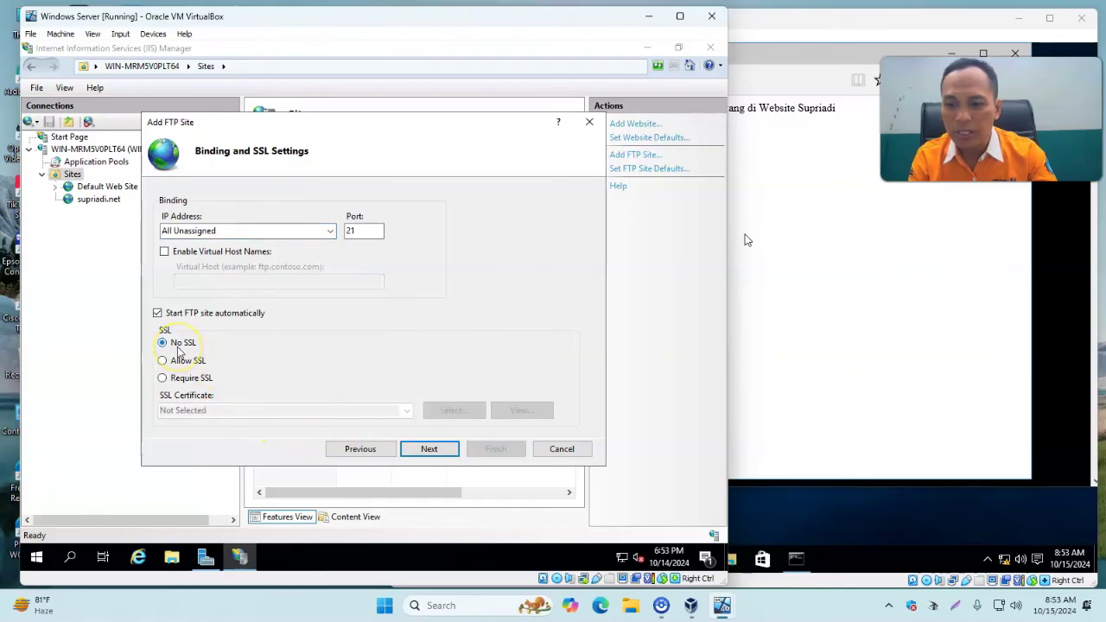
left_click(429, 451)
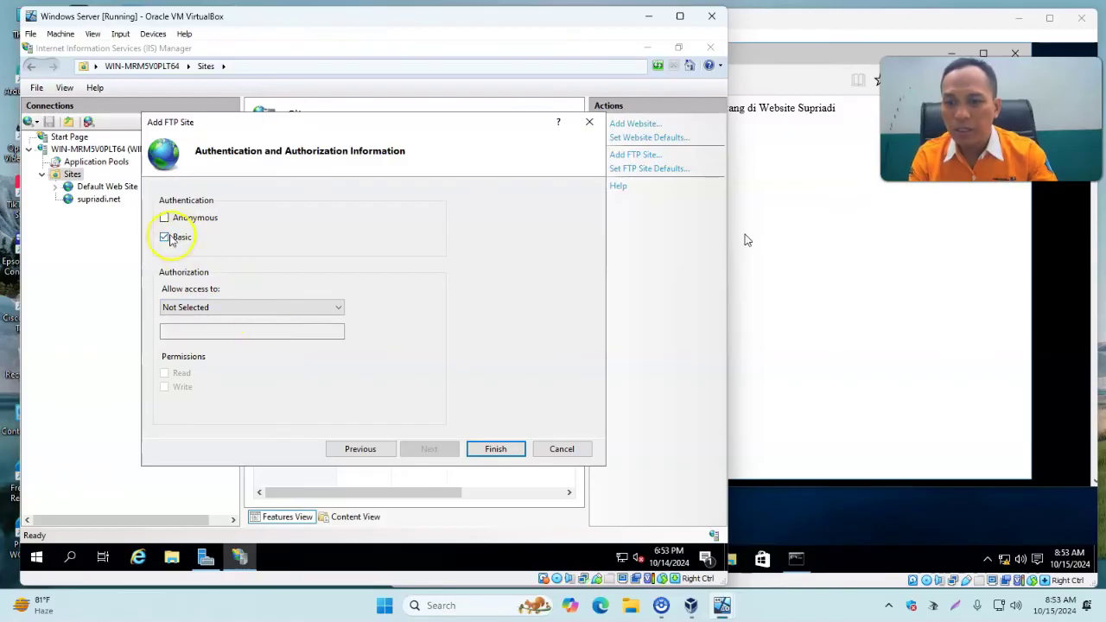
Enable Basic authentication, allow the specified FTP user Read and Write access, and finish.
left_click(172, 239)
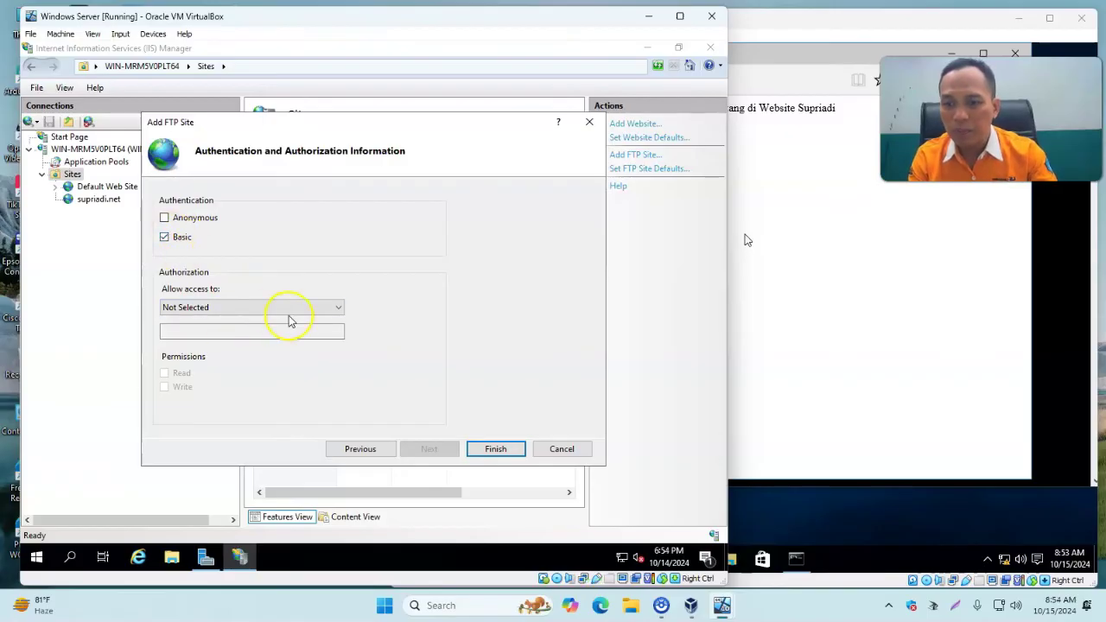
left_click(331, 311)
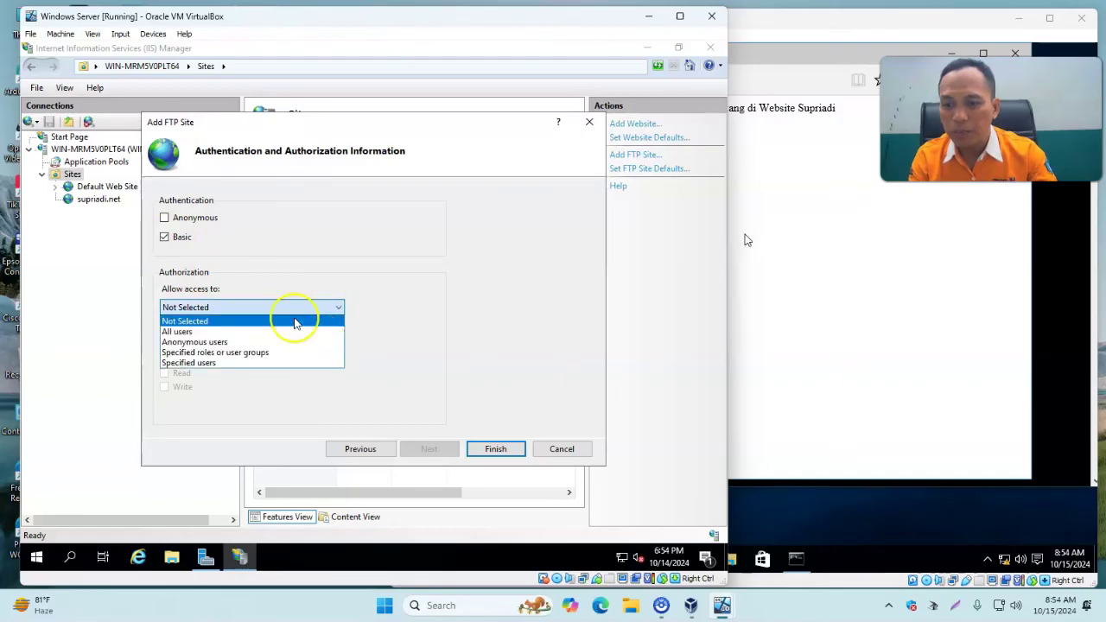
left_click(232, 363)
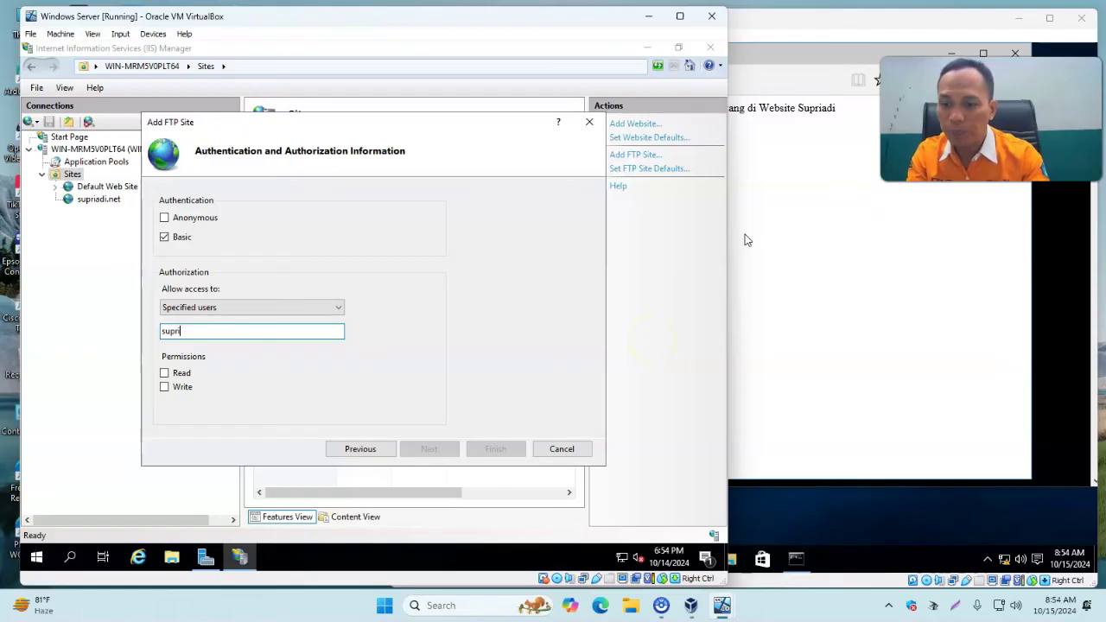
left_click(165, 375)
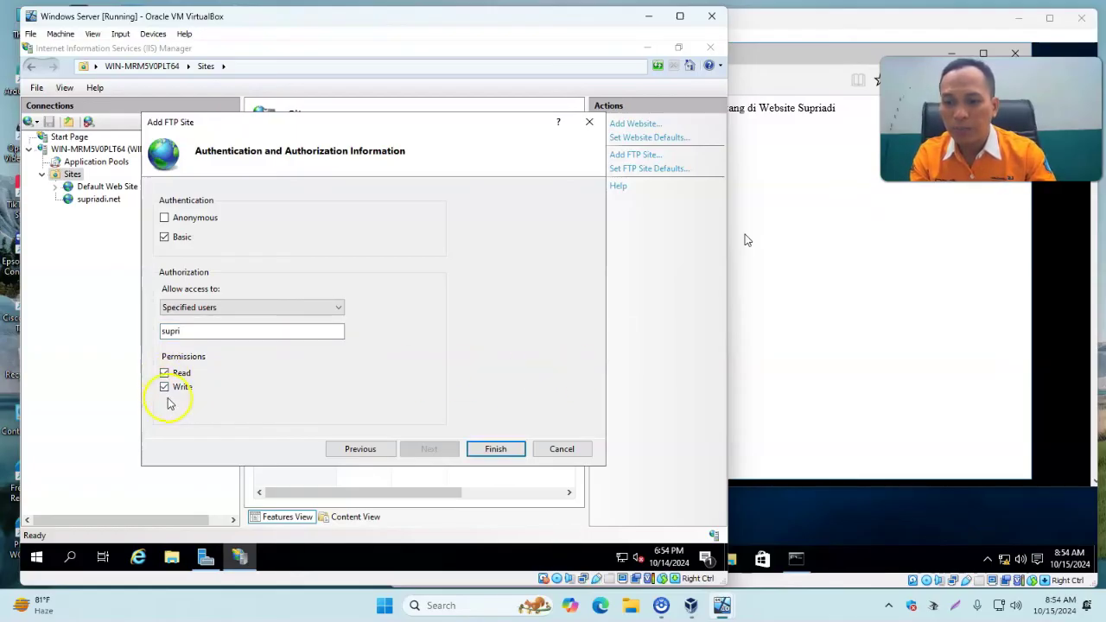
left_click(191, 309)
left_click(192, 312)
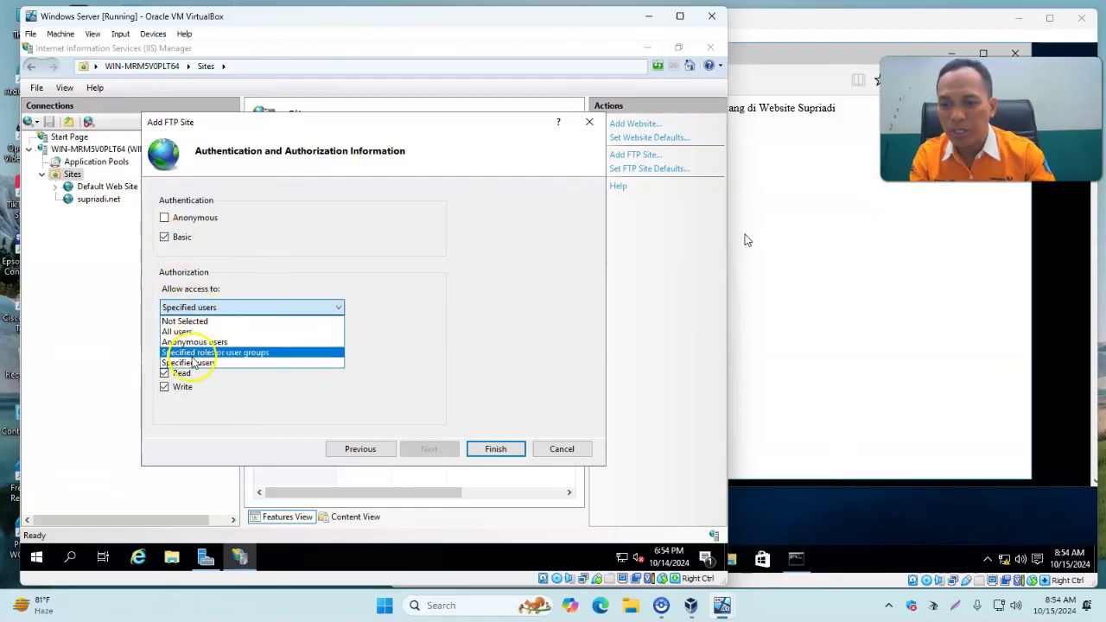
left_click(193, 363)
left_click(204, 331)
type("supri")
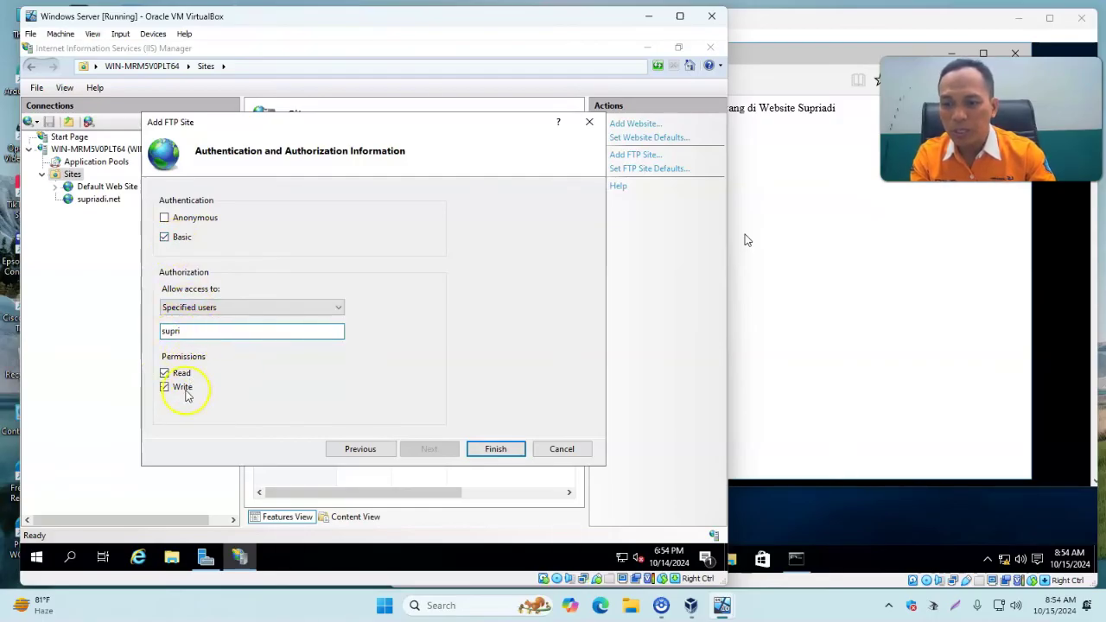
left_click(496, 449)
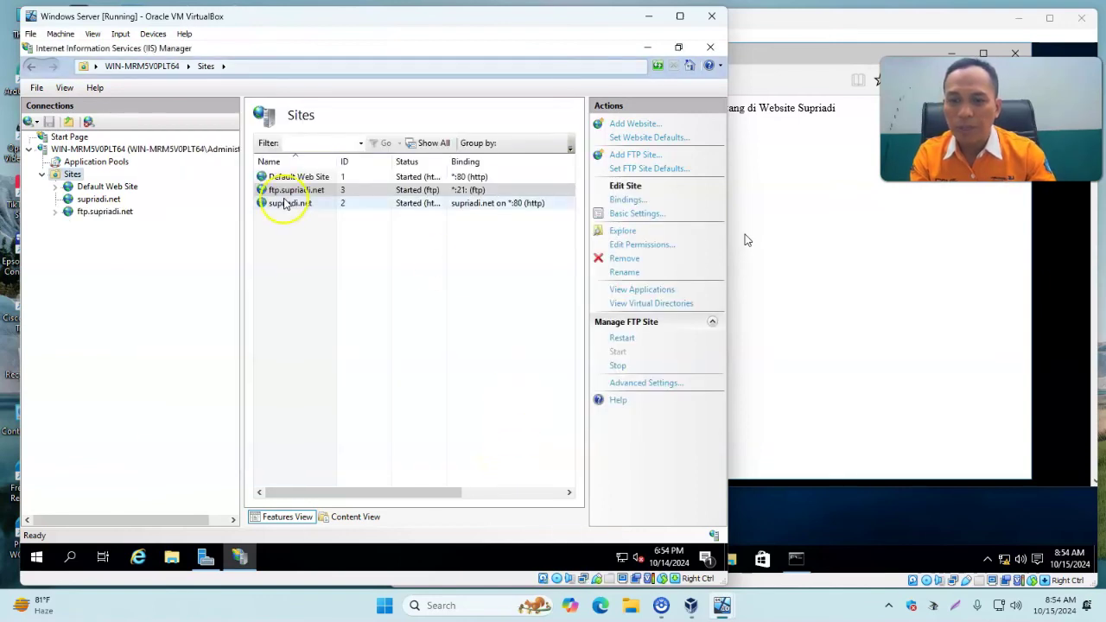
Select the new ftp.supriadi.net site in IIS Manager to review it.
left_click(282, 192)
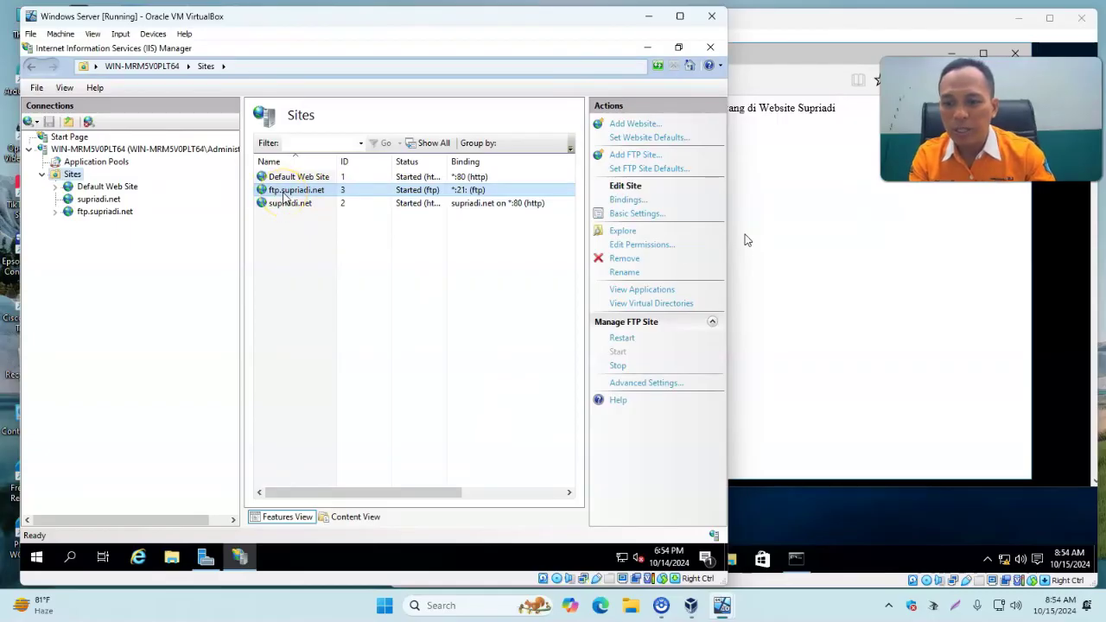
left_click(242, 251)
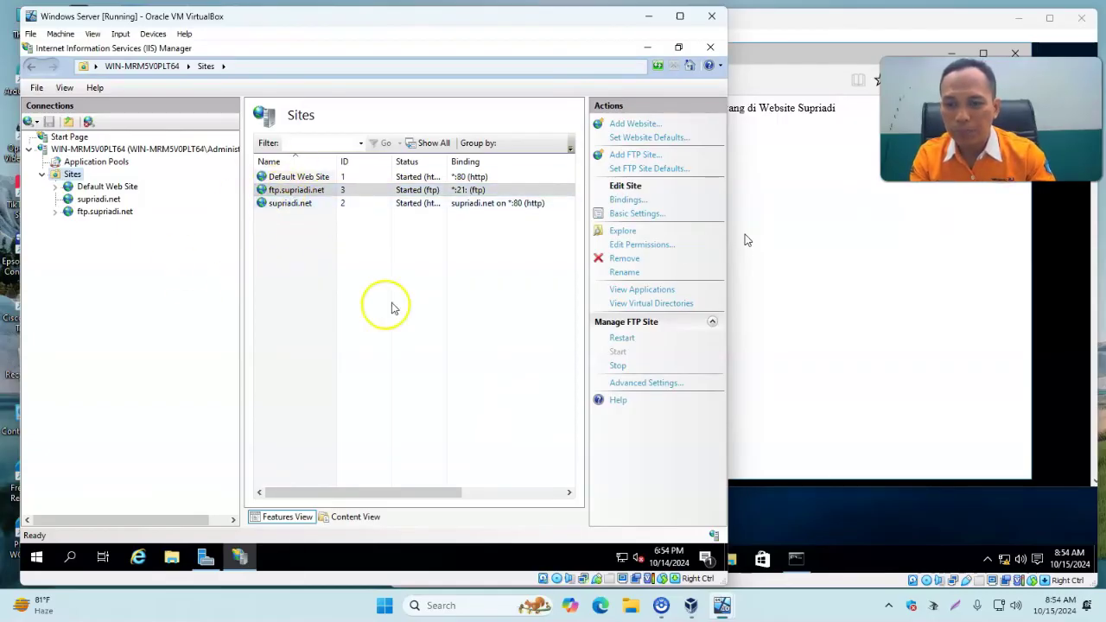
left_click(294, 191)
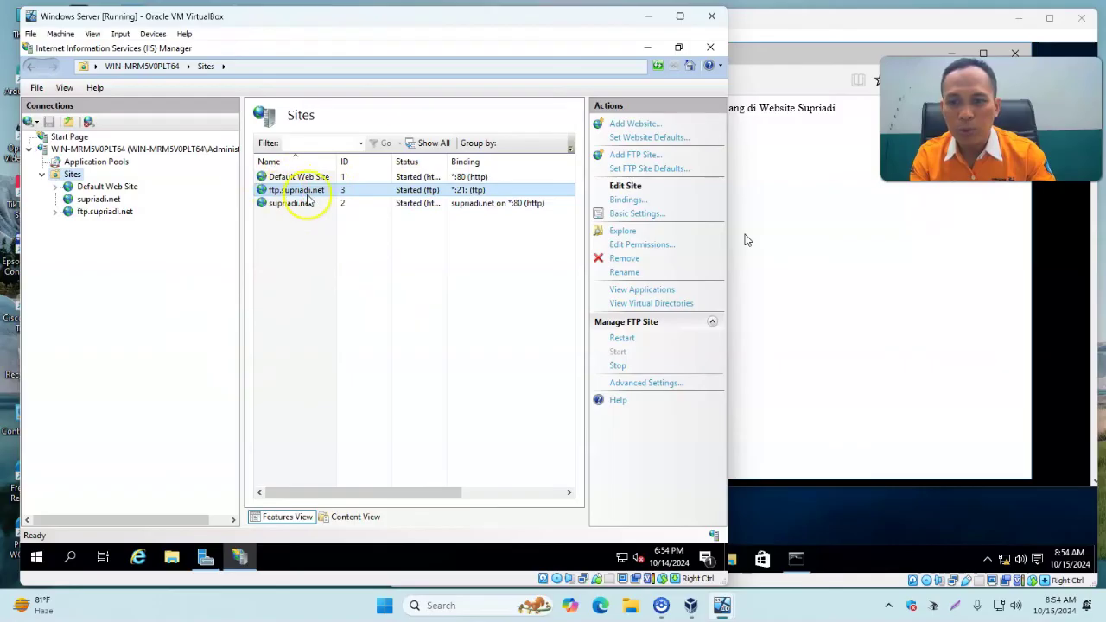
left_click(242, 395)
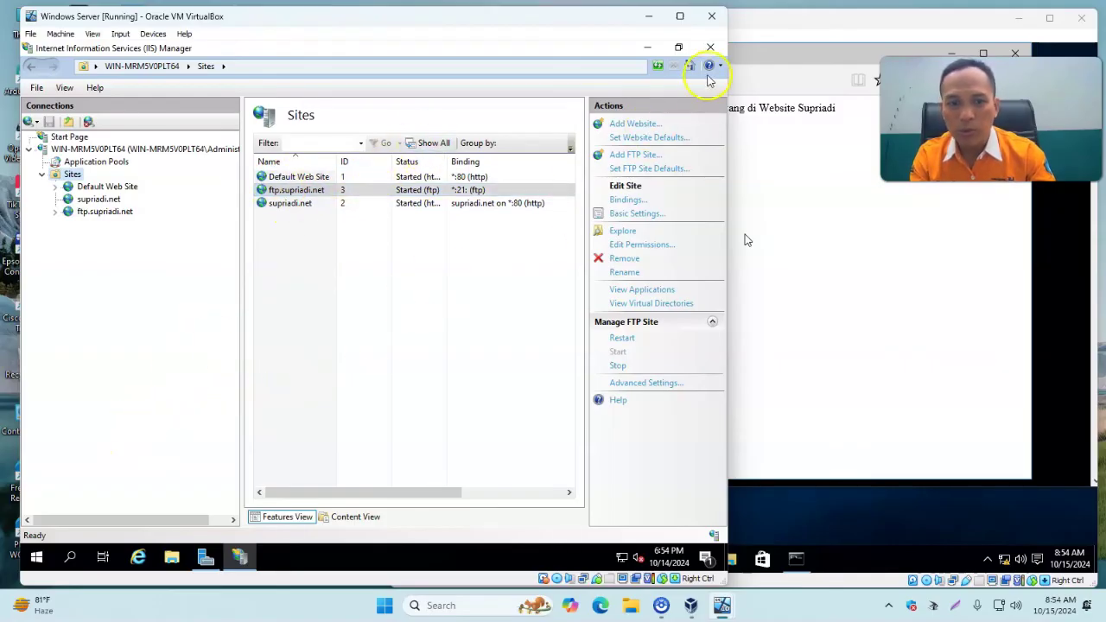
Close IIS Manager and launch Computer Management from the Start button's power-user menu.
left_click(710, 47)
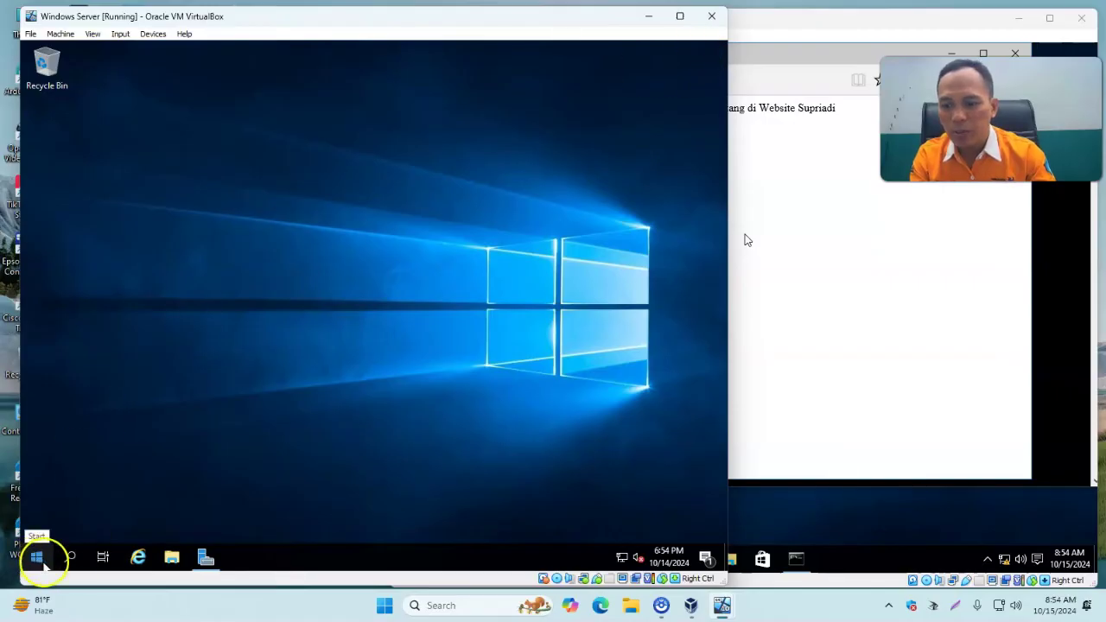
right_click(40, 565)
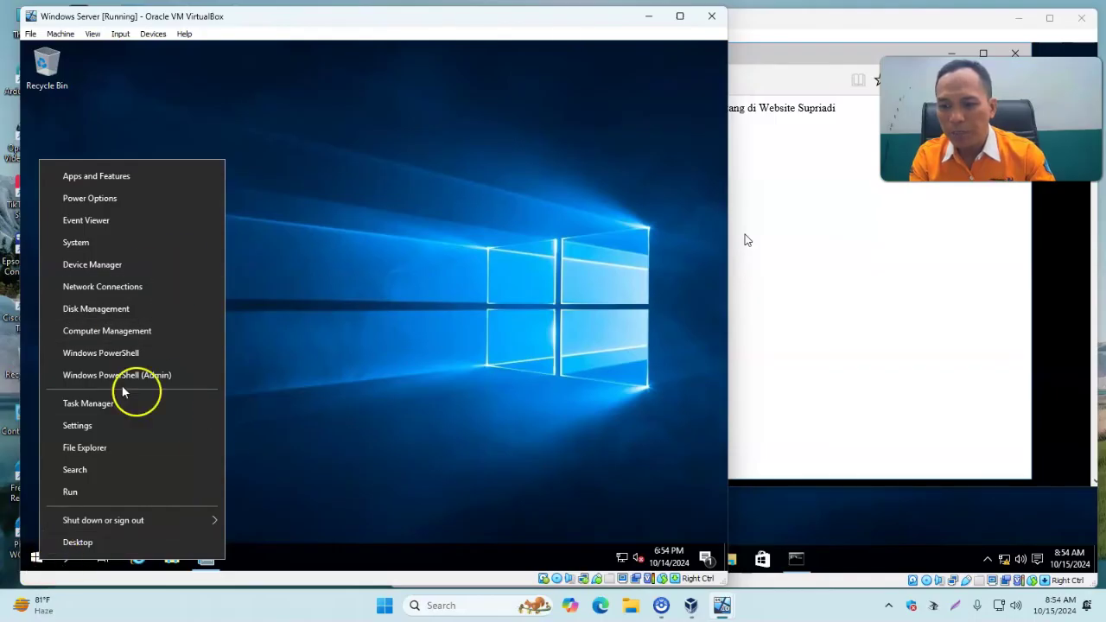
left_click(161, 337)
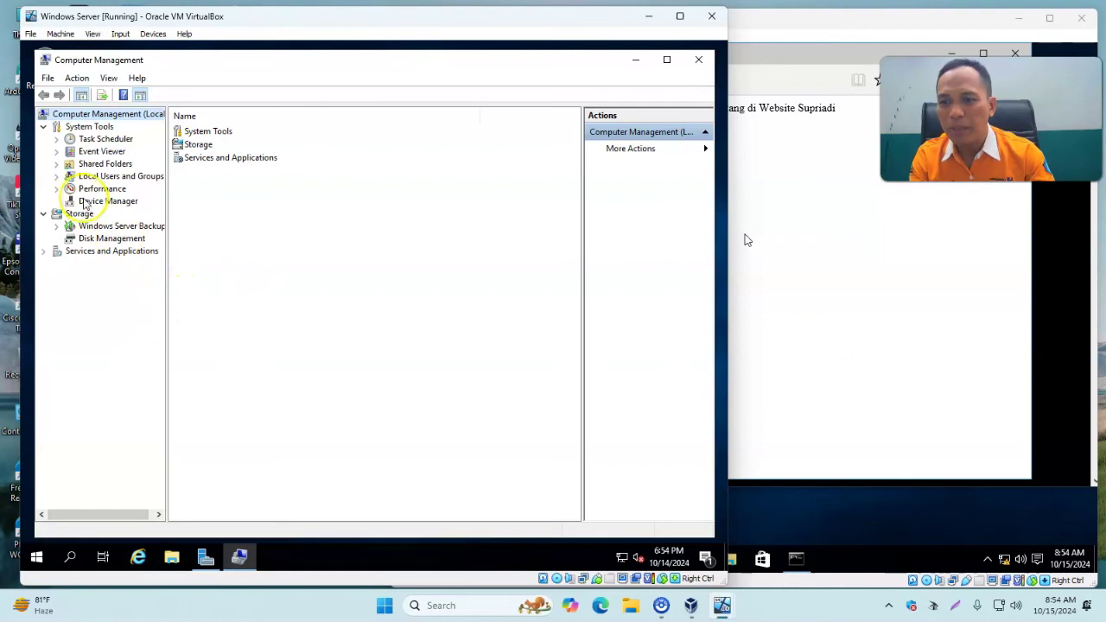
Show the Users list under Local Users and Groups, widening the Name column.
left_click(89, 178)
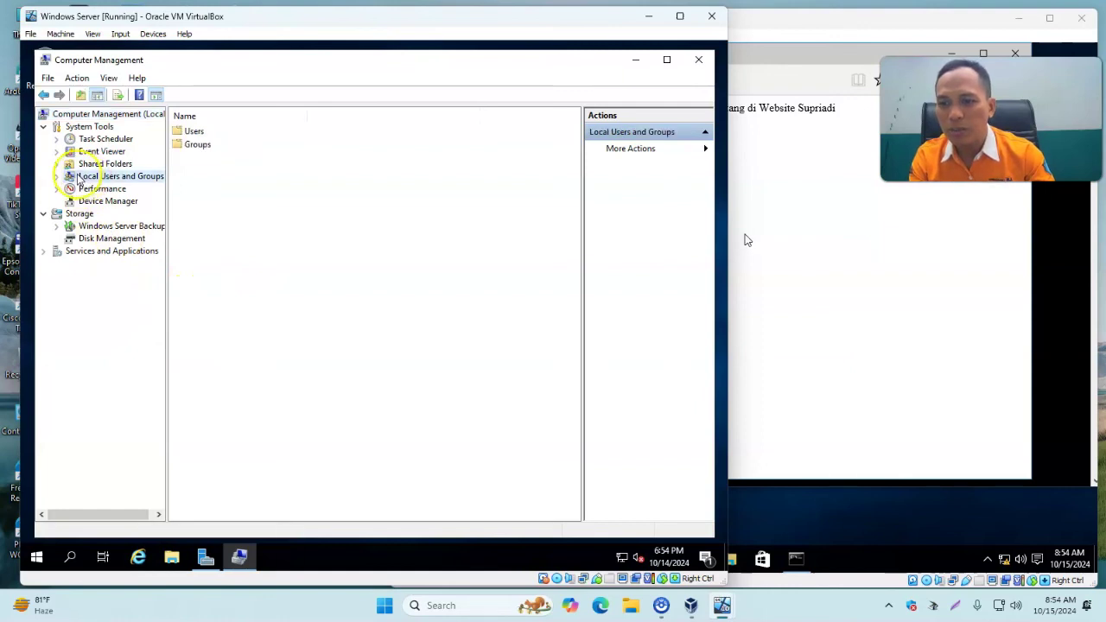
double_click(183, 134)
left_click_drag(236, 112, 339, 116)
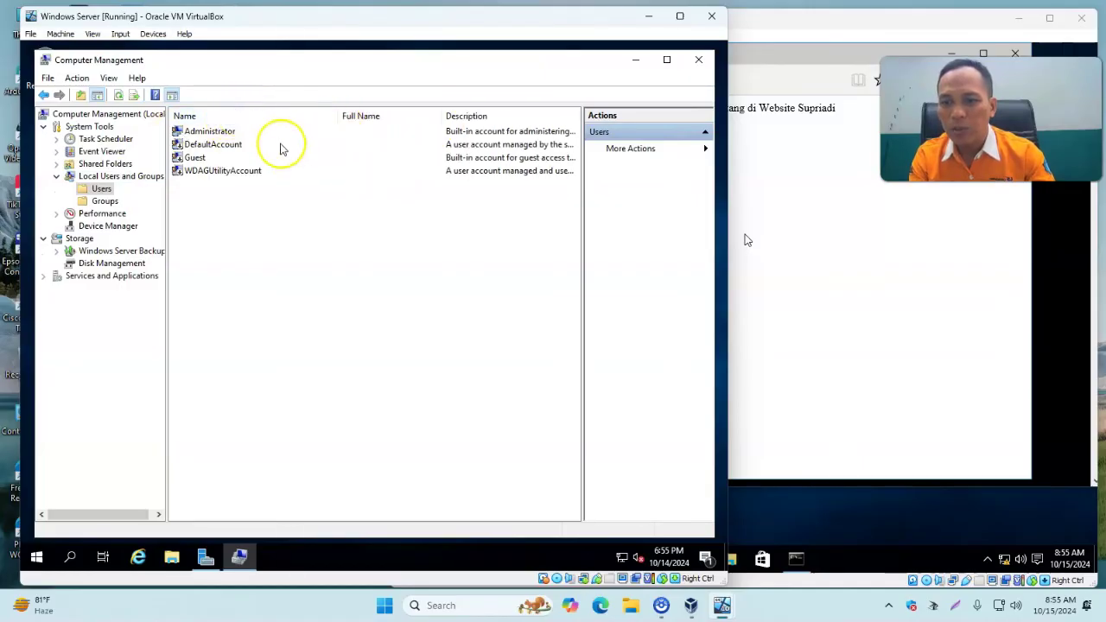
Create the FTP user account with no forced password change and password never expires.
right_click(241, 210)
left_click(292, 214)
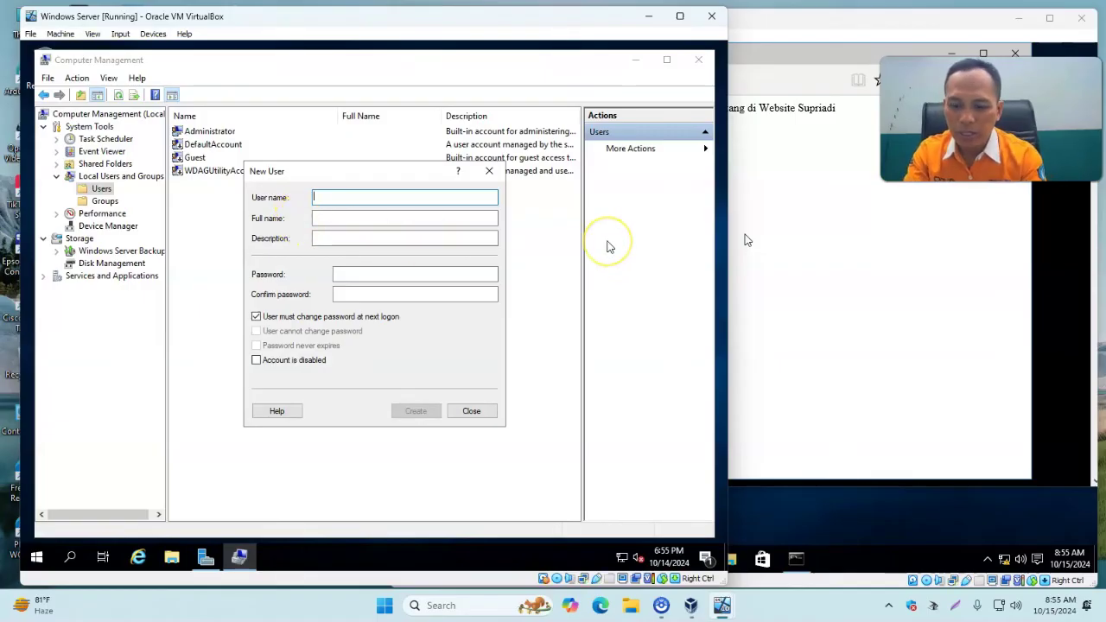
type("supri")
key("Tab")
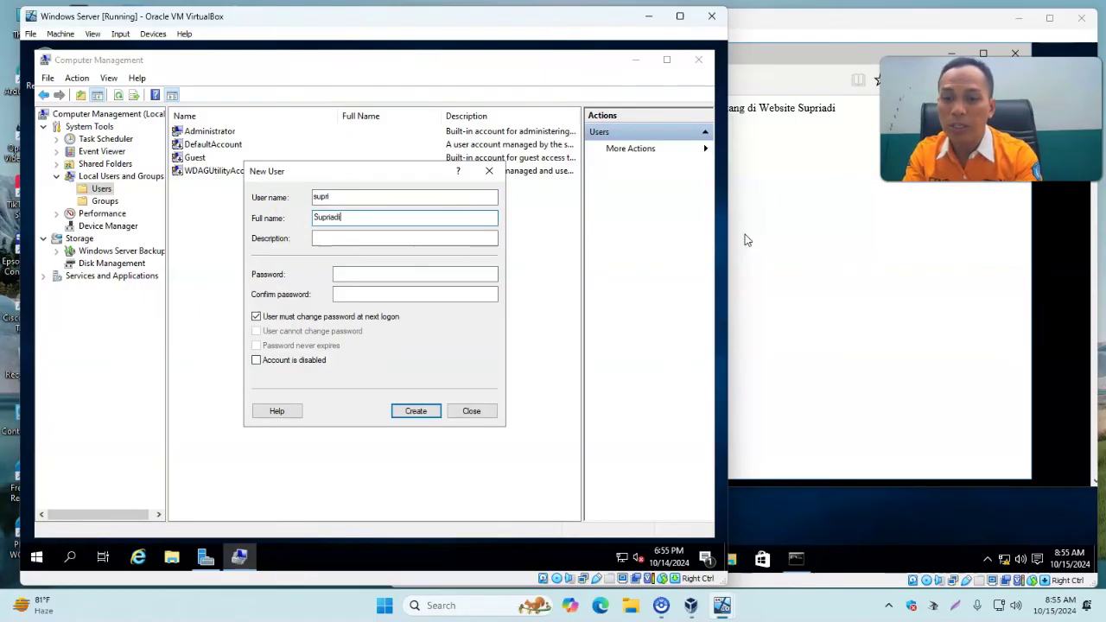
key("Tab")
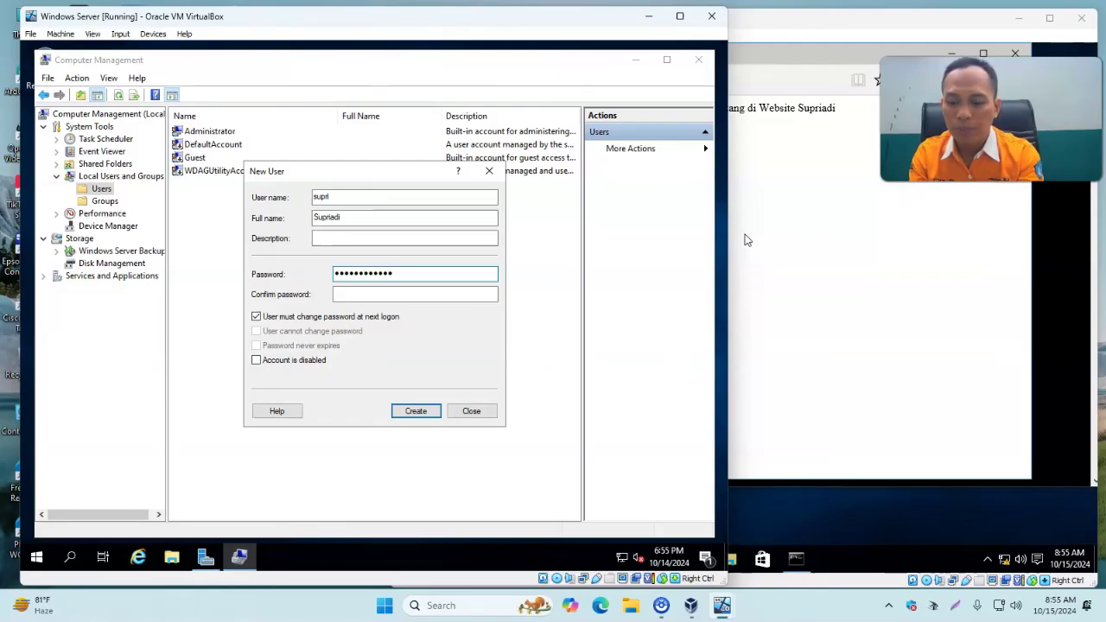
key("Tab")
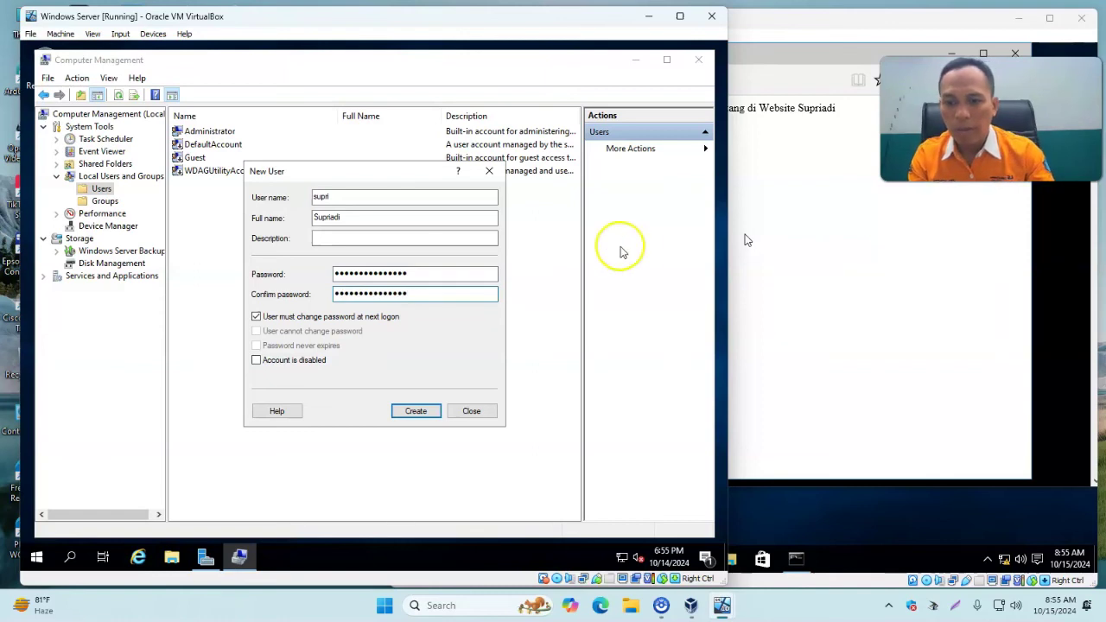
left_click(258, 317)
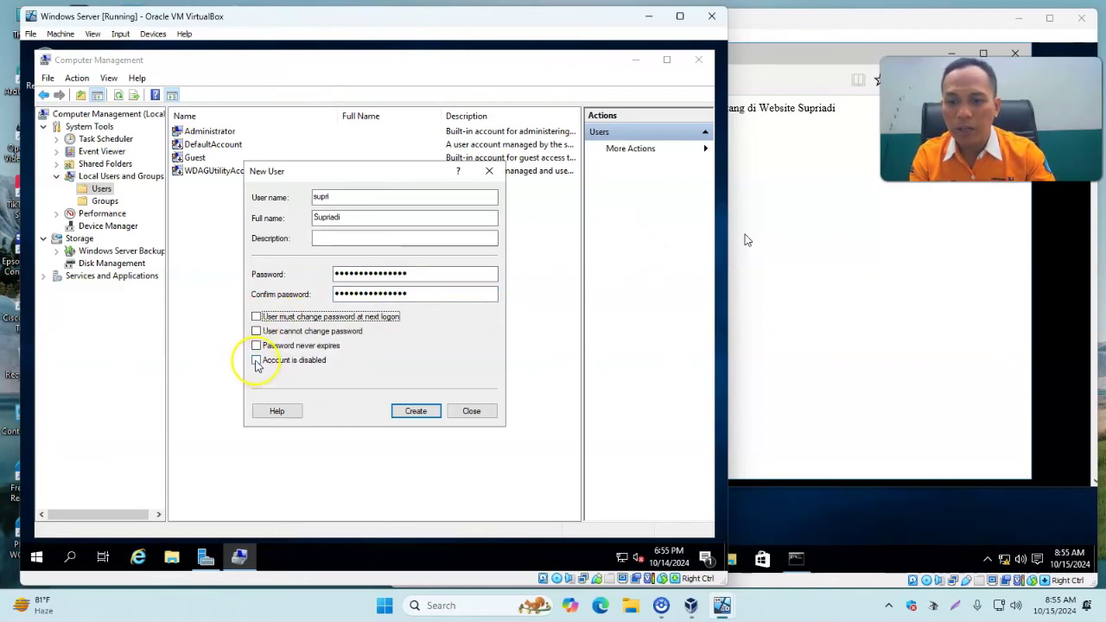
left_click(256, 346)
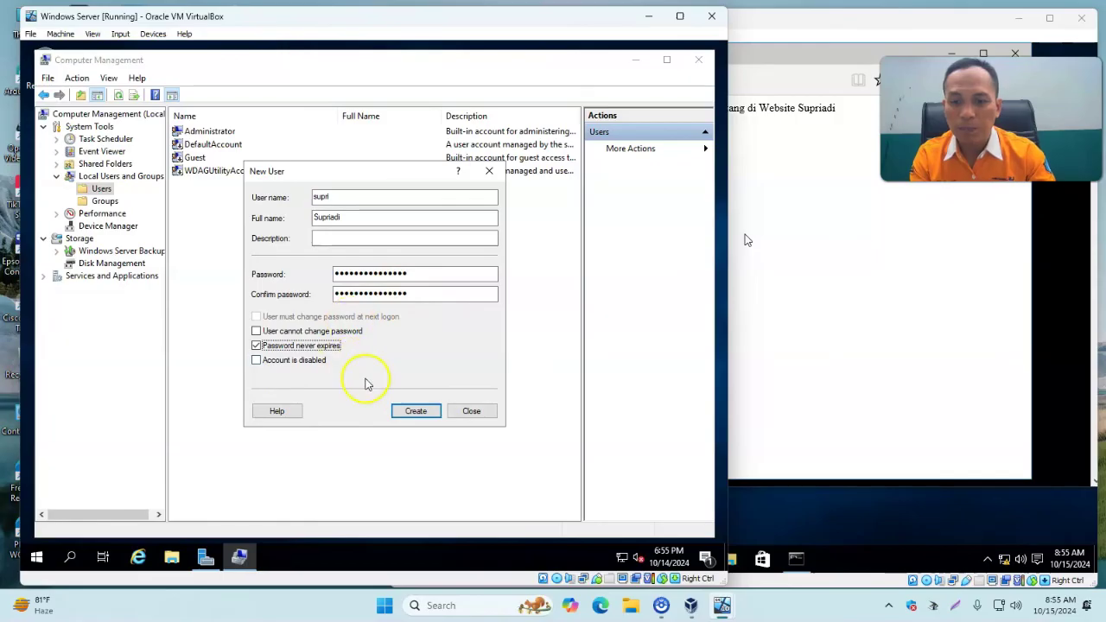
left_click(411, 415)
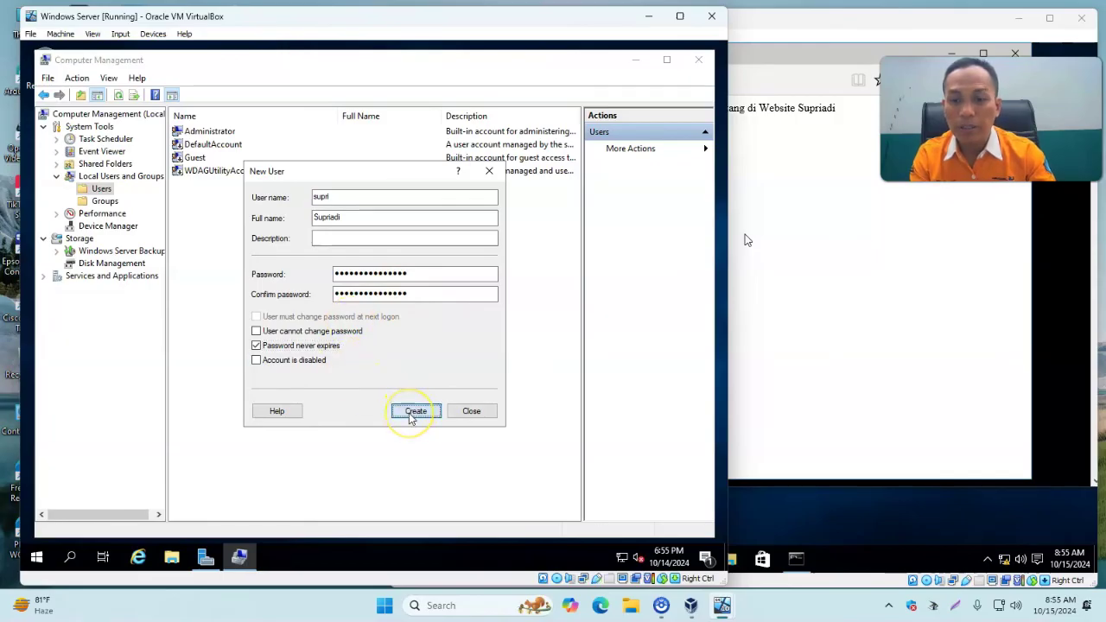
left_click(484, 413)
Select the new account and close Computer Management.
left_click(193, 172)
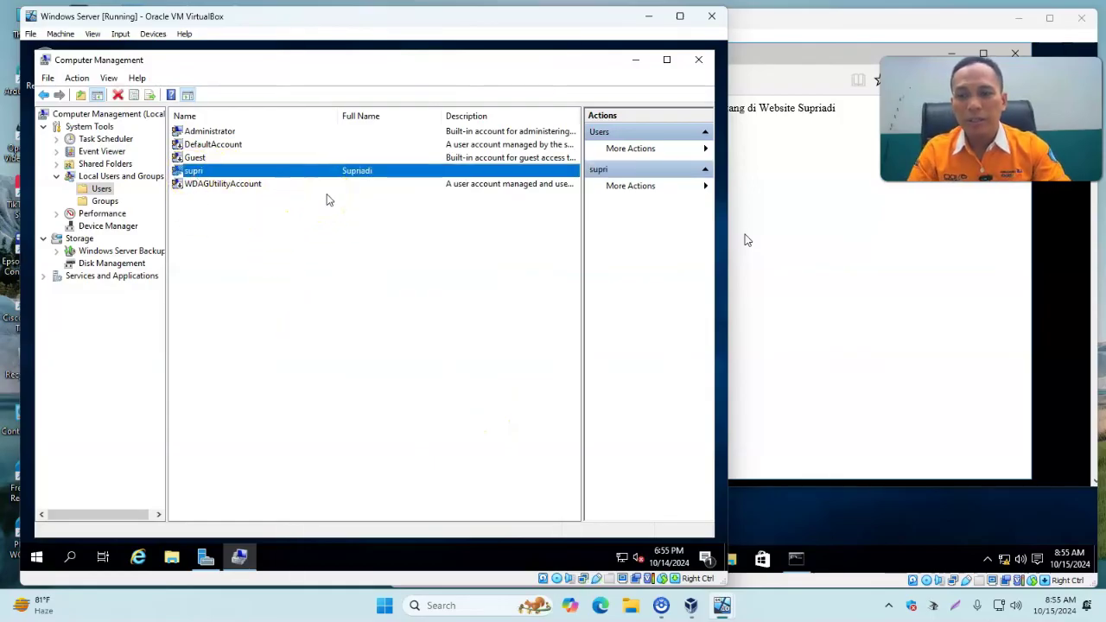
left_click(707, 66)
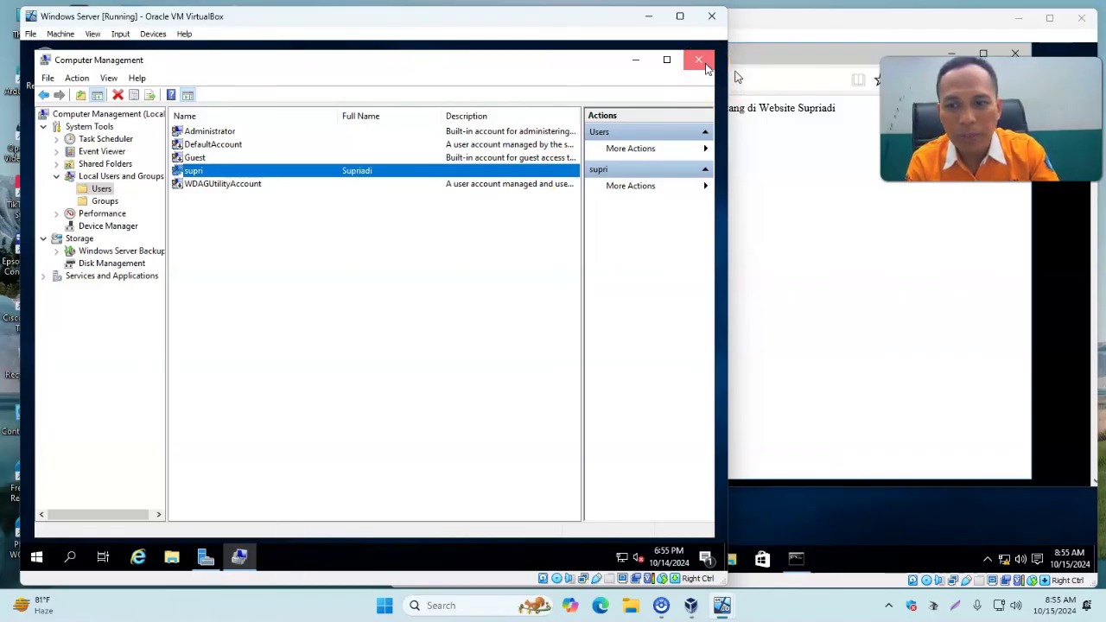
left_click(707, 66)
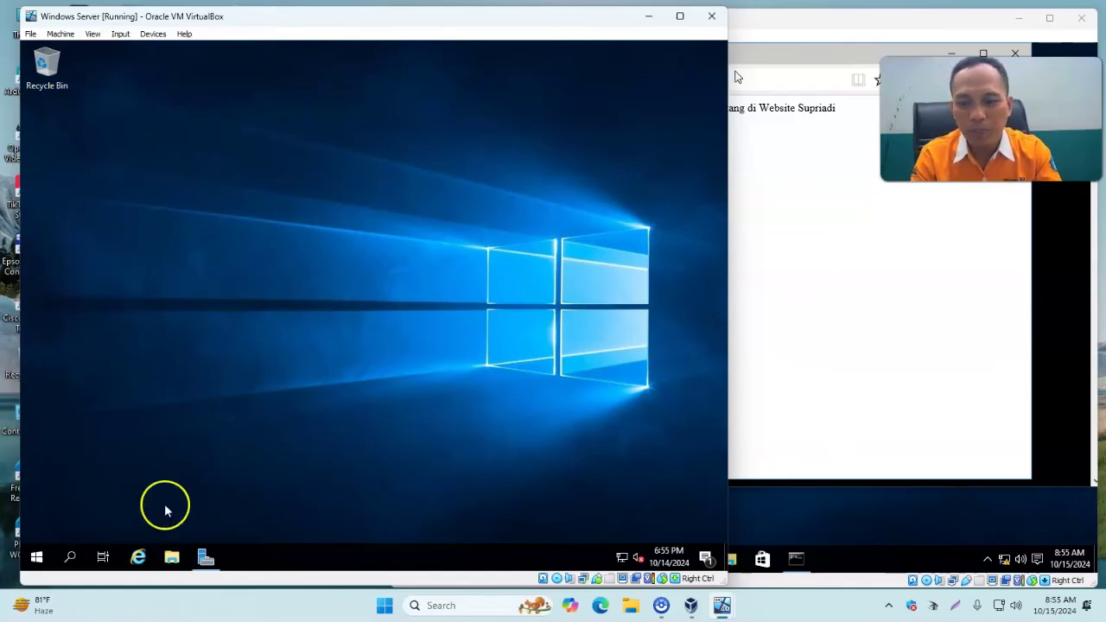
Open the Properties of C:\inetpub\wwwroot\supriadi.net in File Explorer.
left_click(171, 557)
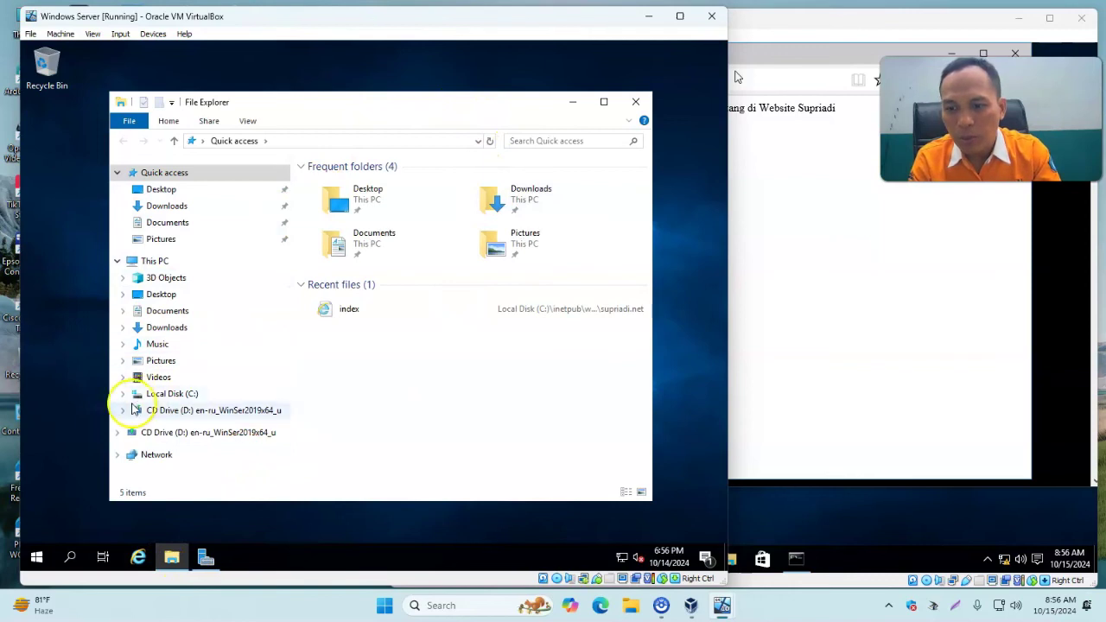
left_click(123, 394)
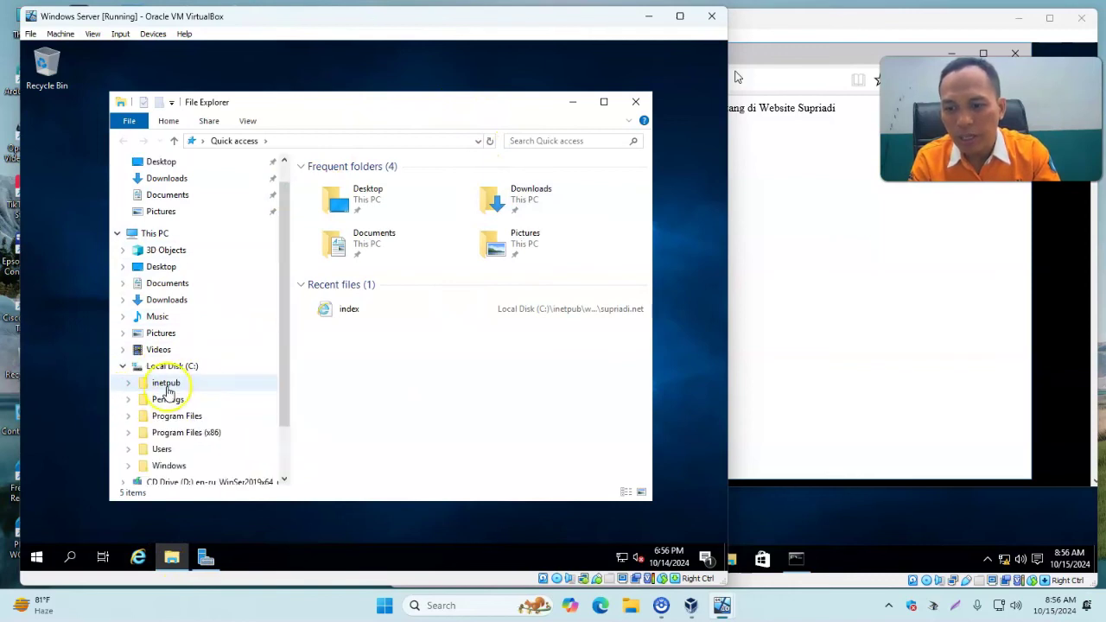
left_click(167, 384)
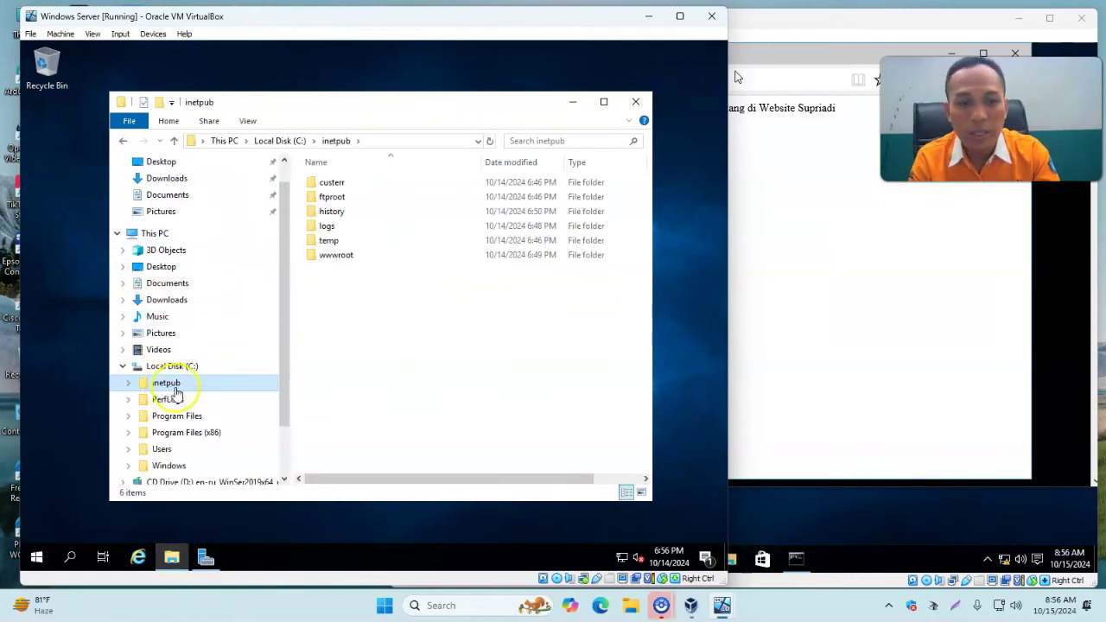
double_click(316, 260)
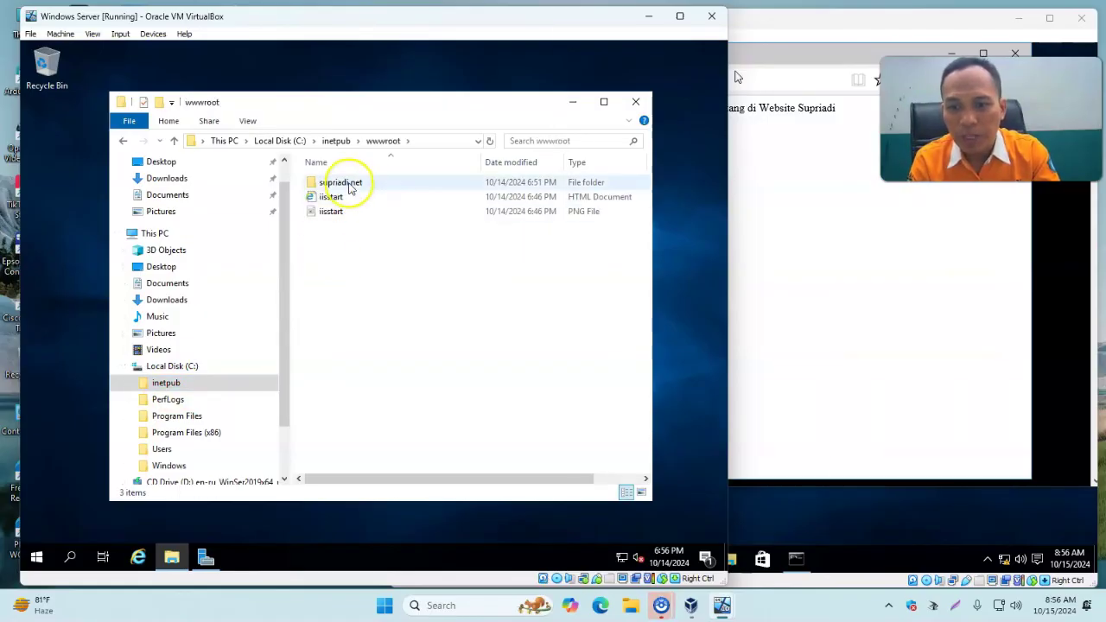
left_click(350, 188)
left_click(352, 189)
right_click(349, 190)
left_click(428, 420)
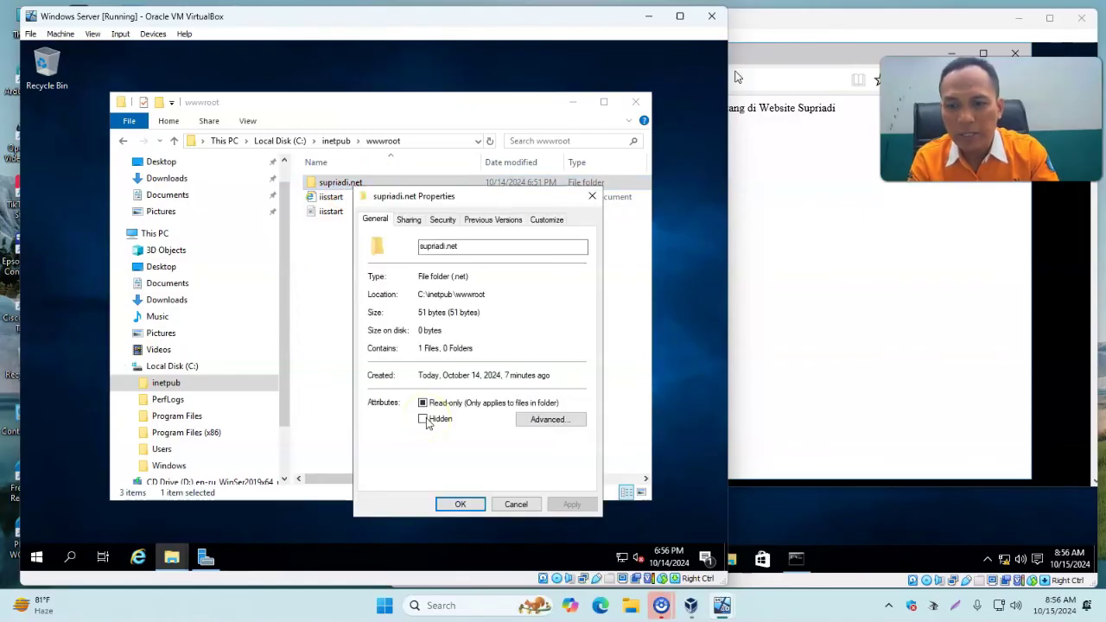
Add the FTP user account to the folder's Security permissions via Advanced > Find Now.
left_click(442, 221)
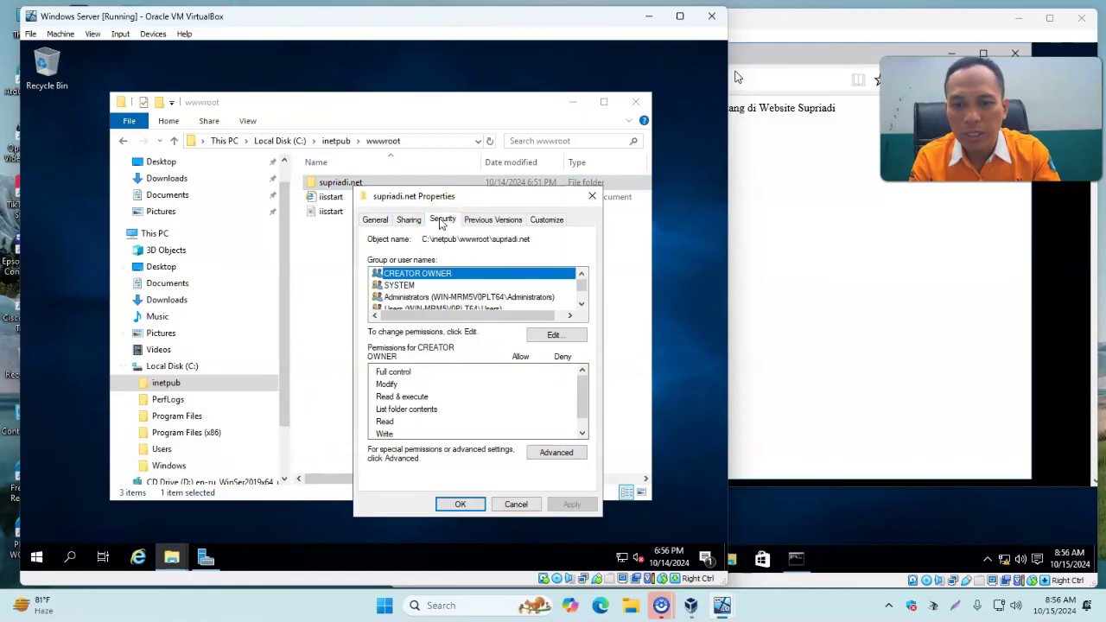
left_click(570, 337)
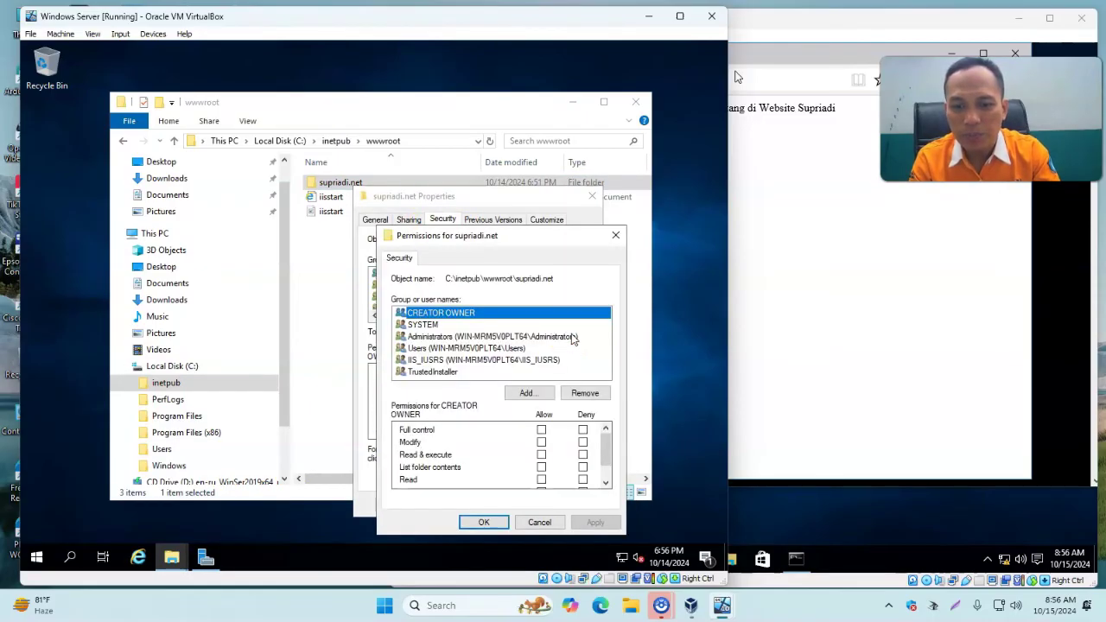
left_click(529, 394)
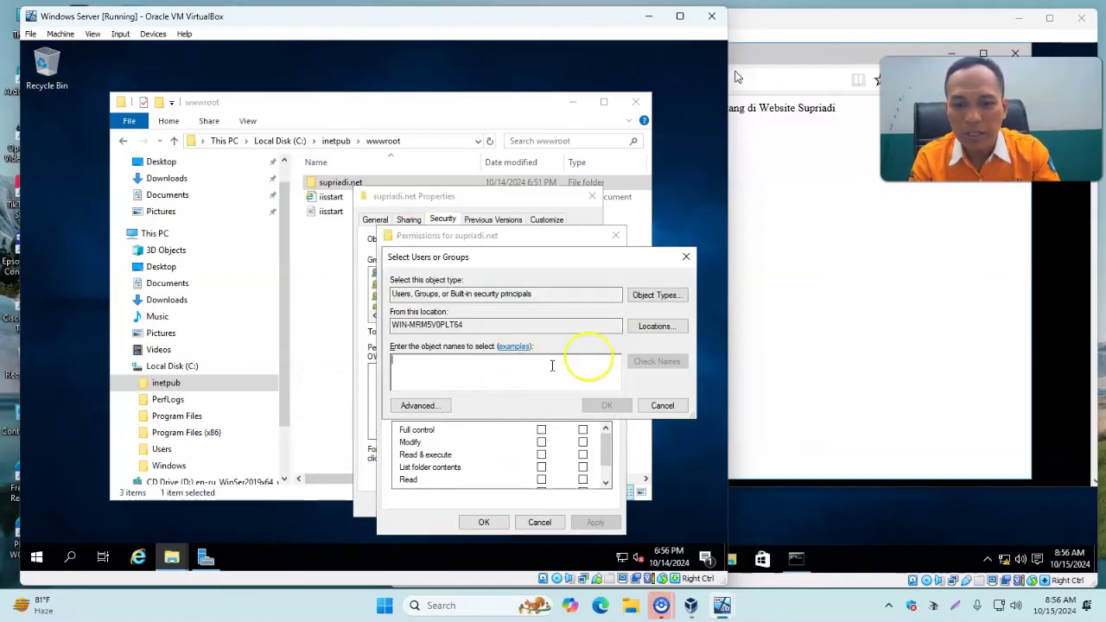
left_click(428, 407)
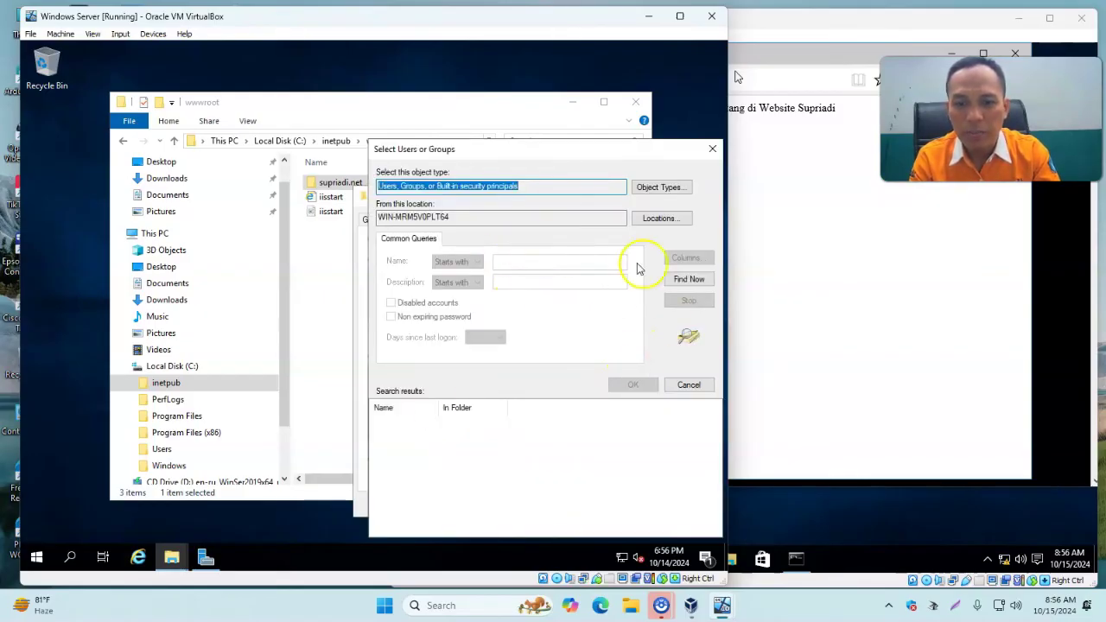
left_click(695, 281)
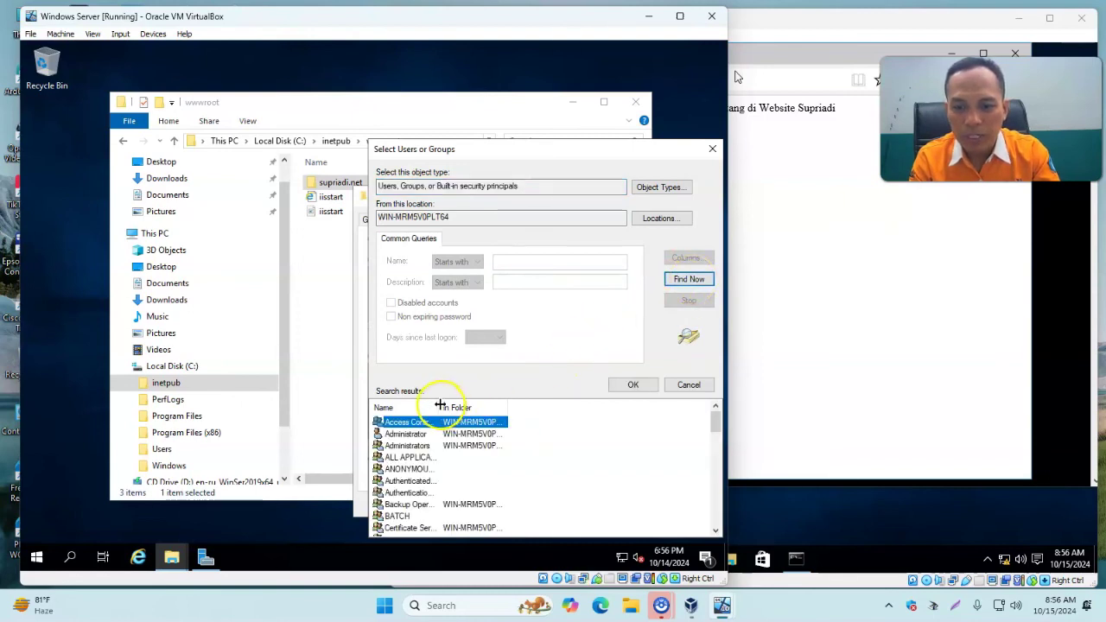
left_click_drag(439, 405, 498, 407)
left_click_drag(714, 421, 717, 510)
left_click(393, 481)
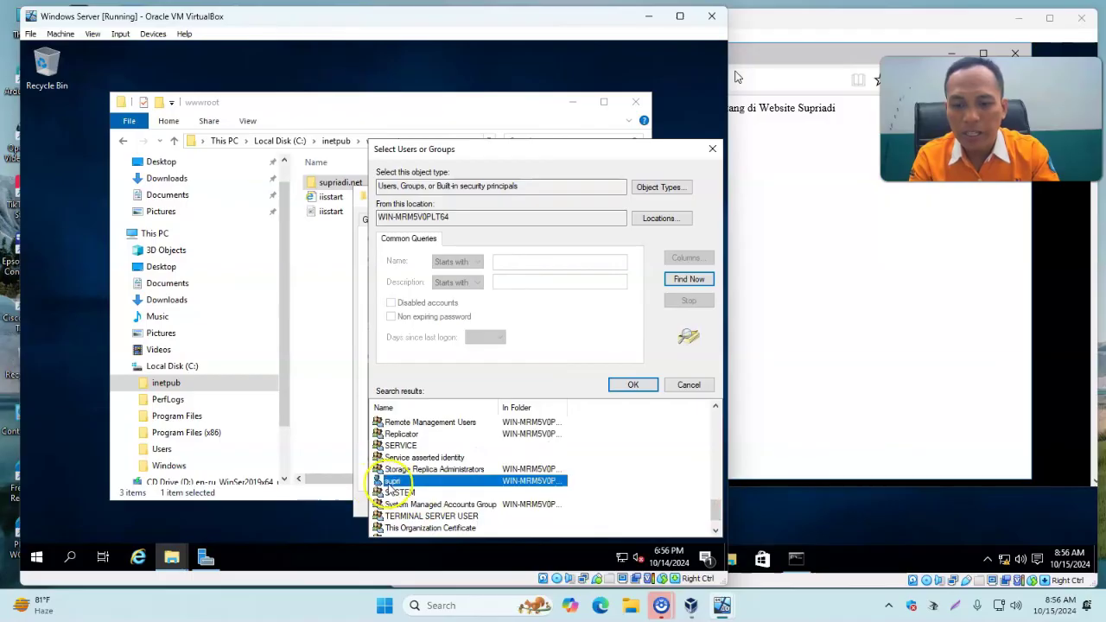
left_click(632, 385)
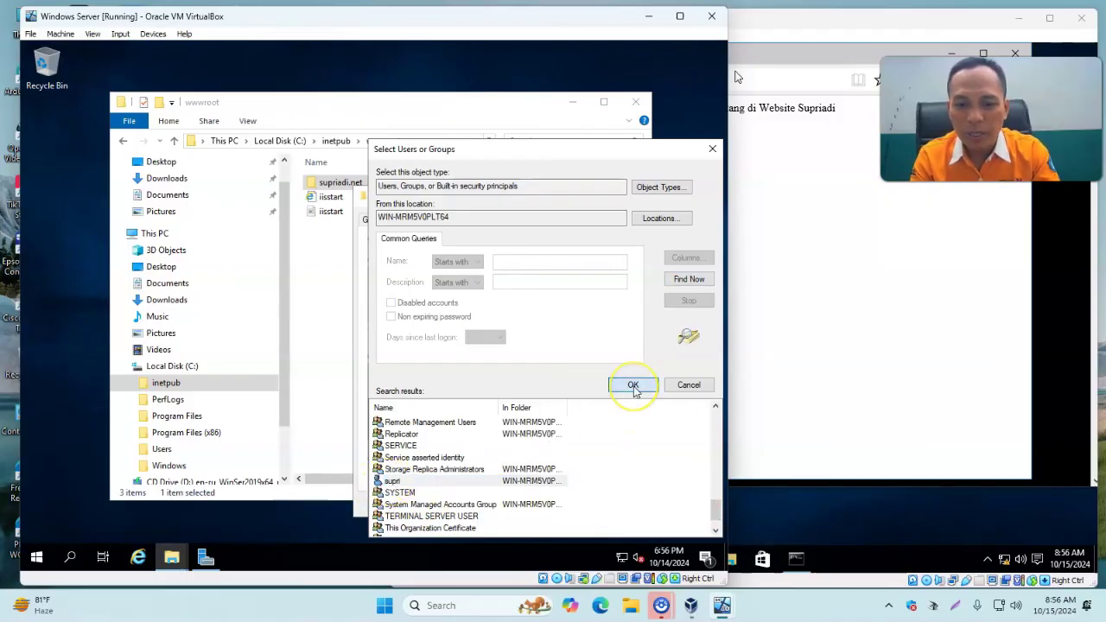
left_click(607, 405)
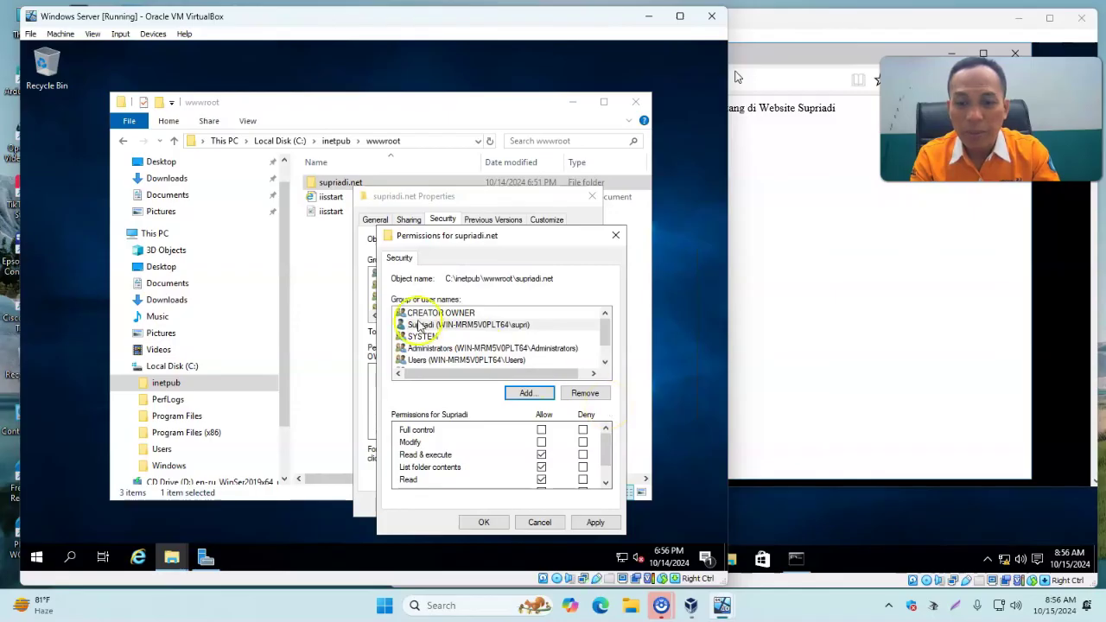
Grant the FTP user Full control, apply, and close the dialogs and wwwroot window.
left_click(475, 327)
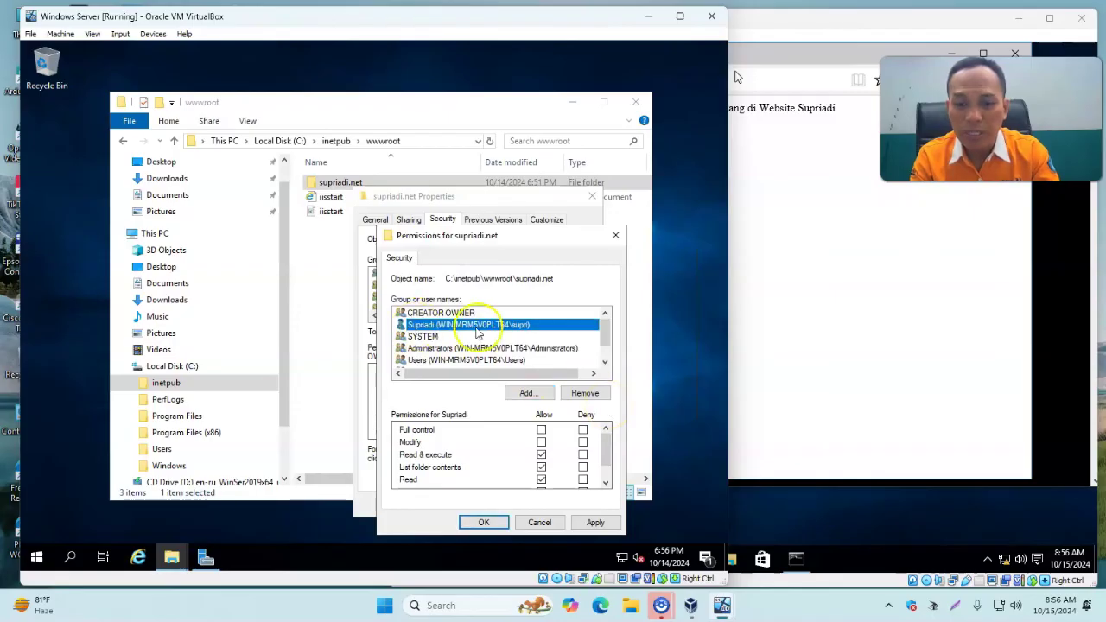
left_click(541, 430)
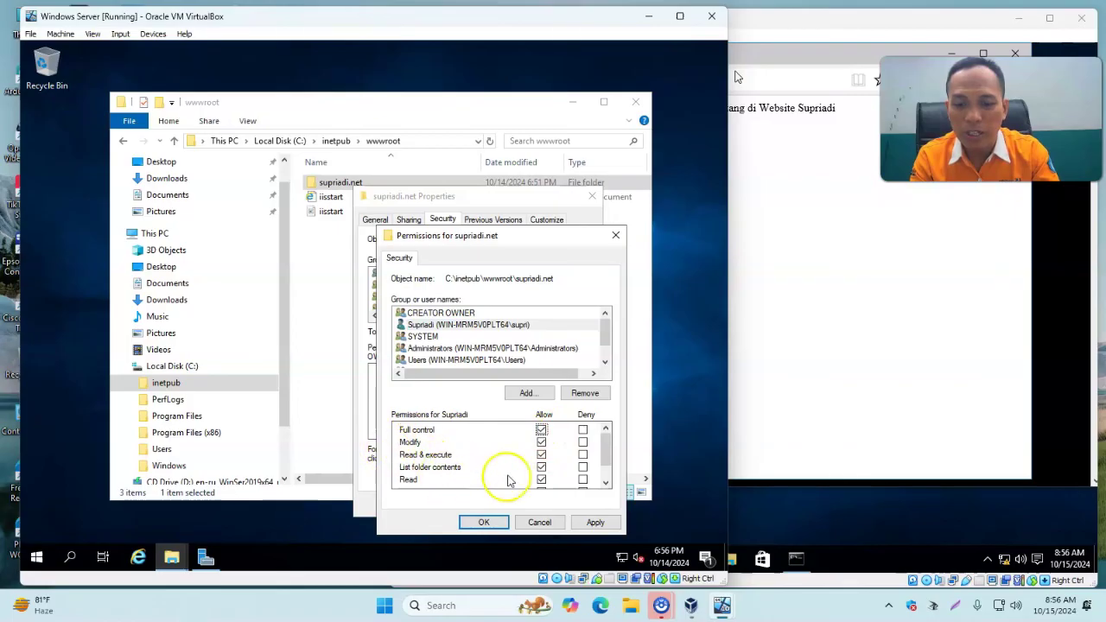
left_click_drag(608, 455, 612, 432)
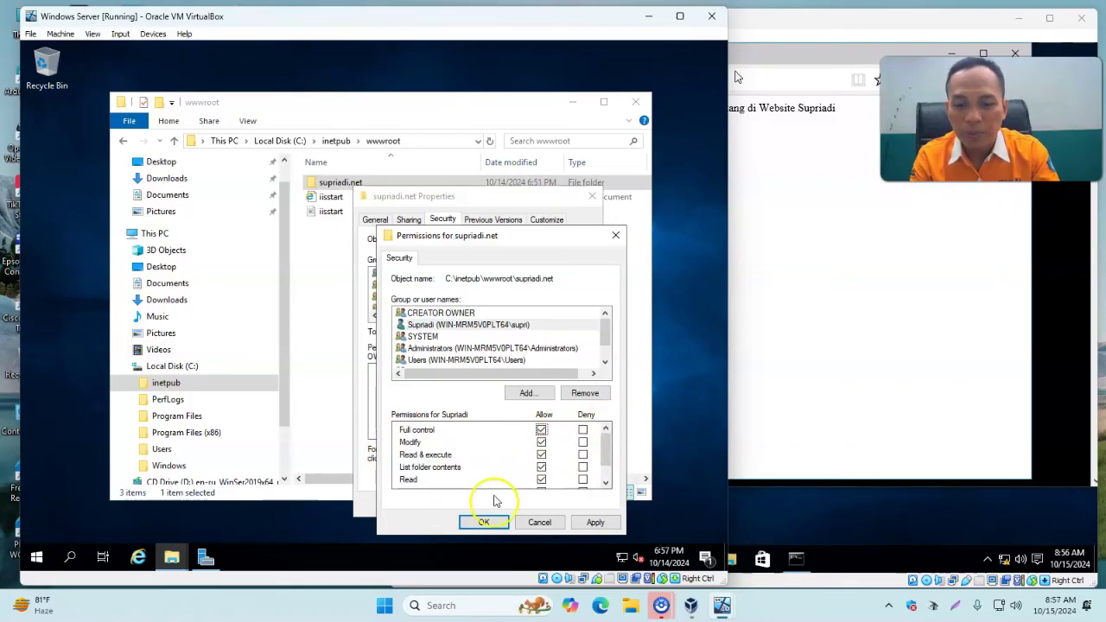
left_click(599, 523)
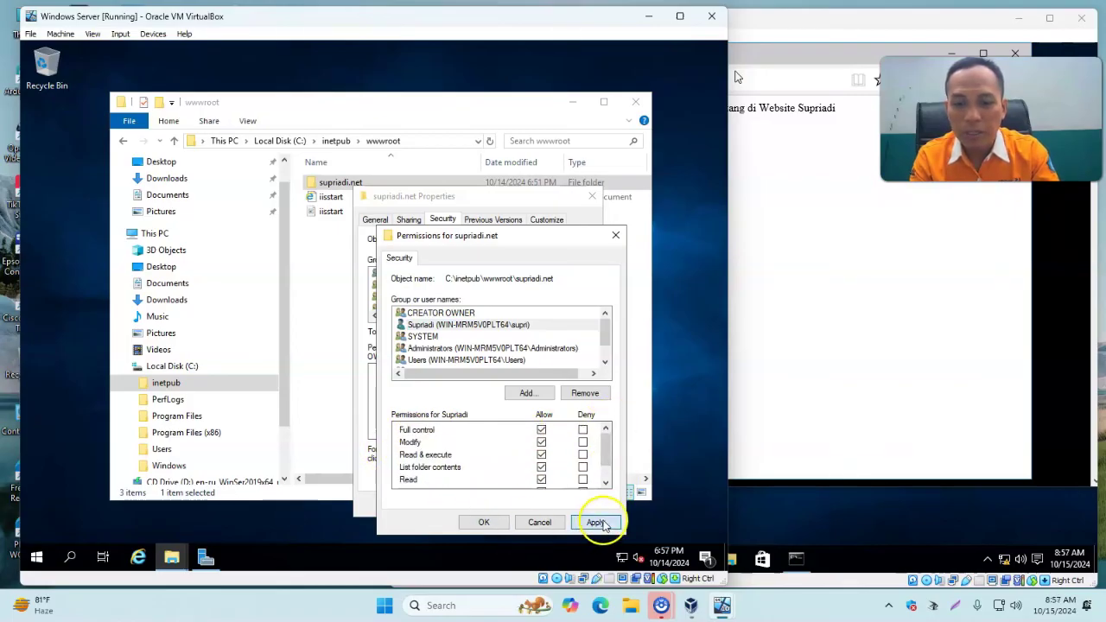
left_click(484, 523)
left_click(467, 505)
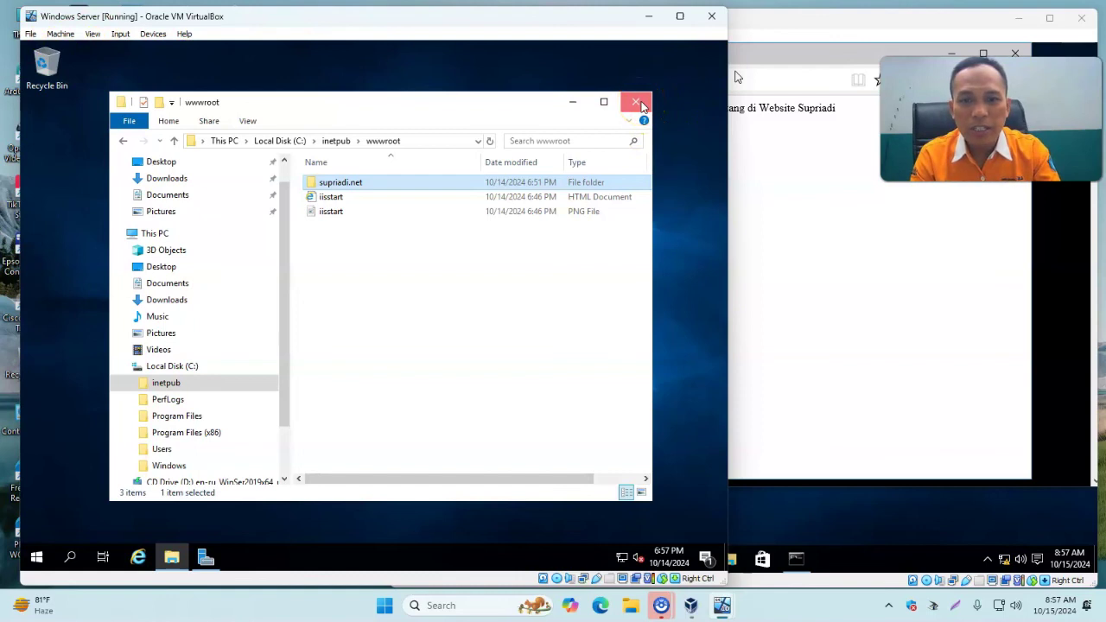
left_click(641, 105)
left_click(876, 25)
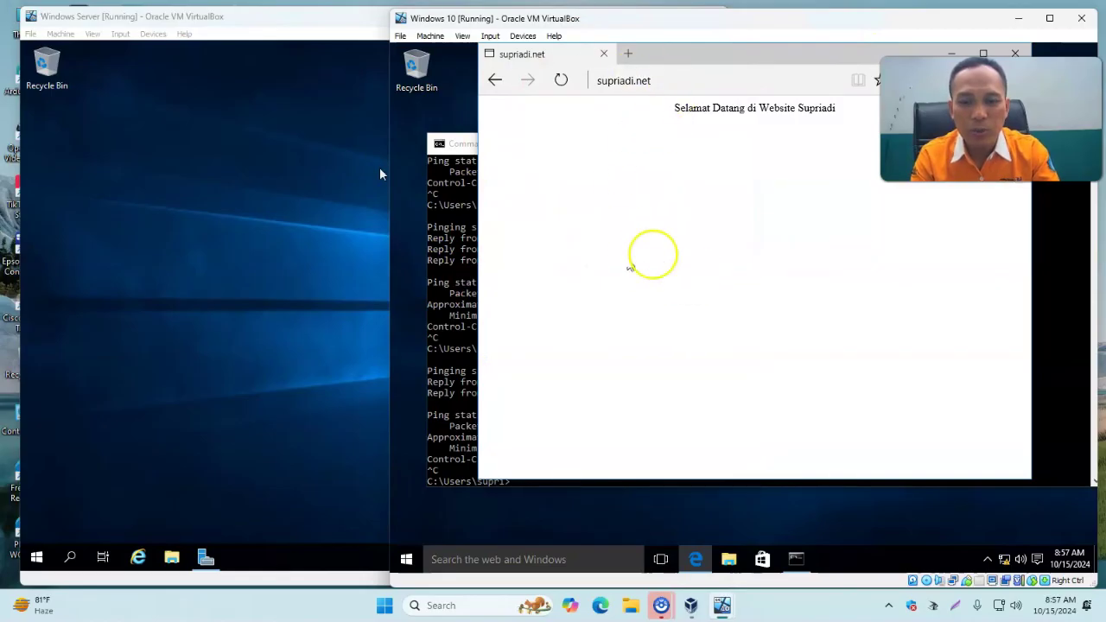
Open ftp://ftp.supriadi.net in File Explorer and log on with the FTP account credentials.
left_click(729, 561)
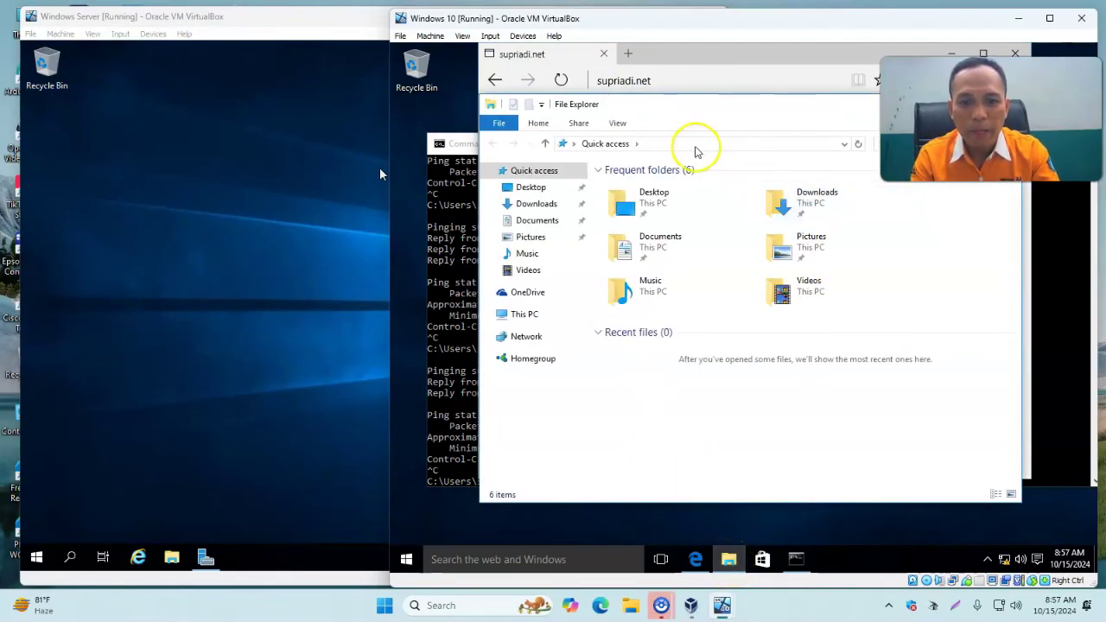
left_click(689, 144)
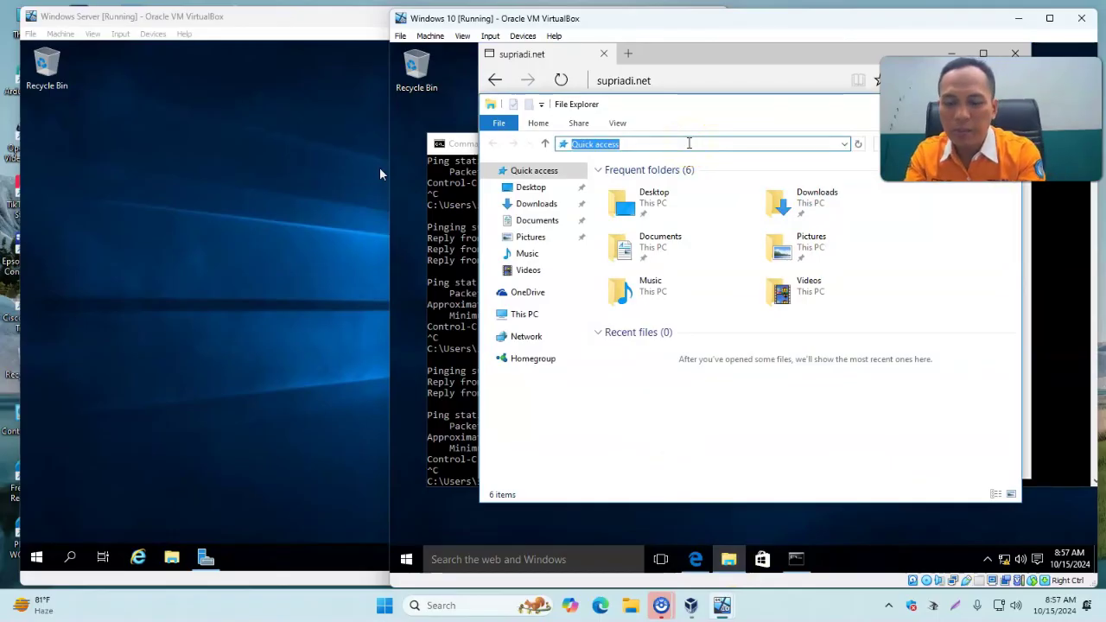
type("ftp")
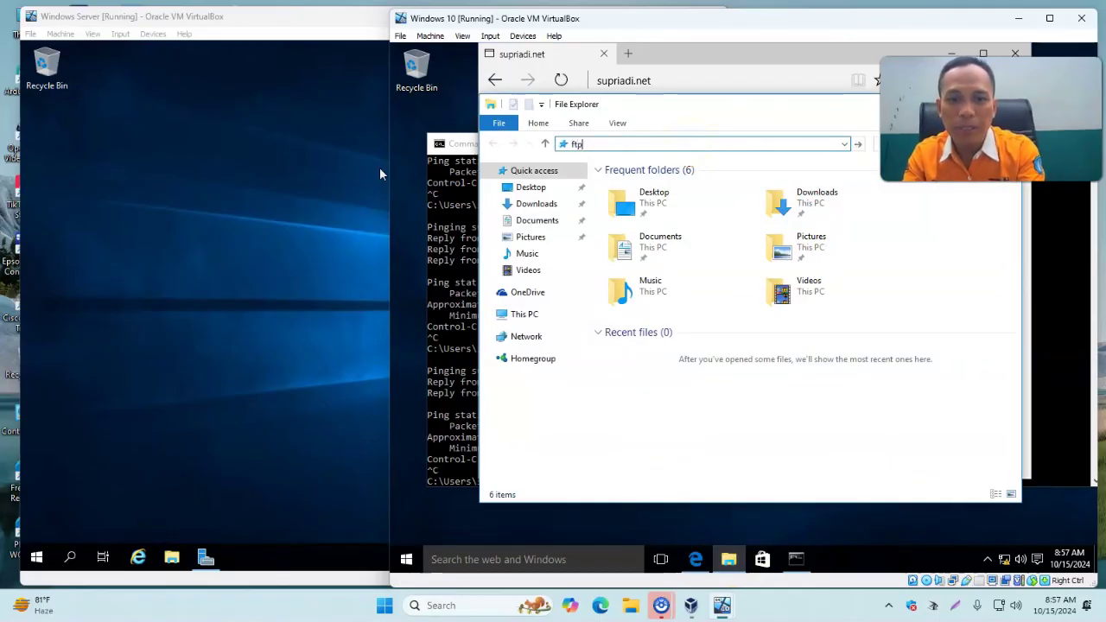
type("://supri@ftp.supriadi.net")
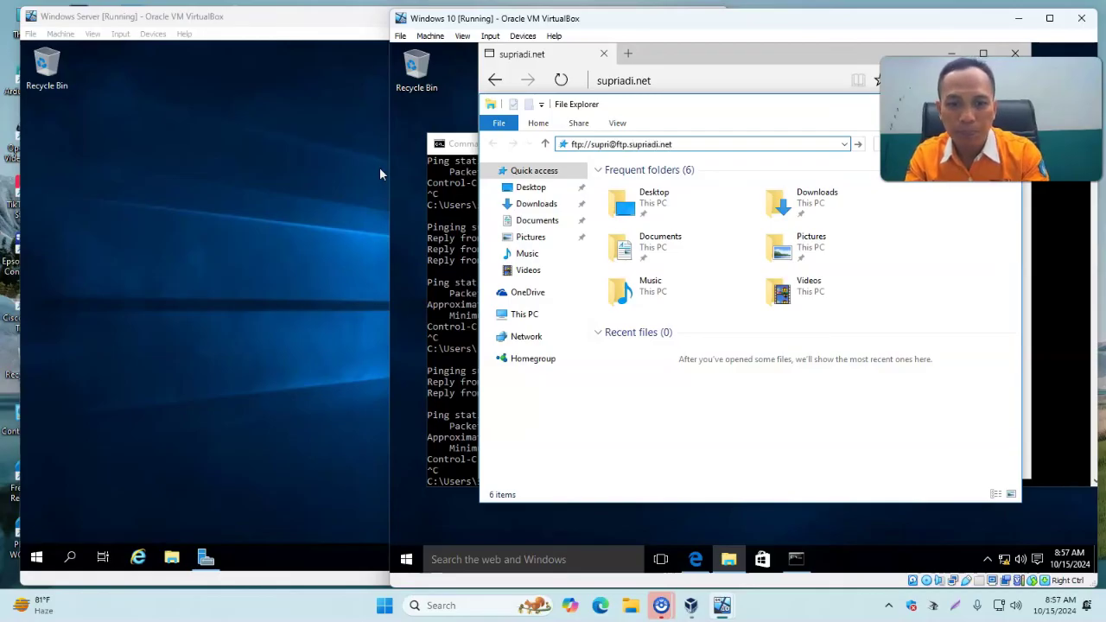
left_click(748, 144)
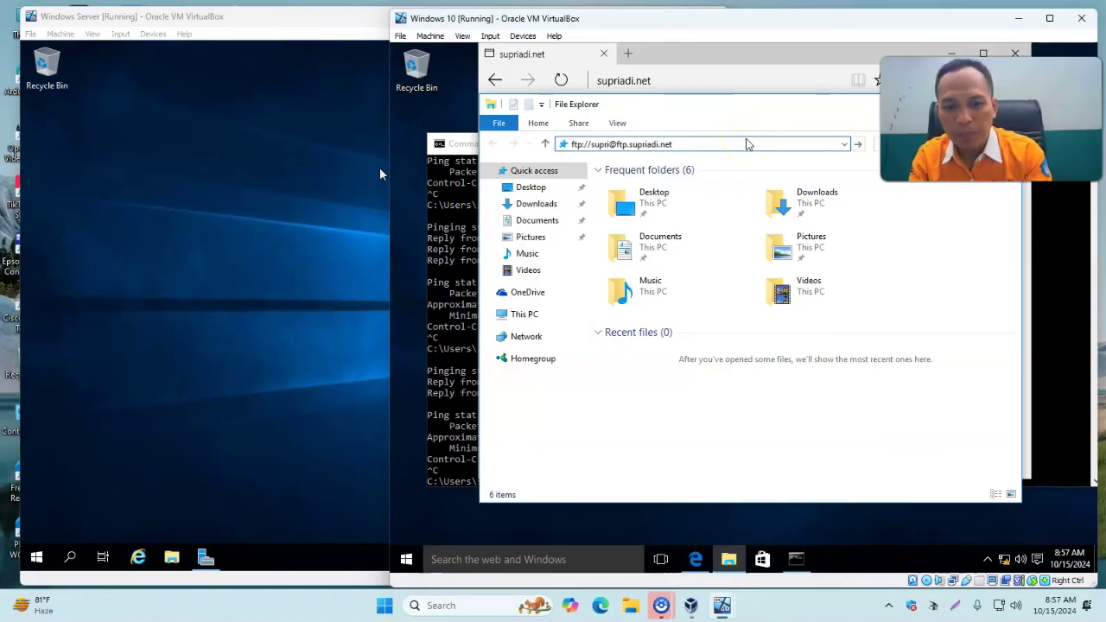
key("Return")
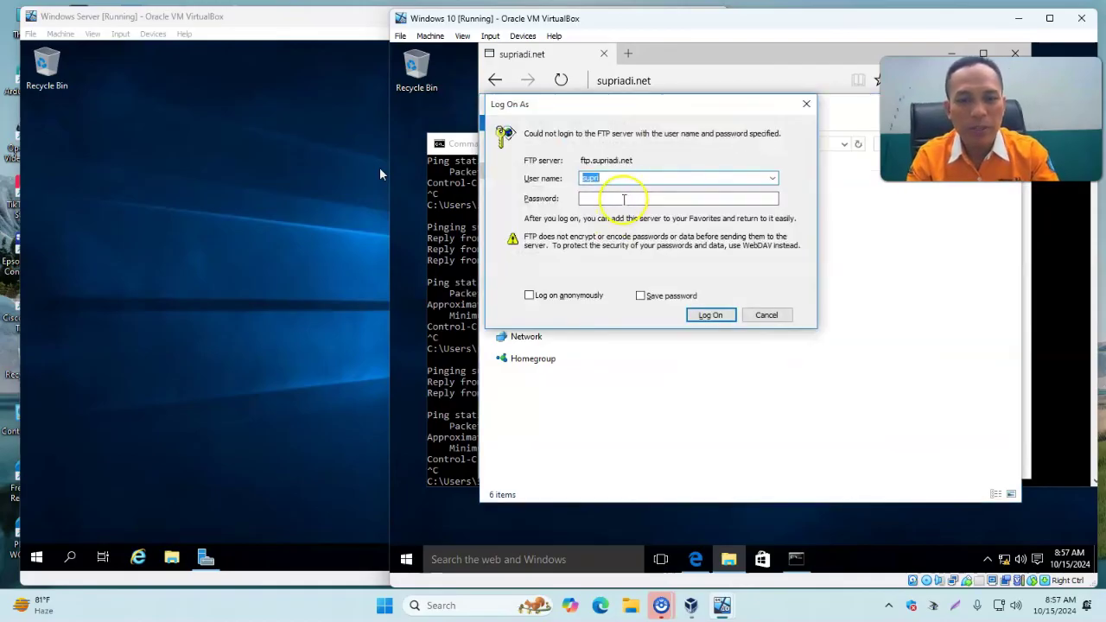
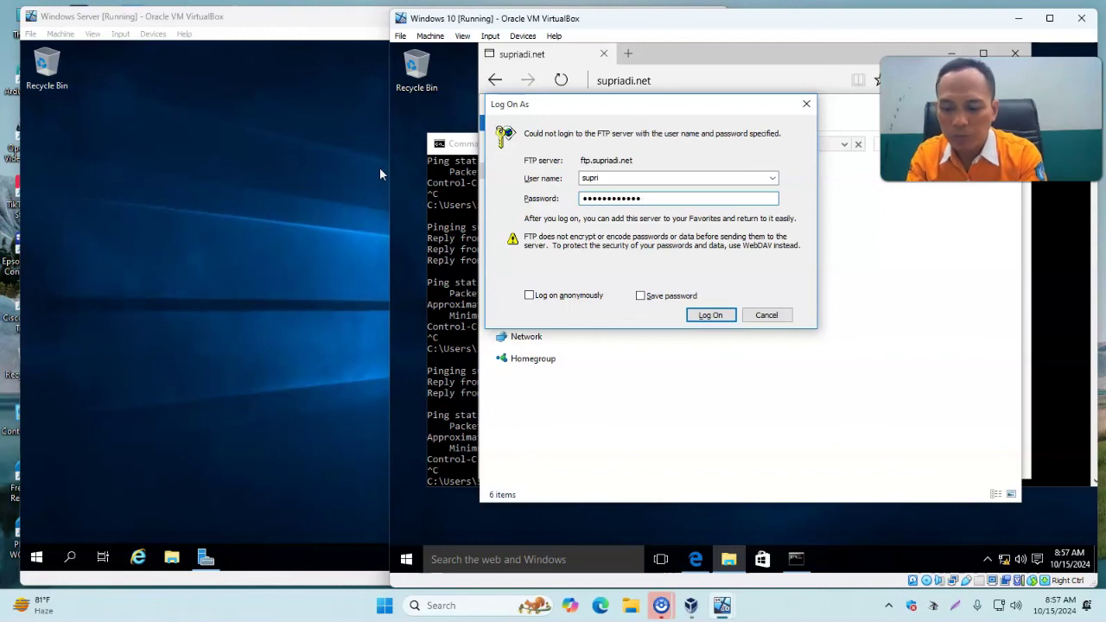
key("Return")
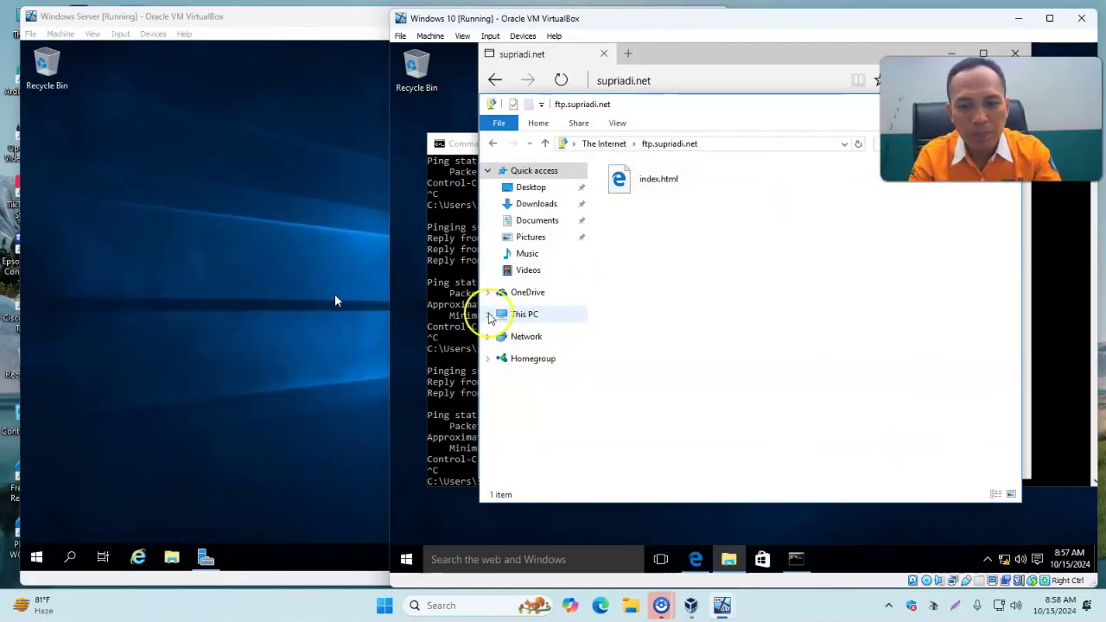
Copy the FTP site address from the Explorer address bar.
right_click(661, 256)
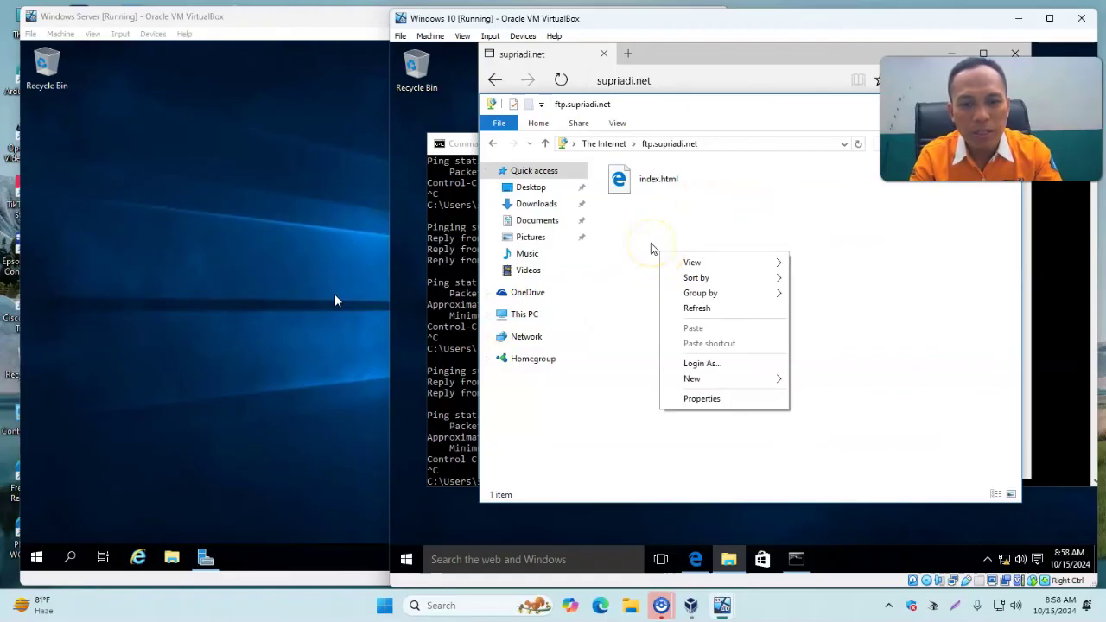
left_click(652, 248)
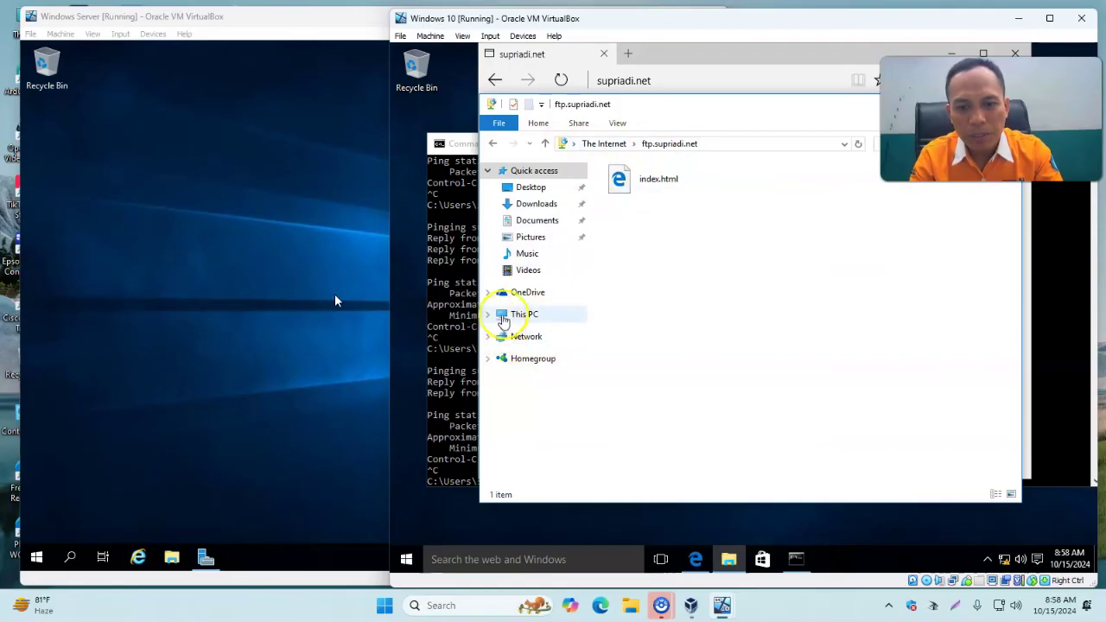
right_click(603, 149)
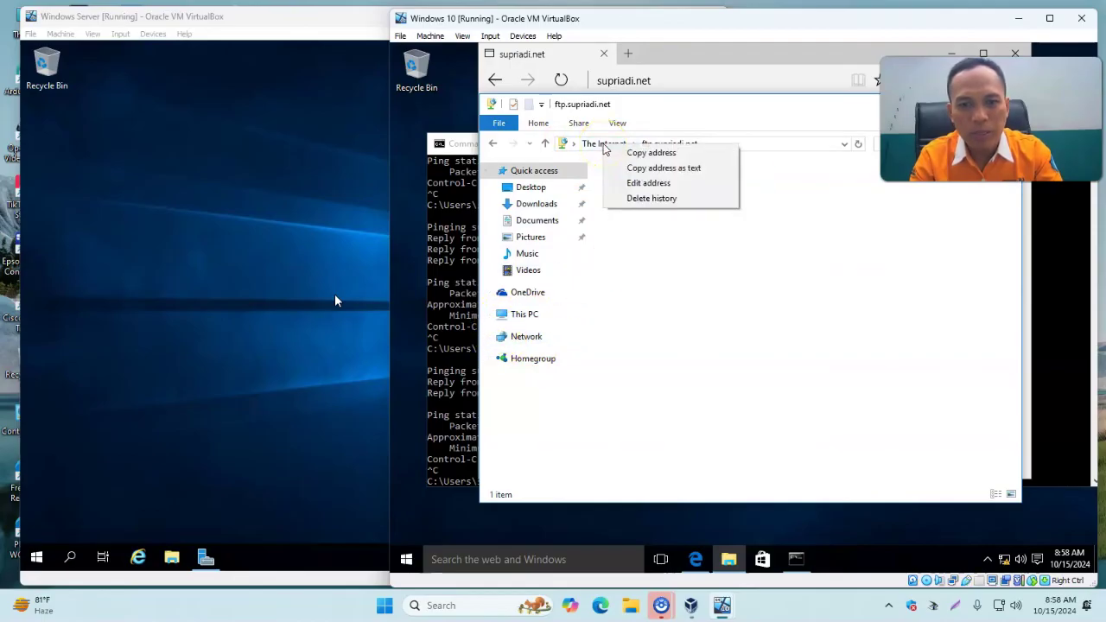
left_click(720, 159)
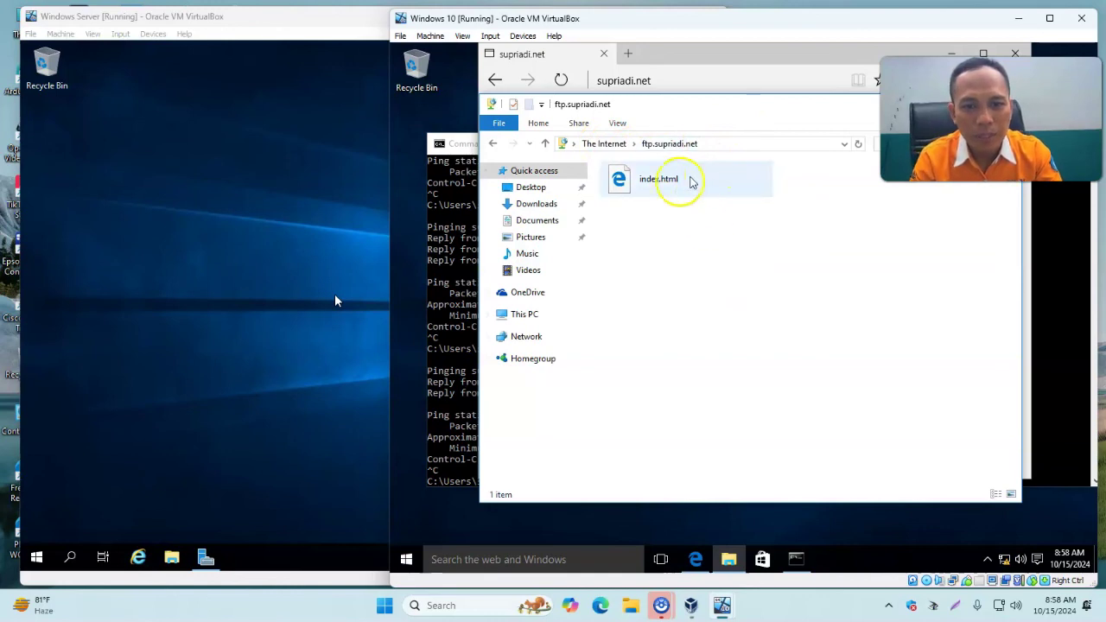
Launch Notepad from a Start menu search for 'note'.
left_click(406, 561)
left_click(498, 557)
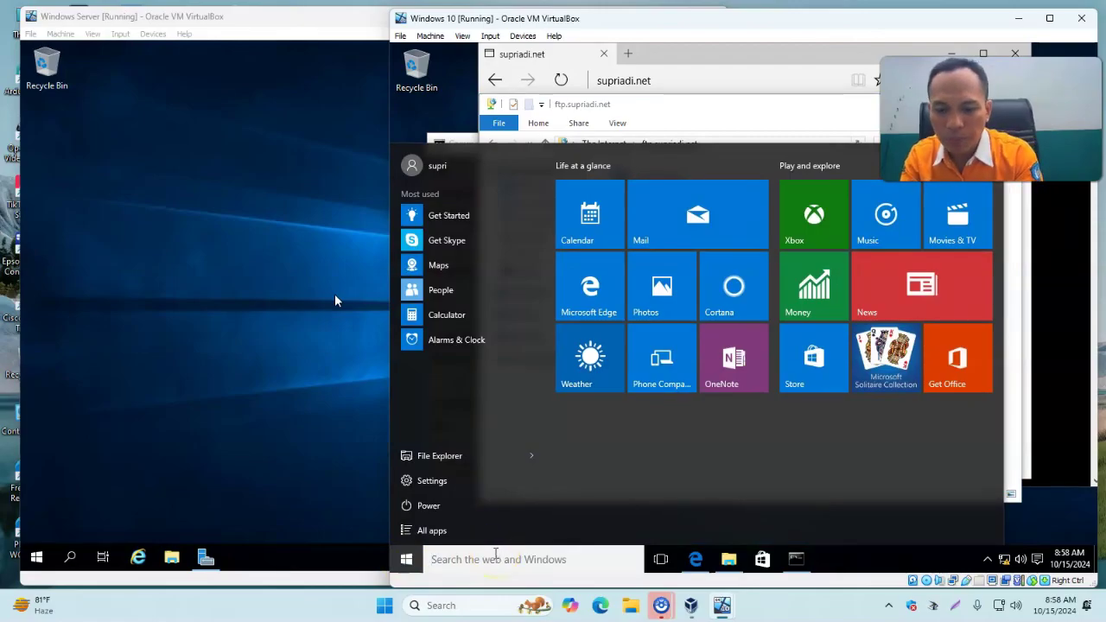
type("note")
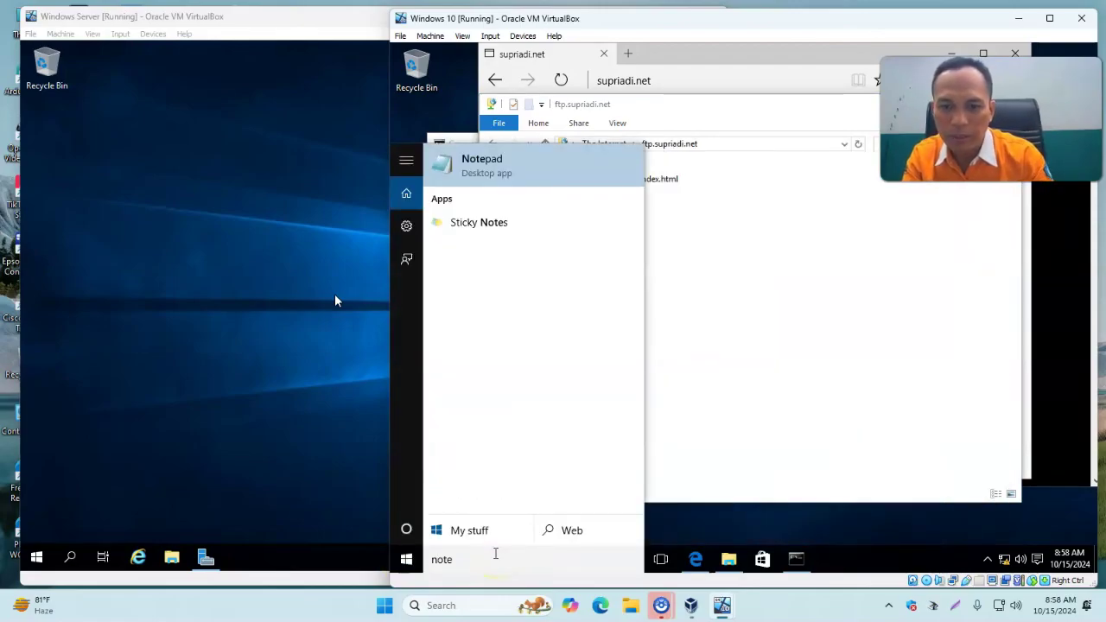
left_click(521, 169)
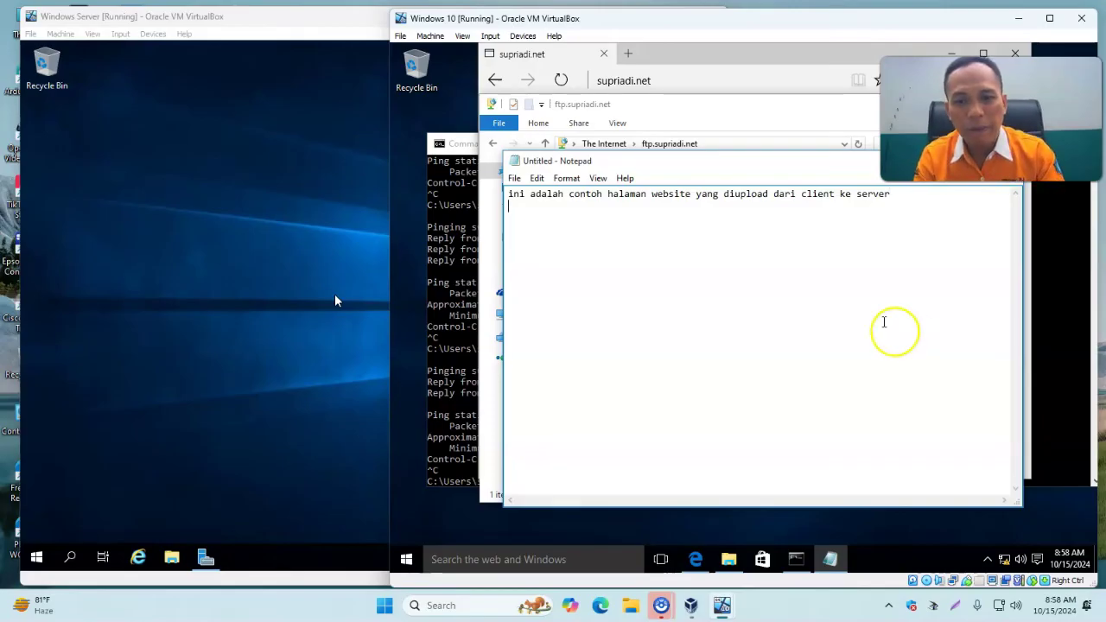
Save the page in Documents as coba.html with file type All Files.
left_click(514, 179)
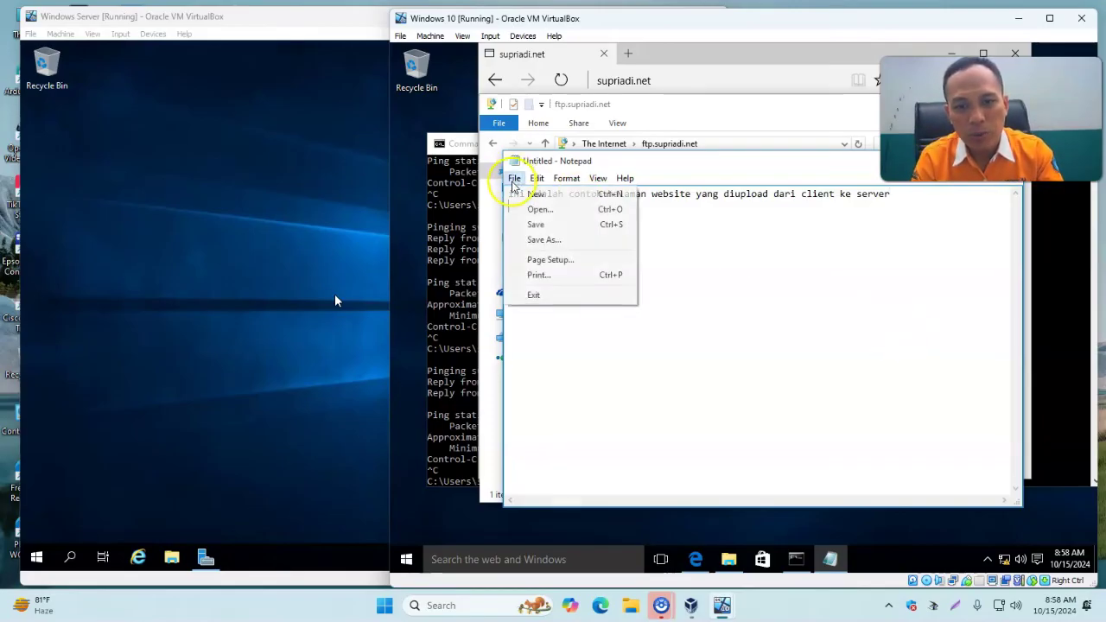
left_click(569, 241)
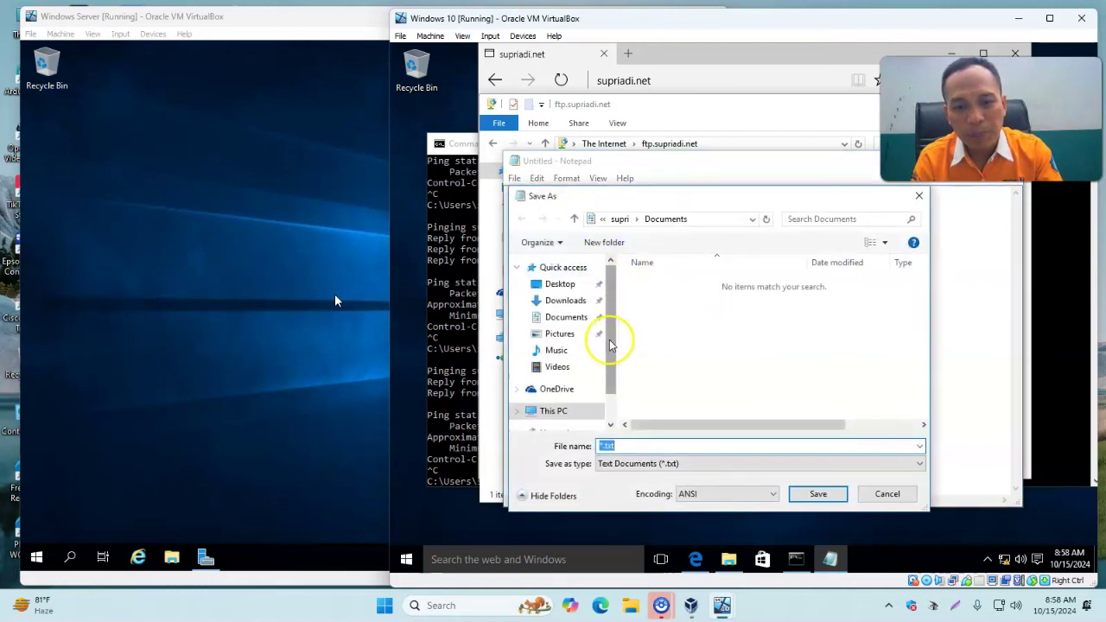
left_click_drag(611, 347, 615, 311)
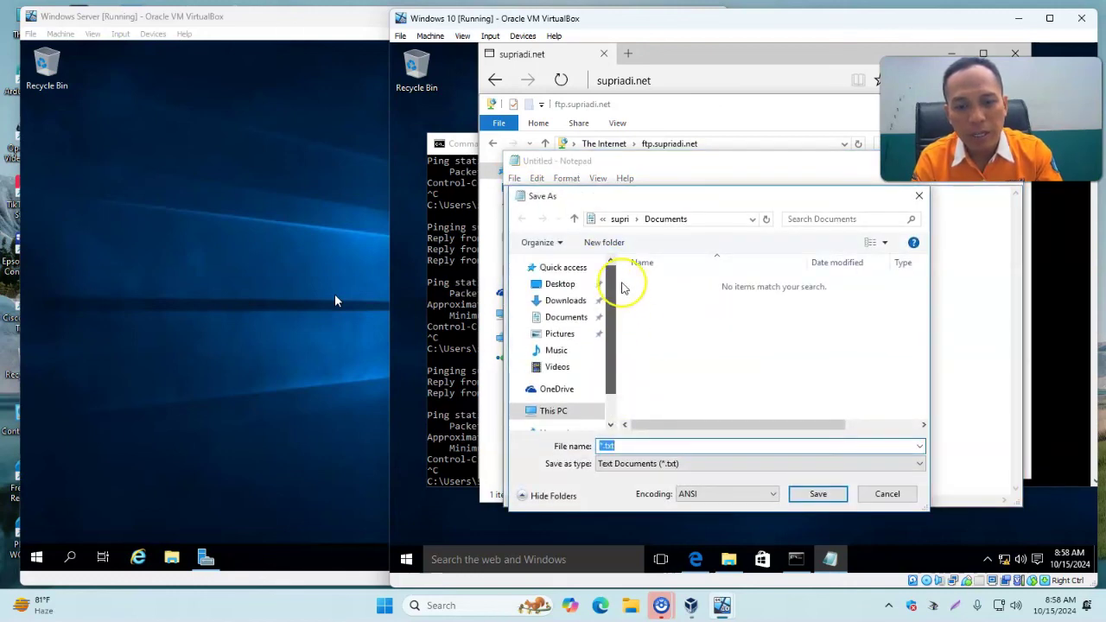
left_click(570, 302)
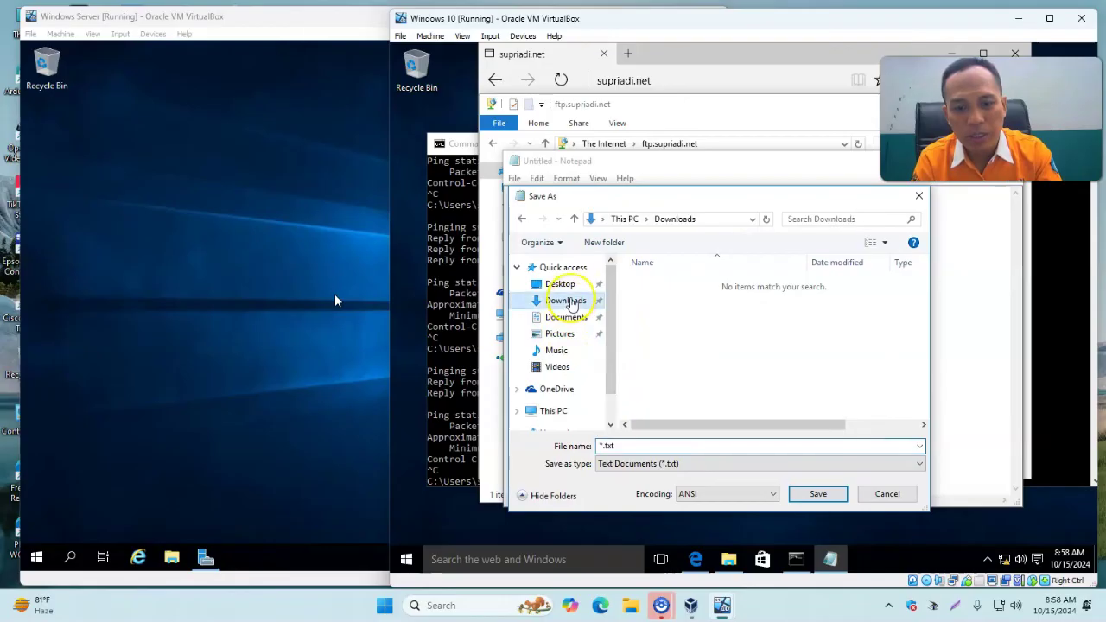
left_click(572, 318)
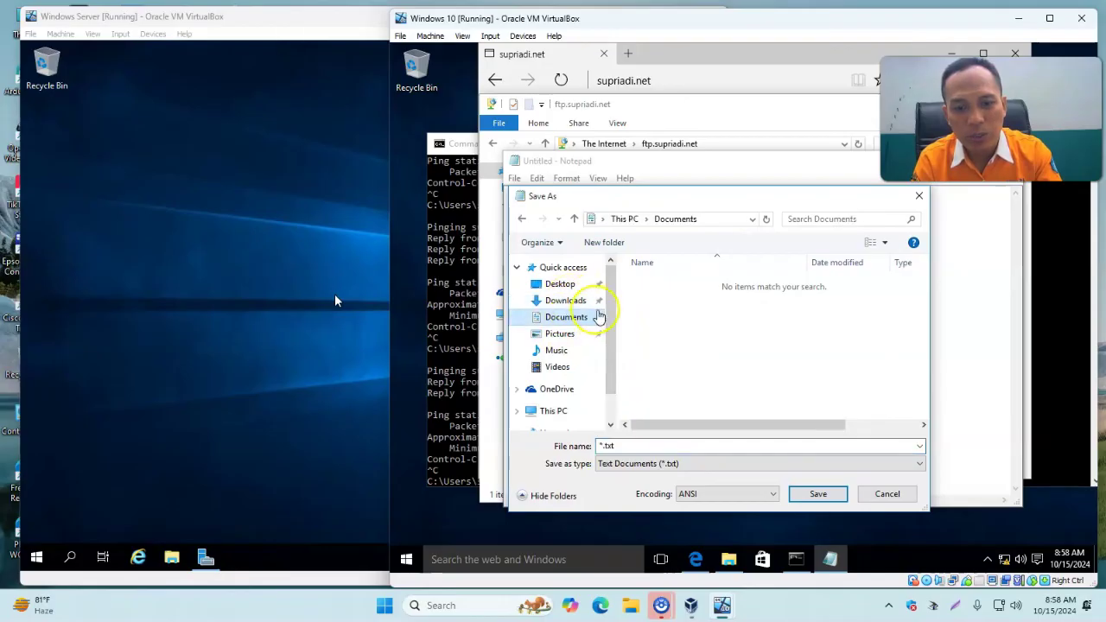
double_click(657, 447)
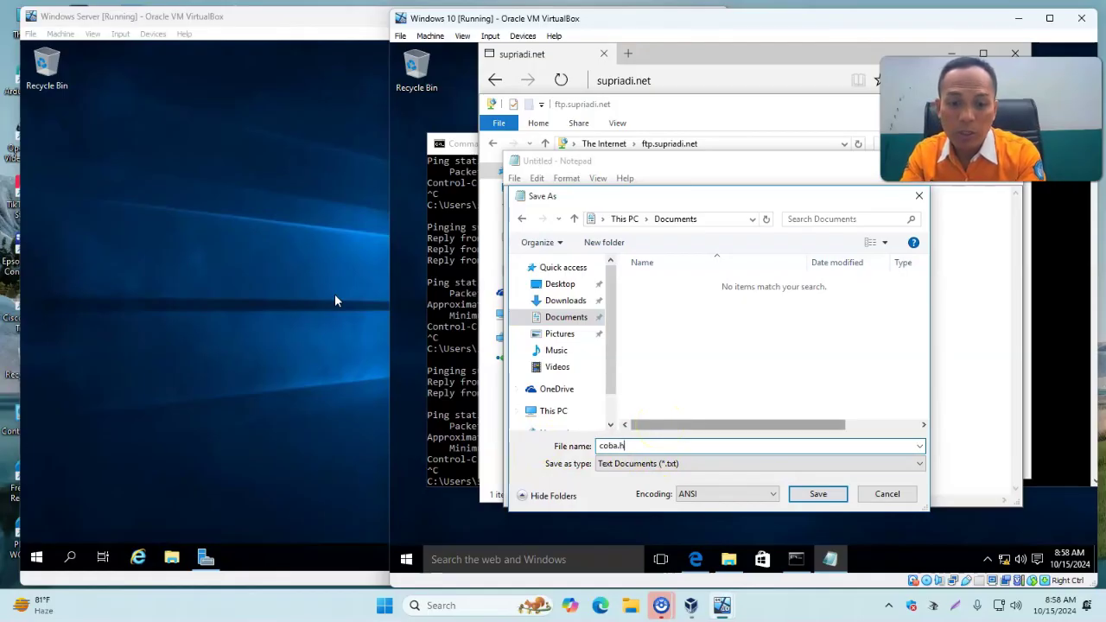
left_click(665, 463)
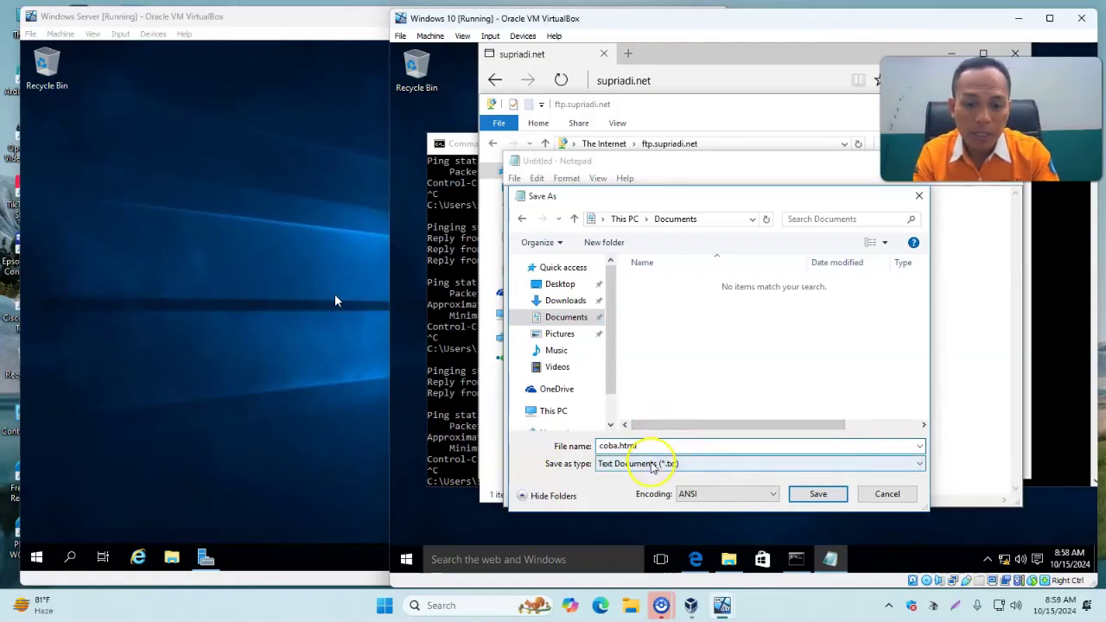
left_click(622, 488)
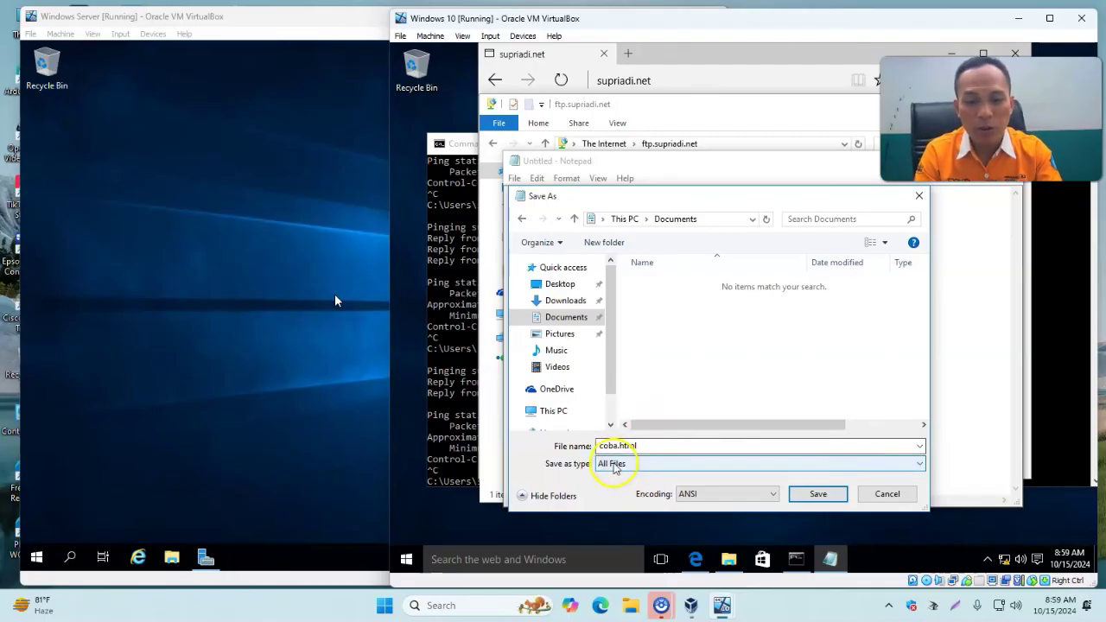
left_click(792, 496)
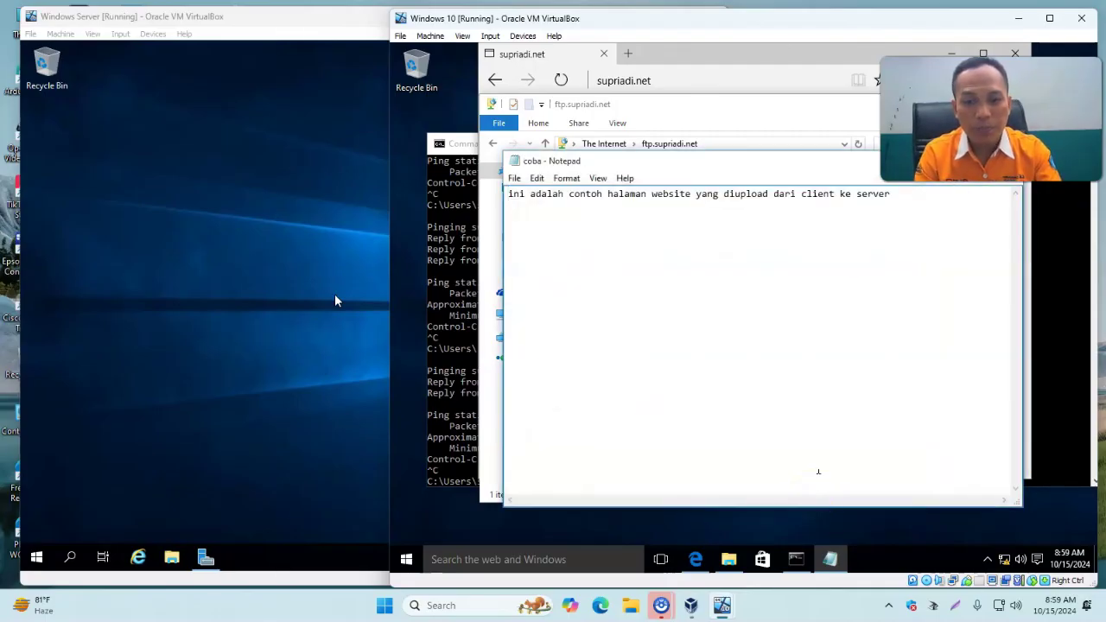
left_click_drag(814, 164, 611, 264)
Close Notepad and open a Documents Explorer window beside the FTP folder.
left_click(802, 263)
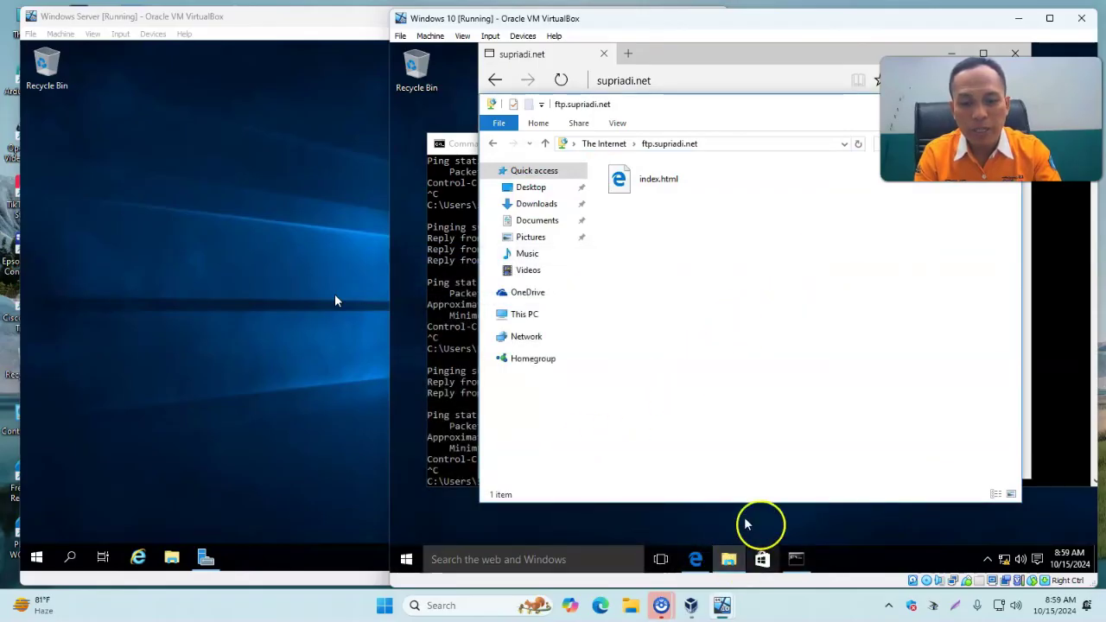
right_click(733, 555)
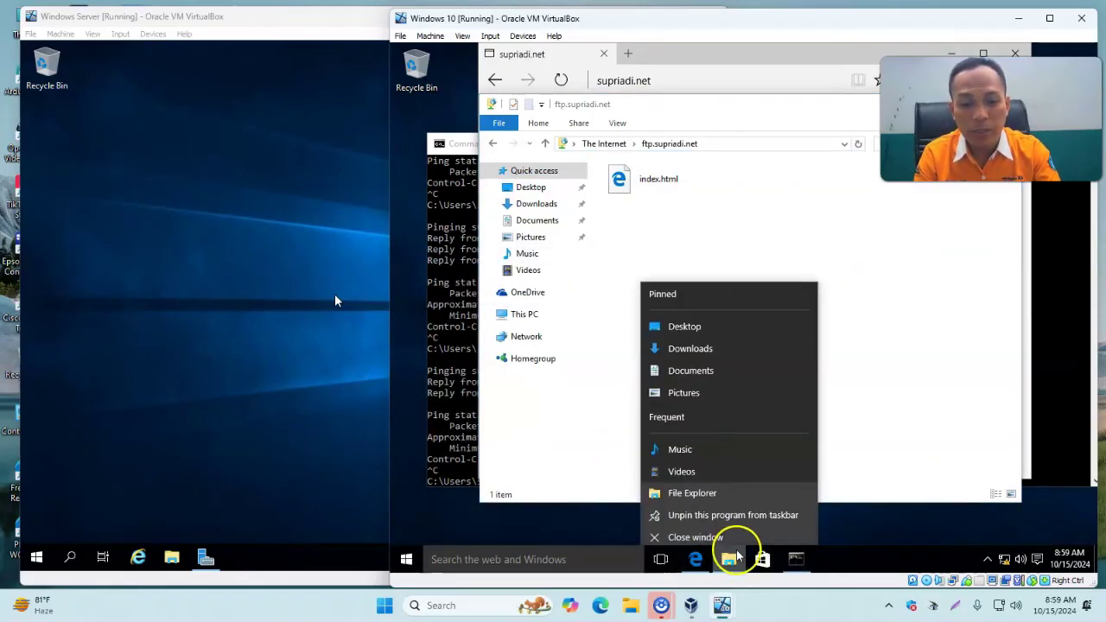
left_click(695, 368)
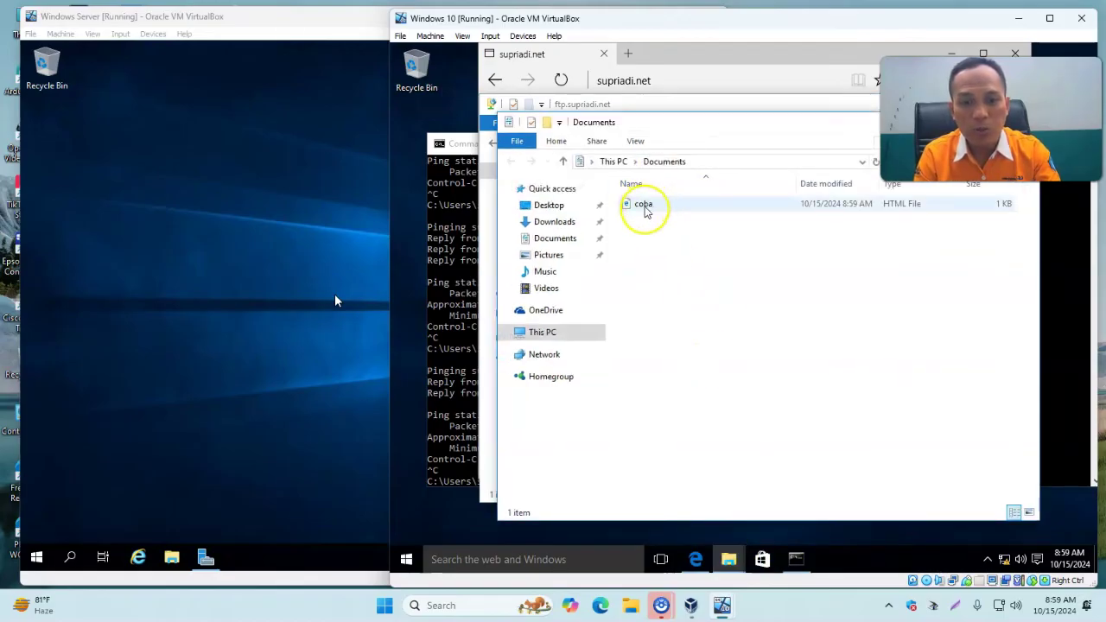
left_click_drag(691, 128, 794, 309)
Copy coba.html from Documents and paste it into the ftp.supriadi.net folder.
mouse_move(748, 381)
left_mouse_down()
mouse_move(637, 192)
mouse_move(659, 163)
mouse_move(739, 391)
left_mouse_up()
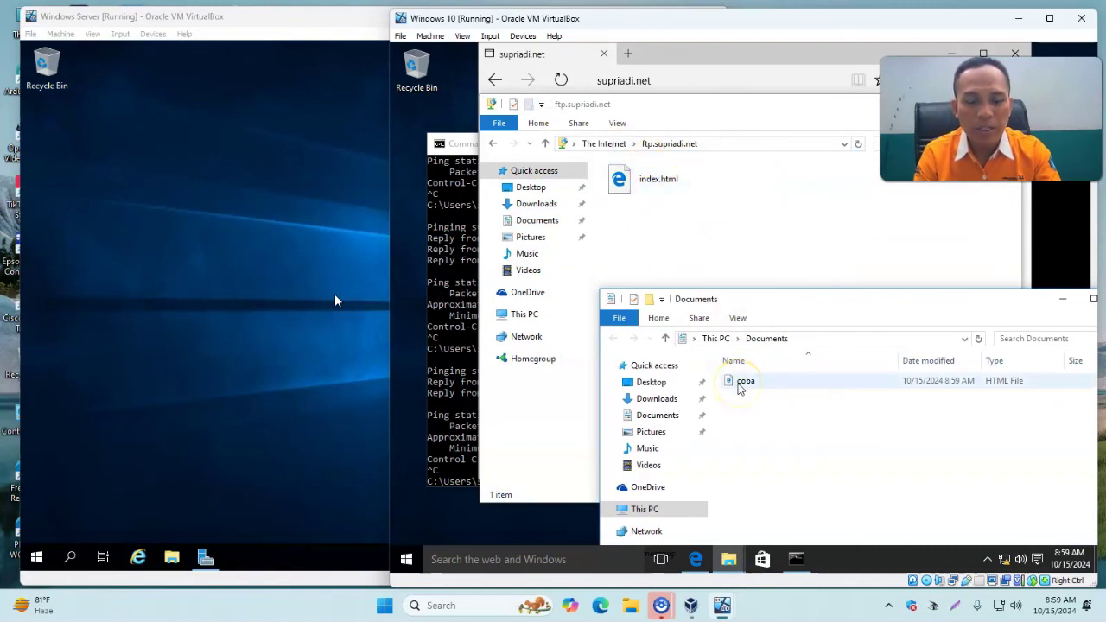
right_click(739, 389)
left_click(795, 301)
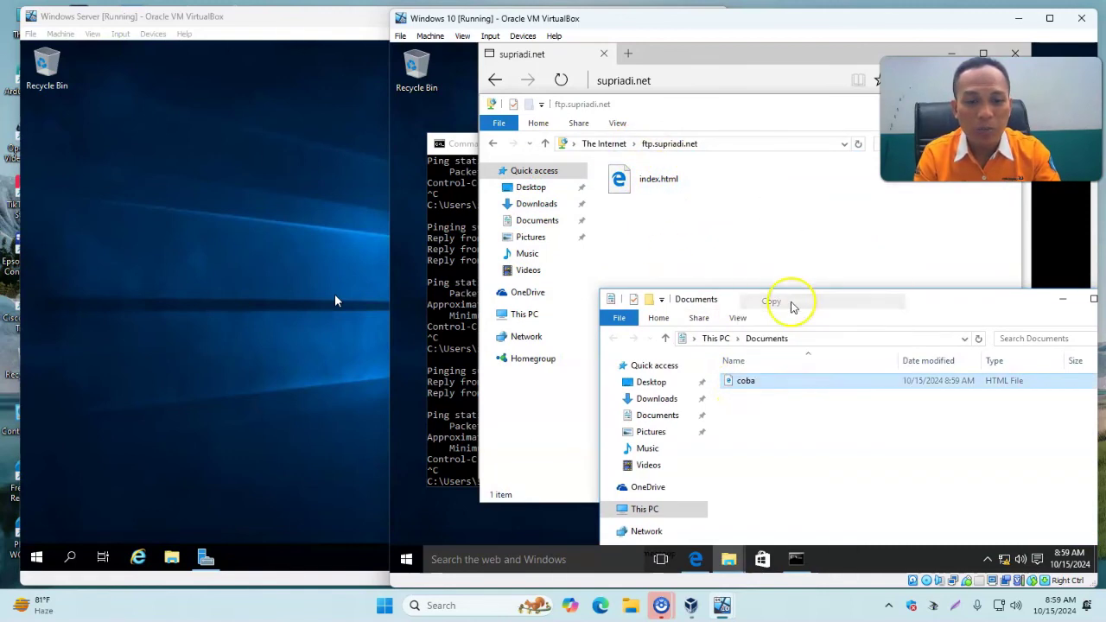
right_click(688, 242)
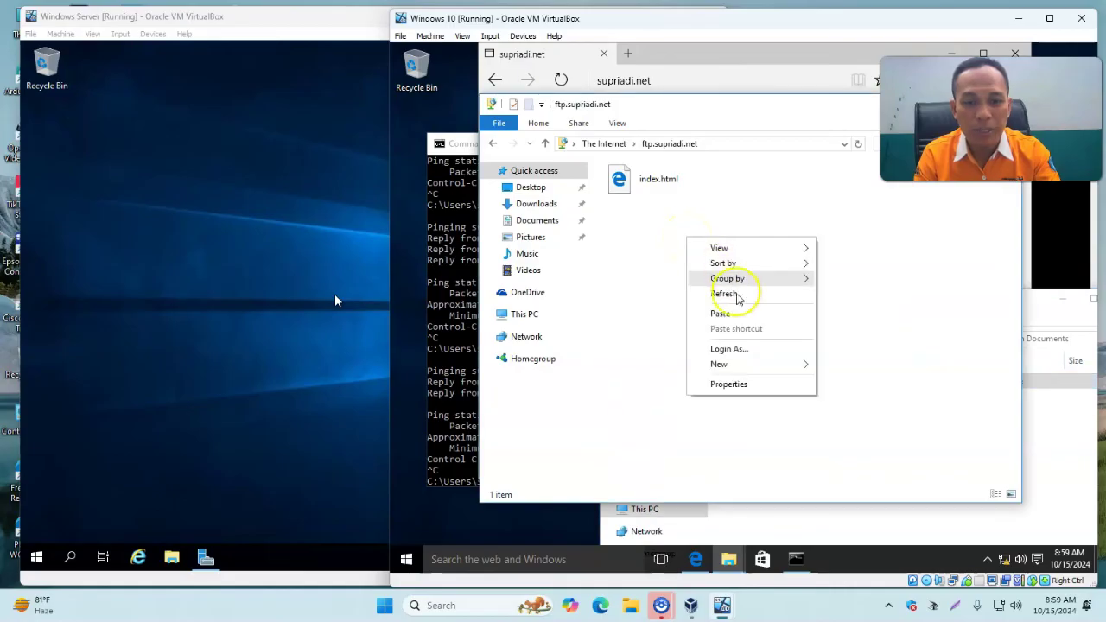
left_click(743, 317)
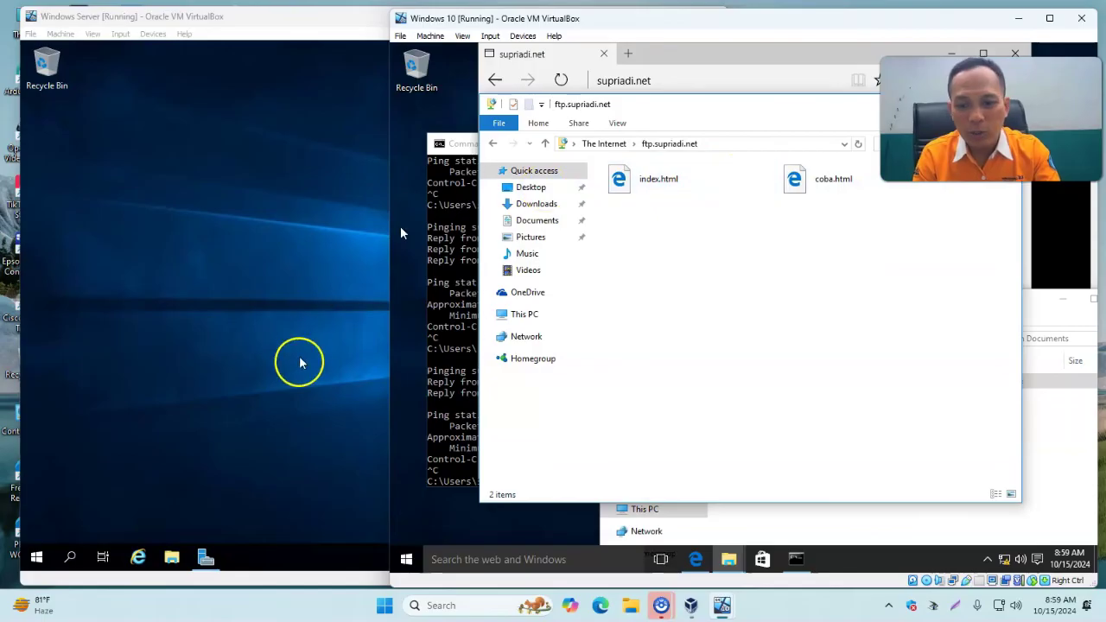
left_click(233, 475)
On the server, browse to C:\inetpub\wwwroot\supriadi.net and confirm coba sits beside index.
left_click(171, 557)
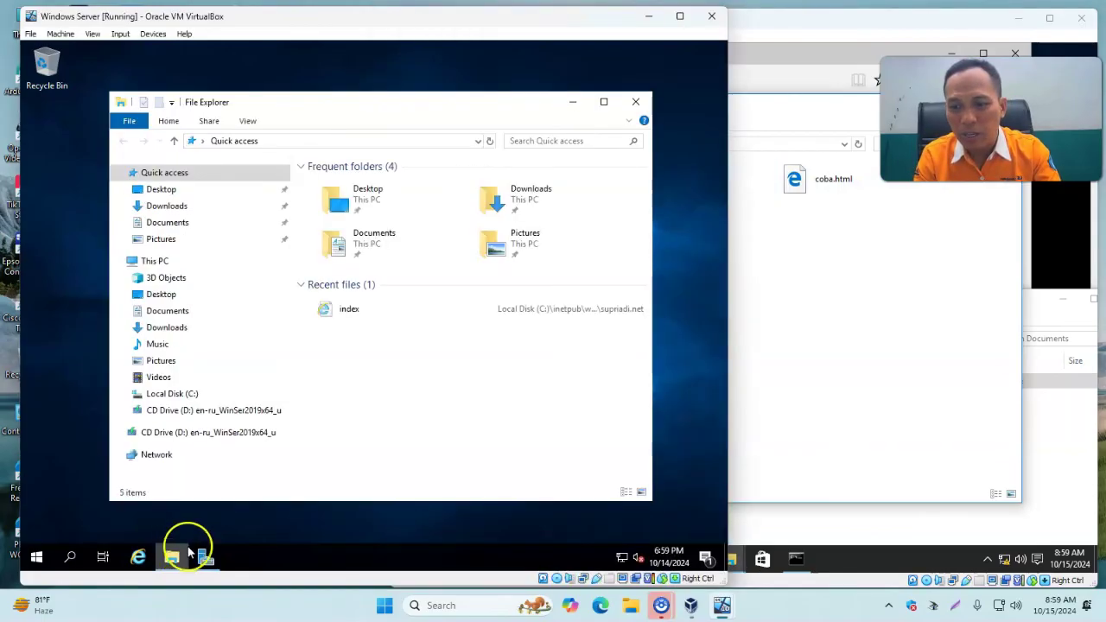
left_click(193, 394)
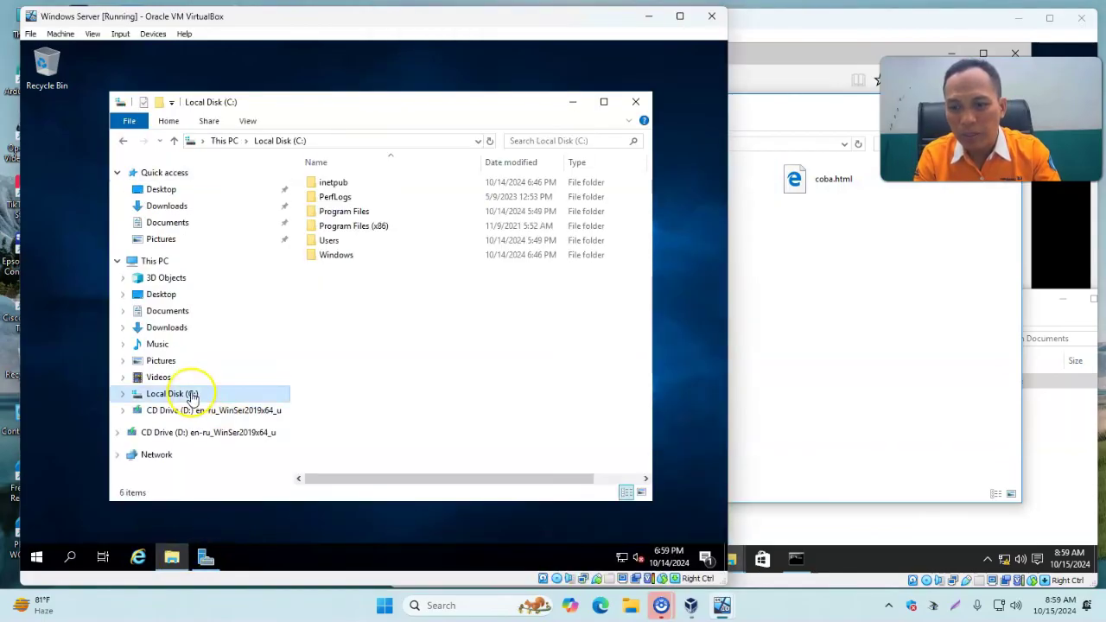
left_click(333, 184)
double_click(331, 182)
double_click(329, 254)
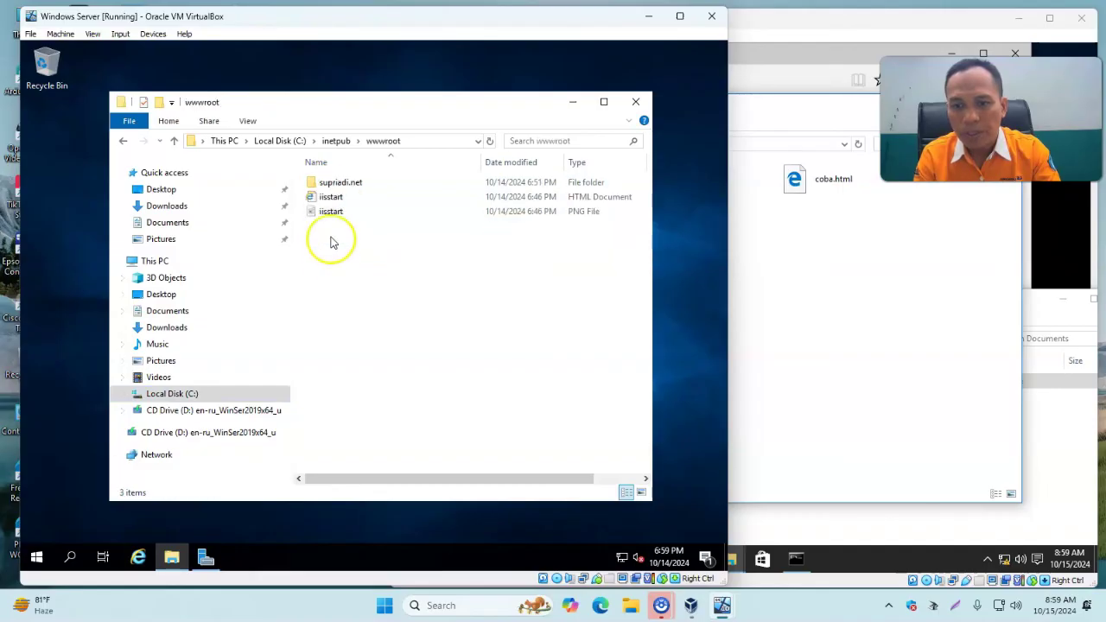
double_click(347, 183)
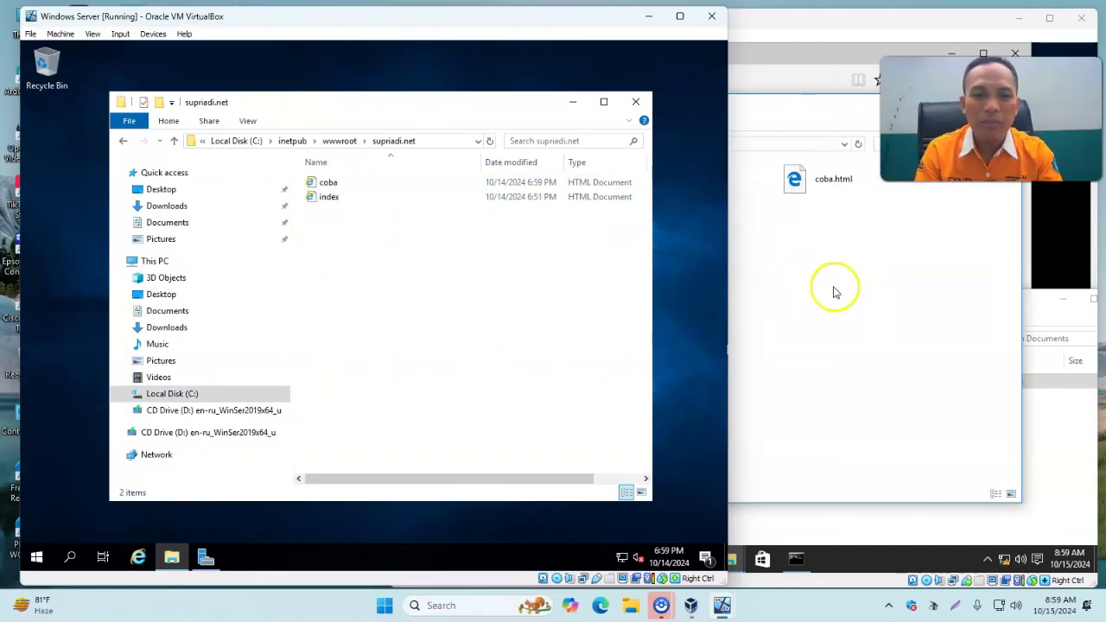
left_click(866, 308)
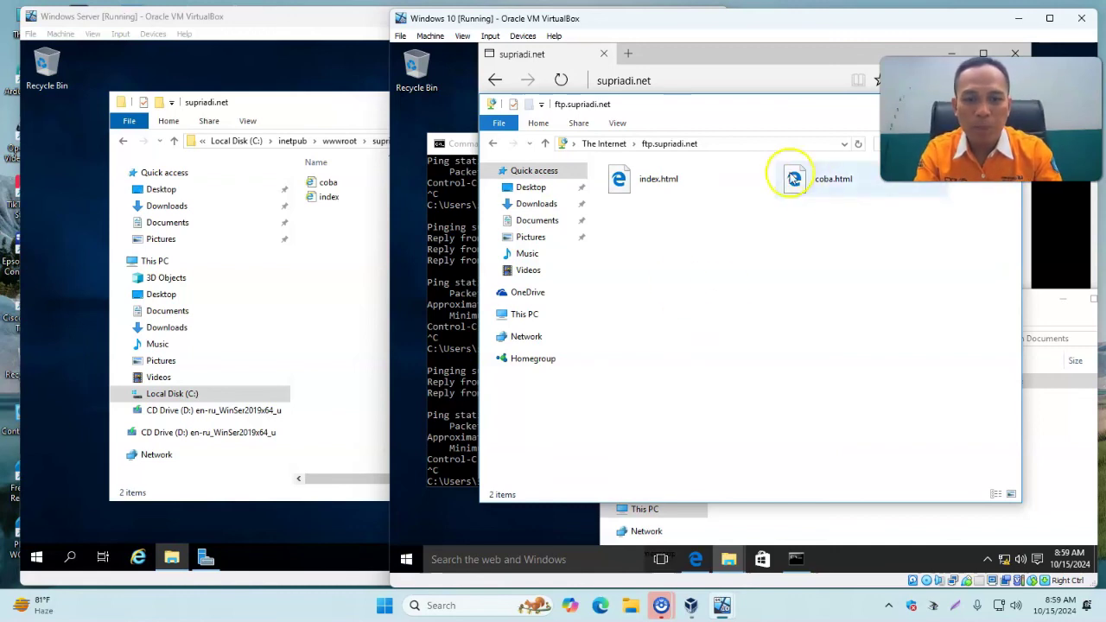
Load supriadi.net/coba.html in Edge on the Windows 10 client.
left_click(696, 559)
left_click(689, 81)
left_click(730, 79)
type("cob")
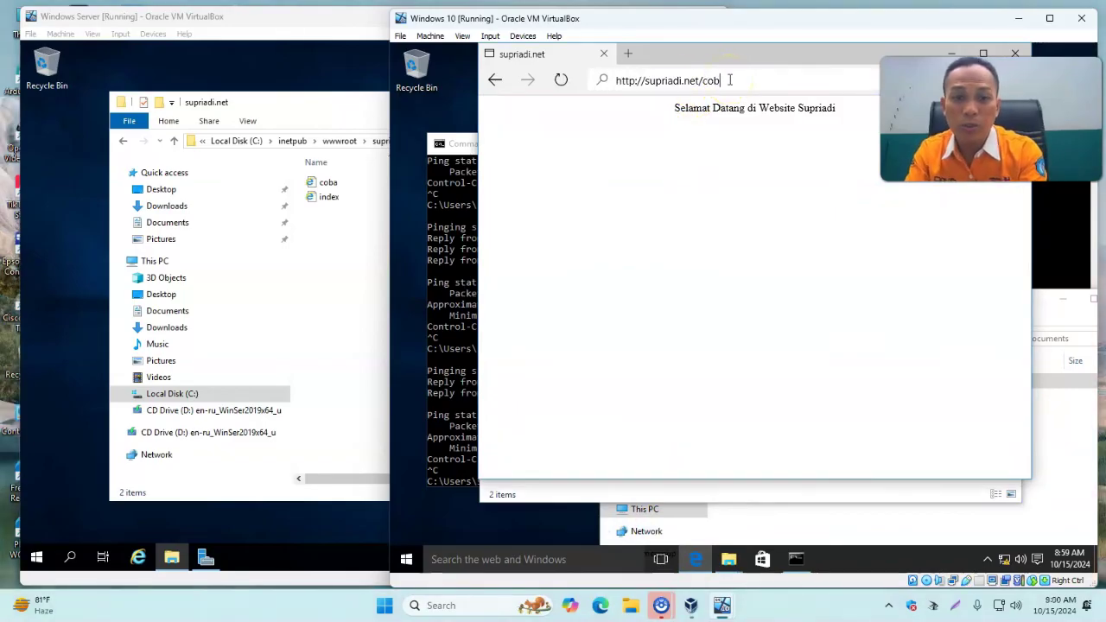
type("a.html")
key("Return")
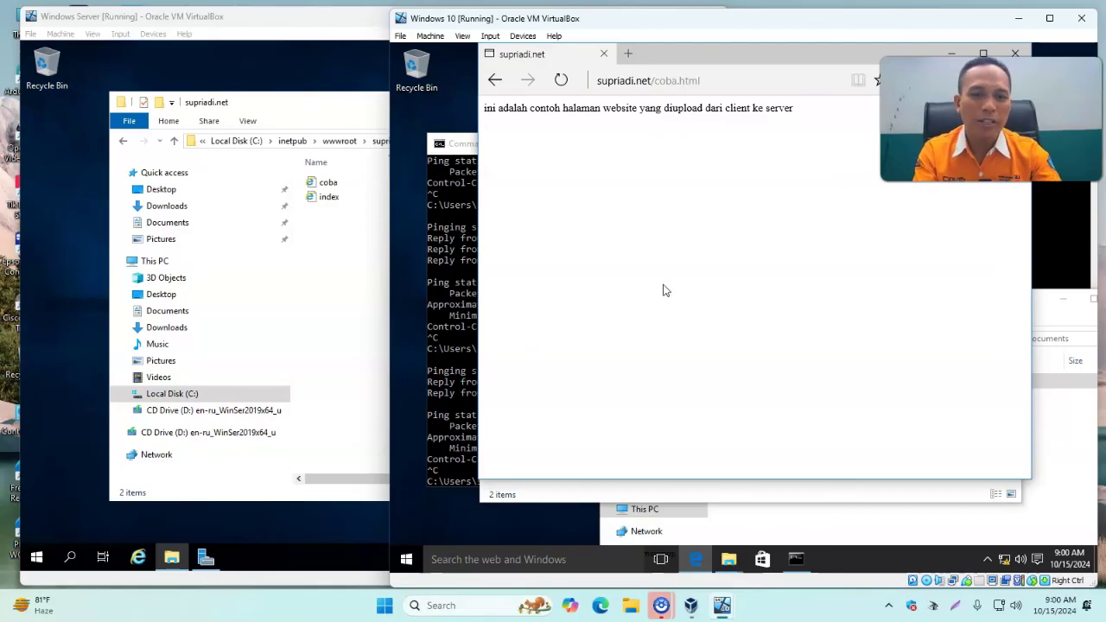
Try google.com in a new Edge tab, which fails to connect.
left_click(629, 55)
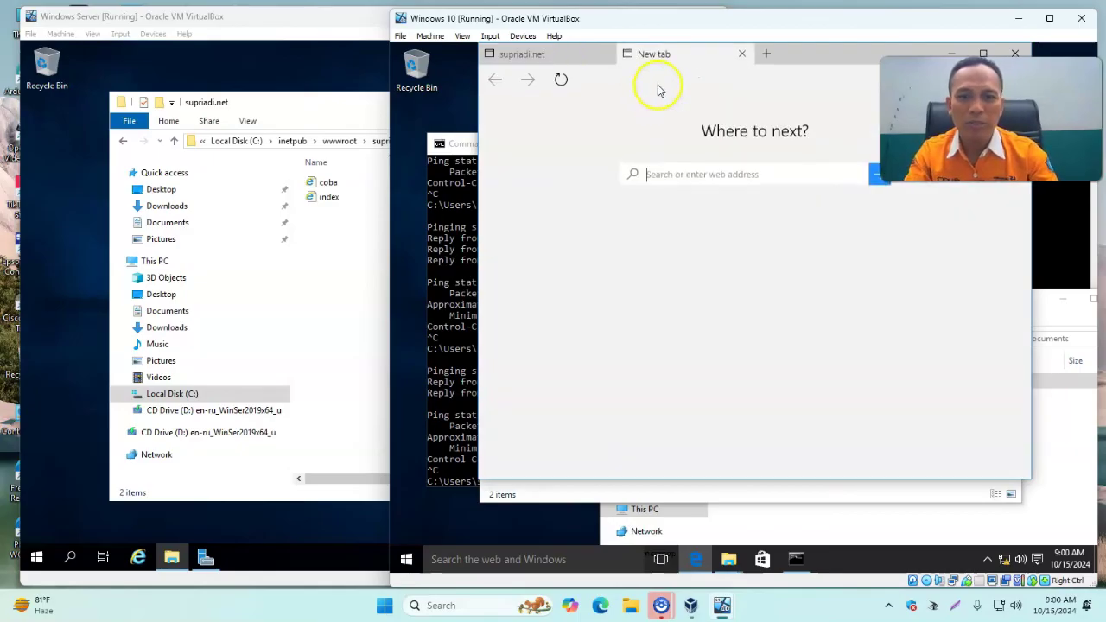
left_click(713, 178)
type("google.com")
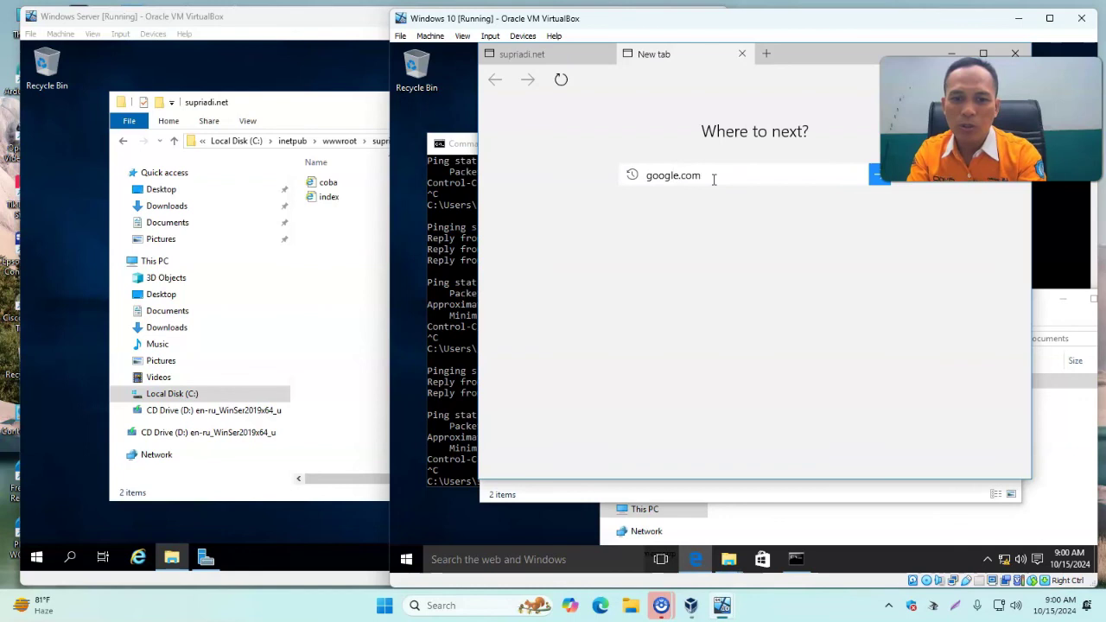
key("Return")
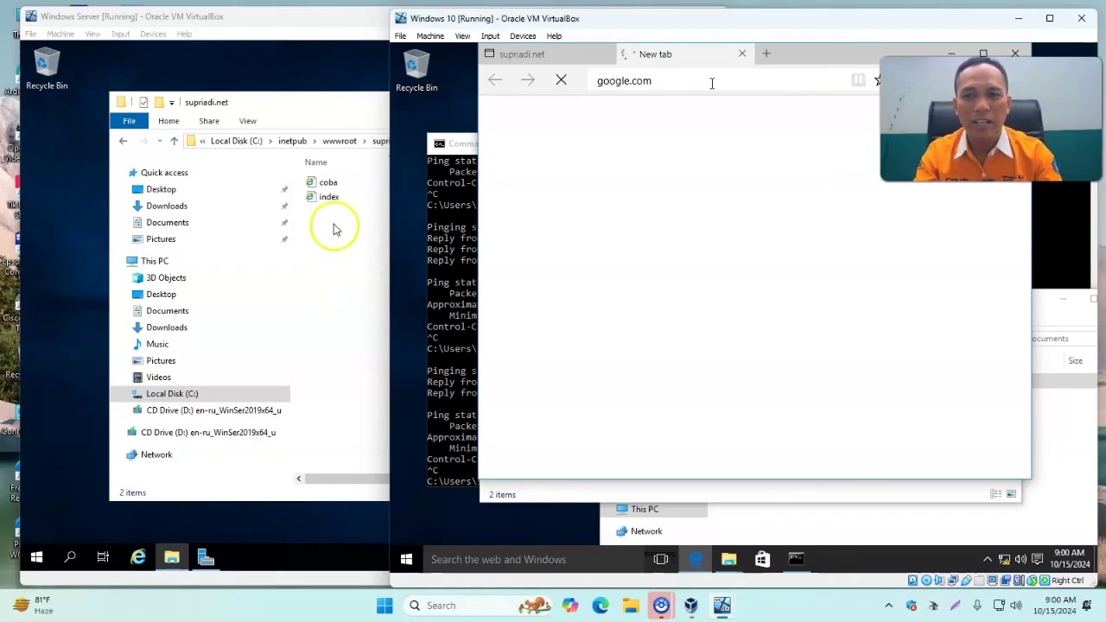
left_click(303, 24)
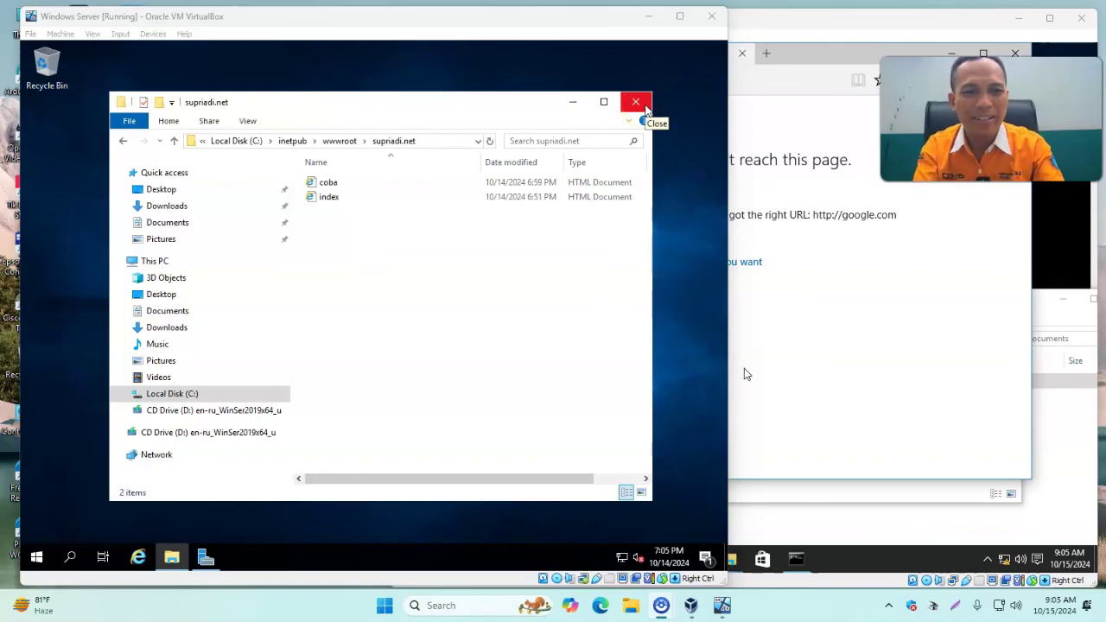
Enable Internet Connection Sharing on the server's Ethernet 2 adapter for other network users.
left_click(646, 108)
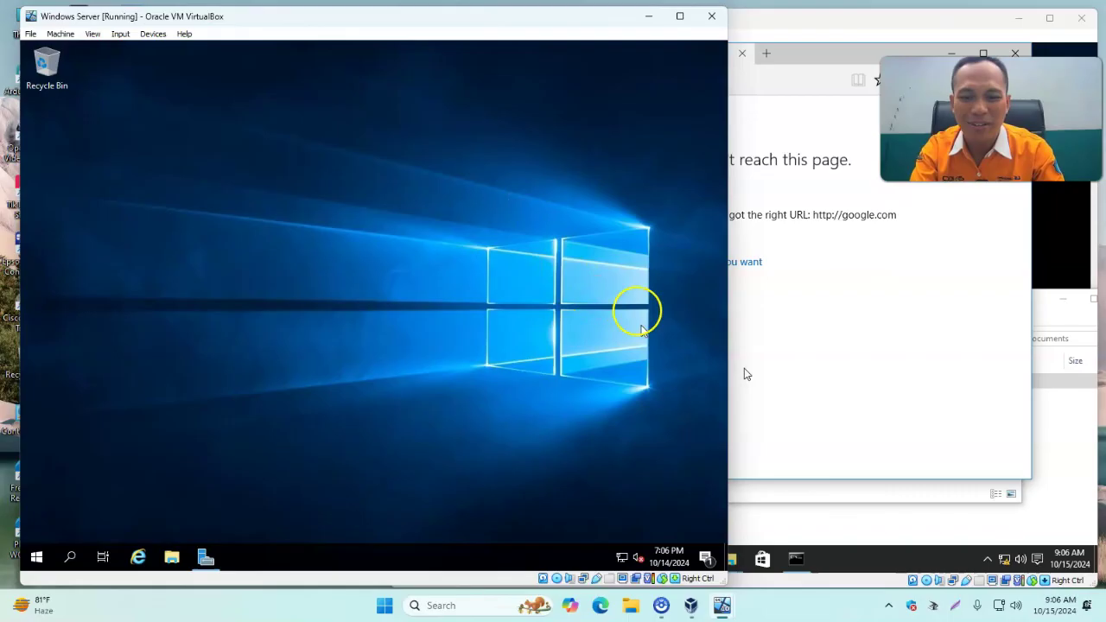
right_click(623, 560)
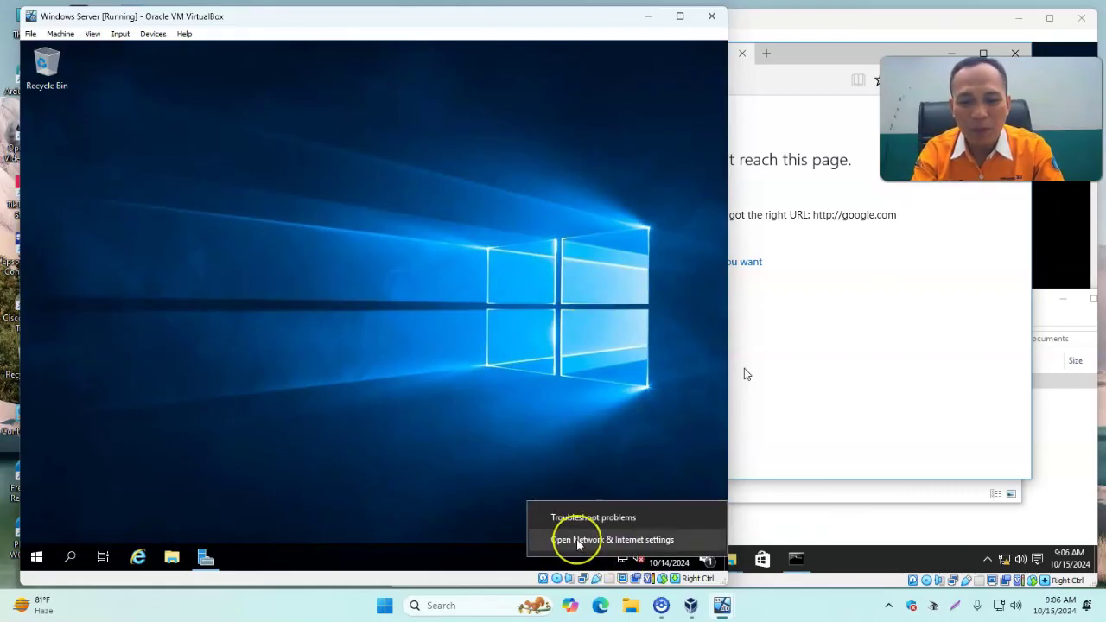
left_click(578, 540)
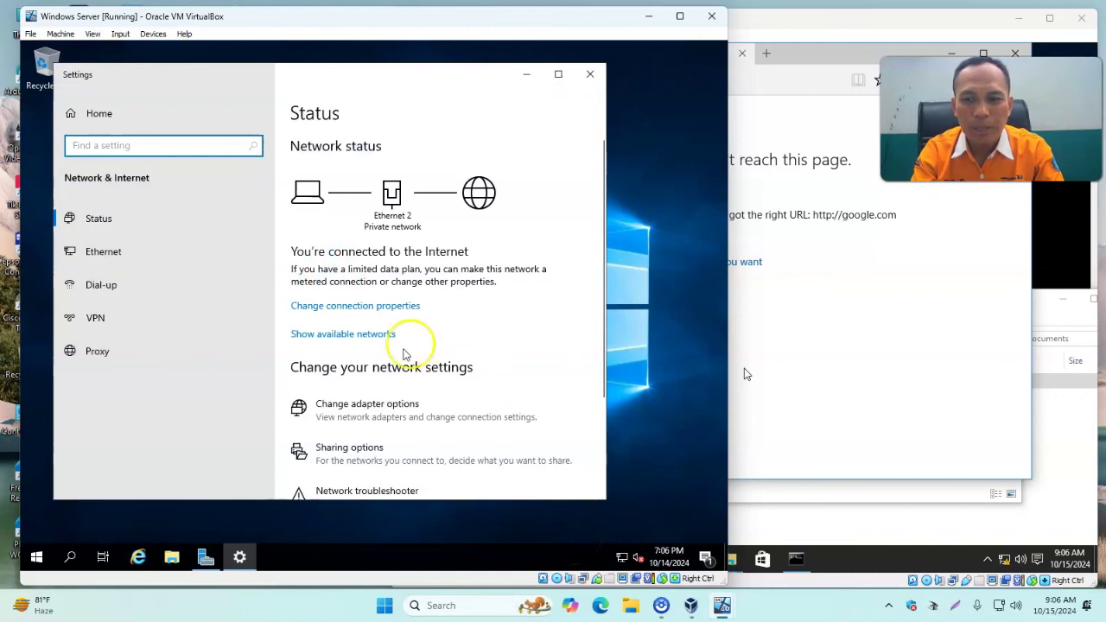
left_click(359, 413)
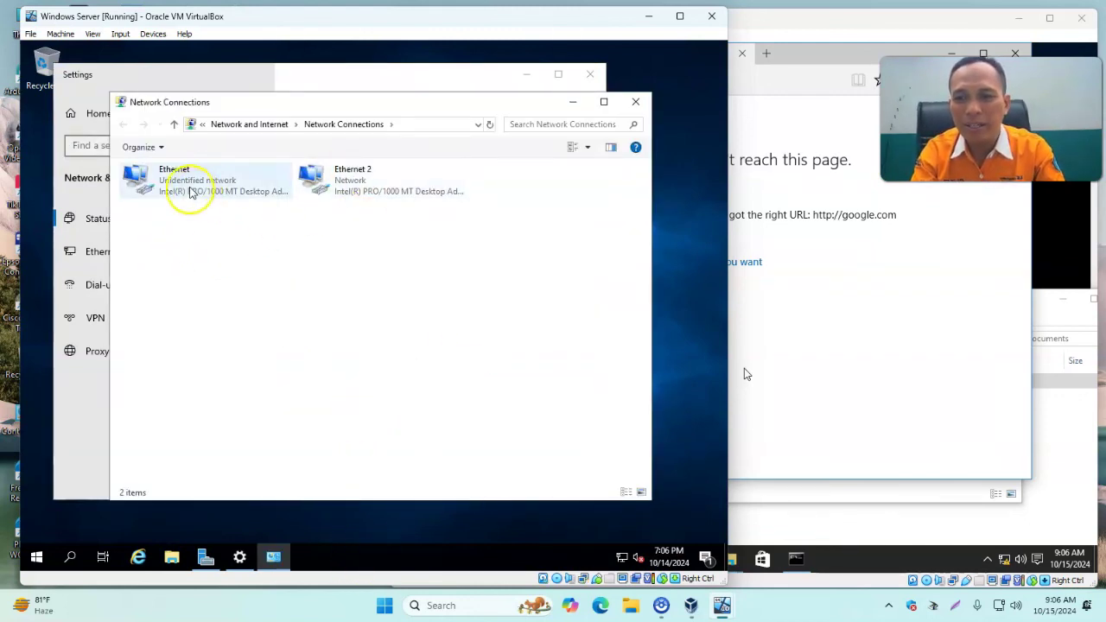
left_click(361, 183)
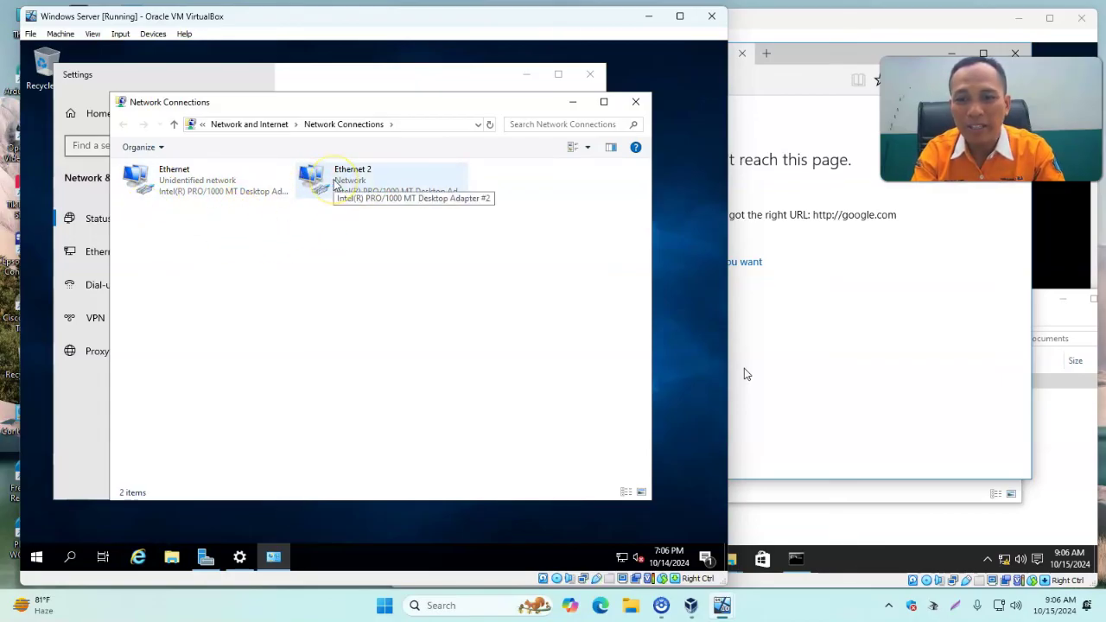
right_click(343, 194)
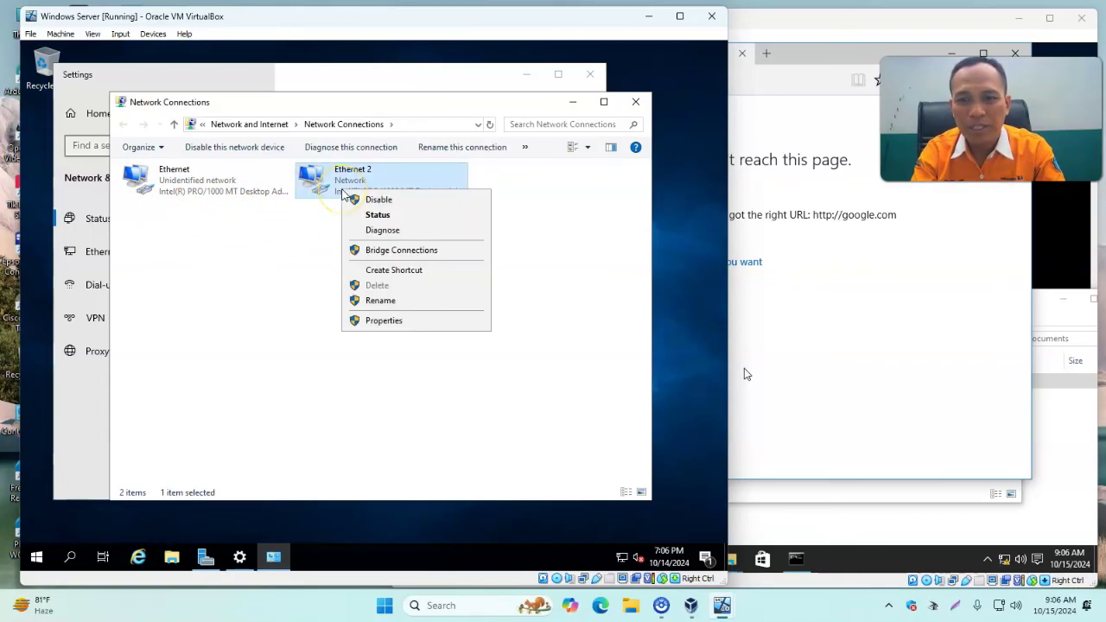
left_click(419, 320)
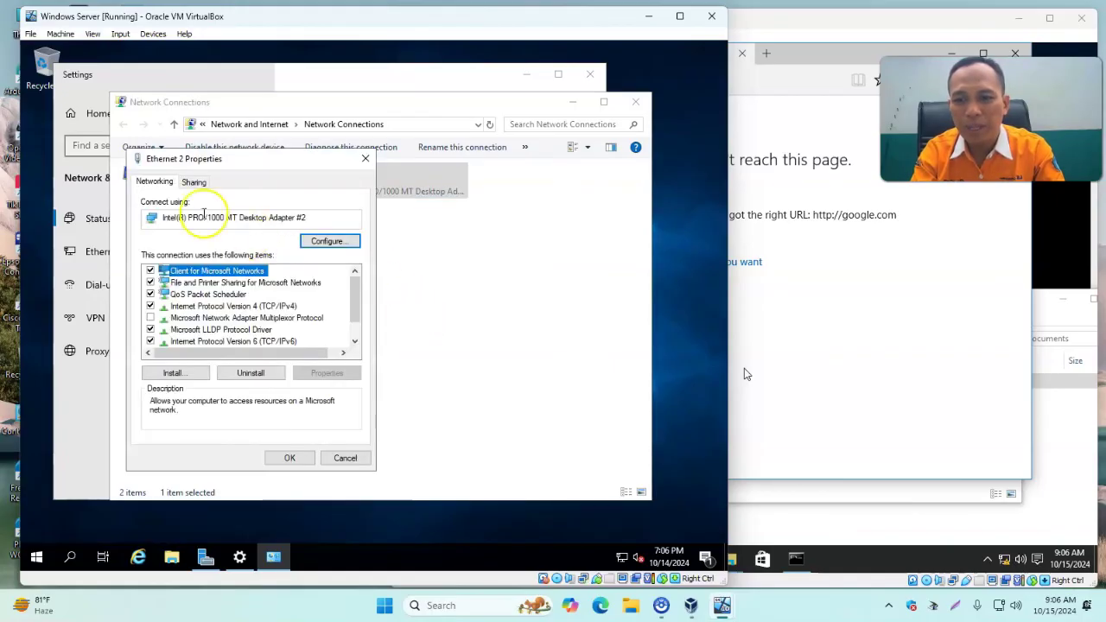
left_click(194, 182)
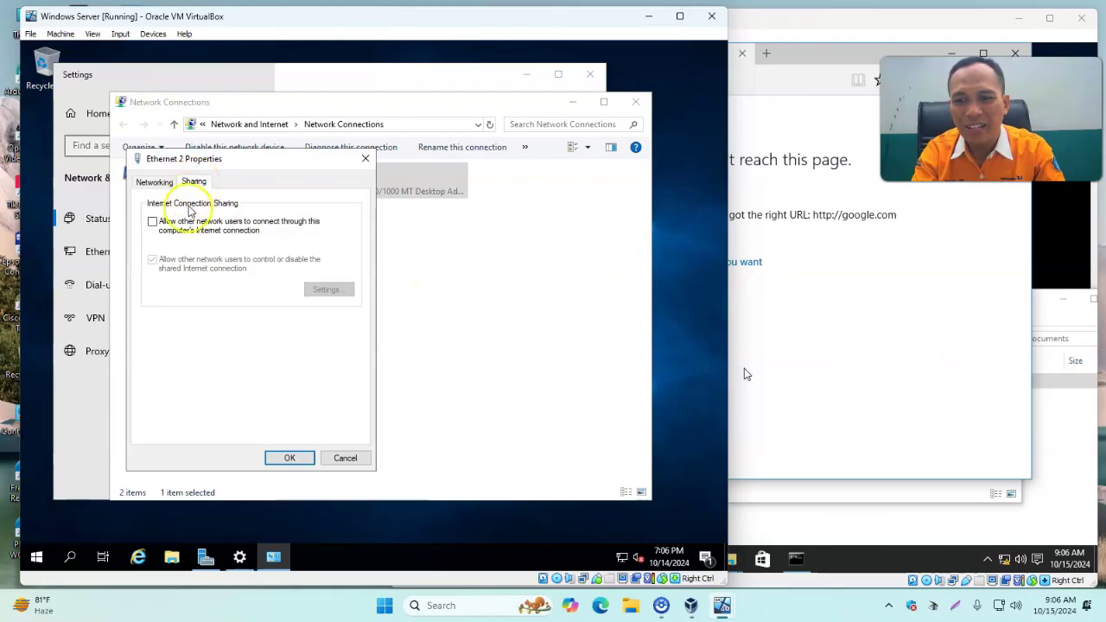
left_click(158, 222)
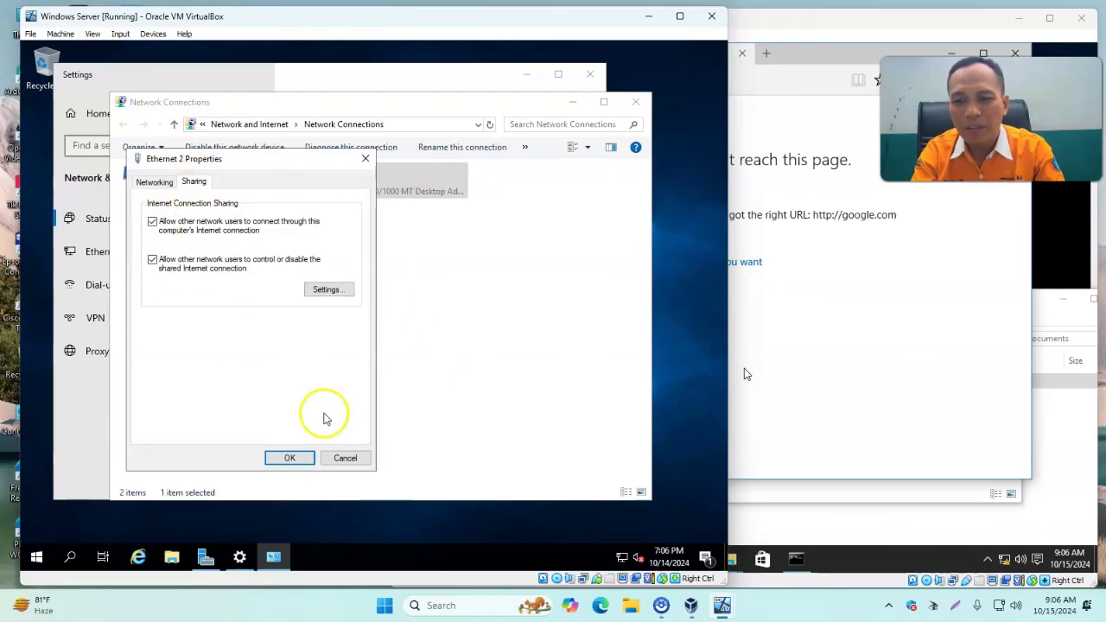
left_click(289, 458)
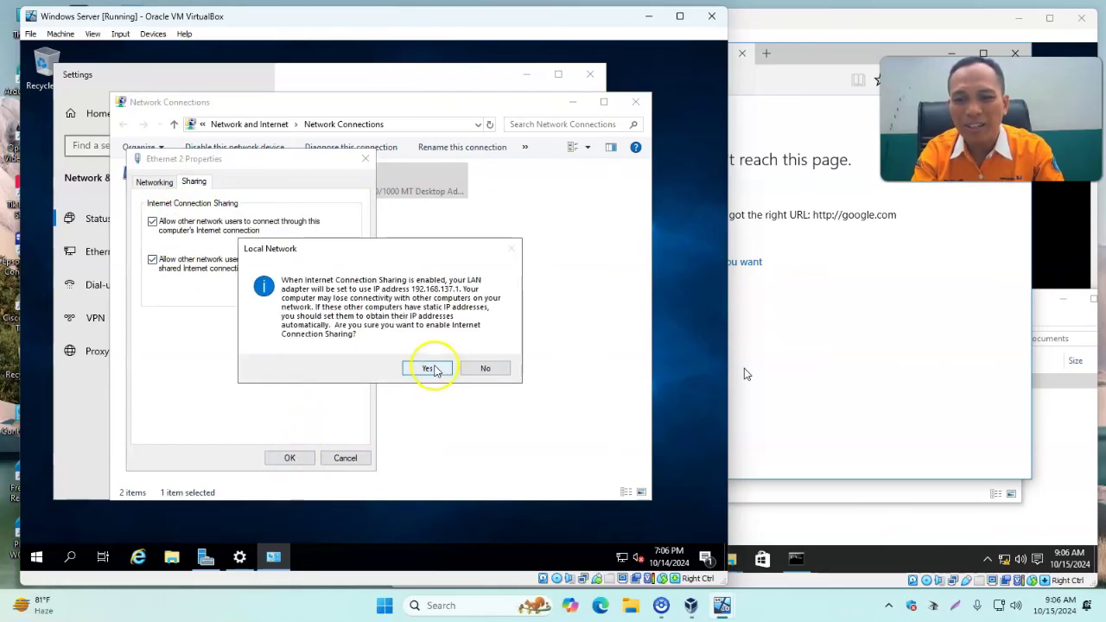
left_click(435, 370)
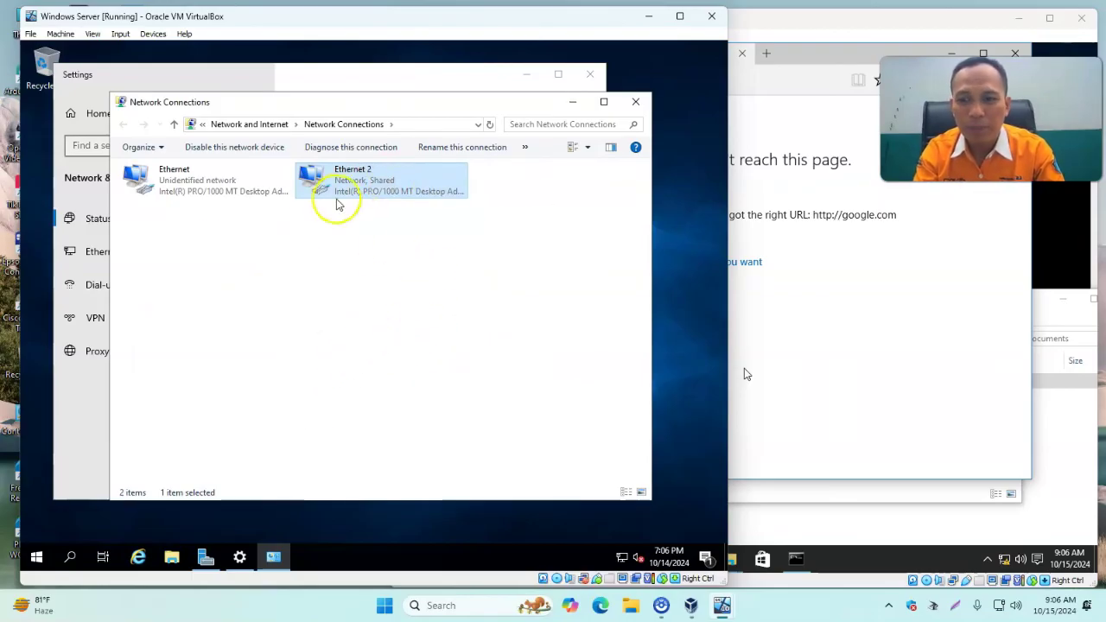
Set the Ethernet adapter's IPv4 address to 192.168.100.1, replacing the 137 octet, and save.
right_click(149, 188)
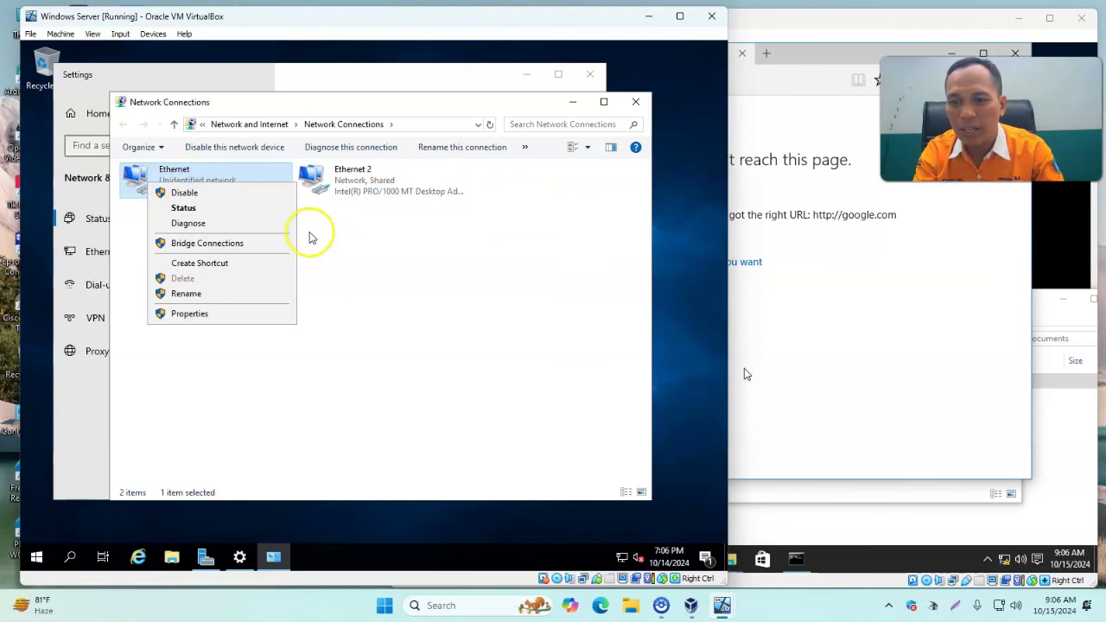
left_click(195, 313)
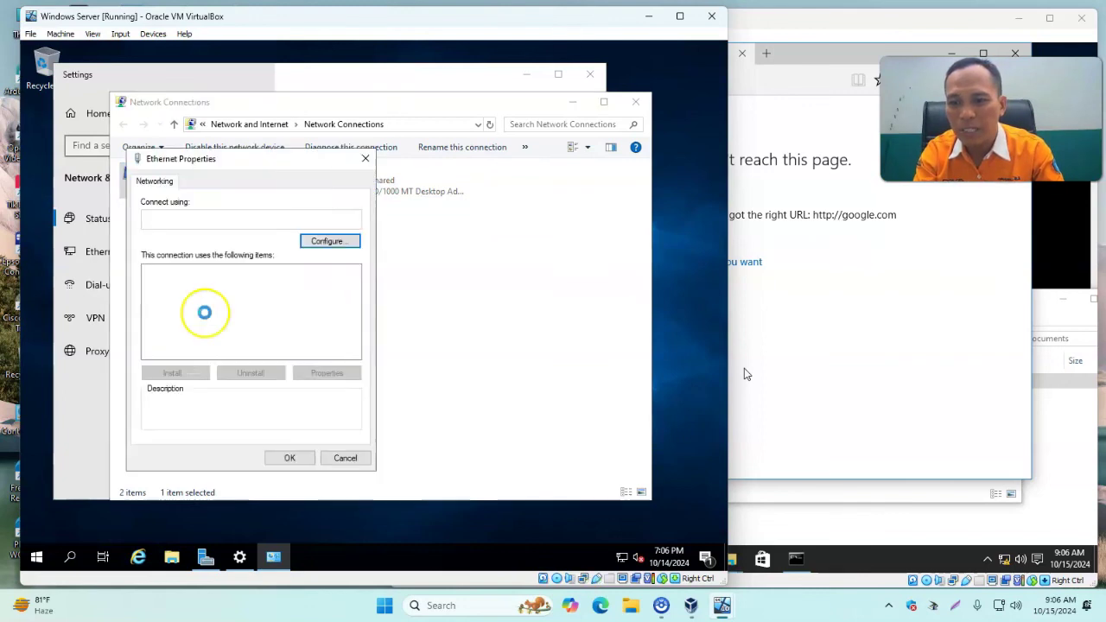
left_click(273, 307)
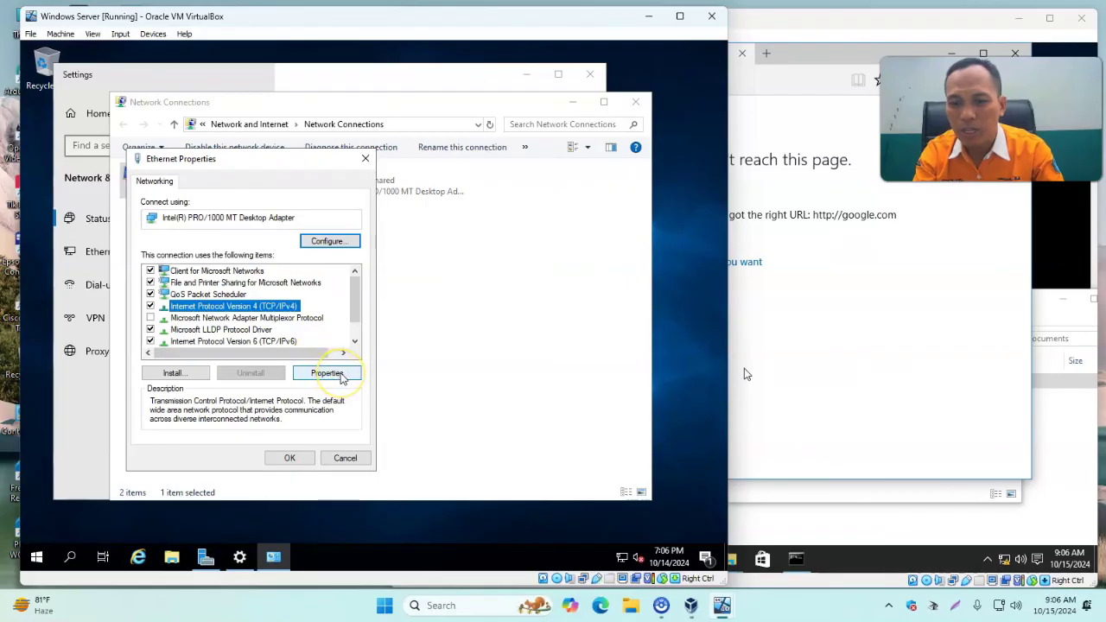
left_click(339, 376)
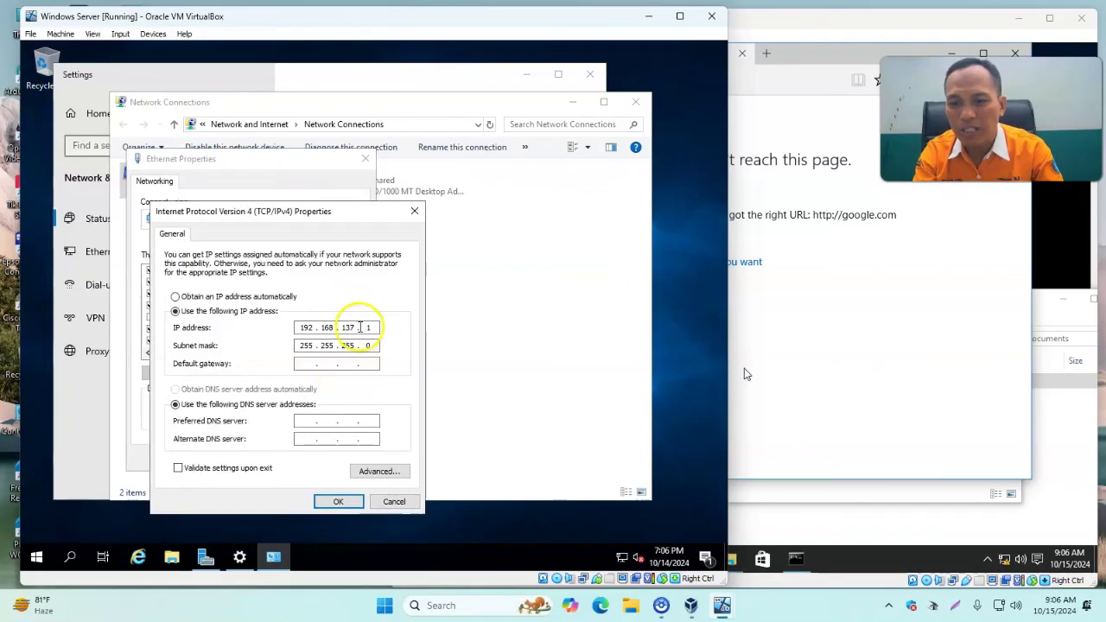
double_click(348, 328)
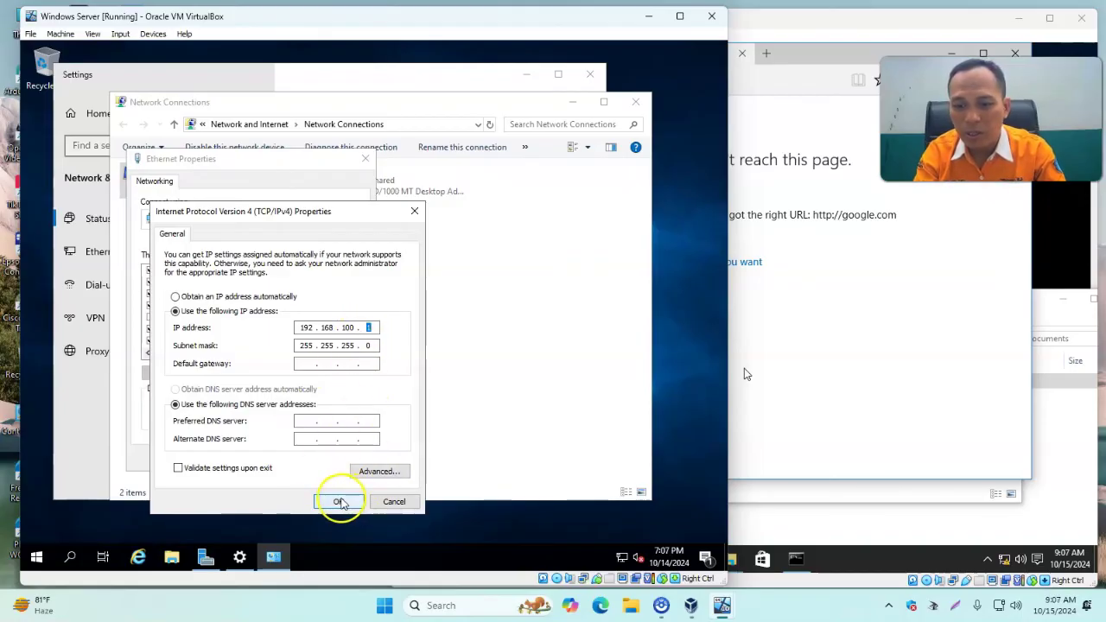
left_click(339, 502)
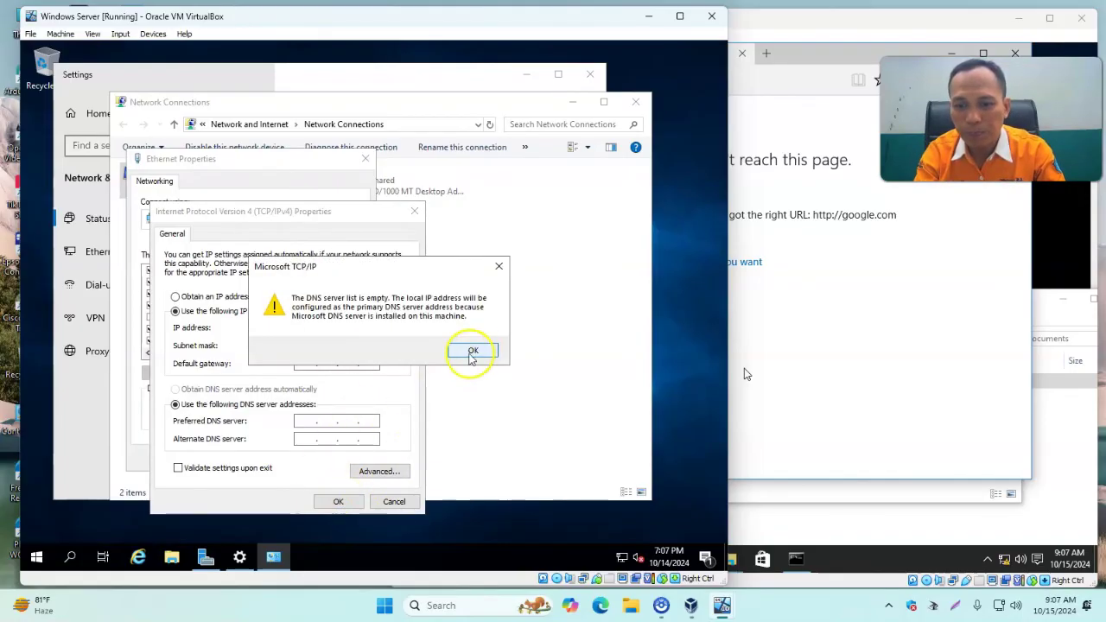
left_click(473, 351)
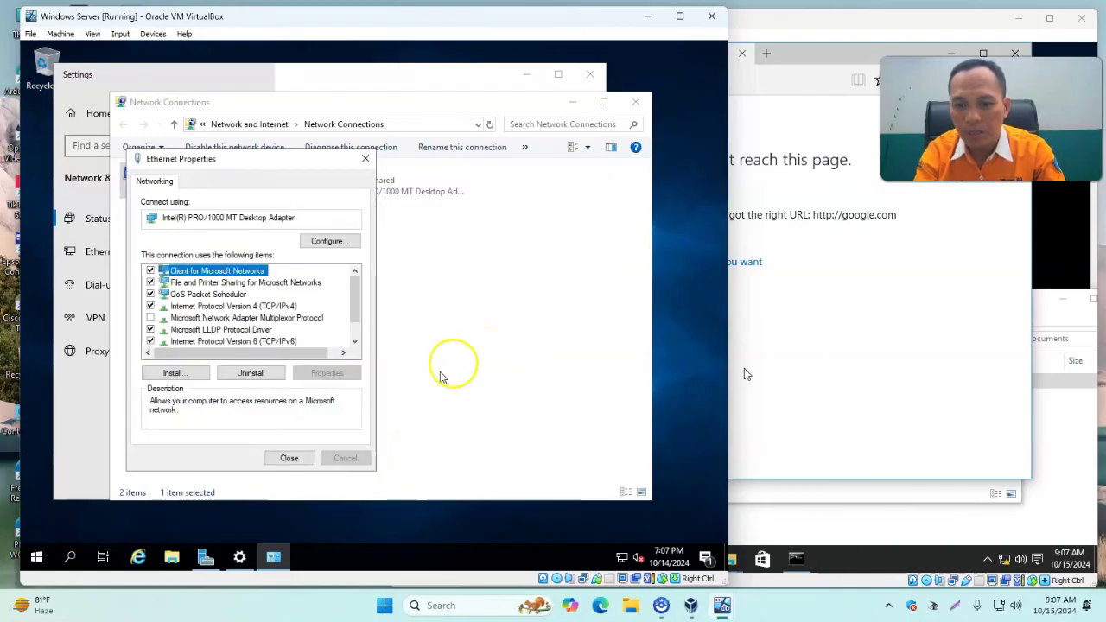
left_click(290, 461)
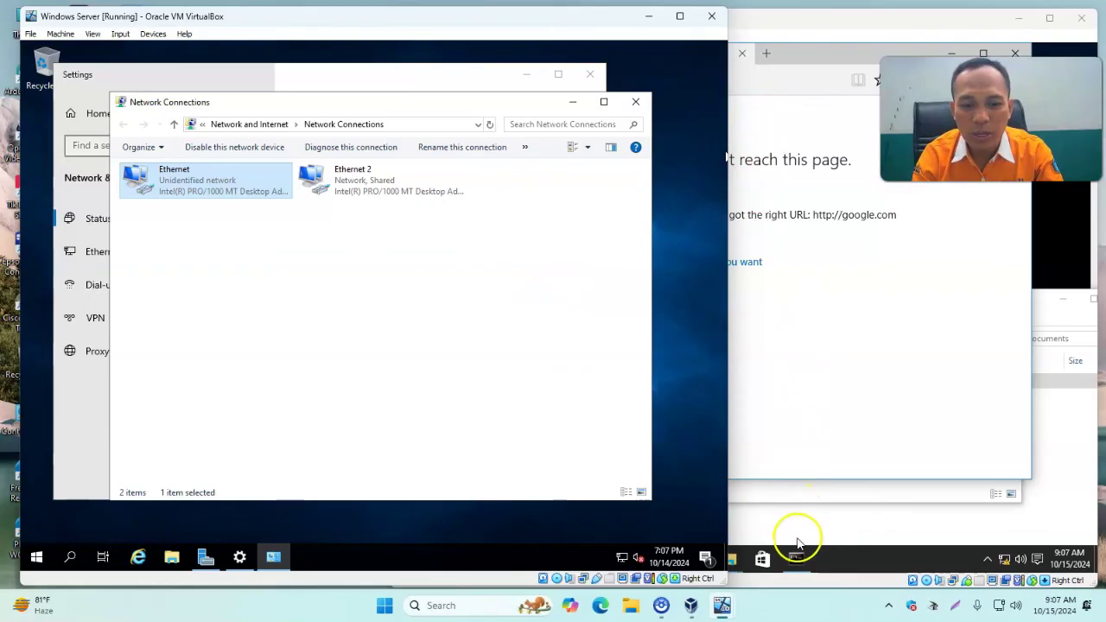
Run ping google.com in the Windows 10 client's Command Prompt.
left_click(810, 28)
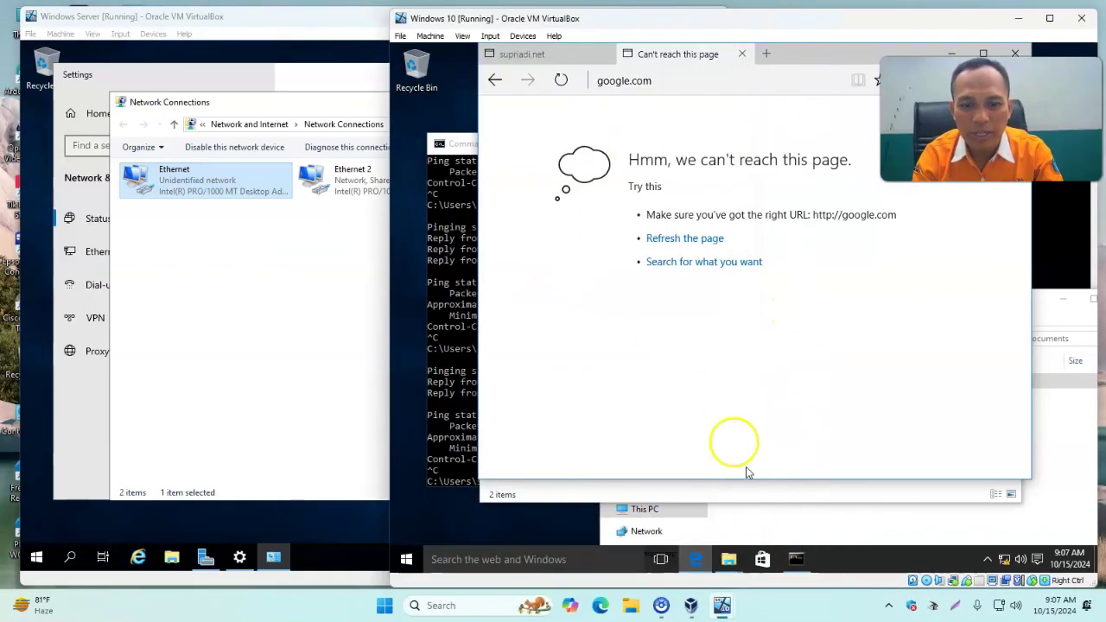
left_click(796, 557)
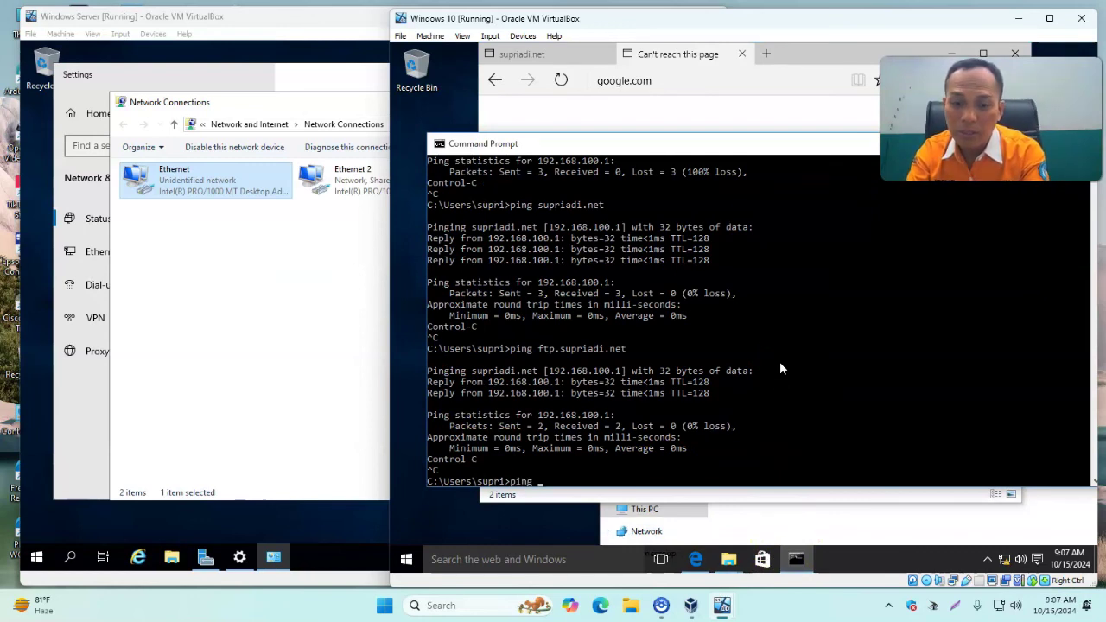
type("ping google.com")
key("Return")
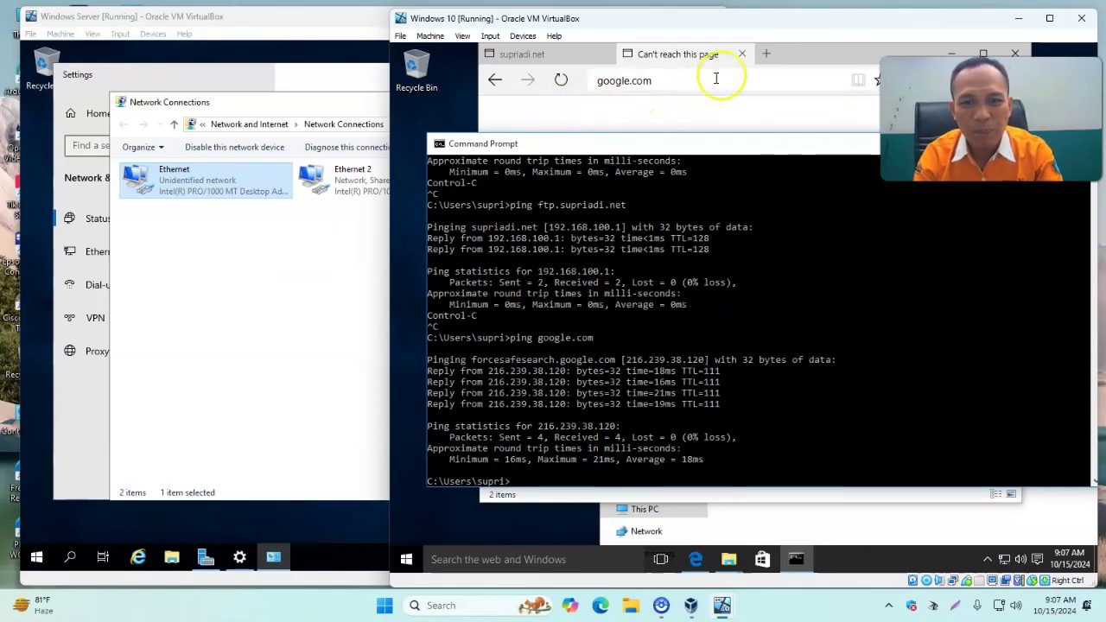
Reload google.com in Edge so Google loads, and check the supriadi.net tab still serves.
left_click(801, 59)
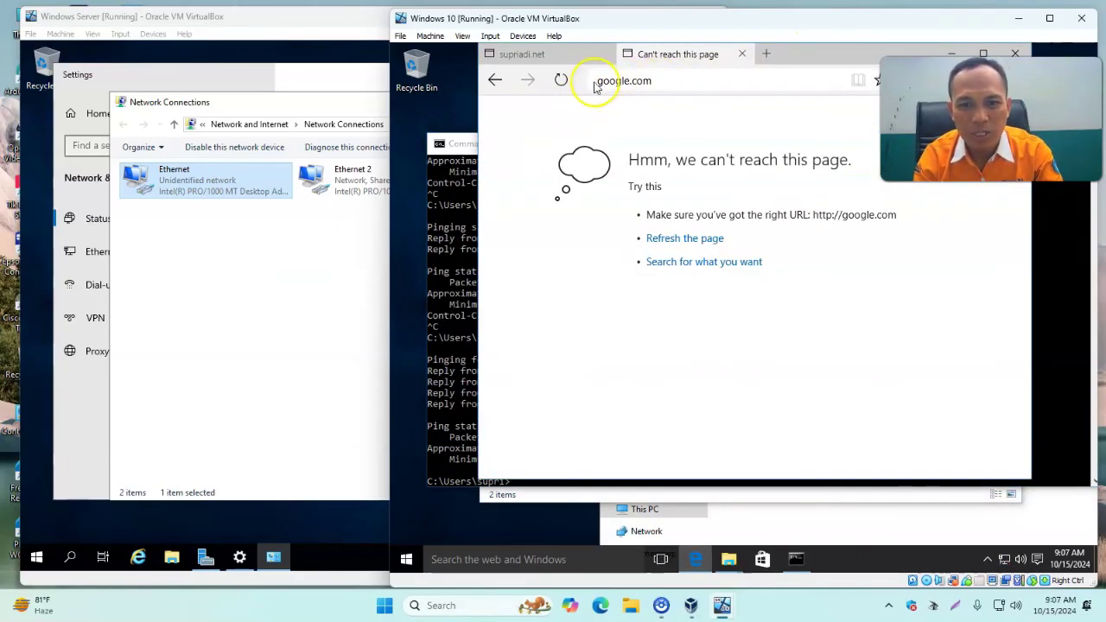
left_click(561, 81)
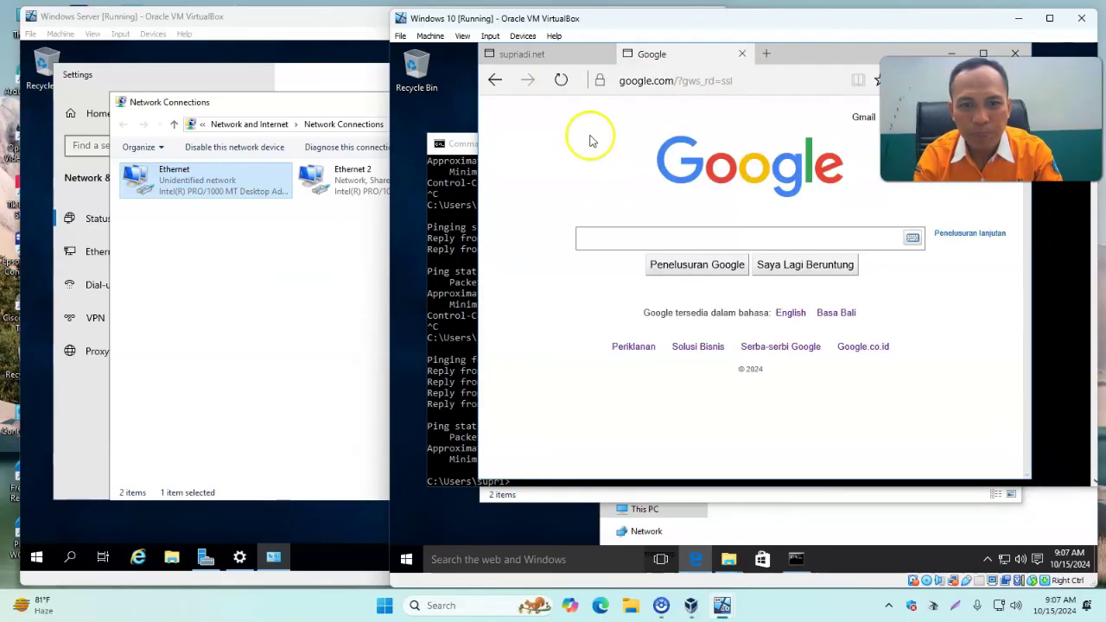
left_click(699, 233)
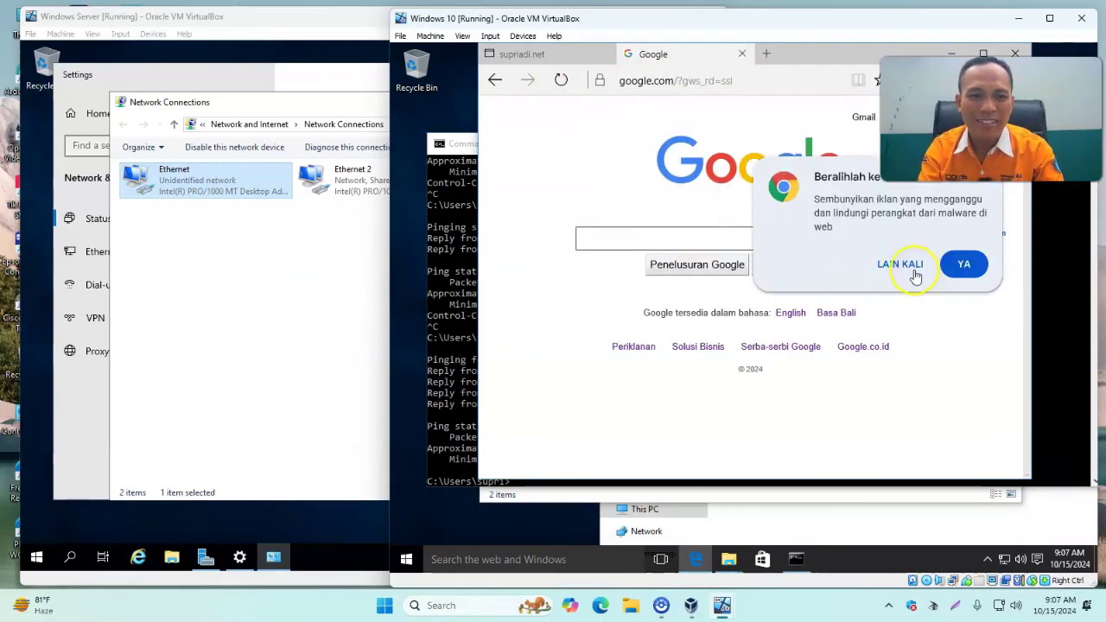
left_click(901, 264)
left_click(555, 59)
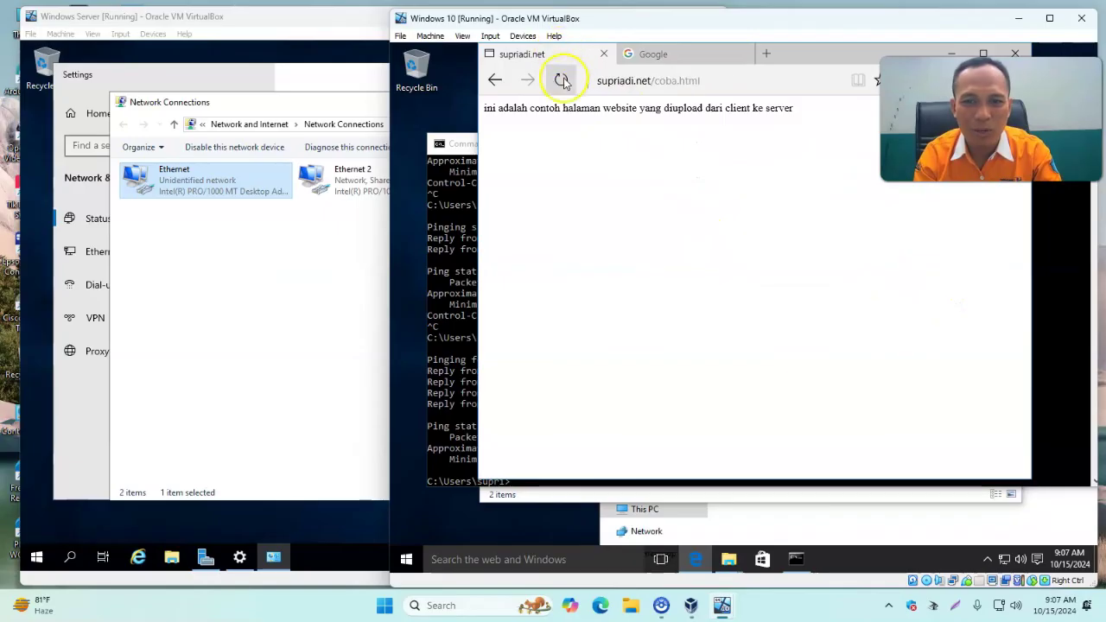
left_click(494, 80)
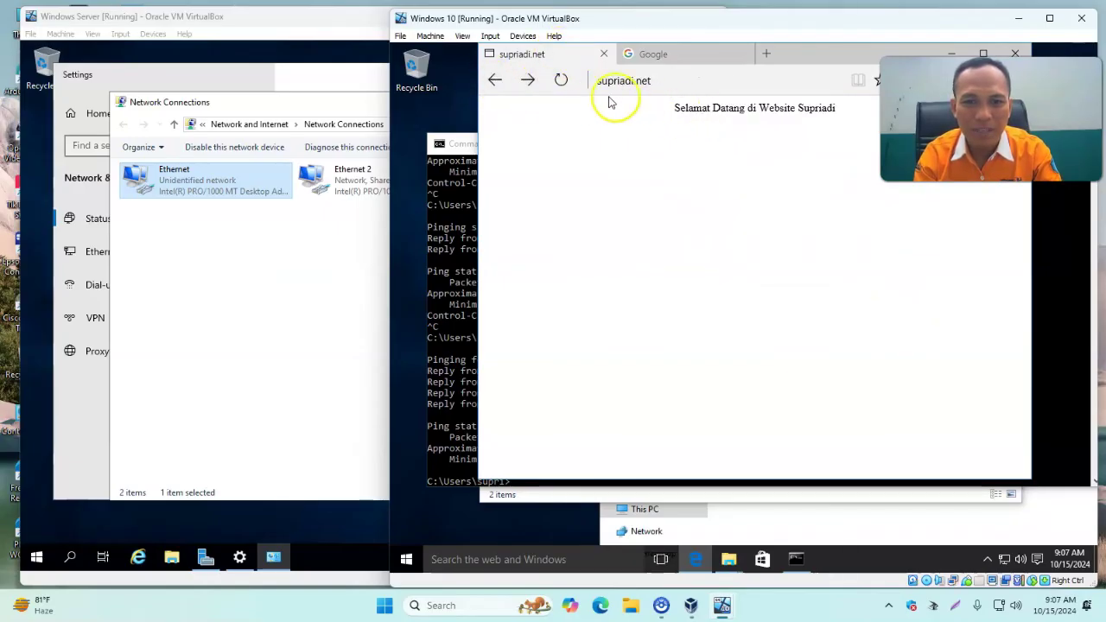
left_click(666, 55)
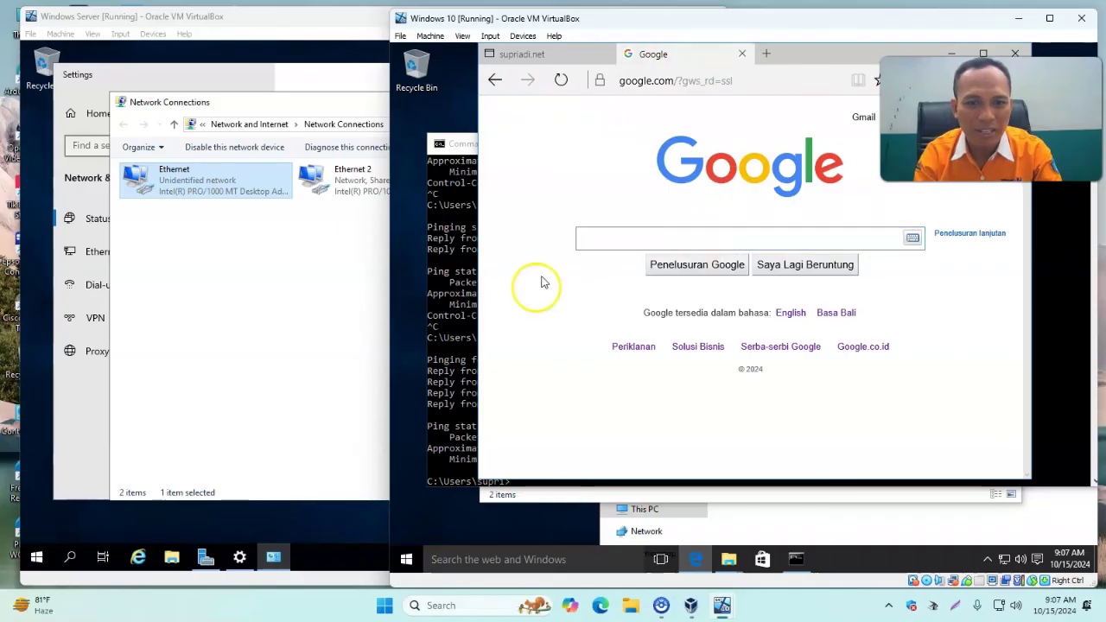